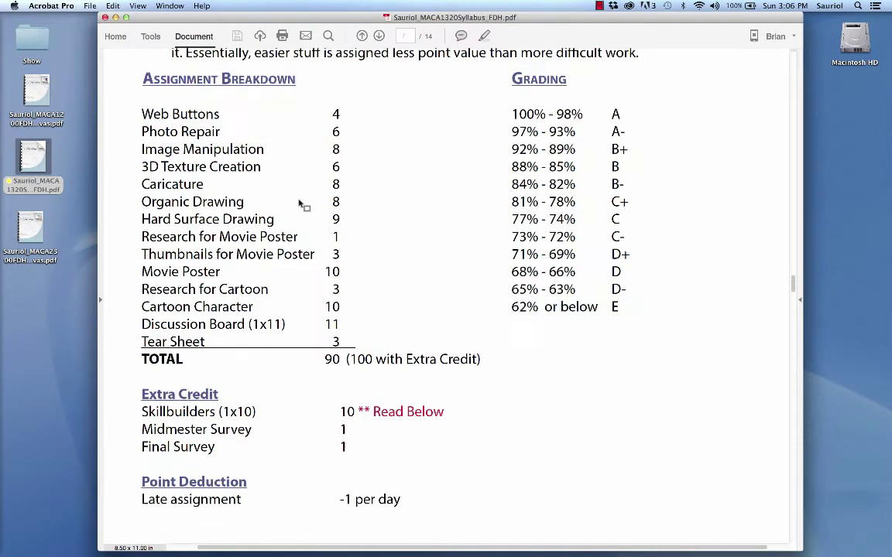
- Find the Week 3 turn-in list in the syllabus, highlight the 3.1 Image Manipulation line, and close the PDF
{"action": "scroll", "coordinate": [302, 204], "scroll_direction": "down", "scroll_amount": 10}
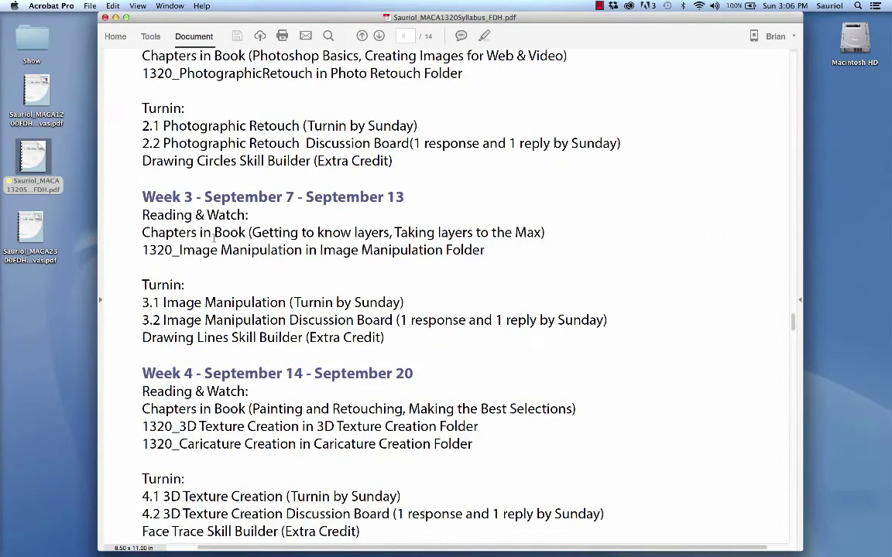
{"action": "left_click_drag", "start_coordinate": [144, 302], "coordinate": [410, 302]}
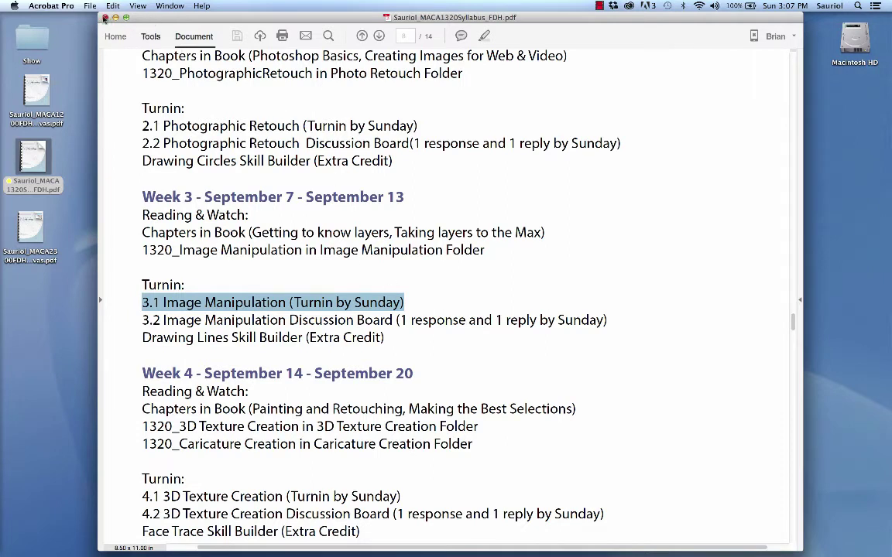
{"action": "left_click", "coordinate": [105, 17]}
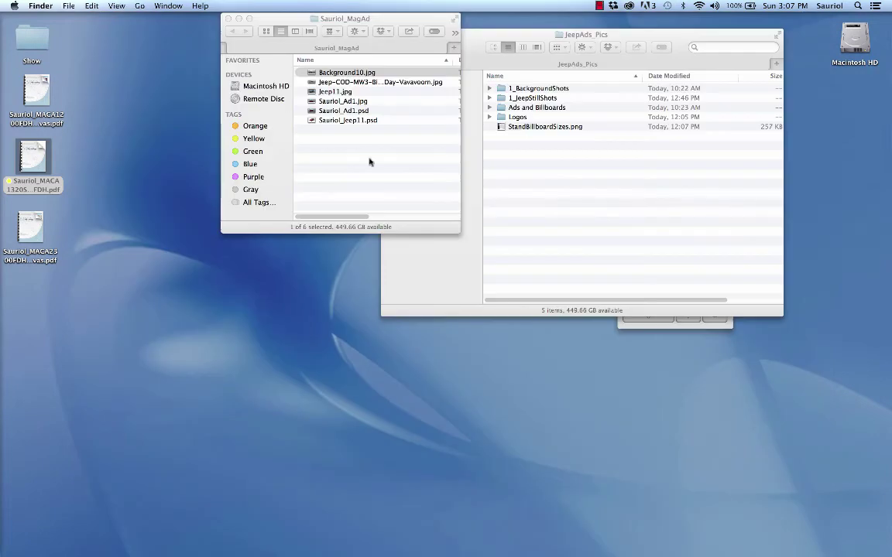
- View the finished Ad1 JPEG from the MagAd folder in Preview, then quit Preview
{"action": "left_click", "coordinate": [328, 137]}
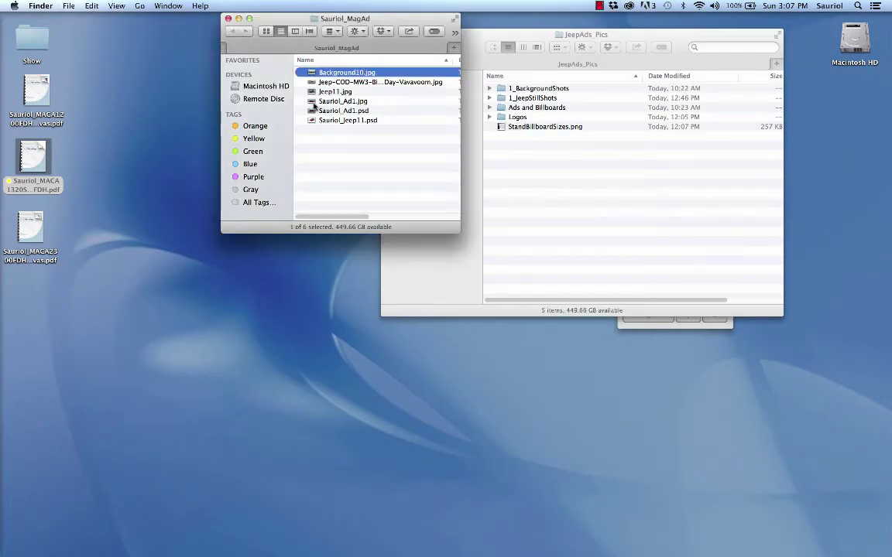
{"action": "left_click", "coordinate": [312, 101]}
{"action": "double_click", "coordinate": [311, 102]}
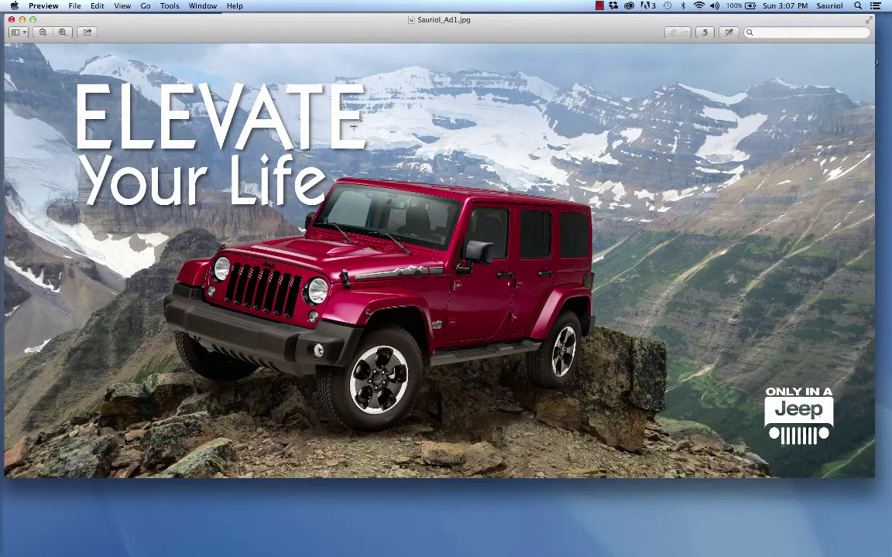
{"action": "key", "text": "super+w"}
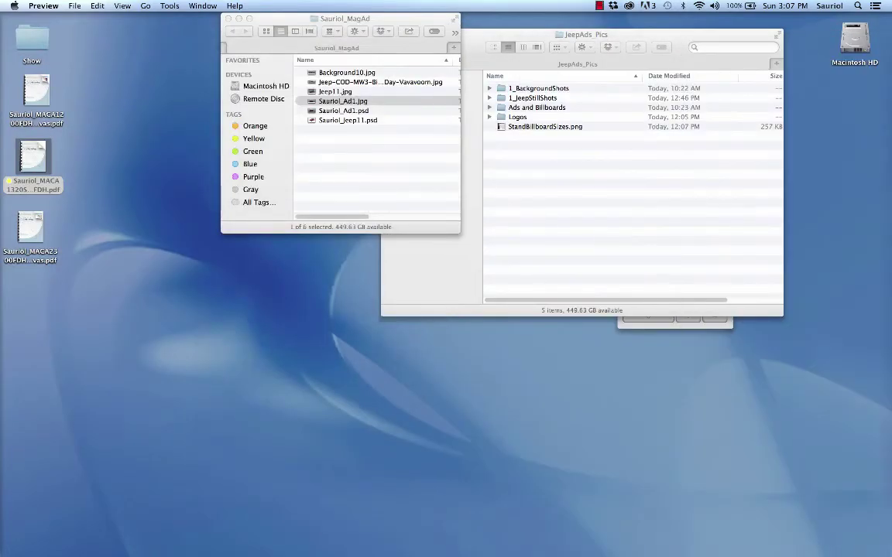
{"action": "key", "text": "super+q"}
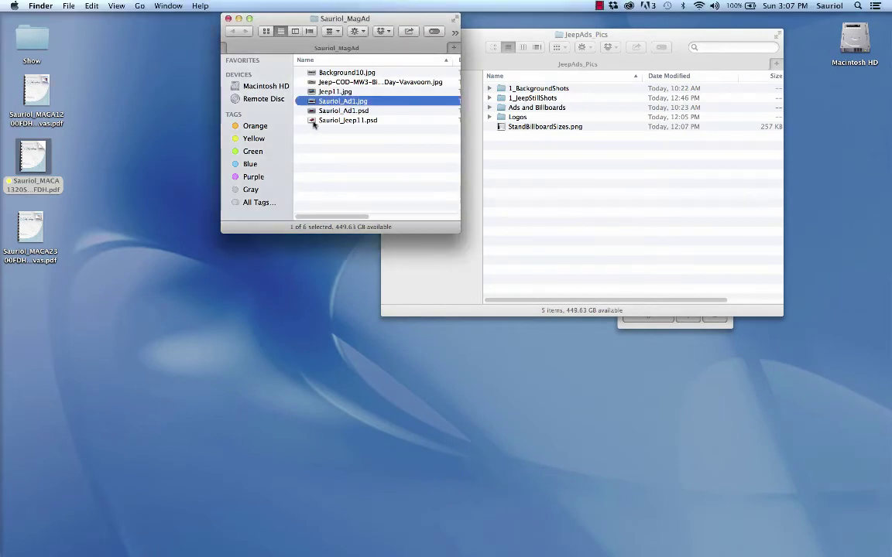
- Open the Jeep11 PSD from the MagAd folder in Photoshop, then view the Background10.jpg source photo in Preview and close it
{"action": "double_click", "coordinate": [310, 122]}
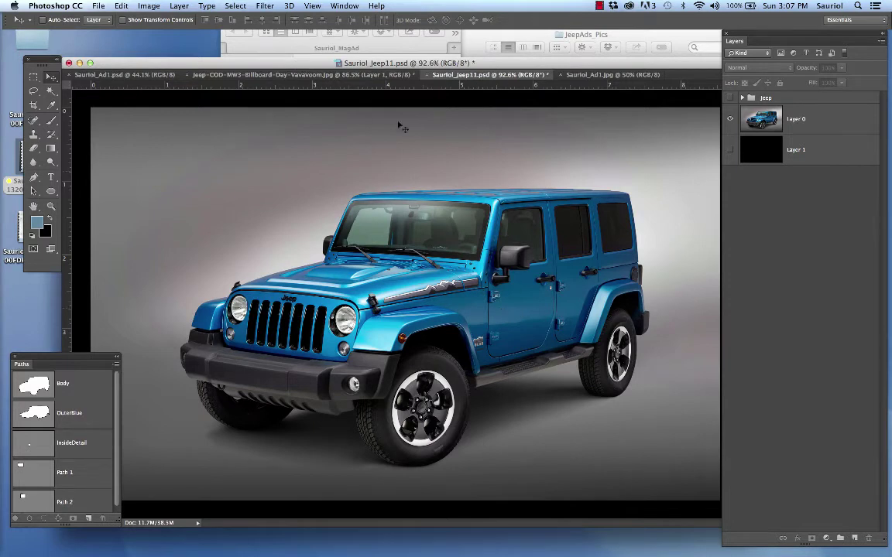
{"action": "left_click", "coordinate": [266, 44]}
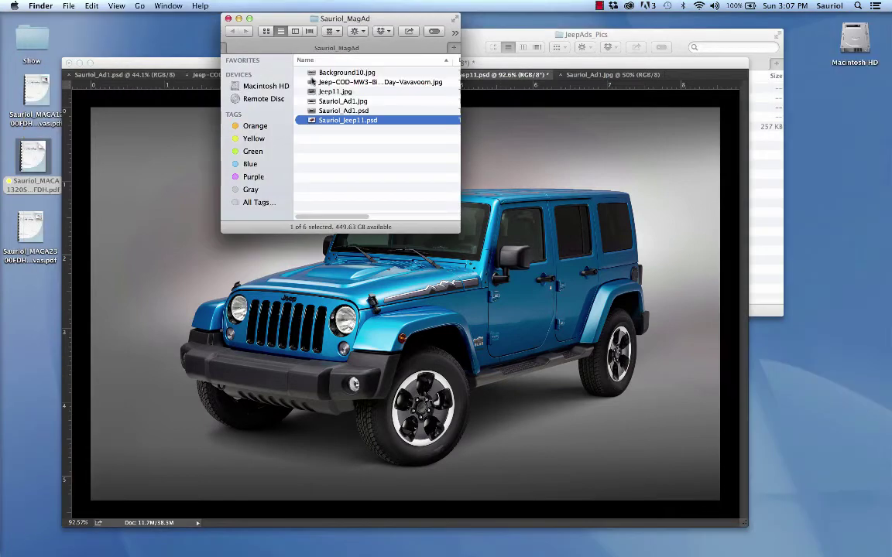
{"action": "double_click", "coordinate": [312, 73]}
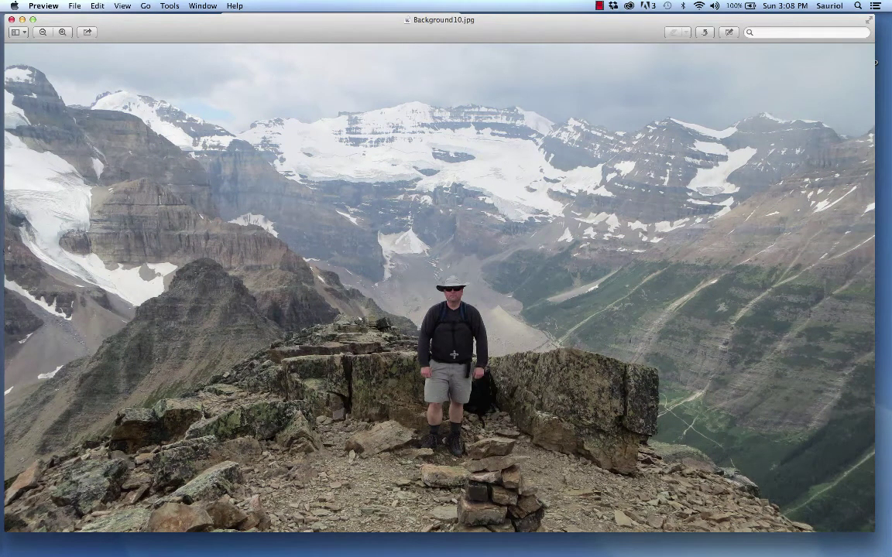
{"action": "left_click", "coordinate": [12, 20]}
{"action": "left_click", "coordinate": [319, 132]}
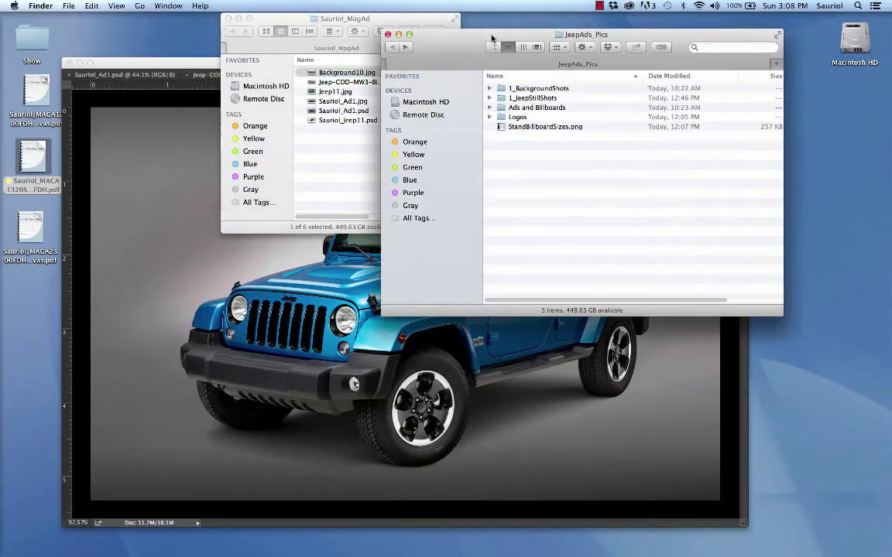
- Bring the JeepAds_Pics Finder window forward, reposition it and enlarge it to show the Size and Kind columns
{"action": "left_click", "coordinate": [482, 38]}
{"action": "left_click_drag", "start_coordinate": [482, 38], "coordinate": [393, 48]}
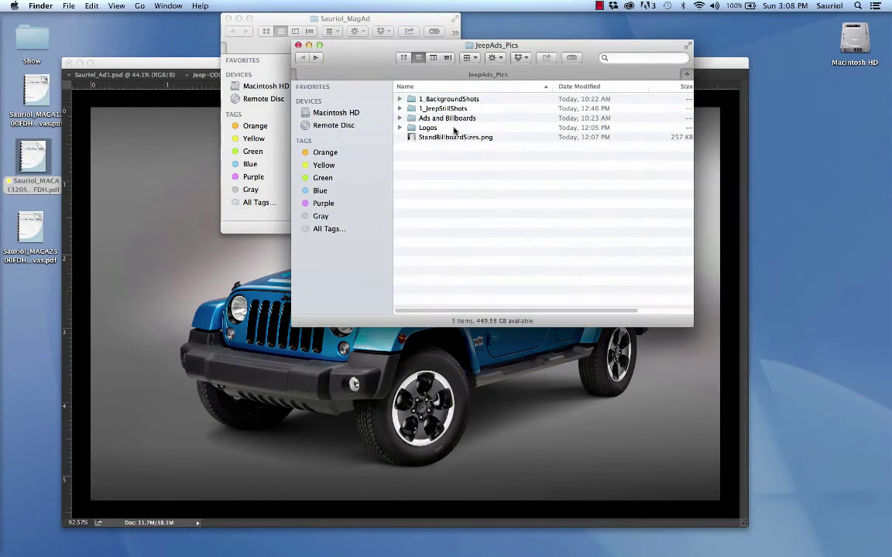
{"action": "left_click_drag", "start_coordinate": [691, 325], "coordinate": [780, 391]}
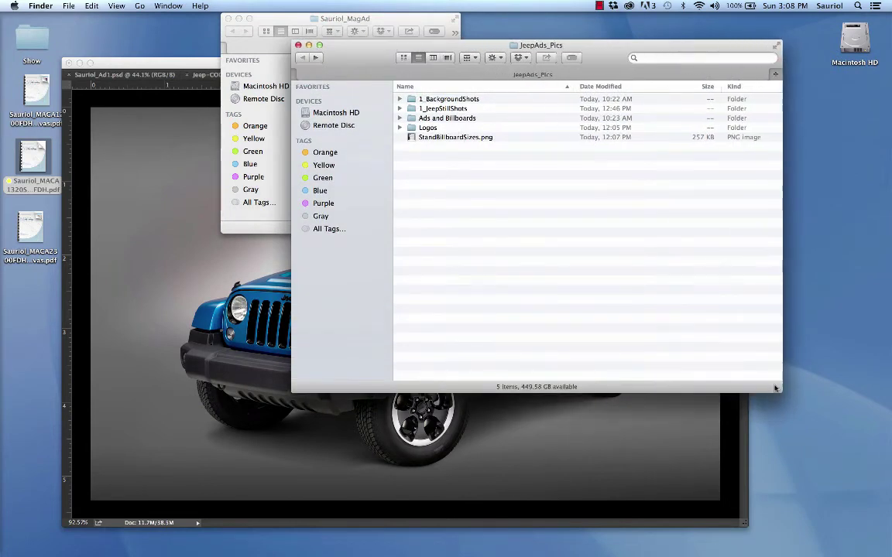
- Expand the 1_BackgroundShots folder and look through its background photos in Quick Look, starting from Background1.jpg
{"action": "left_click", "coordinate": [413, 100]}
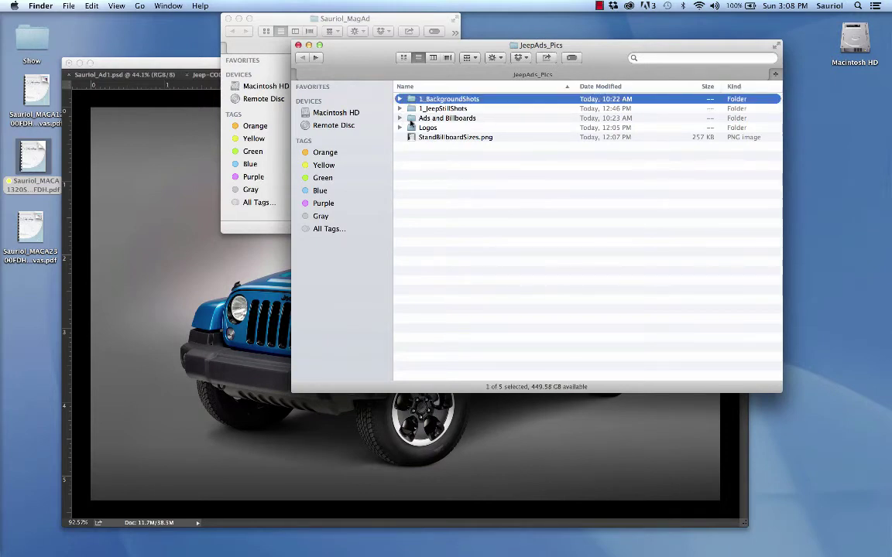
{"action": "left_click", "coordinate": [399, 99]}
{"action": "left_click", "coordinate": [424, 109]}
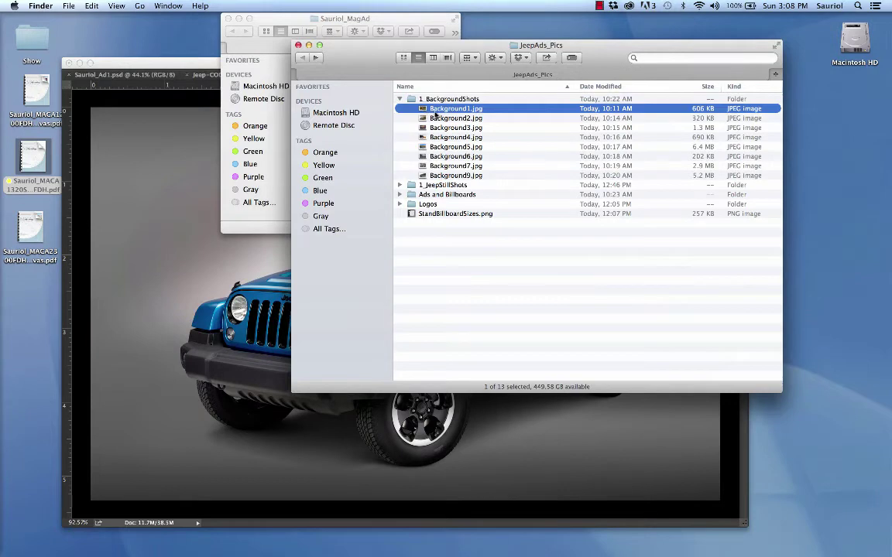
{"action": "key", "text": "space"}
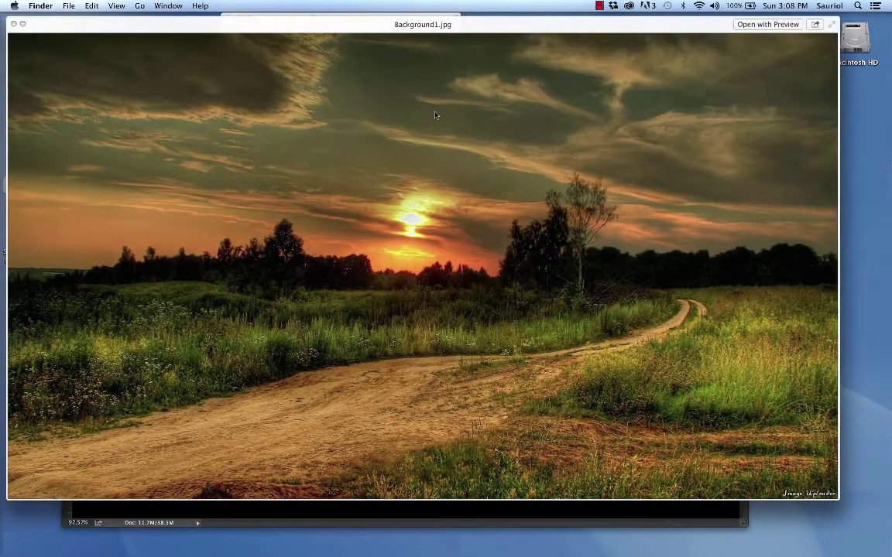
{"action": "key", "text": "Down"}
{"action": "key", "text": "Down"}
{"action": "key", "text": "Down"}
{"action": "key", "text": "Down"}
{"action": "key", "text": "Down"}
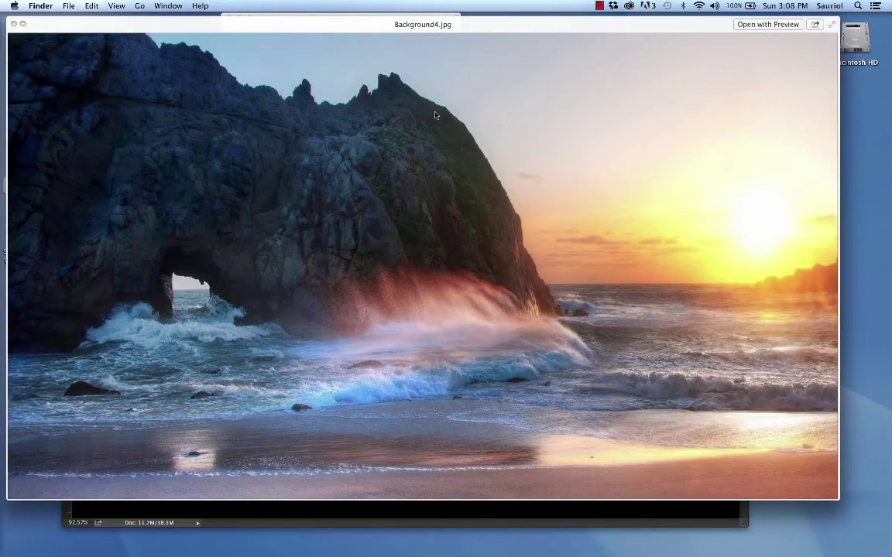
{"action": "key", "text": "Down"}
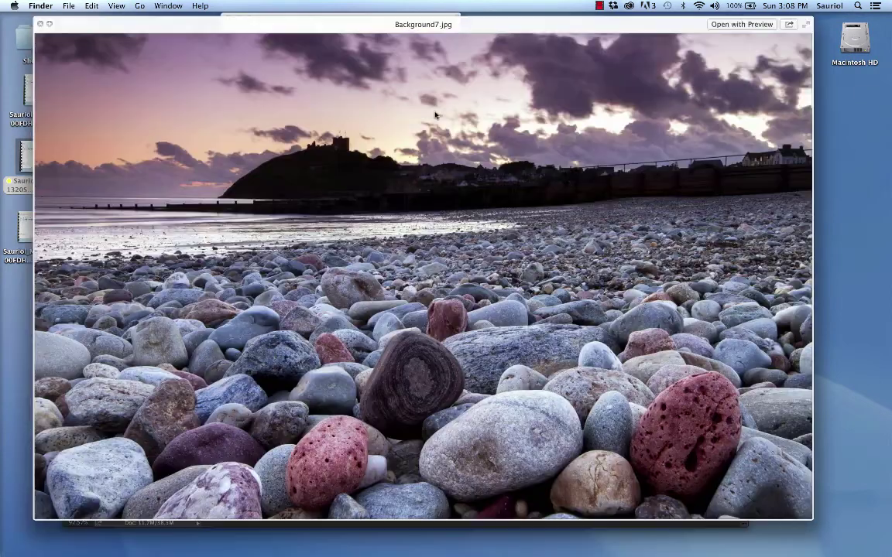
{"action": "key", "text": "Down"}
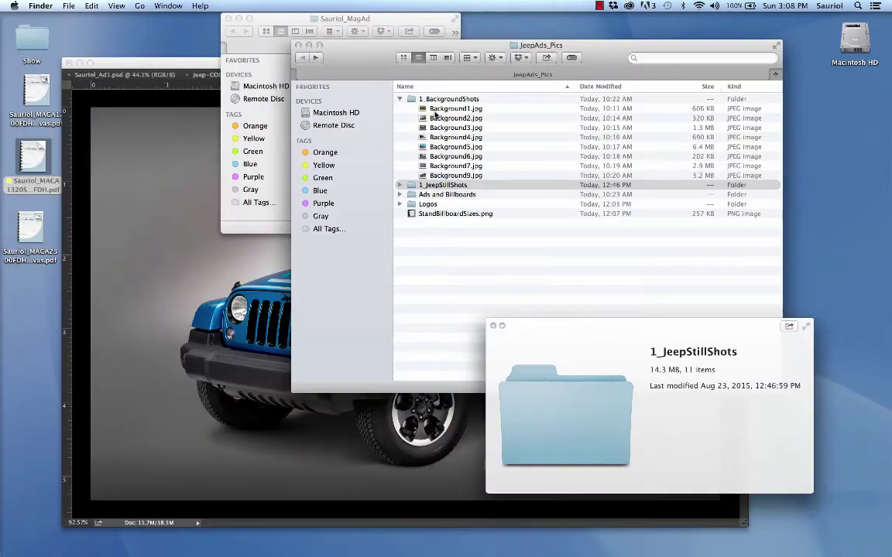
{"action": "key", "text": "Up"}
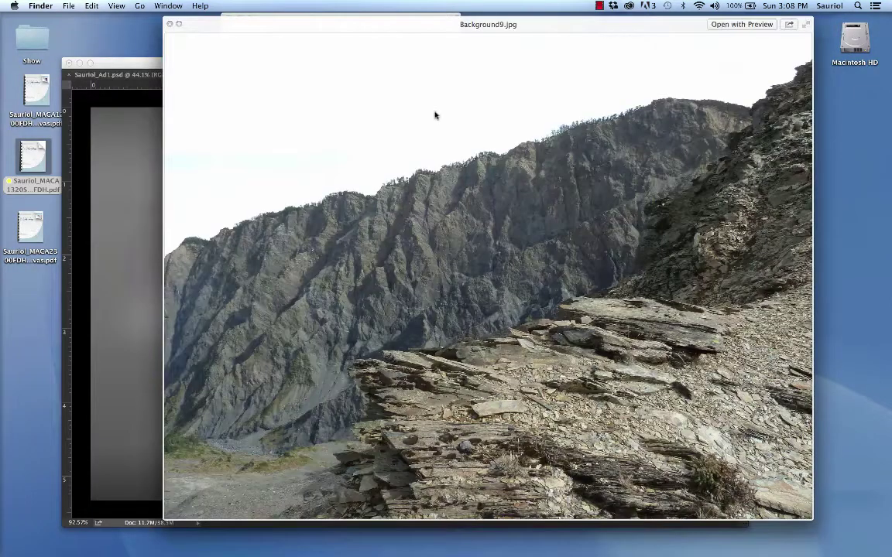
{"action": "key", "text": "Up"}
{"action": "key", "text": "Up"}
{"action": "key", "text": "Up"}
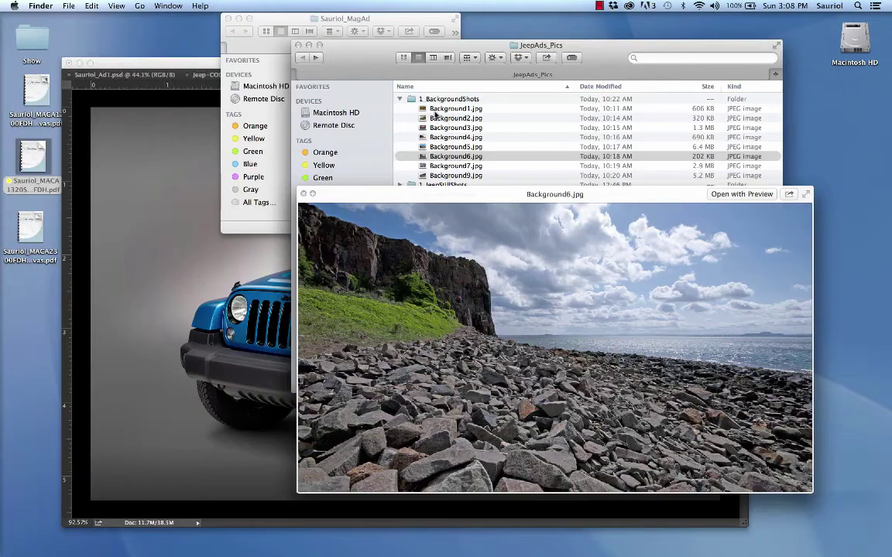
{"action": "key", "text": "Up"}
{"action": "key", "text": "Up"}
{"action": "key", "text": "Up"}
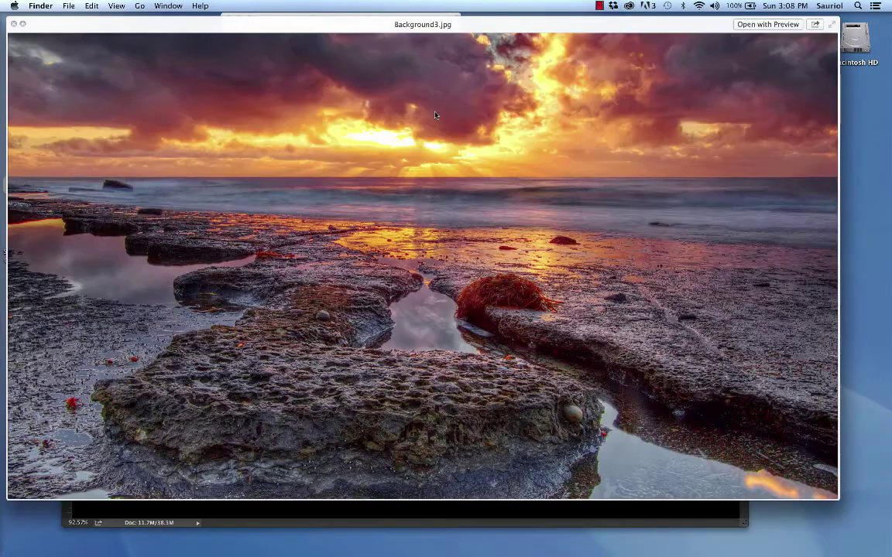
{"action": "key", "text": "Up"}
{"action": "key", "text": "Up"}
{"action": "key", "text": "Up"}
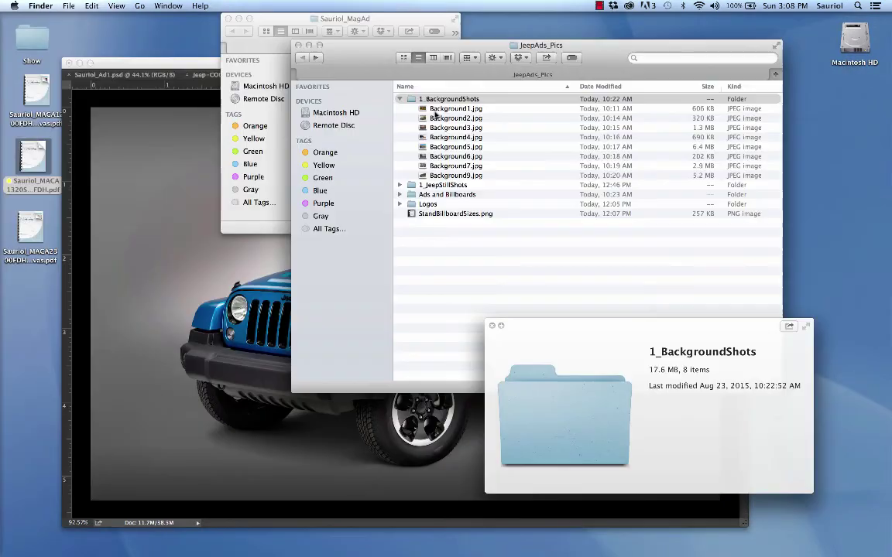
- Copy Background10.jpg from the MagAd folder into the 1_BackgroundShots folder, moving the MagAd window aside
{"action": "left_click", "coordinate": [408, 232]}
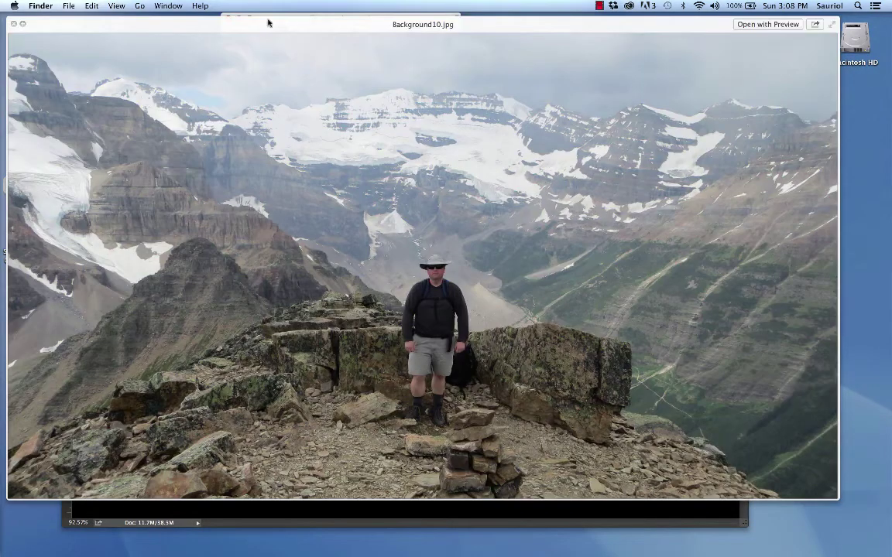
{"action": "left_click", "coordinate": [13, 24]}
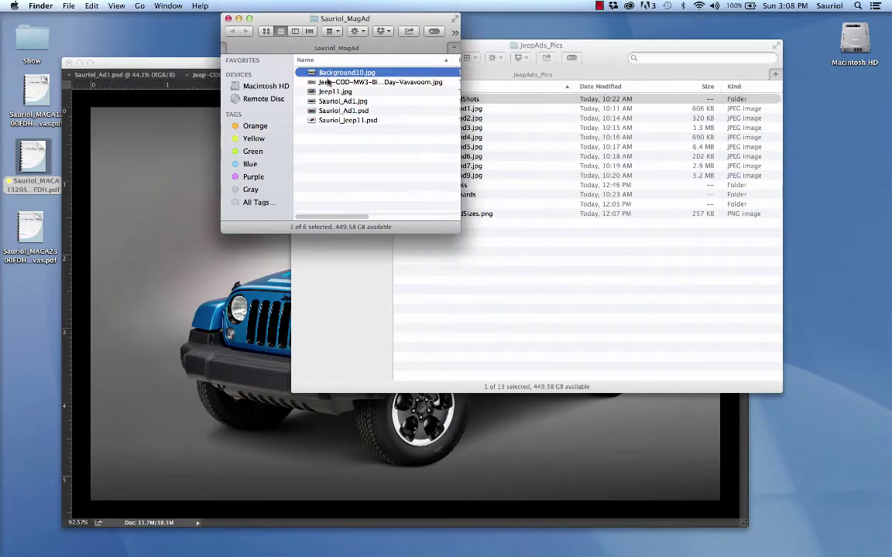
{"action": "left_click_drag", "start_coordinate": [283, 17], "coordinate": [183, 18]}
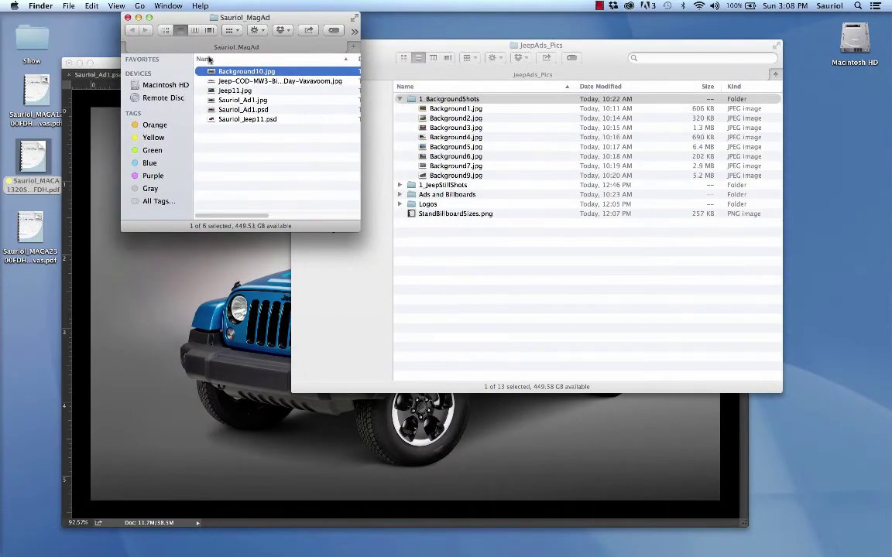
{"action": "left_click_drag", "start_coordinate": [212, 75], "coordinate": [413, 102]}
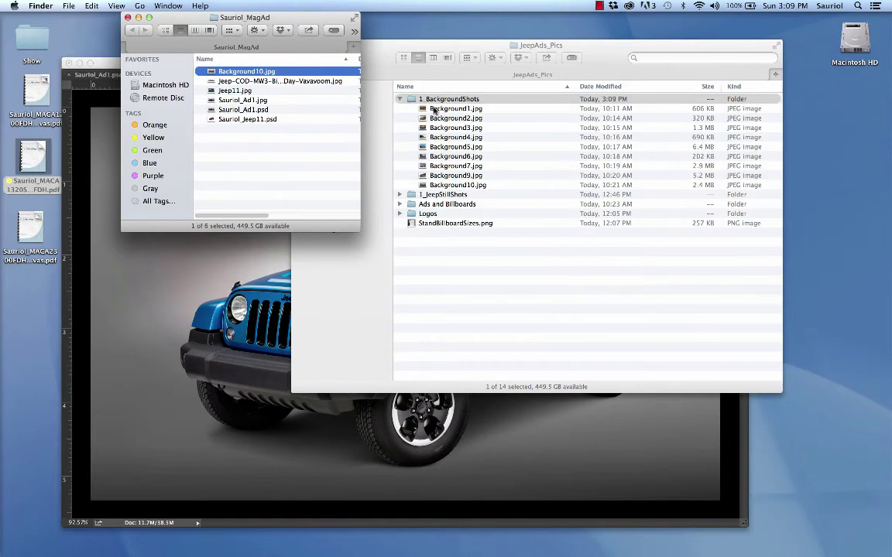
- Preview the background photos from Background7.jpg through Background10.jpg in Quick Look, then close the preview
{"action": "left_click", "coordinate": [458, 166]}
{"action": "key", "text": "space"}
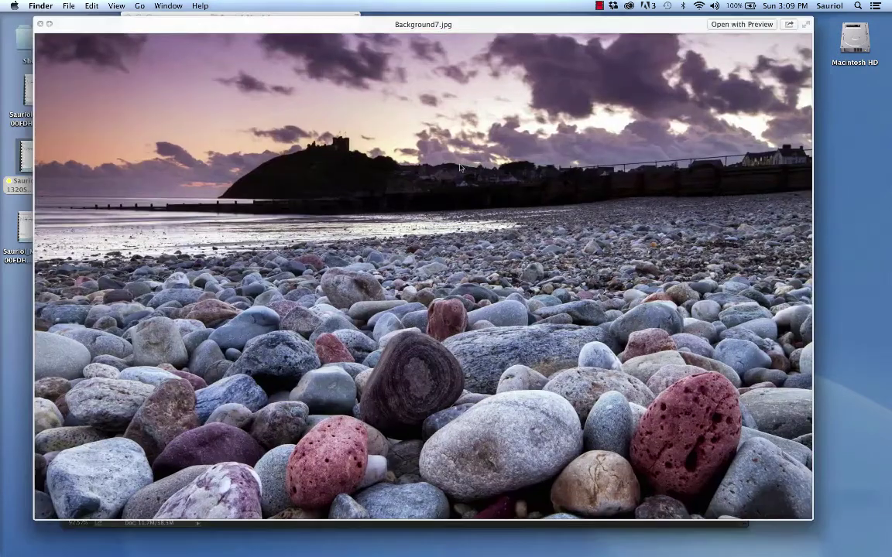
{"action": "key", "text": "Down"}
{"action": "key", "text": "Down"}
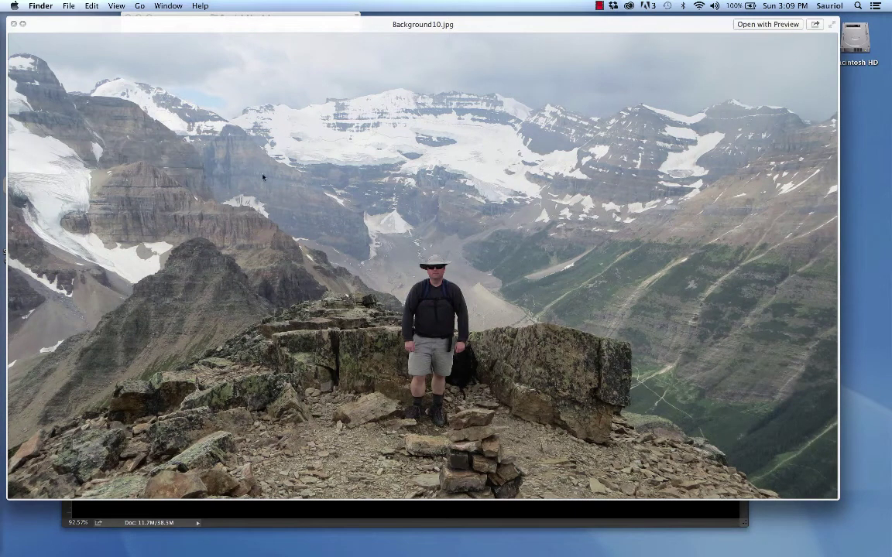
{"action": "left_click", "coordinate": [13, 26]}
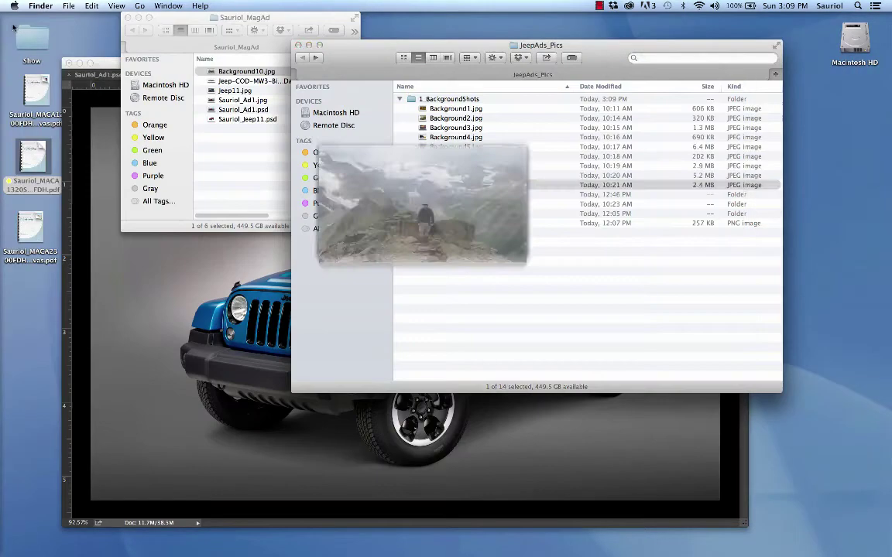
- Collapse the background folder, expand 1_JeepStillShots and look through its photos from Jeep1.jpg to Jeep9.jpg in Quick Look
{"action": "left_click", "coordinate": [400, 100]}
{"action": "left_click", "coordinate": [399, 108]}
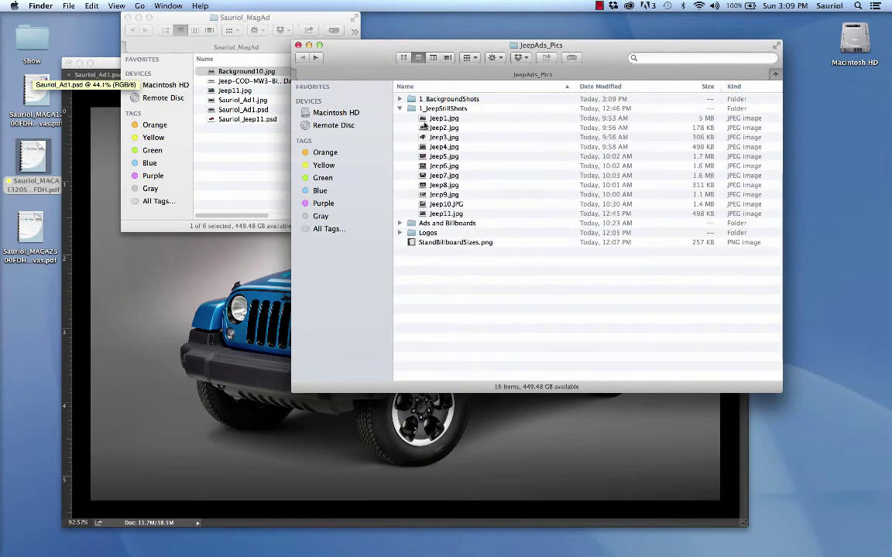
{"action": "left_click", "coordinate": [439, 118]}
{"action": "key", "text": "space"}
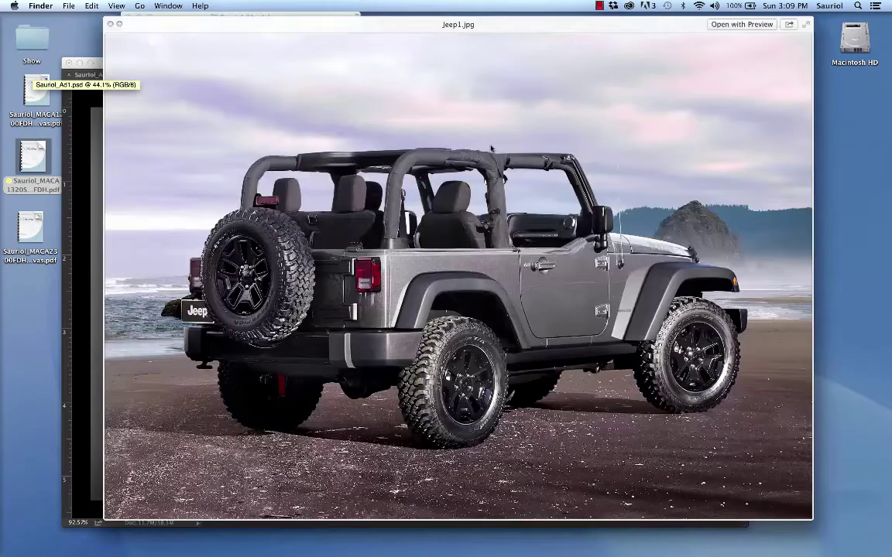
{"action": "key", "text": "Down"}
{"action": "key", "text": "Down"}
{"action": "key", "text": "Down"}
{"action": "key", "text": "Down"}
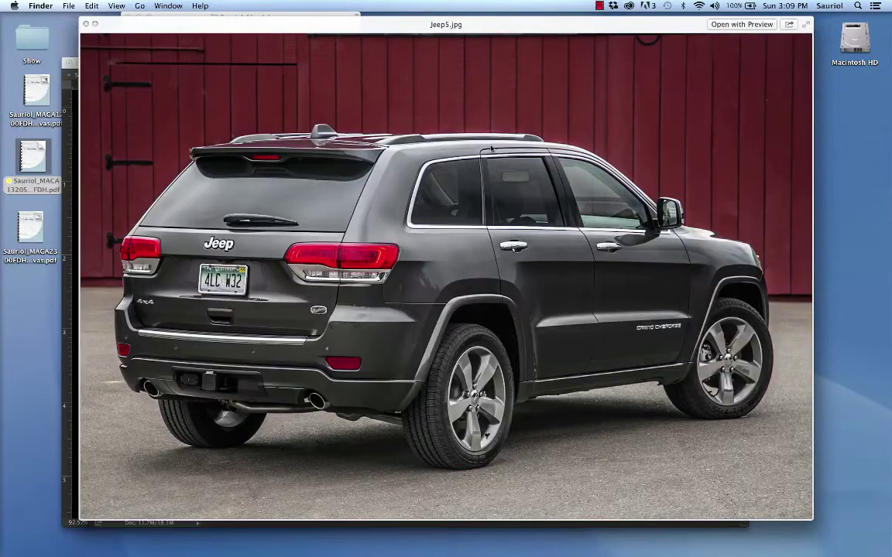
{"action": "key", "text": "Down"}
{"action": "key", "text": "Down"}
{"action": "key", "text": "Down"}
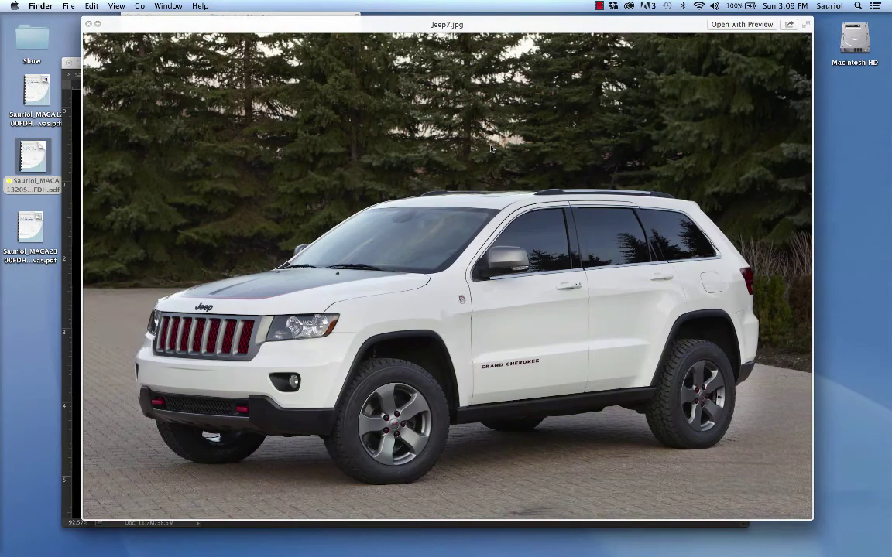
{"action": "key", "text": "Down"}
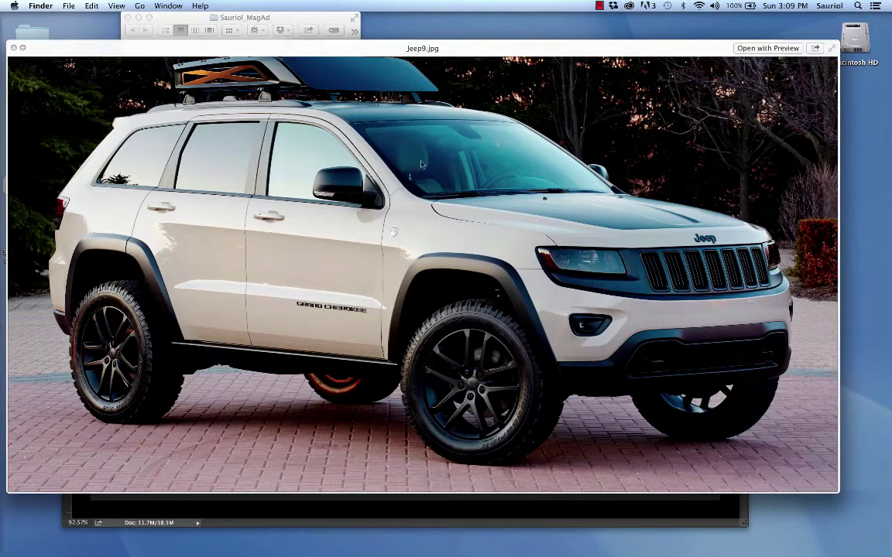
{"action": "mouse_move", "coordinate": [6, 248]}
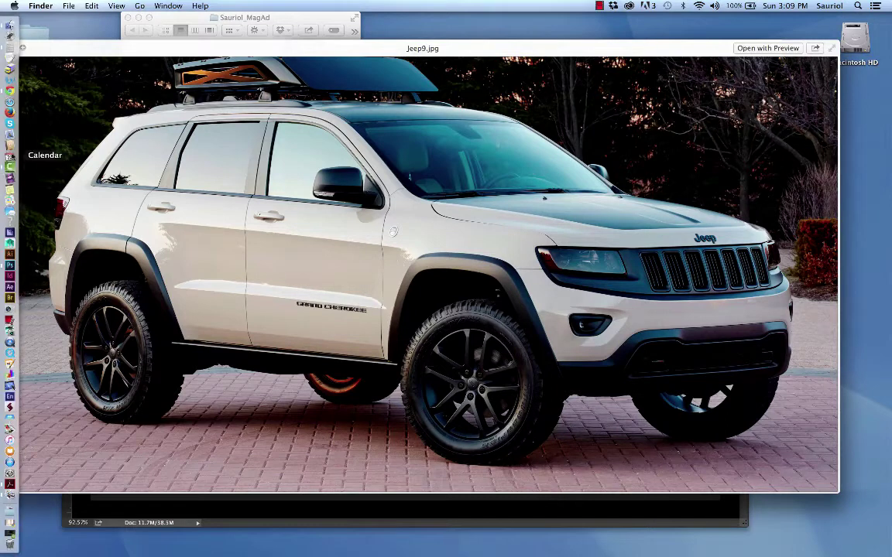
{"action": "left_click", "coordinate": [9, 90]}
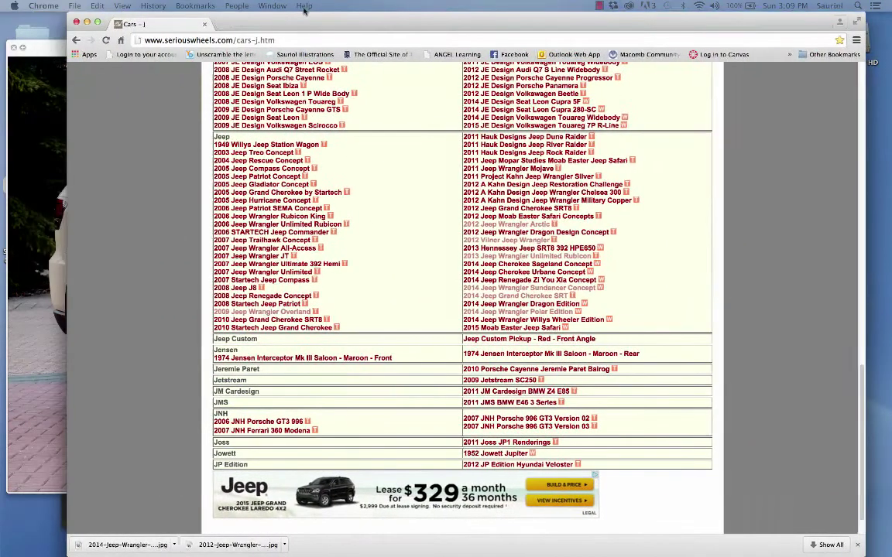
{"action": "left_click", "coordinate": [168, 40]}
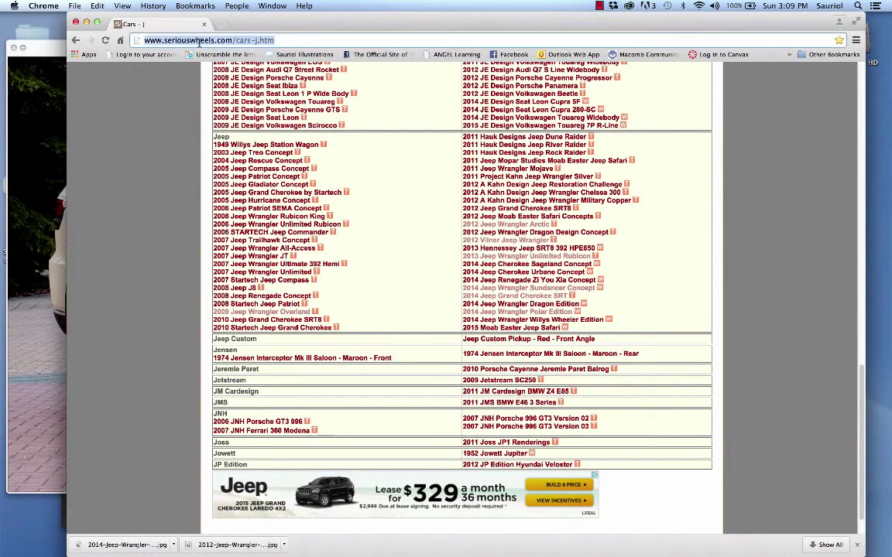
{"action": "left_click", "coordinate": [198, 40]}
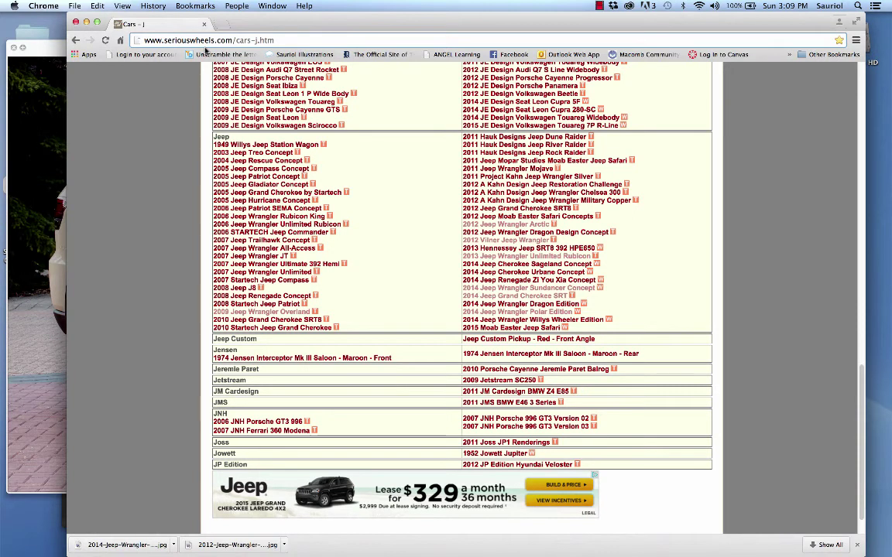
{"action": "scroll", "coordinate": [326, 196], "scroll_direction": "up", "scroll_amount": 15}
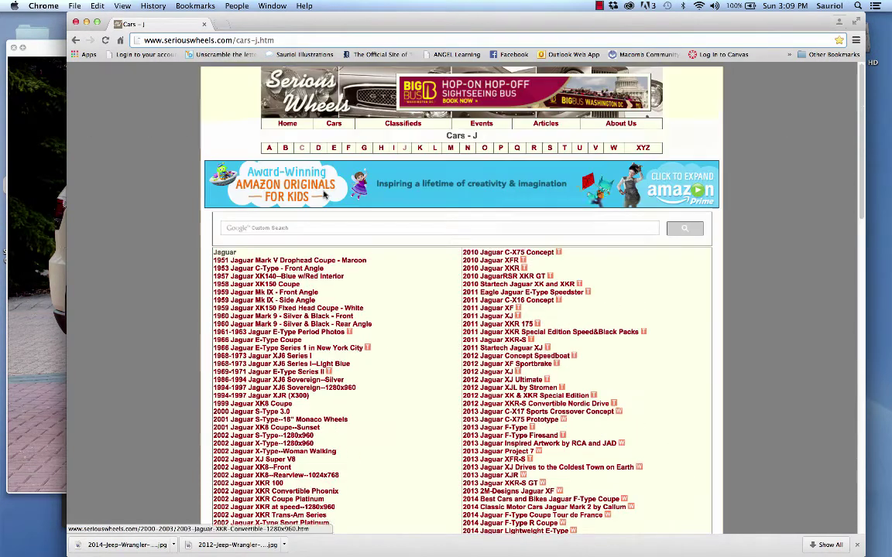
{"action": "left_click", "coordinate": [404, 148]}
{"action": "scroll", "coordinate": [189, 236], "scroll_direction": "down", "scroll_amount": 10}
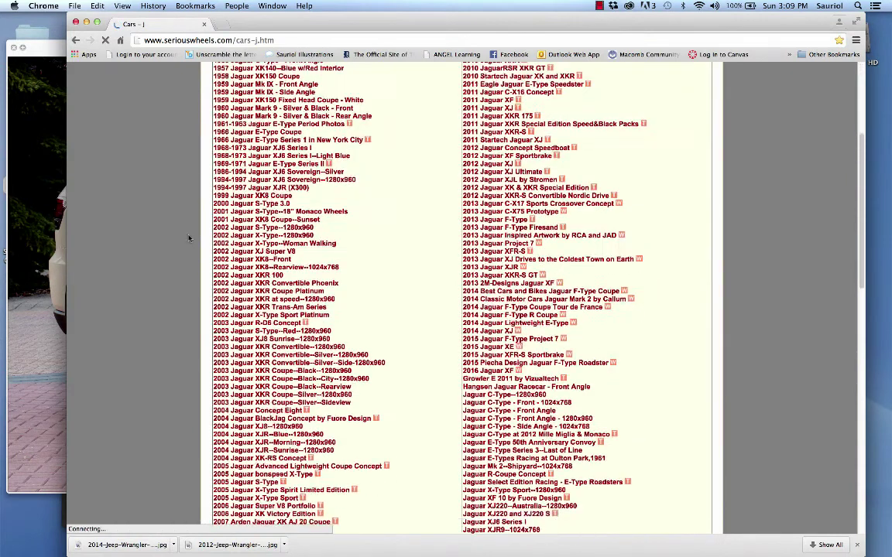
{"action": "scroll", "coordinate": [189, 238], "scroll_direction": "down", "scroll_amount": 3}
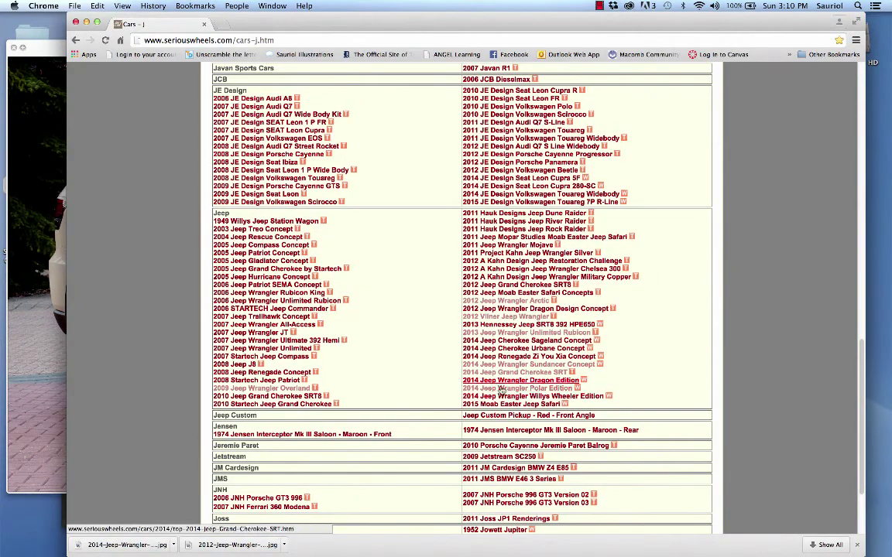
- Open the 2014 Jeep Wrangler Polar Edition gallery and view its front studio shot at 2560x1600
{"action": "left_click", "coordinate": [509, 394]}
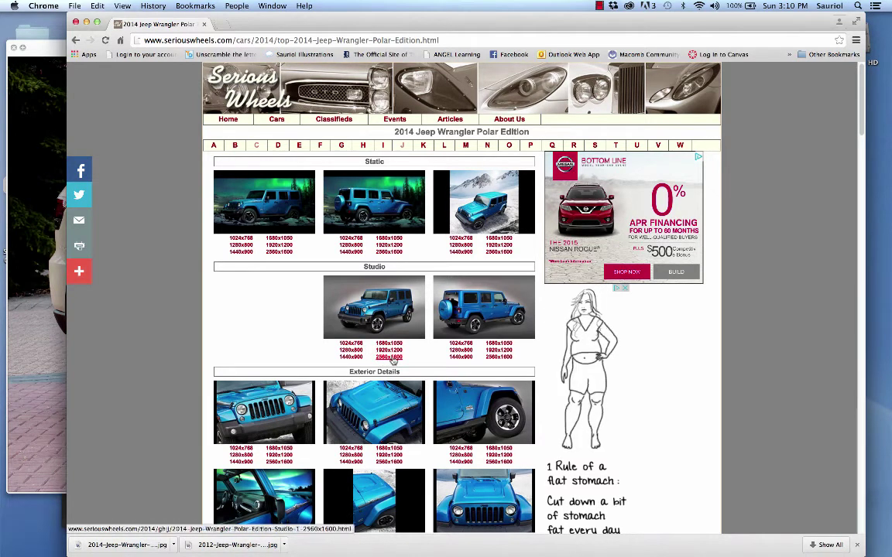
{"action": "left_click", "coordinate": [390, 358]}
{"action": "scroll", "coordinate": [400, 326], "scroll_direction": "down", "scroll_amount": 7}
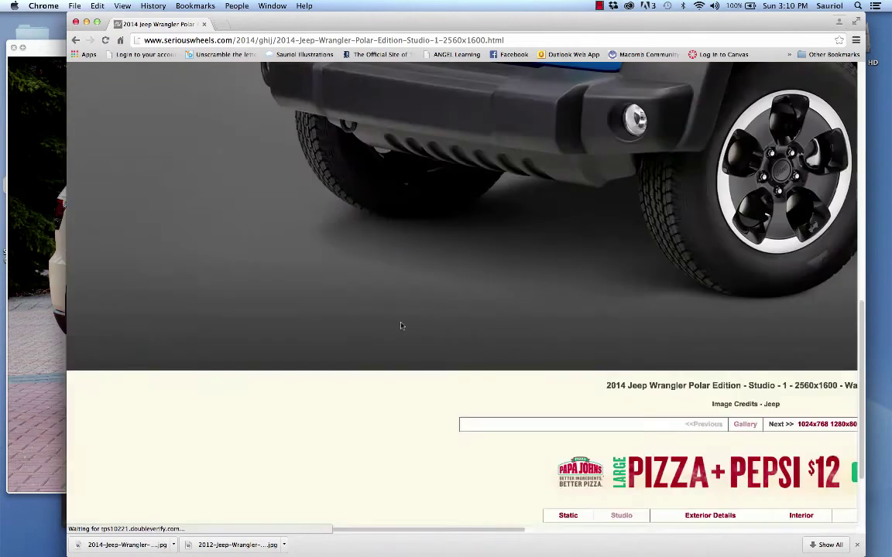
{"action": "scroll", "coordinate": [401, 326], "scroll_direction": "up", "scroll_amount": 4}
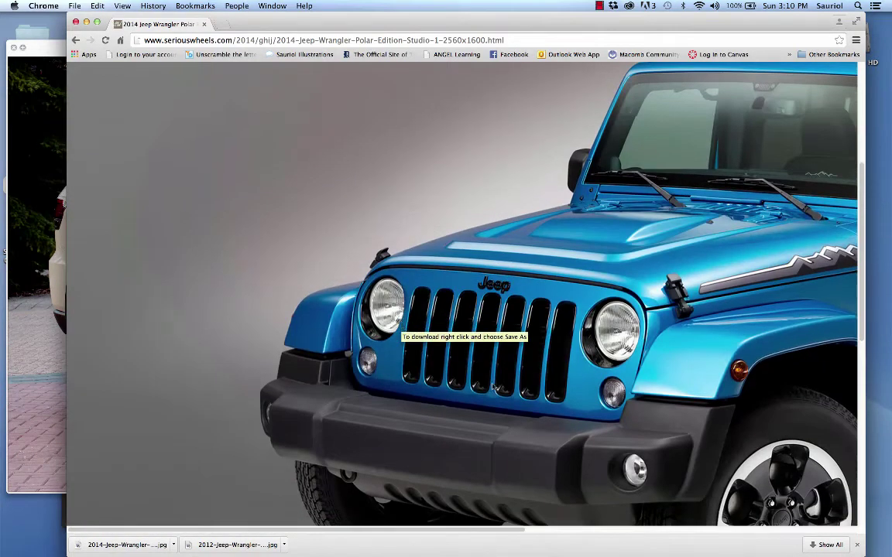
{"action": "left_click_drag", "start_coordinate": [488, 531], "coordinate": [652, 534]}
{"action": "scroll", "coordinate": [408, 271], "scroll_direction": "left", "scroll_amount": 2}
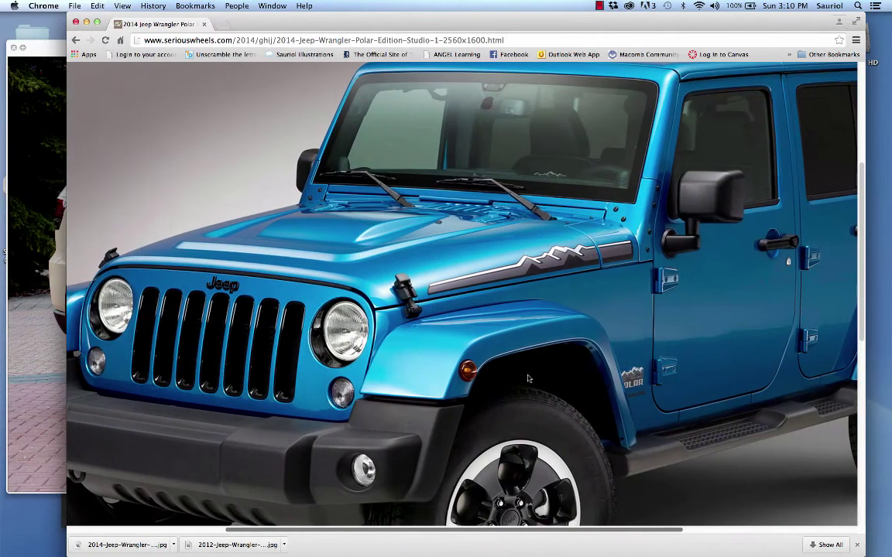
{"action": "right_click", "coordinate": [381, 267]}
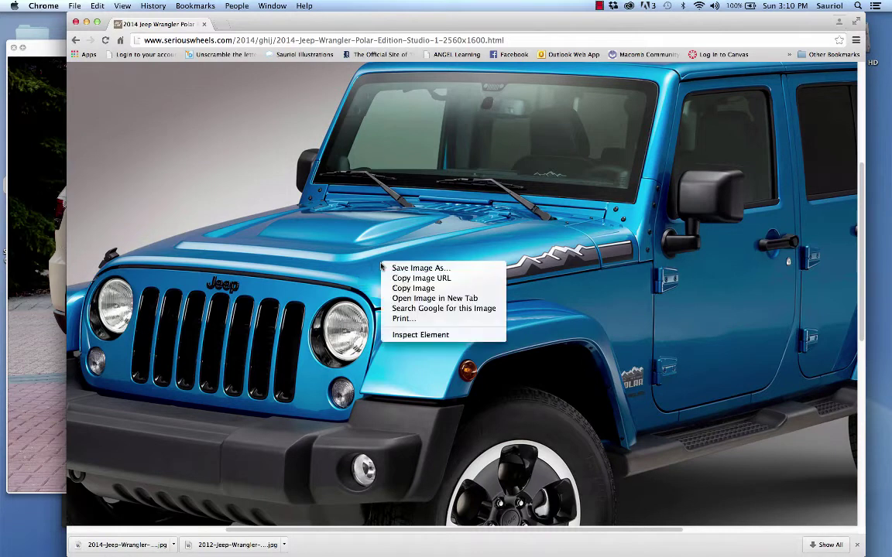
{"action": "left_click", "coordinate": [389, 268]}
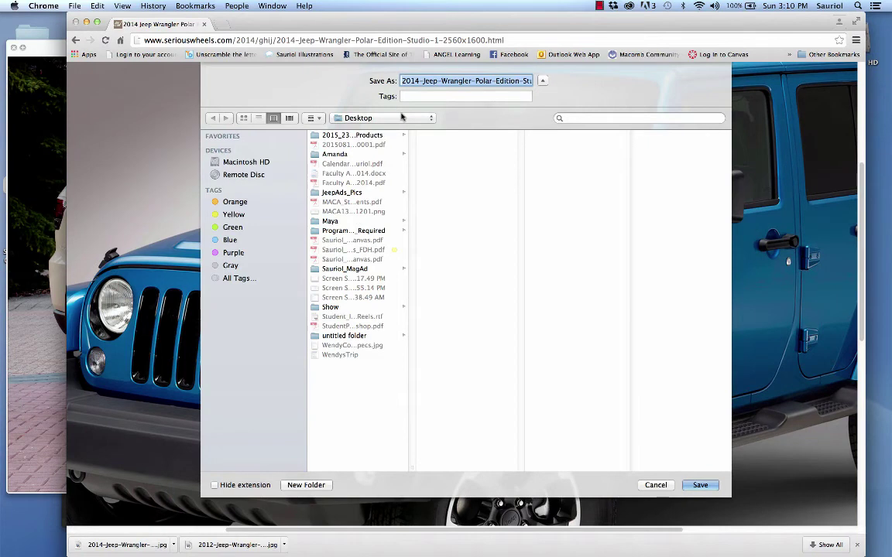
{"action": "left_click", "coordinate": [656, 486]}
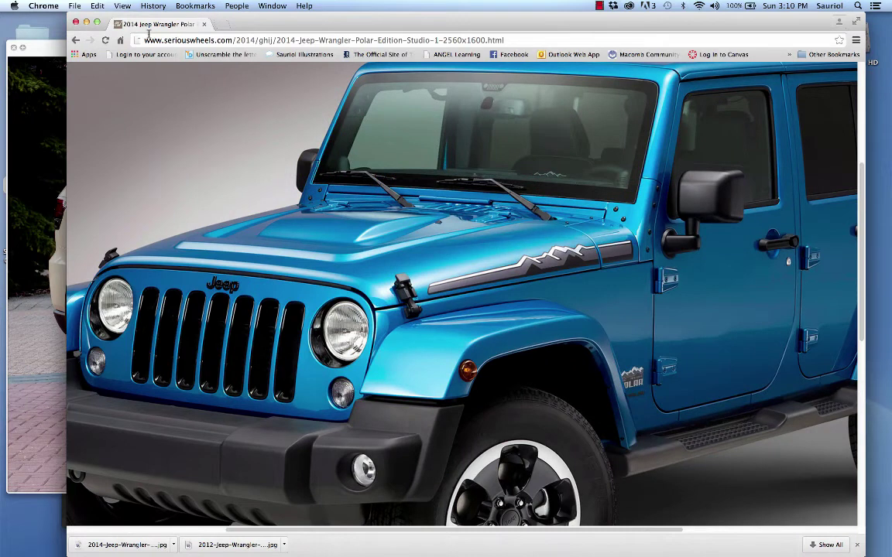
- Minimize the browser window to return to Finder and close the Jeep9.jpg preview
{"action": "left_click", "coordinate": [85, 22]}
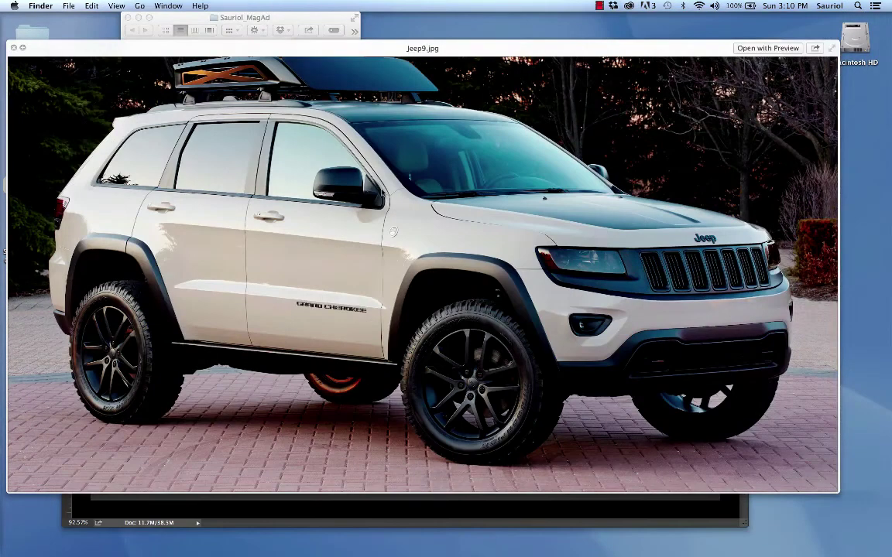
{"action": "left_click", "coordinate": [12, 49]}
{"action": "left_click", "coordinate": [472, 271]}
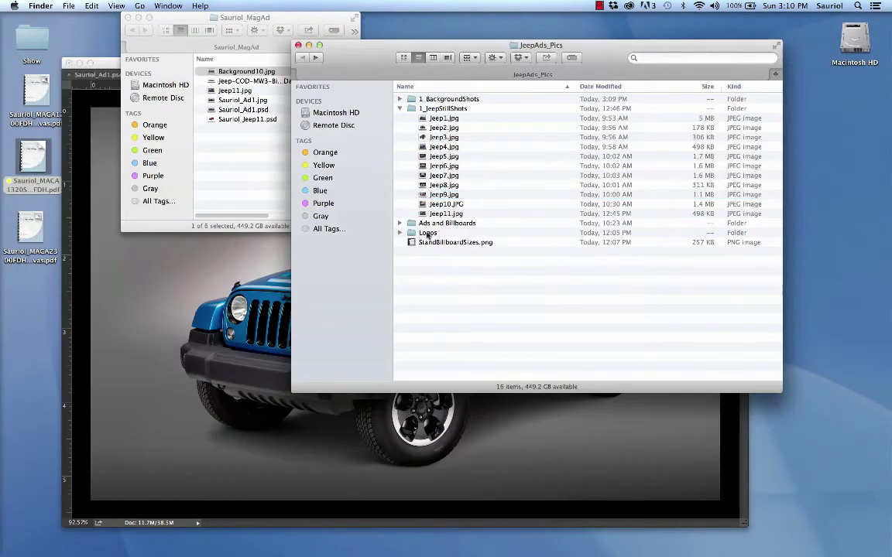
- Look through the Jeep photos from Jeep1.jpg to Jeep10.JPG in Quick Look, then close the preview and clear the selection
{"action": "left_click", "coordinate": [423, 121]}
{"action": "key", "text": "space"}
{"action": "key", "text": "Down"}
{"action": "key", "text": "Down"}
{"action": "key", "text": "Down"}
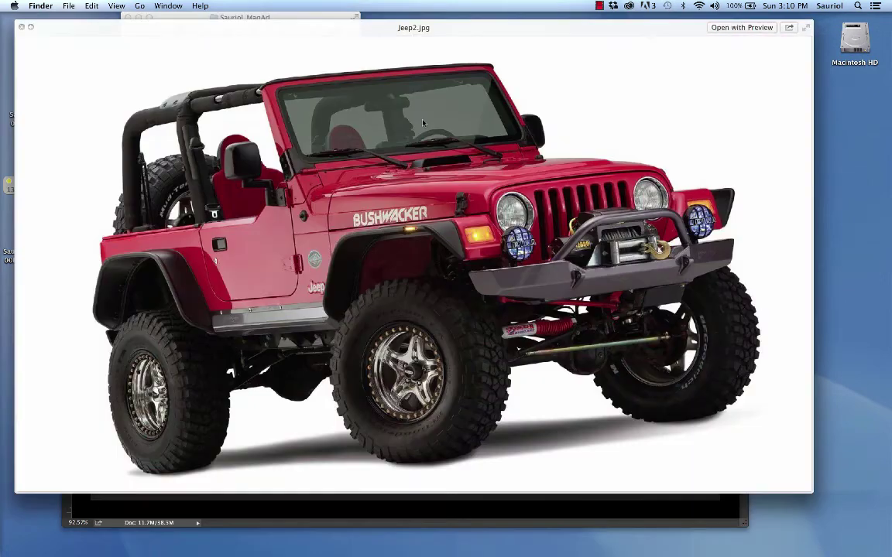
{"action": "key", "text": "Down"}
{"action": "key", "text": "Down"}
{"action": "key", "text": "Down"}
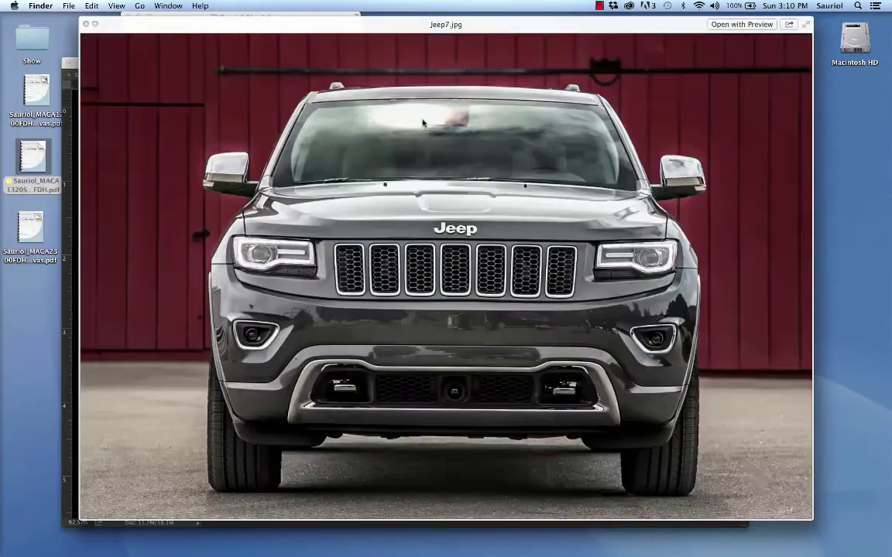
{"action": "key", "text": "Down"}
{"action": "key", "text": "Down"}
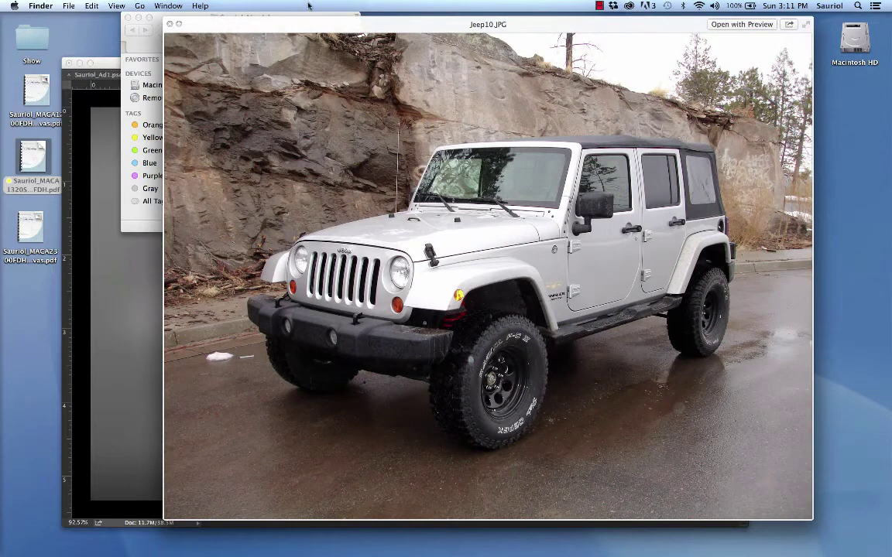
{"action": "left_click", "coordinate": [170, 25]}
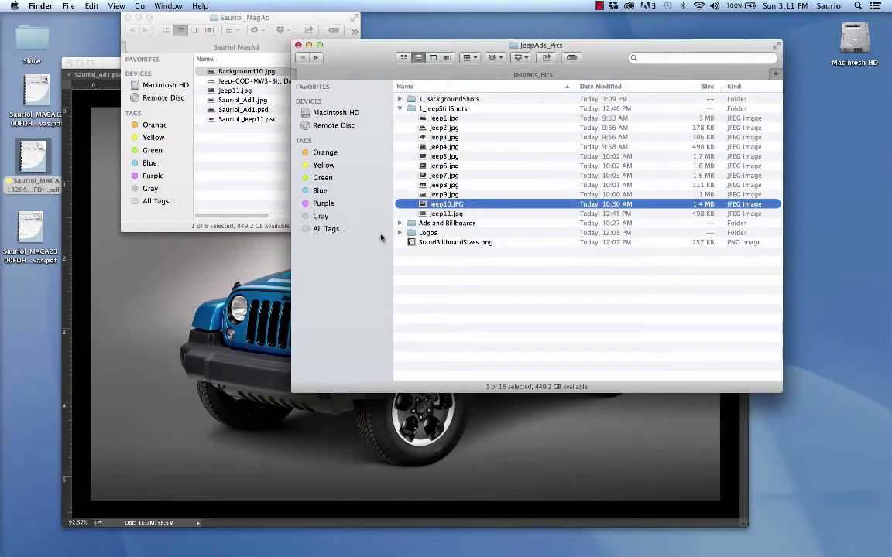
{"action": "left_click", "coordinate": [442, 269]}
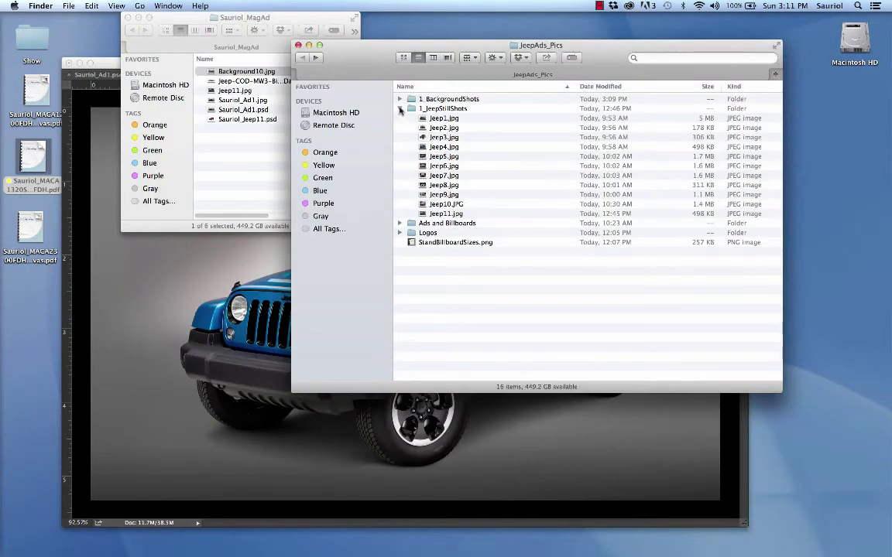
- Collapse 1_JeepStillShots, expand Ads and Billboards and preview its images from 01-2013-jeep-grand-cherokee-trailhawk.jpg through Jeep-COD-MW3-Billboard-Day-Vavavoom.jpg in Quick Look
{"action": "left_click", "coordinate": [400, 108]}
{"action": "left_click", "coordinate": [399, 118]}
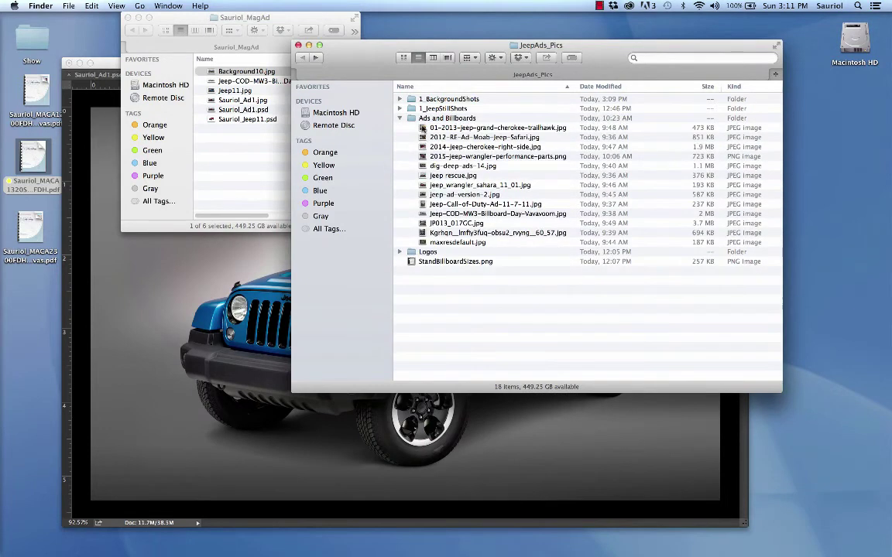
{"action": "left_click", "coordinate": [449, 128]}
{"action": "key", "text": "space"}
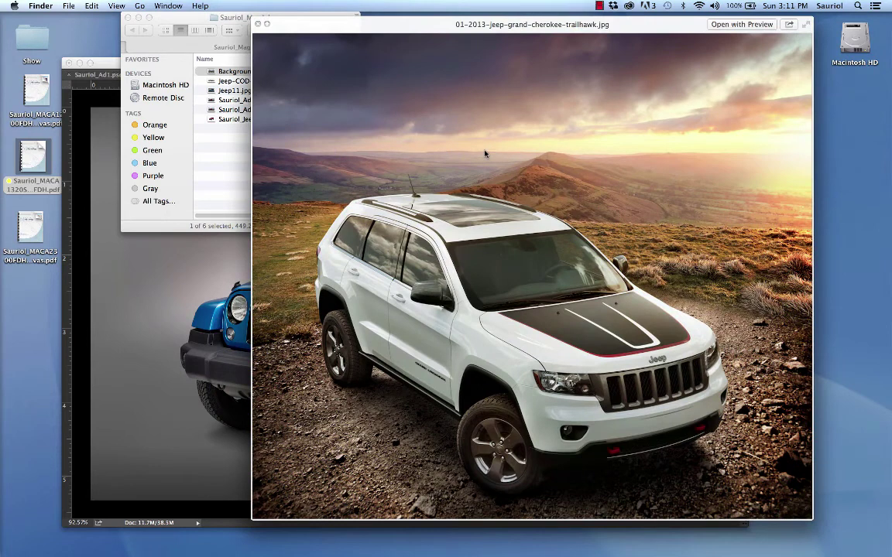
{"action": "key", "text": "Down"}
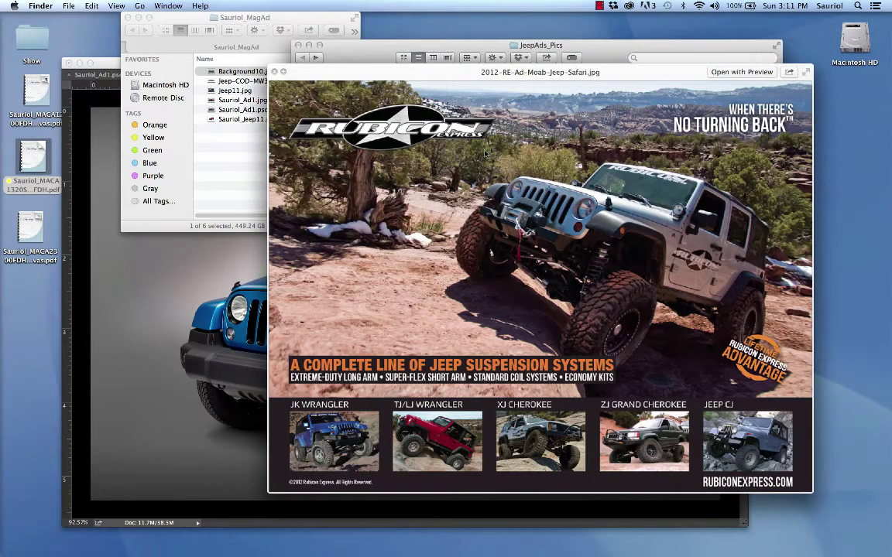
{"action": "key", "text": "Down"}
{"action": "key", "text": "Down"}
{"action": "key", "text": "Down"}
{"action": "key", "text": "Down"}
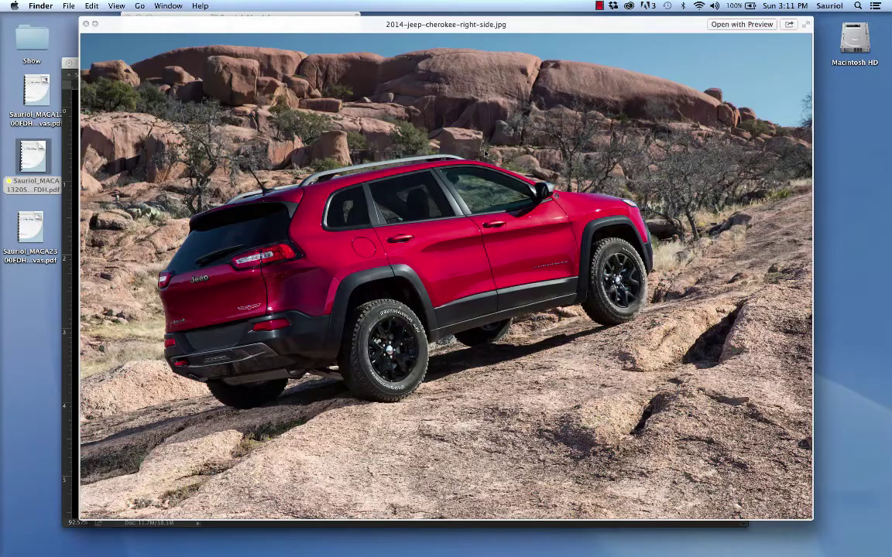
{"action": "key", "text": "Down"}
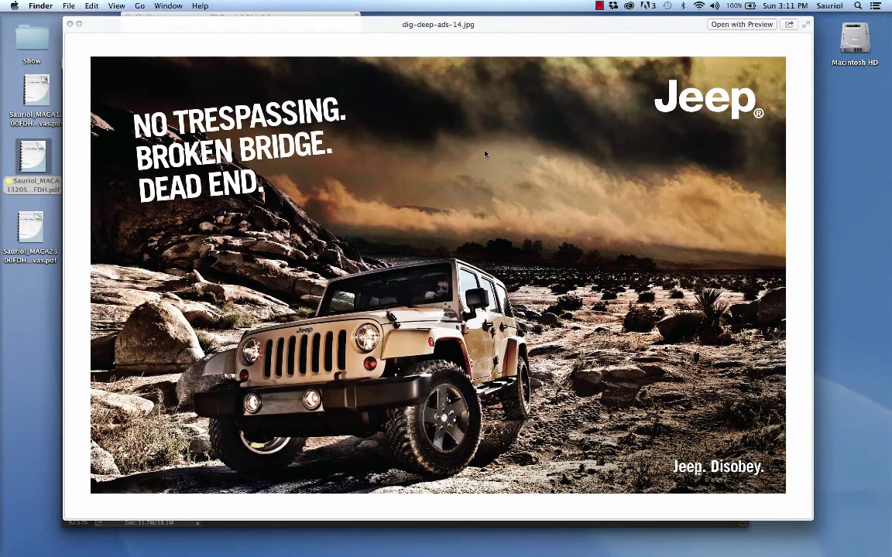
{"action": "key", "text": "Down"}
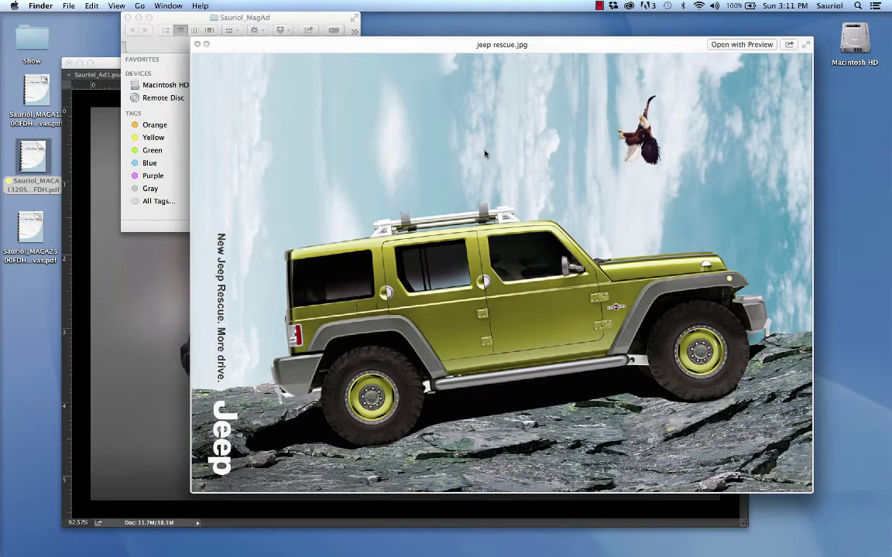
{"action": "key", "text": "Down"}
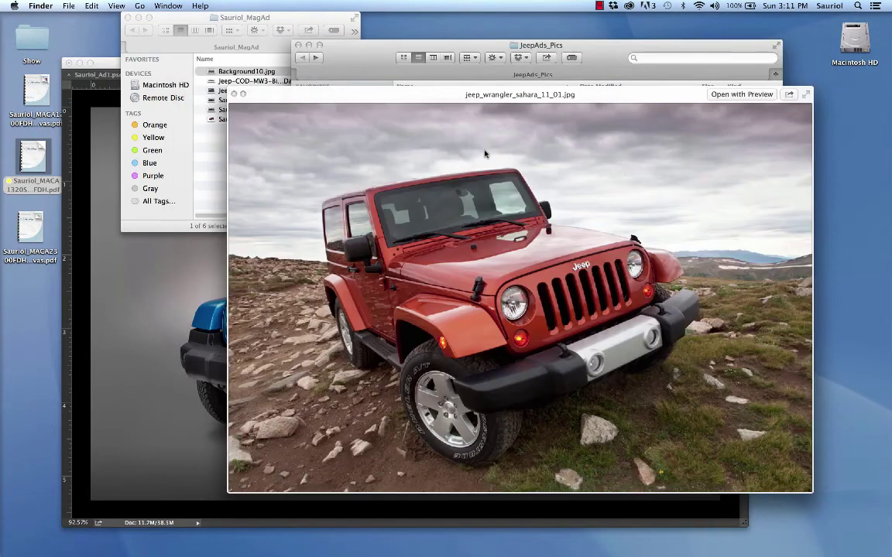
{"action": "key", "text": "Down"}
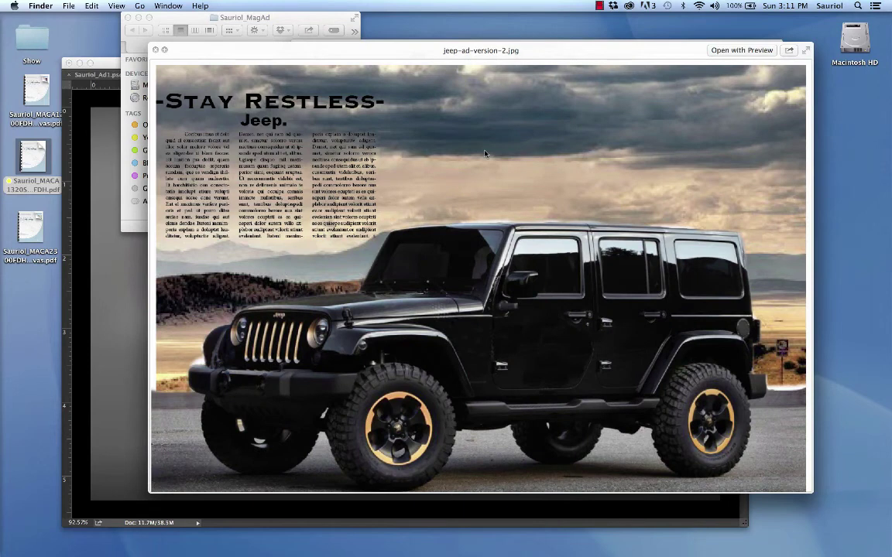
{"action": "key", "text": "Down"}
{"action": "key", "text": "Down"}
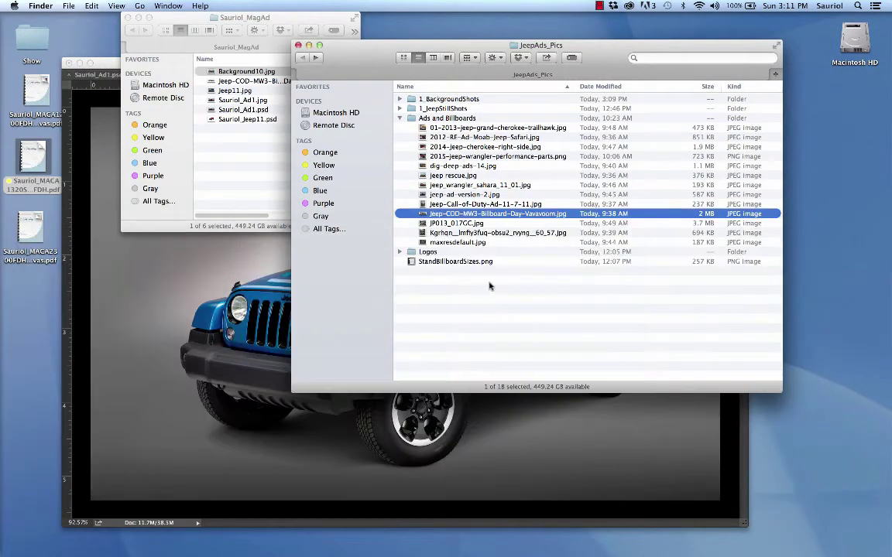
- Collapse Ads and Billboards, expand Logos, preview its three PNG logos in Quick Look, and close the preview
{"action": "left_click", "coordinate": [399, 117]}
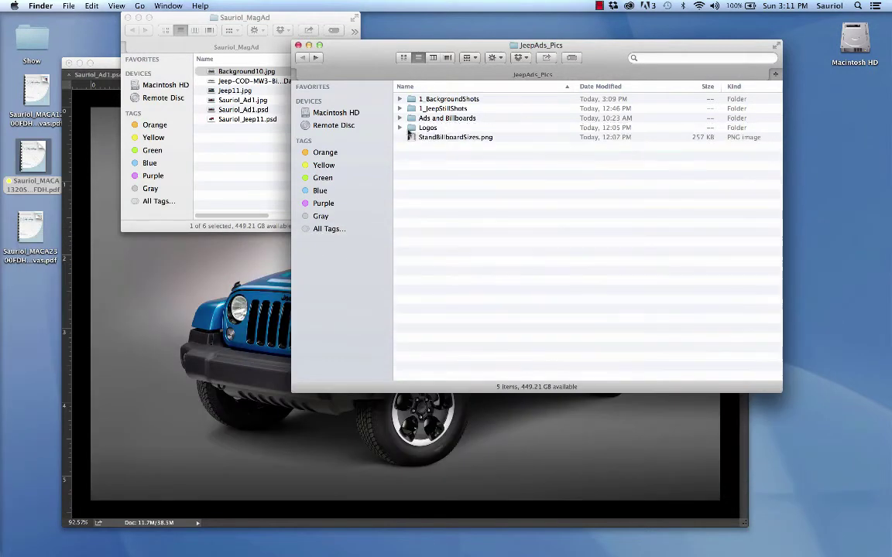
{"action": "left_click", "coordinate": [400, 127]}
{"action": "left_click", "coordinate": [449, 138]}
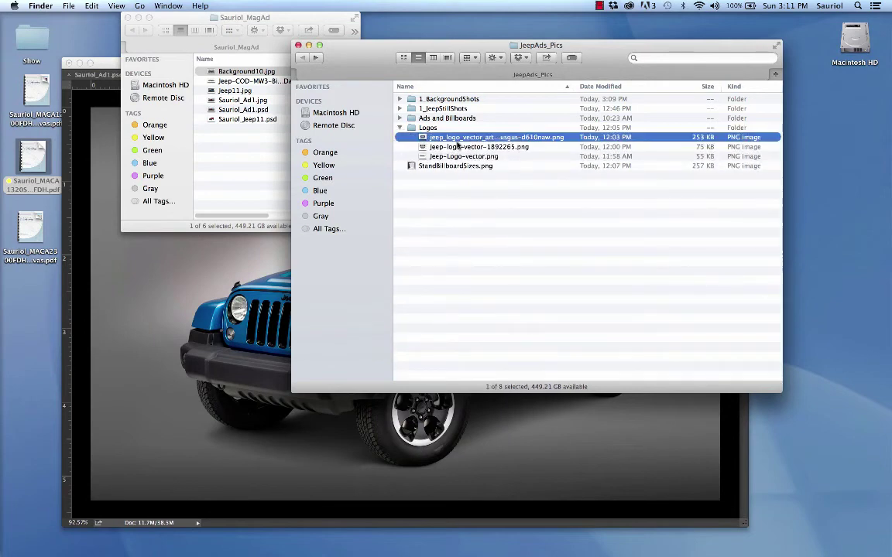
{"action": "key", "text": "space"}
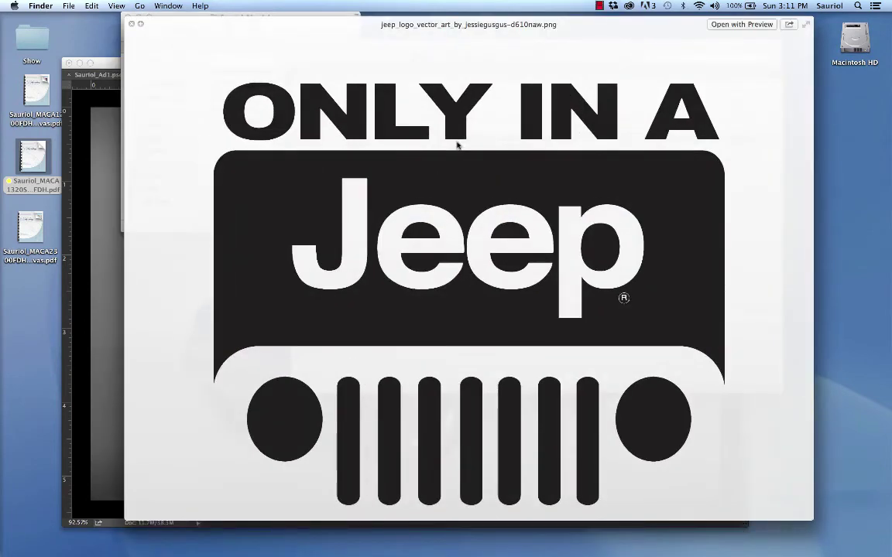
{"action": "key", "text": "Down"}
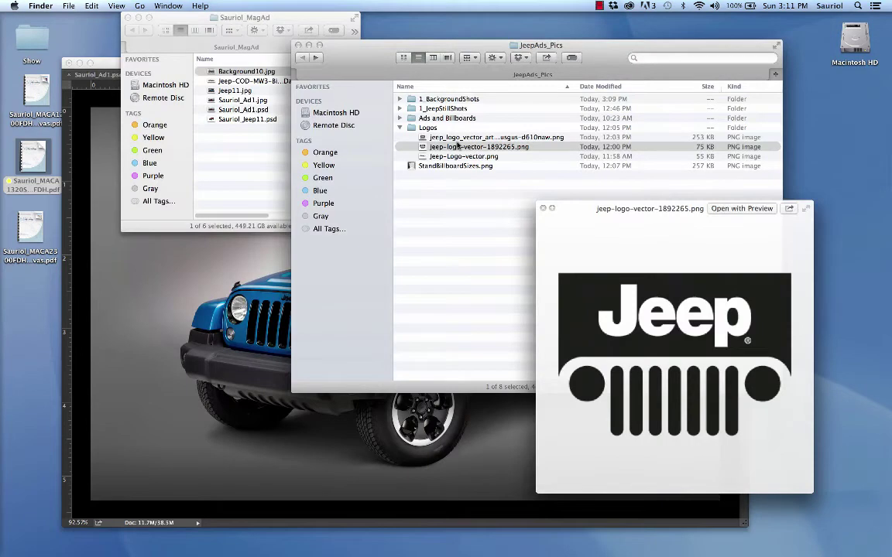
{"action": "key", "text": "Down"}
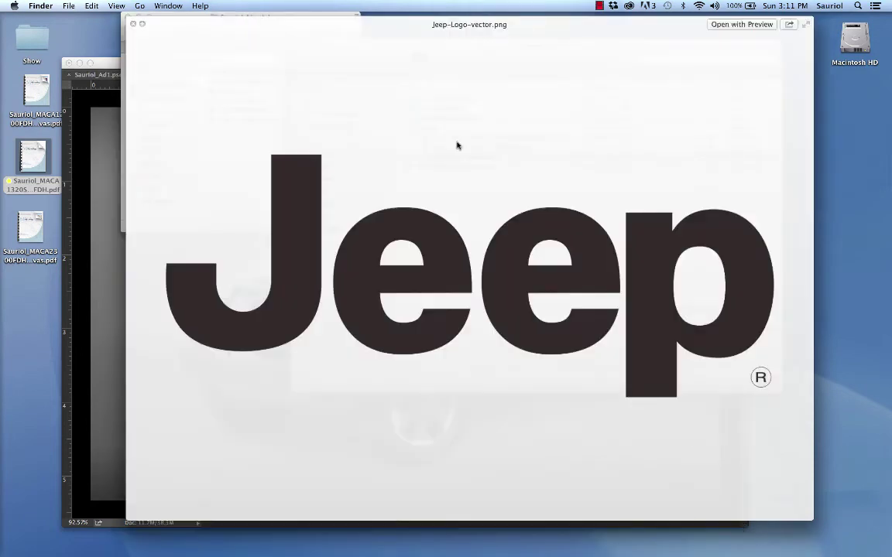
{"action": "key", "text": "Up"}
{"action": "key", "text": "Up"}
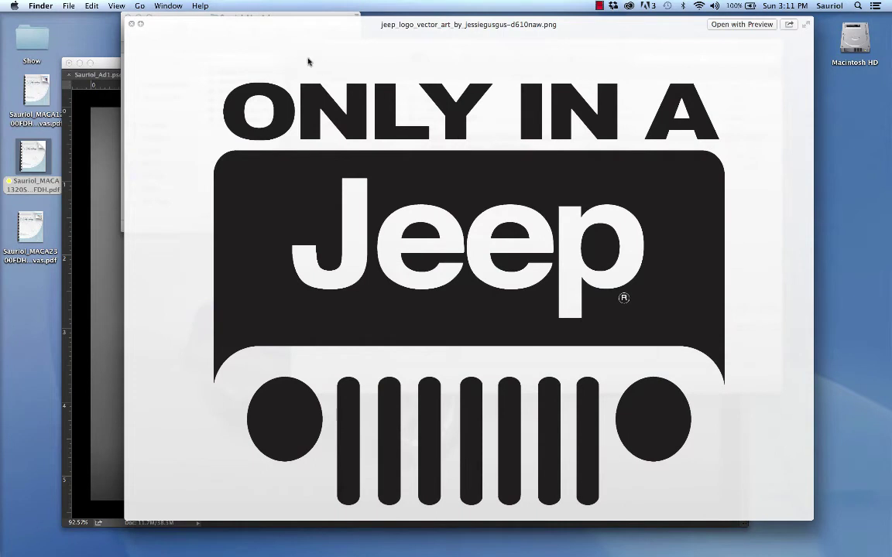
{"action": "left_click", "coordinate": [131, 24]}
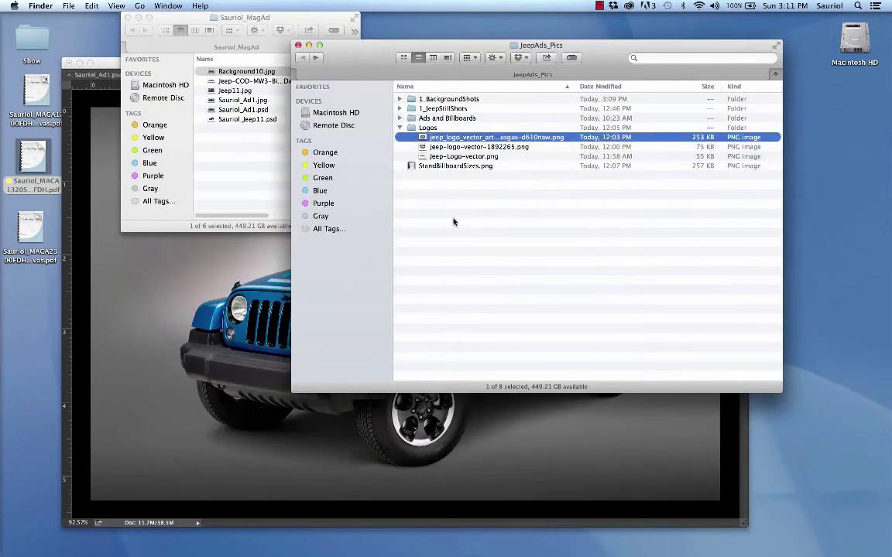
- Open the "Only in a Jeep" logo PNG in Photoshop to inspect its transparency, close it, and minimize the document window to return to Finder
{"action": "right_click", "coordinate": [422, 139]}
{"action": "mouse_move", "coordinate": [449, 151]}
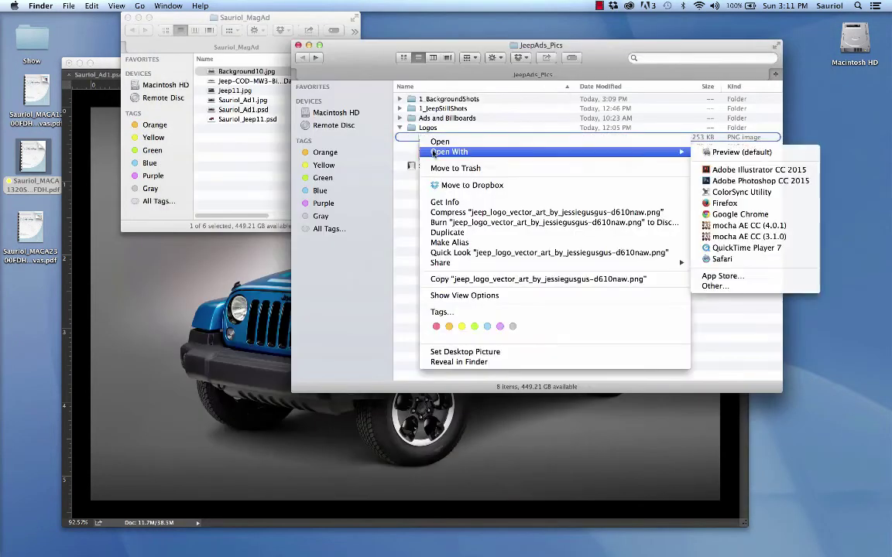
{"action": "left_click", "coordinate": [663, 168]}
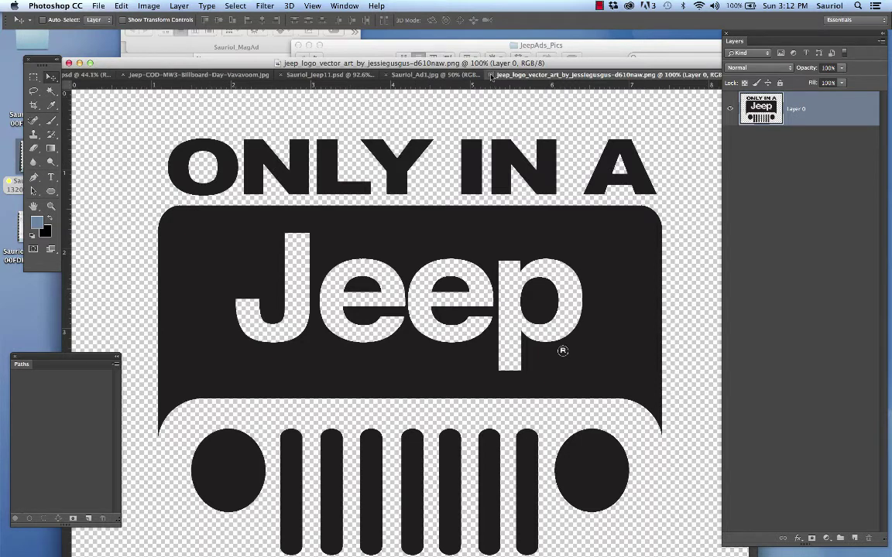
{"action": "left_click", "coordinate": [491, 75]}
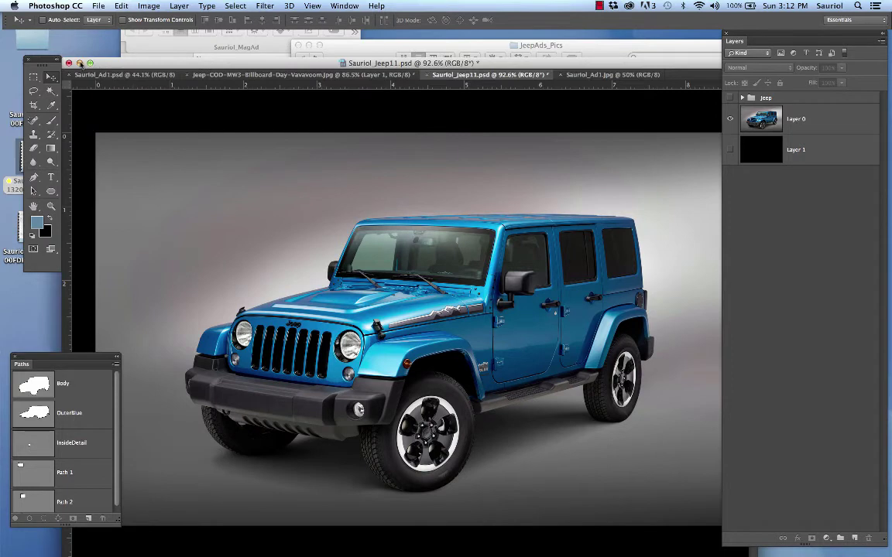
{"action": "left_click", "coordinate": [79, 62]}
{"action": "left_click", "coordinate": [380, 172]}
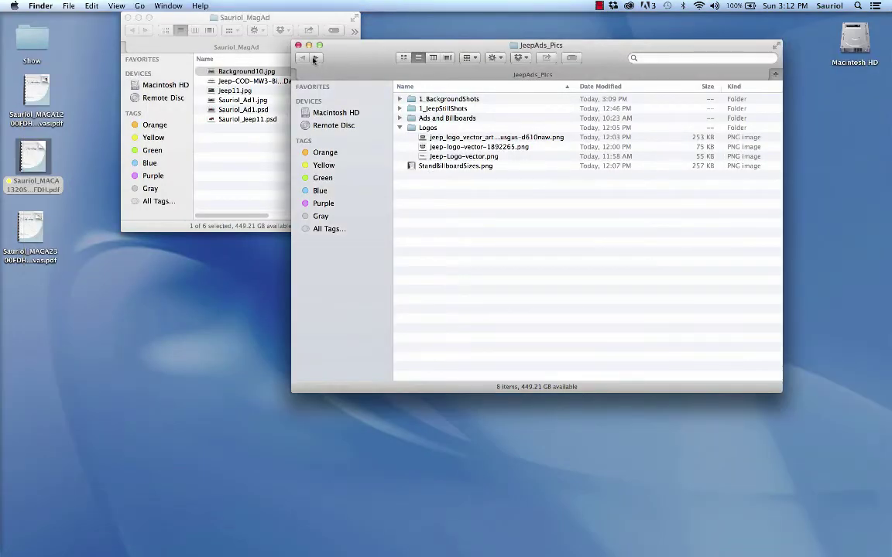
- Collapse the Logos folder, open StandBillboardSizes.png in Preview, and enlarge the window to make the text readable
{"action": "mouse_move", "coordinate": [345, 50]}
{"action": "left_mouse_down"}
{"action": "mouse_move", "coordinate": [359, 54]}
{"action": "mouse_move", "coordinate": [358, 44]}
{"action": "left_mouse_up"}
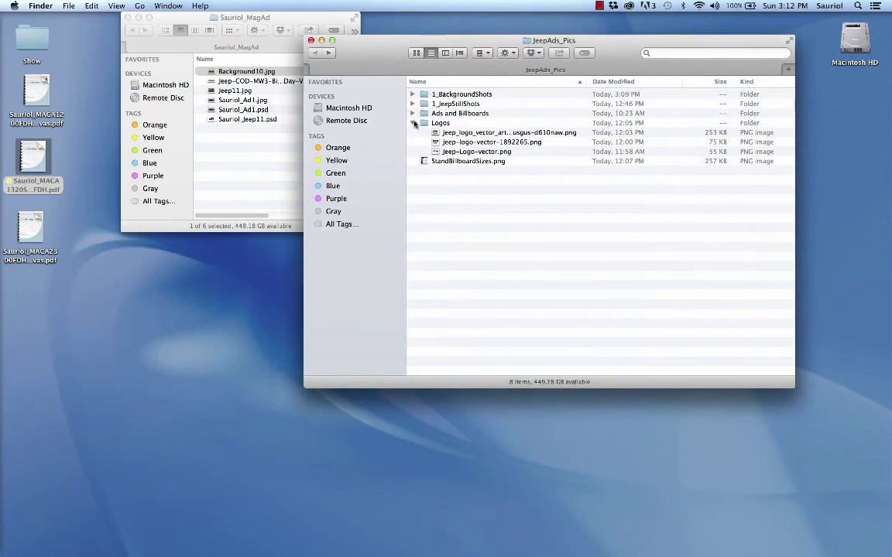
{"action": "left_click", "coordinate": [413, 122]}
{"action": "double_click", "coordinate": [422, 133]}
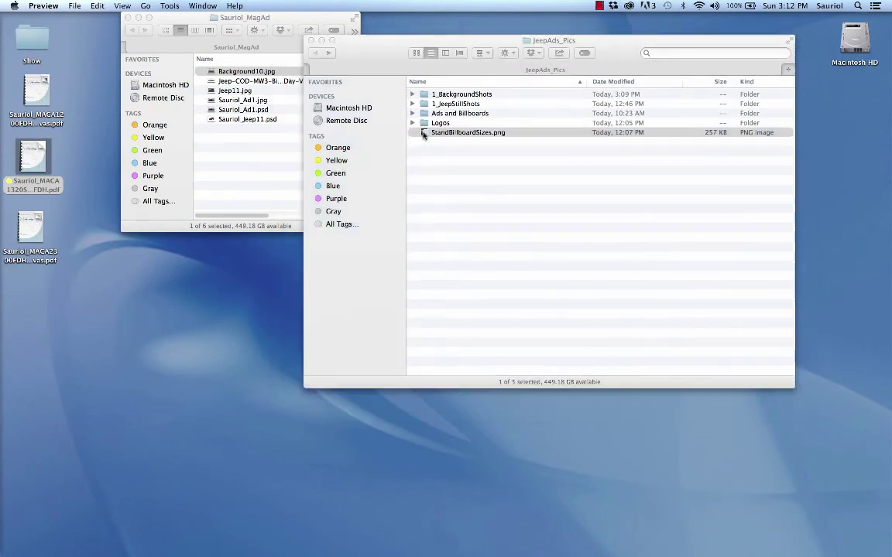
{"action": "left_click_drag", "start_coordinate": [242, 19], "coordinate": [413, 17]}
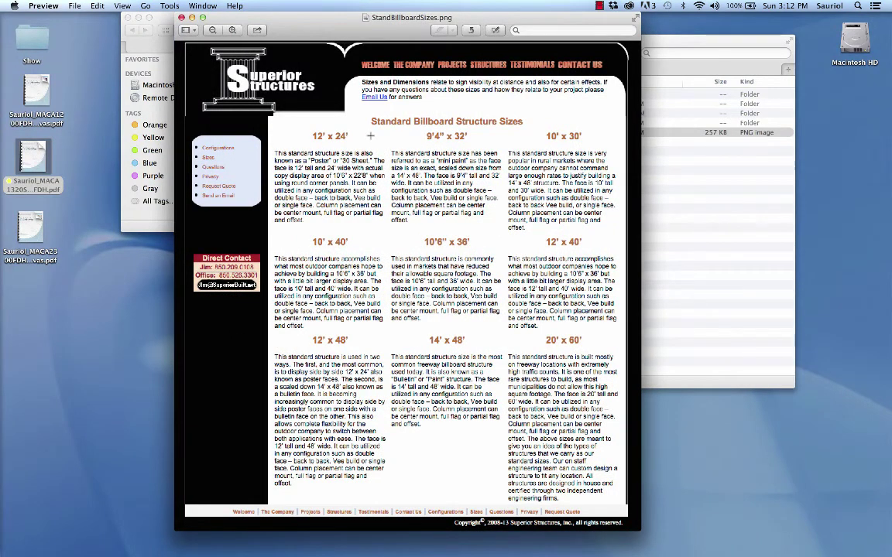
{"action": "scroll", "coordinate": [370, 135], "scroll_direction": "up", "scroll_amount": 5}
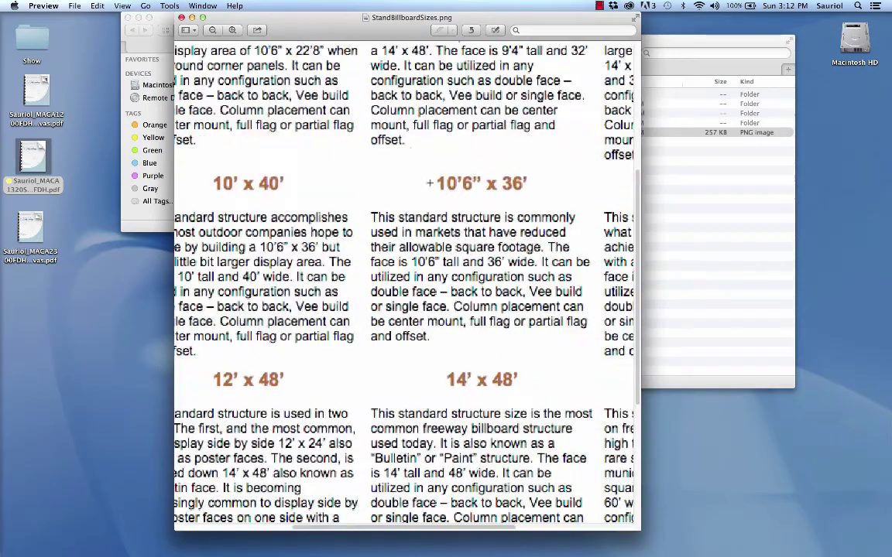
{"action": "left_click_drag", "start_coordinate": [300, 32], "coordinate": [161, 8]}
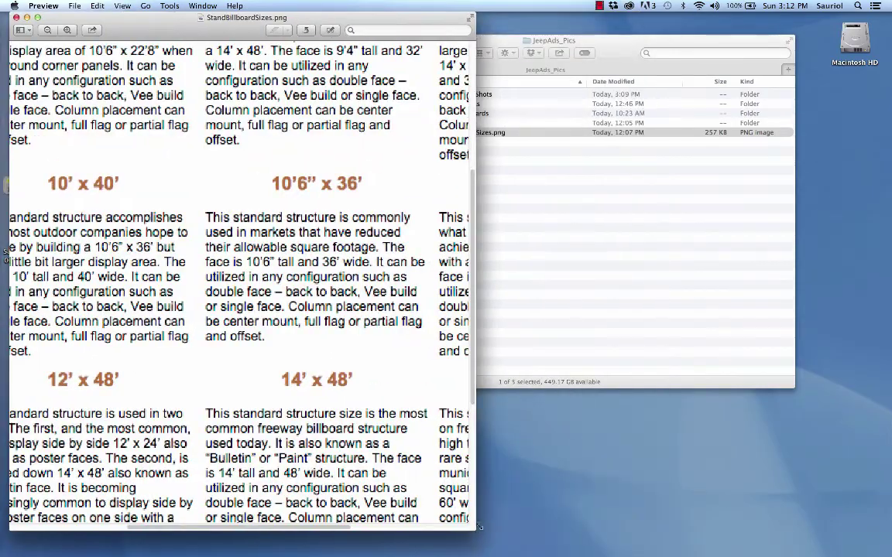
{"action": "left_click_drag", "start_coordinate": [473, 531], "coordinate": [848, 551]}
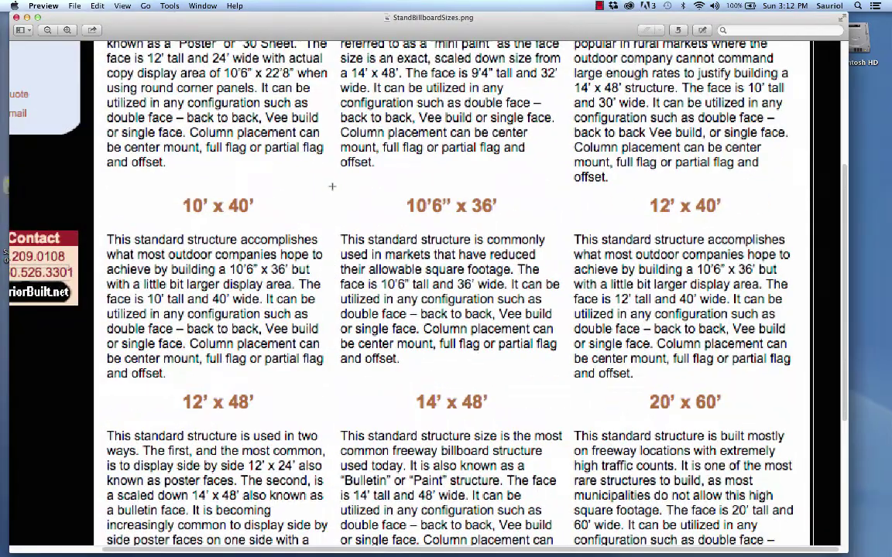
- Review the standard billboard structure sizes from 12' x 24' to 20' x 60', then close the image
{"action": "scroll", "coordinate": [333, 186], "scroll_direction": "up", "scroll_amount": 2}
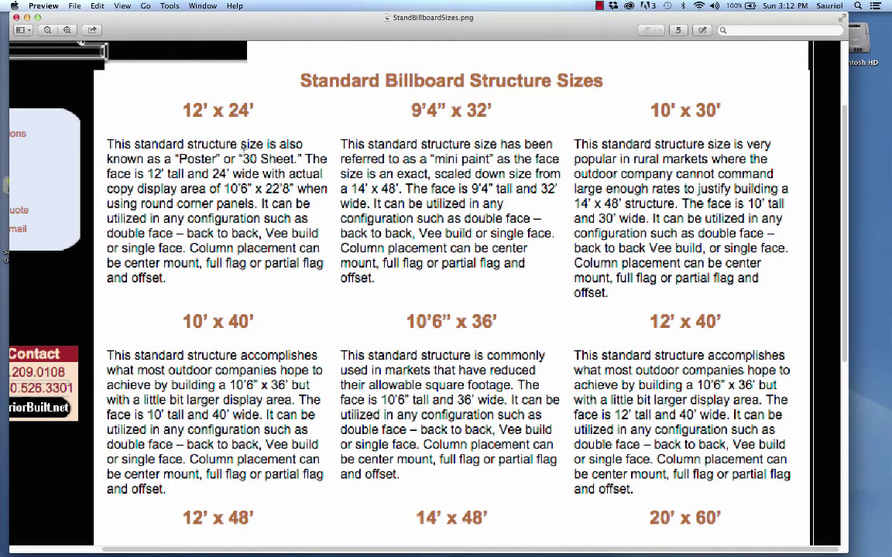
{"action": "scroll", "coordinate": [447, 232], "scroll_direction": "down", "scroll_amount": 8}
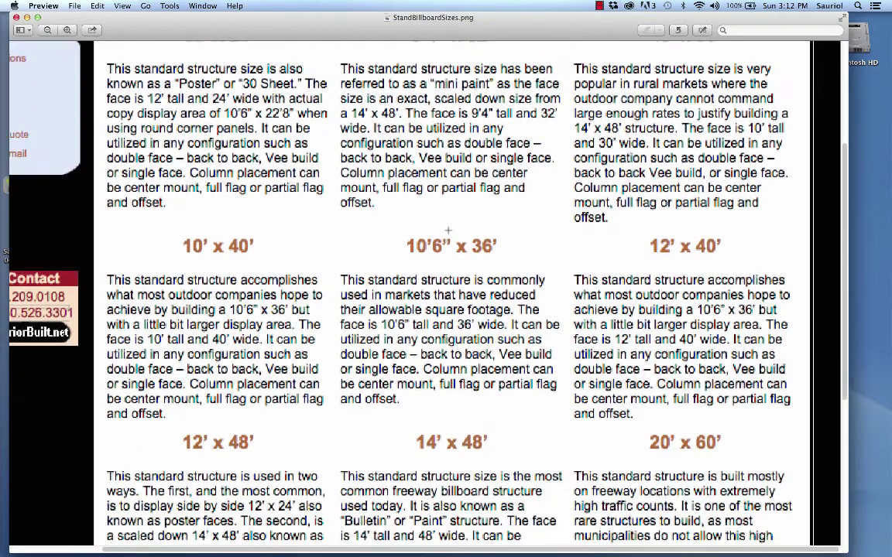
{"action": "scroll", "coordinate": [453, 239], "scroll_direction": "down", "scroll_amount": 3}
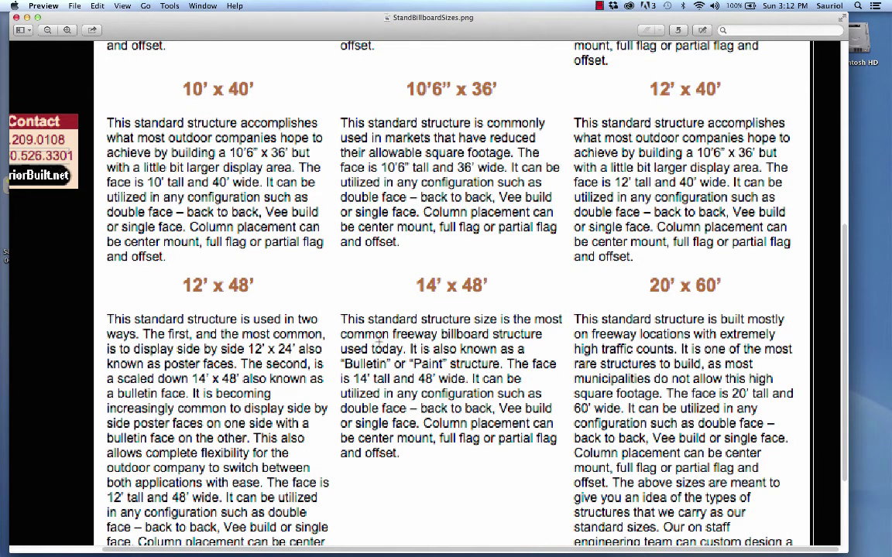
{"action": "scroll", "coordinate": [294, 168], "scroll_direction": "up", "scroll_amount": 12}
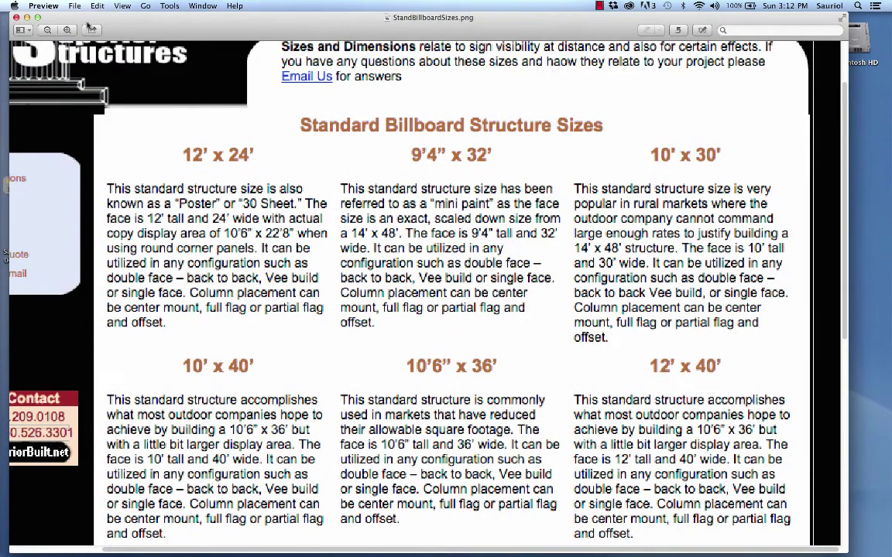
{"action": "left_click", "coordinate": [17, 16]}
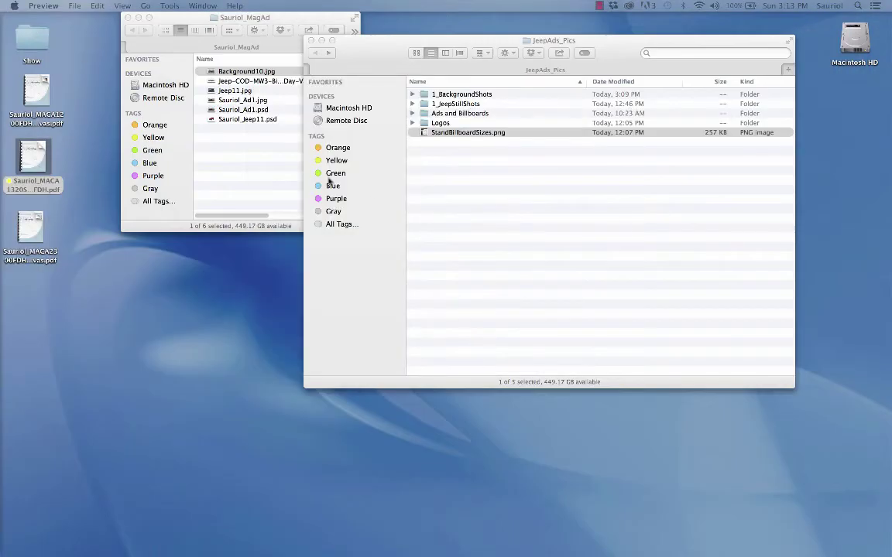
- Bring the MagAd folder window forward, reposition it beside JeepAds_Pics, and highlight Background10.jpg and Jeep11.jpg in its file list
{"action": "left_click", "coordinate": [210, 139]}
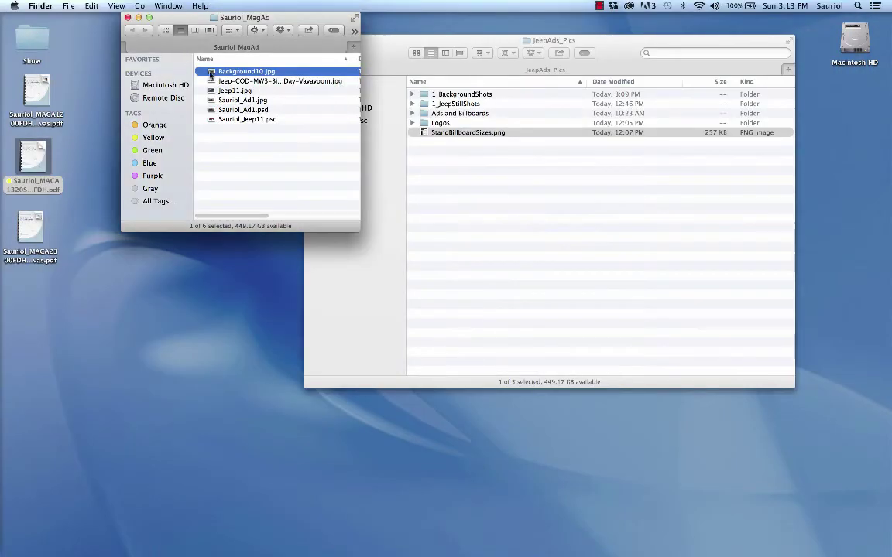
{"action": "left_click_drag", "start_coordinate": [192, 22], "coordinate": [167, 121]}
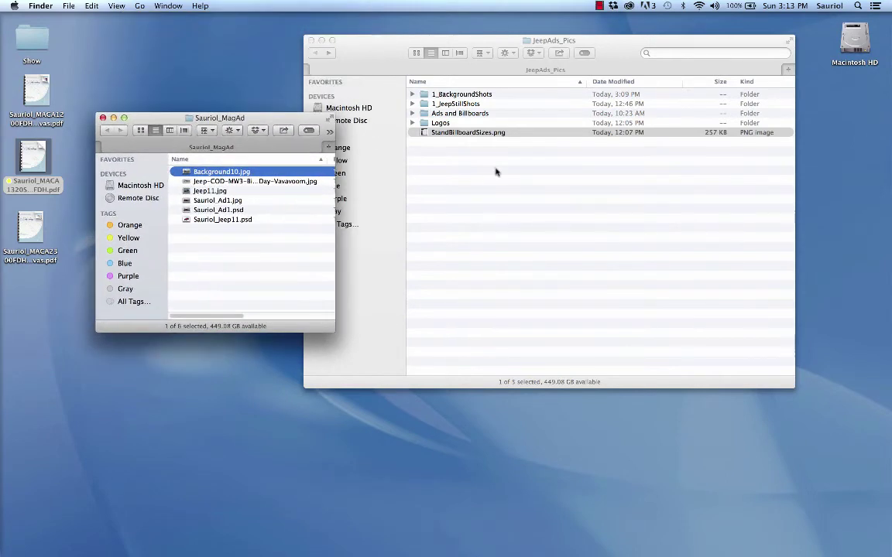
{"action": "left_click", "coordinate": [457, 132]}
{"action": "left_click_drag", "start_coordinate": [264, 118], "coordinate": [299, 87]}
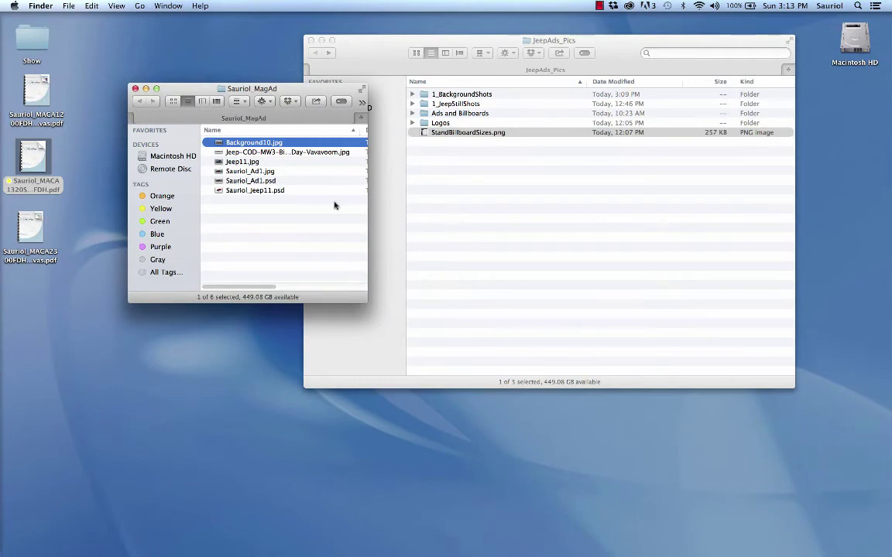
{"action": "left_click", "coordinate": [301, 181]}
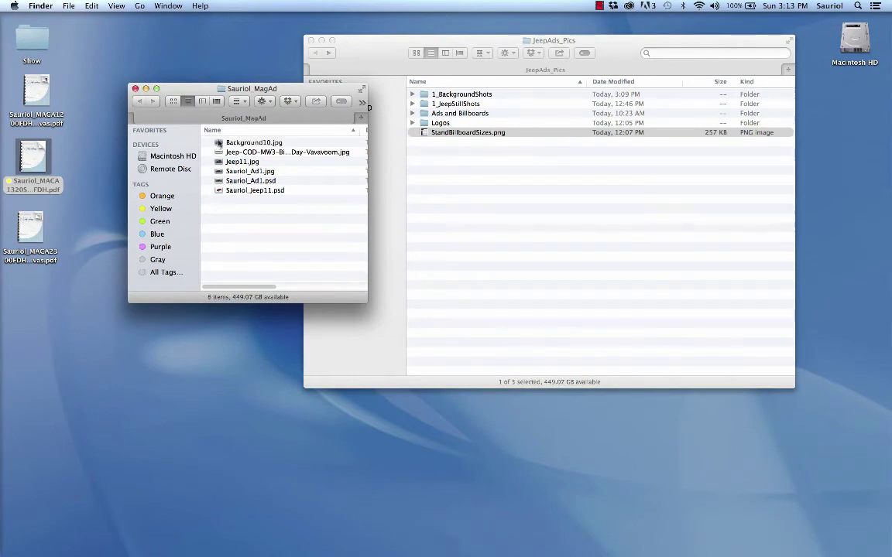
{"action": "left_click", "coordinate": [219, 143]}
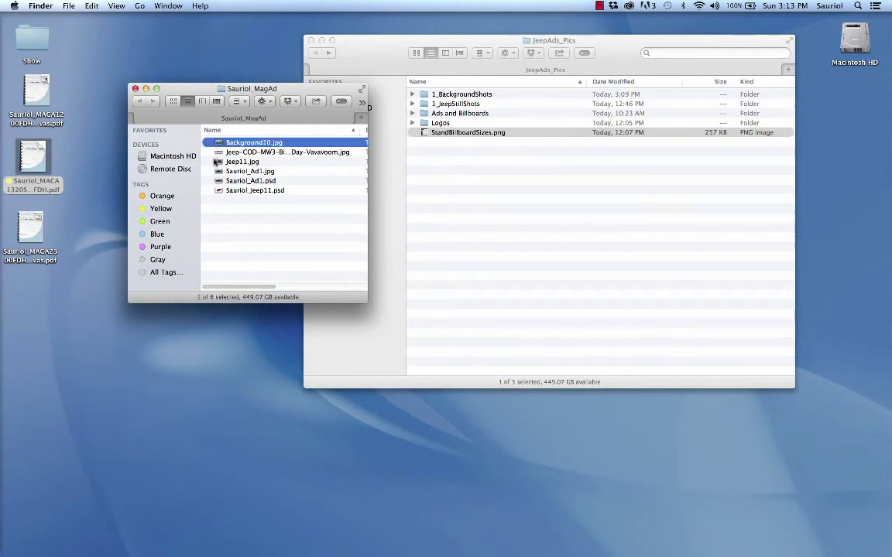
{"action": "left_click", "coordinate": [219, 163]}
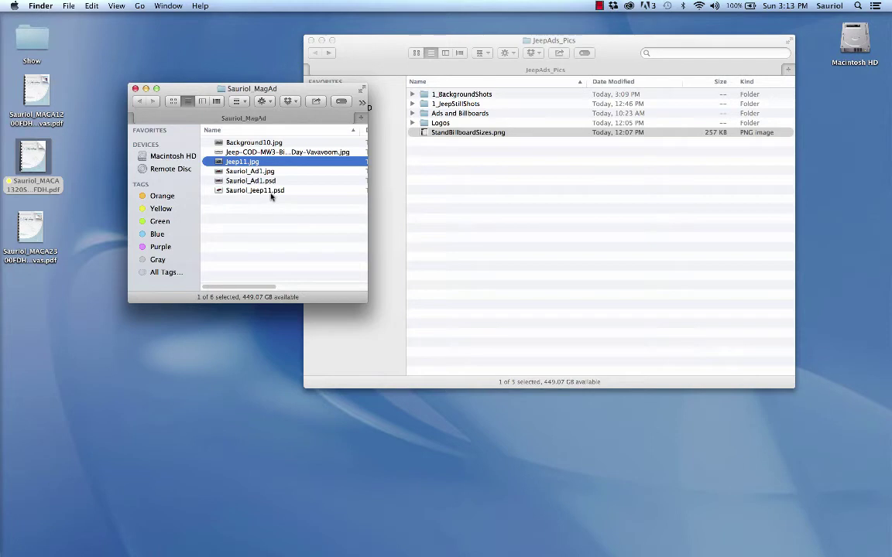
- Open Background10.jpg in Photoshop and show the whole mountain photo in full-screen mode with the menu bar
{"action": "left_click", "coordinate": [218, 145]}
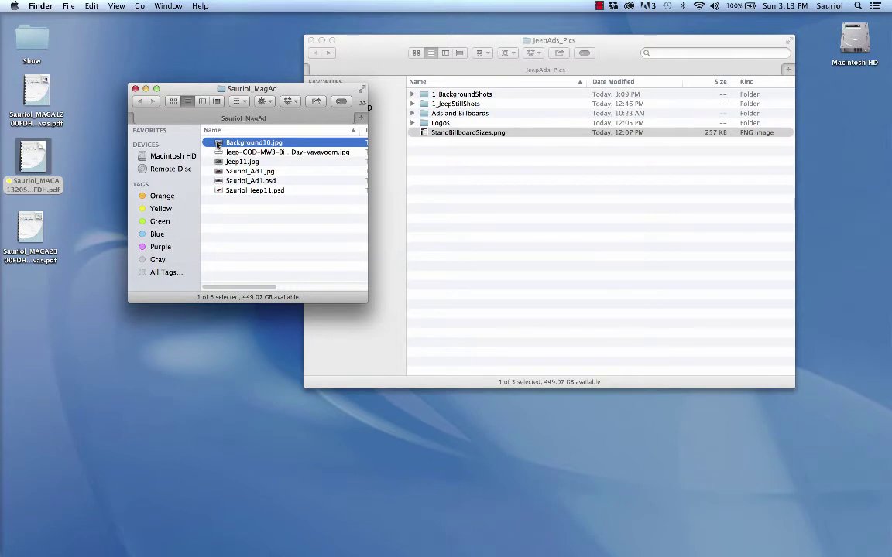
{"action": "right_click", "coordinate": [219, 144]}
{"action": "mouse_move", "coordinate": [256, 158]}
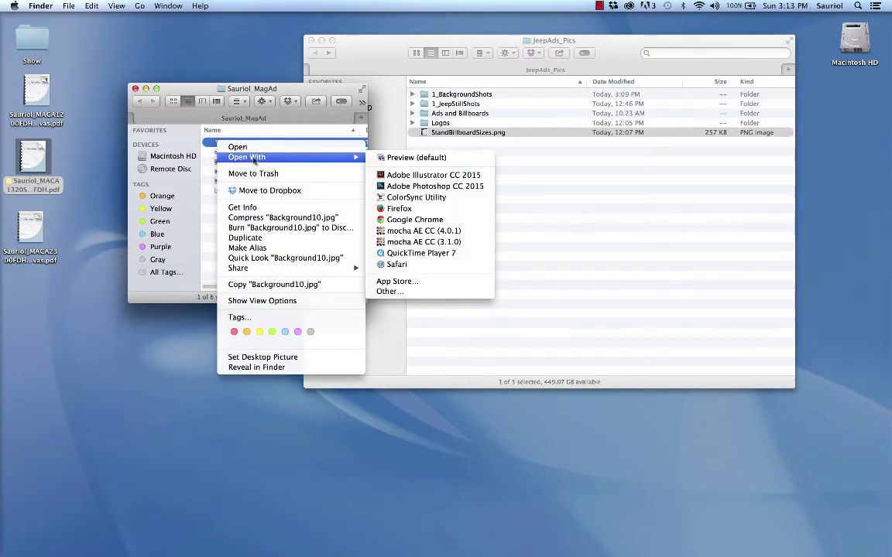
{"action": "left_click", "coordinate": [418, 186]}
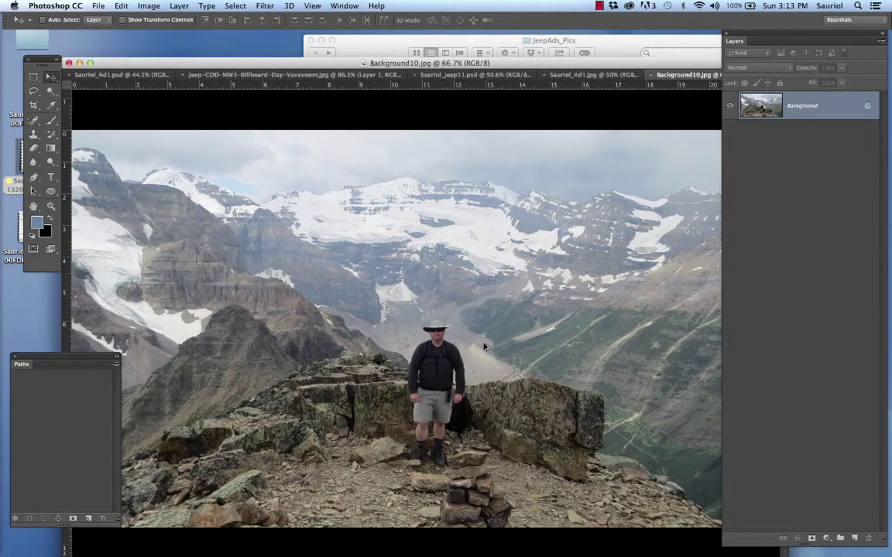
{"action": "scroll", "coordinate": [485, 349], "scroll_direction": "up", "scroll_amount": 3}
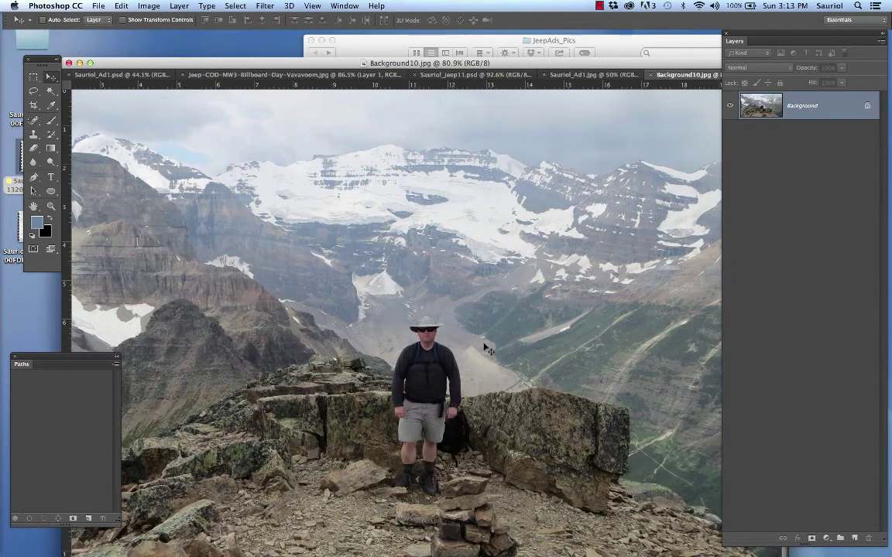
{"action": "key", "text": "f"}
{"action": "left_click_drag", "start_coordinate": [484, 346], "coordinate": [427, 253]}
{"action": "scroll", "coordinate": [427, 254], "scroll_direction": "down", "scroll_amount": 3}
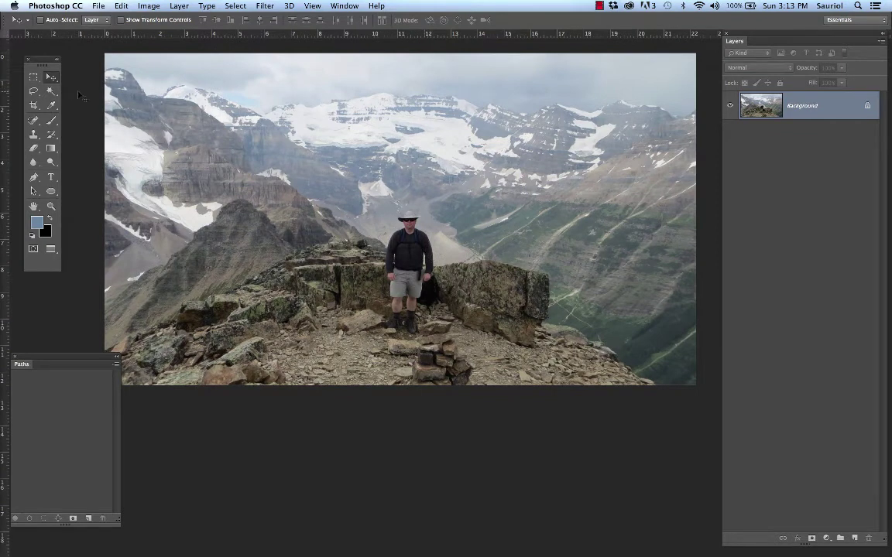
- Try a fixed-ratio rectangular marquee of 24 by 12 over most of the mountain photo, and deselect it
{"action": "left_click", "coordinate": [33, 78]}
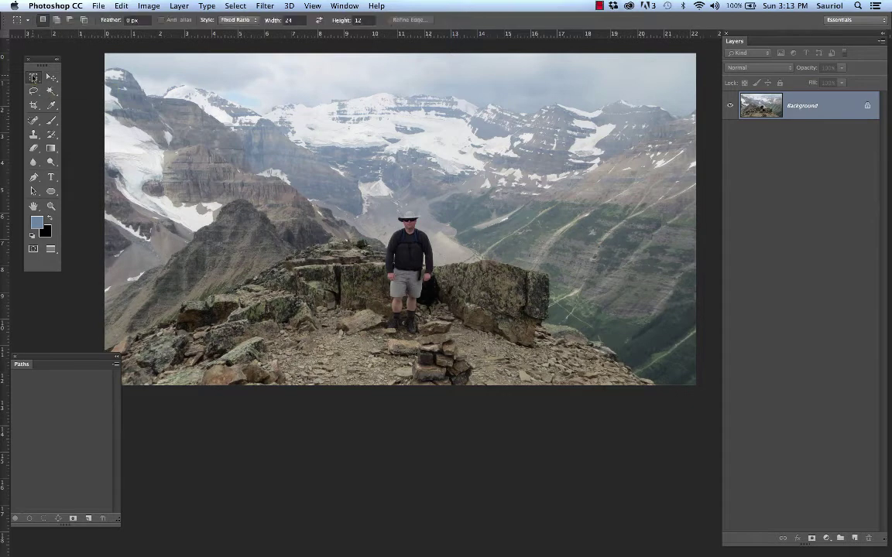
{"action": "left_click", "coordinate": [237, 22]}
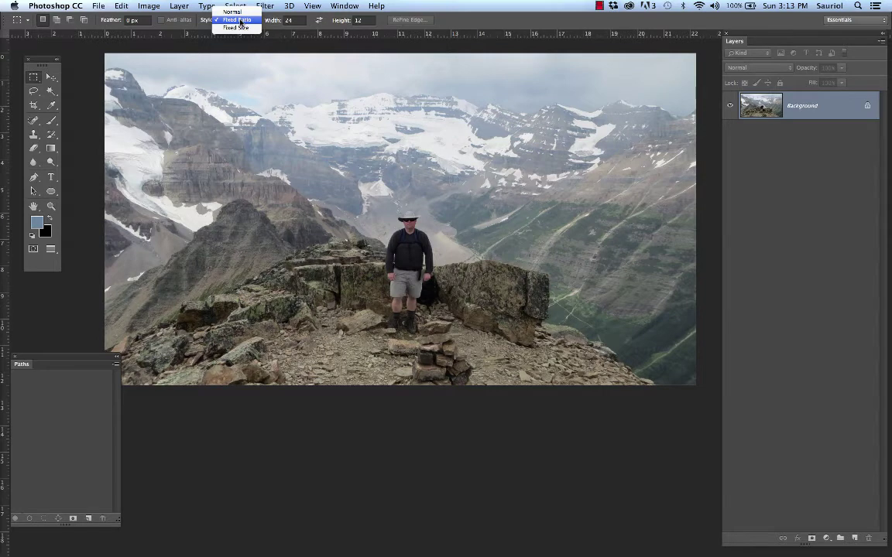
{"action": "left_click", "coordinate": [239, 22]}
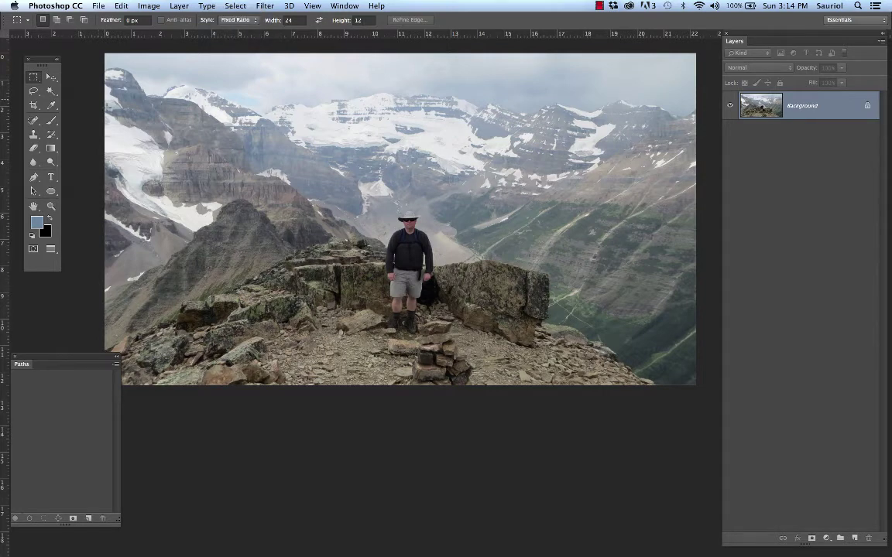
{"action": "left_click_drag", "start_coordinate": [133, 96], "coordinate": [677, 370]}
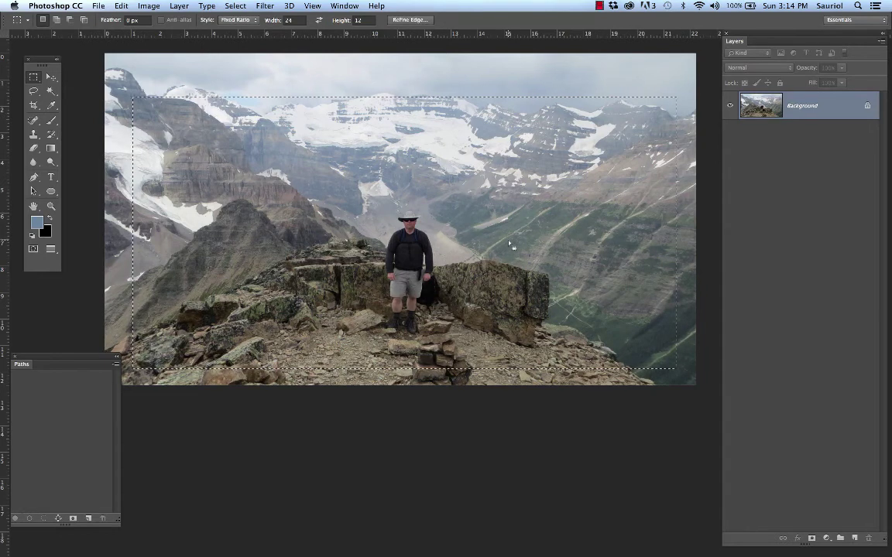
{"action": "key", "text": "super+d"}
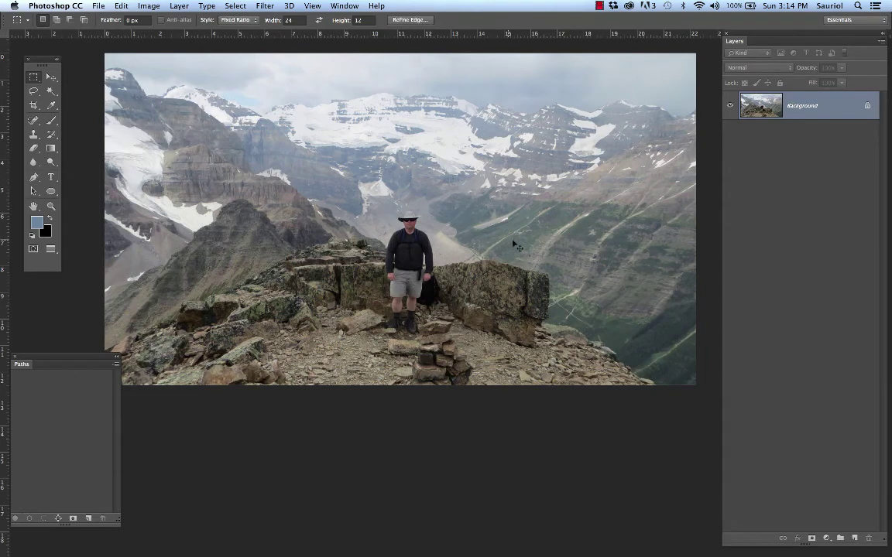
- Convert the locked Background into a regular layer and add a black-filled layer beneath it
{"action": "double_click", "coordinate": [816, 115]}
{"action": "key", "text": "Return"}
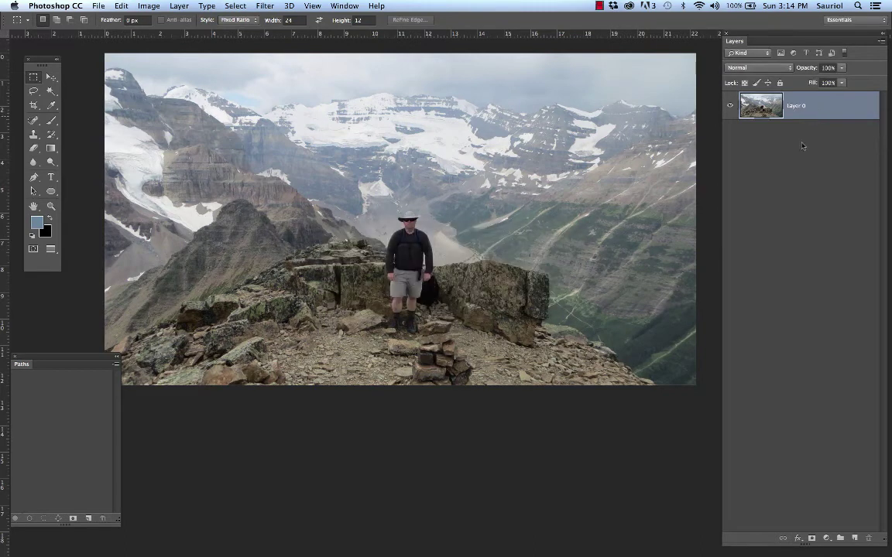
{"action": "left_click", "coordinate": [855, 541]}
{"action": "left_click_drag", "start_coordinate": [822, 117], "coordinate": [813, 151]}
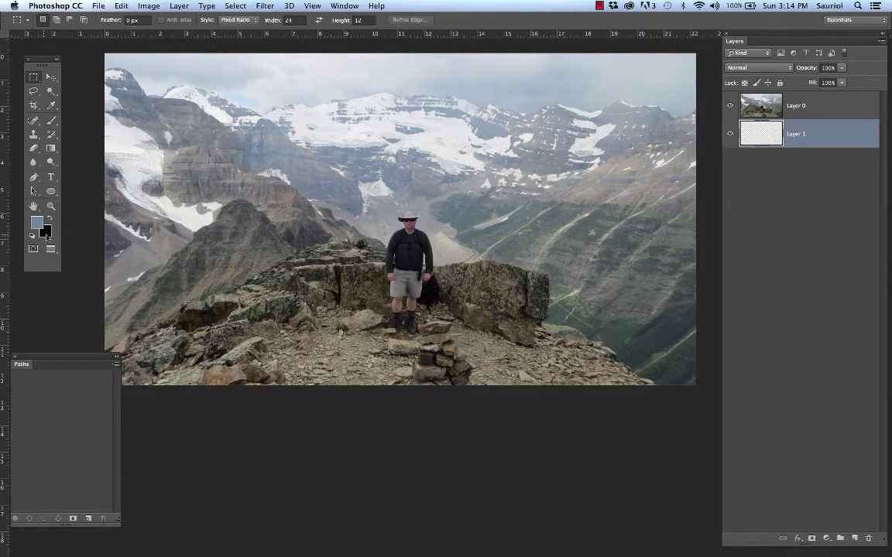
{"action": "left_click_drag", "start_coordinate": [40, 62], "coordinate": [65, 57]}
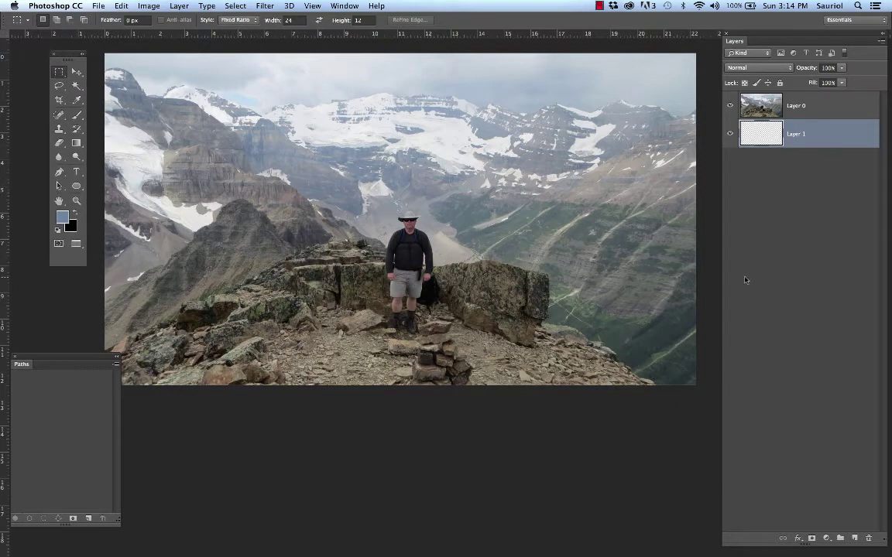
{"action": "key", "text": "super+BackSpace"}
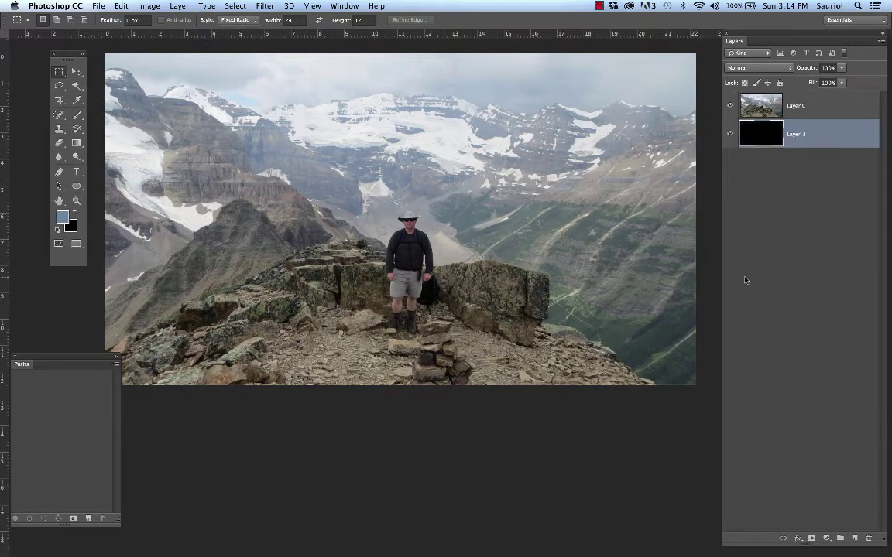
- Reduce the photo layer's opacity to 37% and move the Paths panel away from the image
{"action": "left_click", "coordinate": [824, 108]}
{"action": "left_click", "coordinate": [842, 69]}
{"action": "left_click_drag", "start_coordinate": [844, 82], "coordinate": [812, 83]}
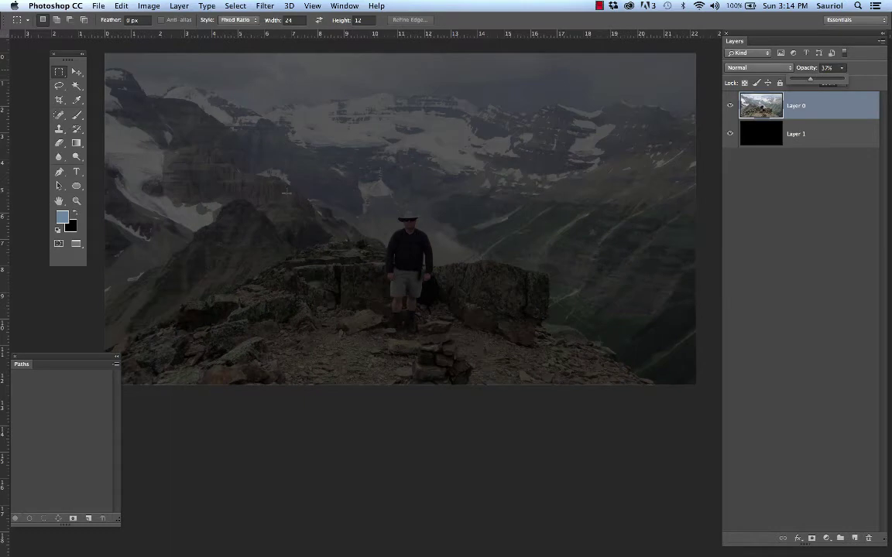
{"action": "left_click", "coordinate": [75, 360]}
{"action": "left_click_drag", "start_coordinate": [74, 360], "coordinate": [78, 400]}
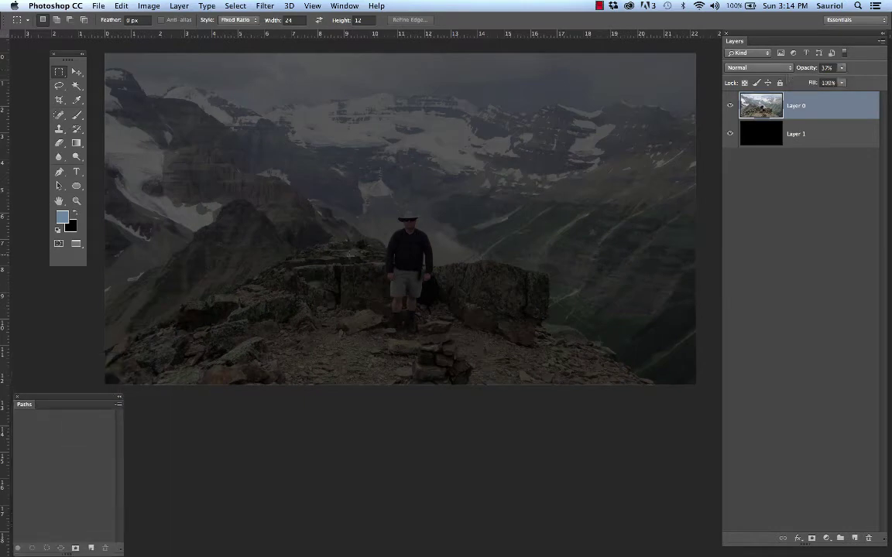
{"action": "left_click_drag", "start_coordinate": [348, 255], "coordinate": [349, 255]}
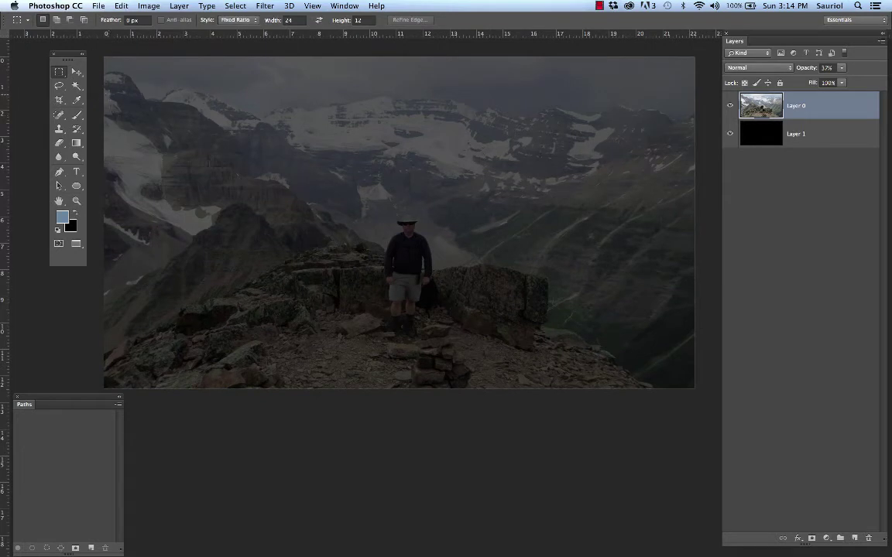
- Try framing nearly the whole dimmed photo with a 24:12 marquee, shift it slightly upward, and deselect it
{"action": "left_click_drag", "start_coordinate": [113, 95], "coordinate": [704, 379]}
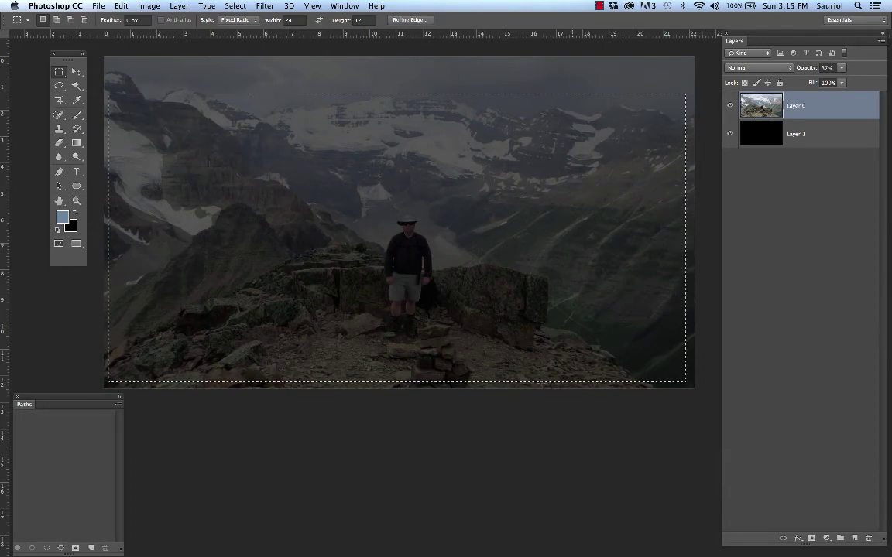
{"action": "mouse_move", "coordinate": [539, 385]}
{"action": "left_mouse_down"}
{"action": "mouse_move", "coordinate": [550, 371]}
{"action": "mouse_move", "coordinate": [539, 374]}
{"action": "left_mouse_up"}
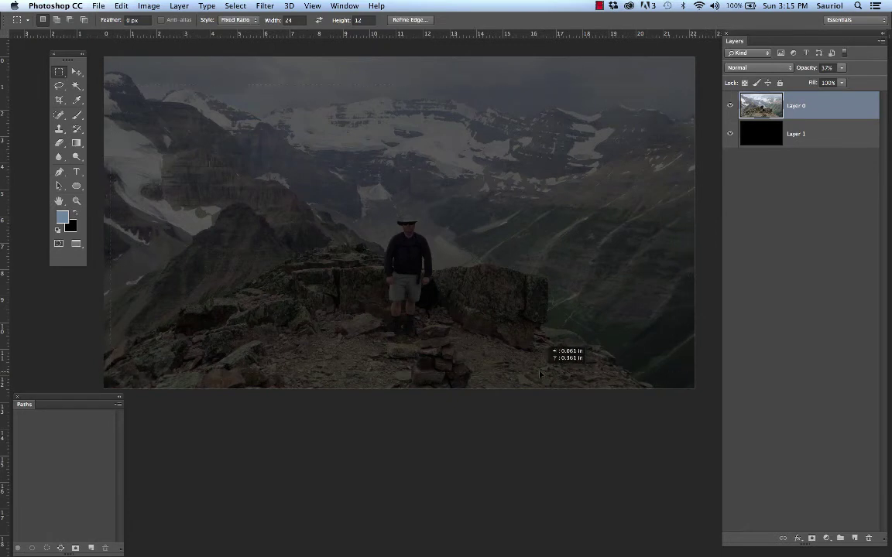
{"action": "left_click_drag", "start_coordinate": [540, 375], "coordinate": [539, 374]}
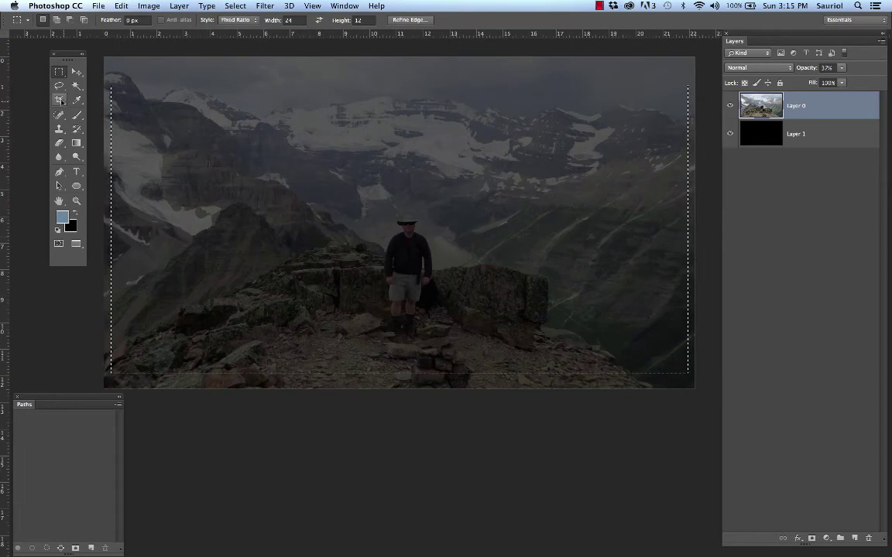
{"action": "key", "text": "super+shift+i"}
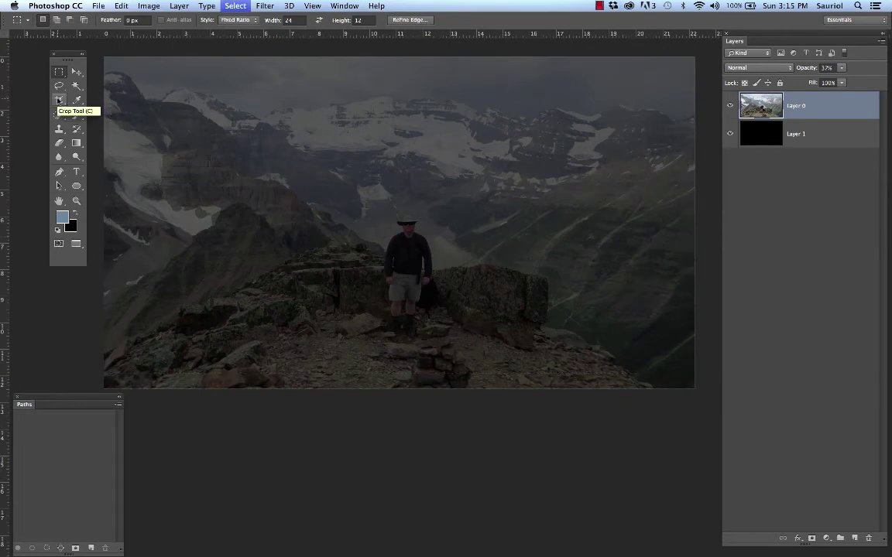
- Try a 24:12 ratio crop frame across the photo with the Crop tool, and discard the crop
{"action": "left_click", "coordinate": [58, 99]}
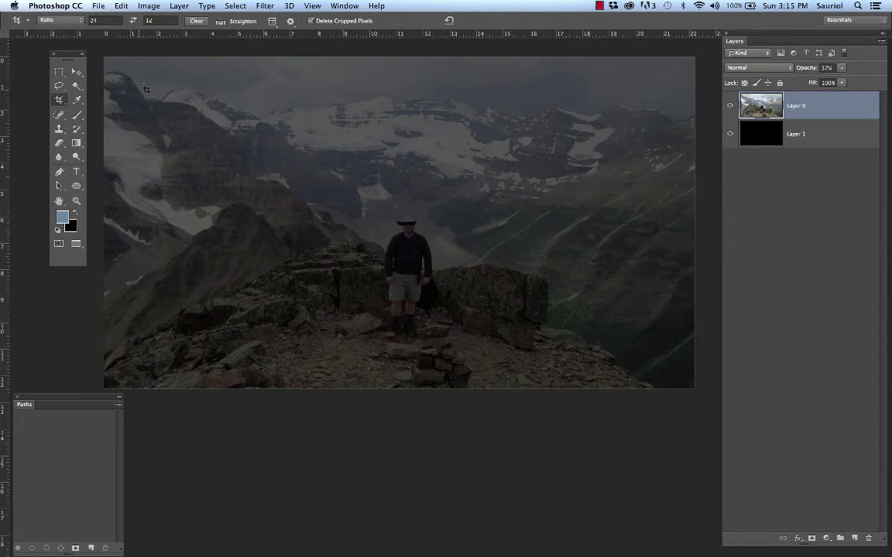
{"action": "left_click_drag", "start_coordinate": [100, 78], "coordinate": [689, 408]}
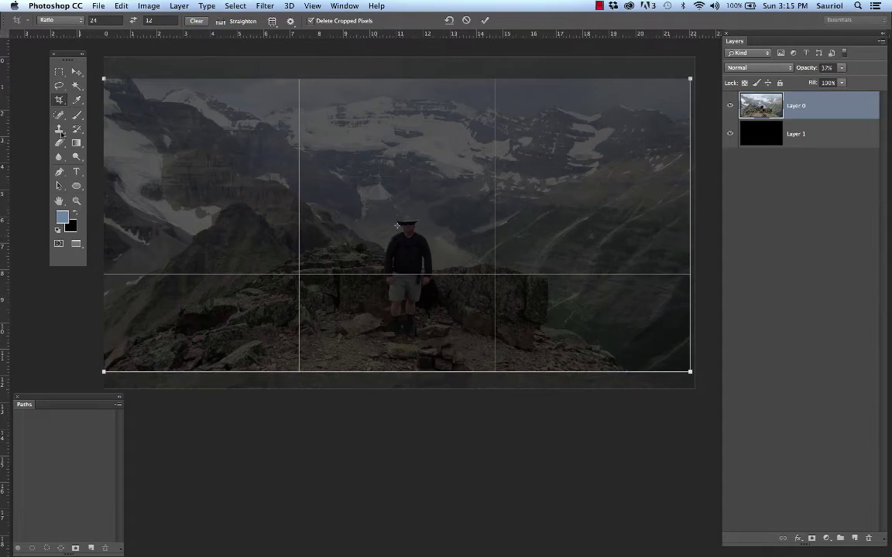
{"action": "left_click", "coordinate": [59, 100]}
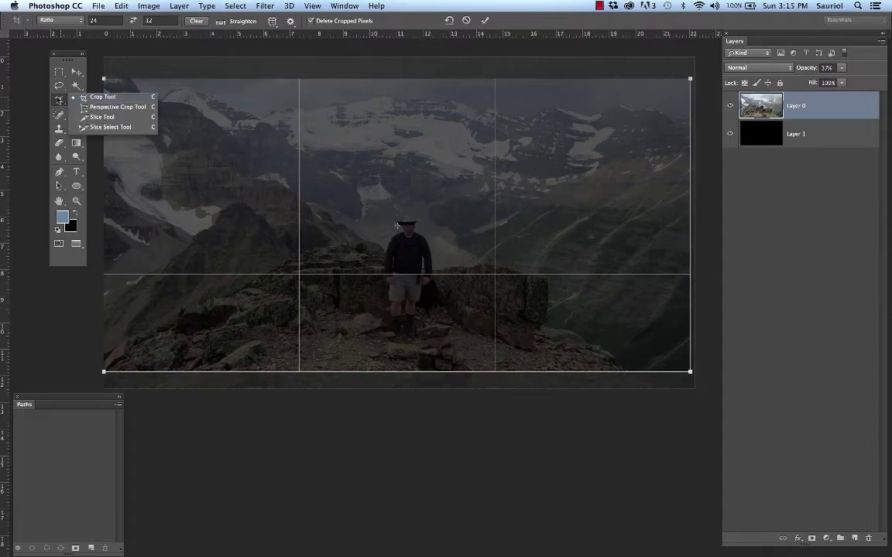
{"action": "left_click", "coordinate": [59, 101]}
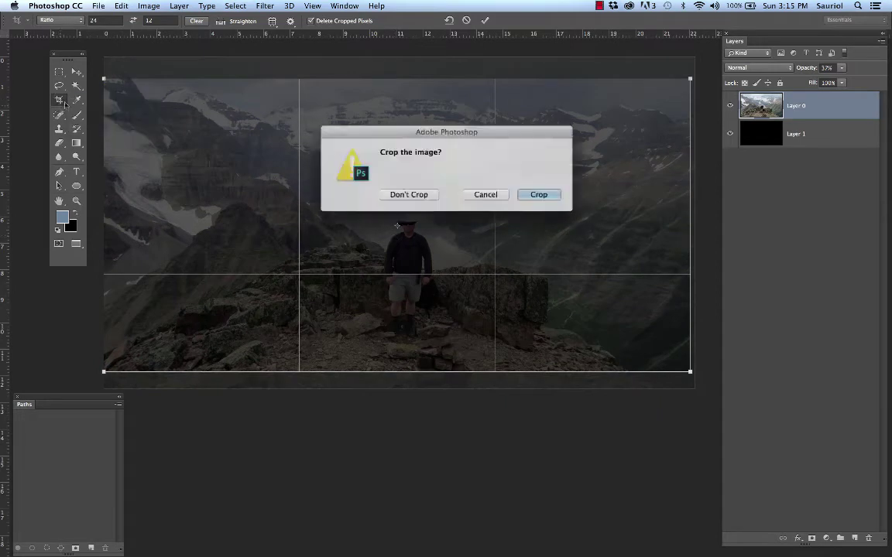
{"action": "left_click", "coordinate": [409, 195]}
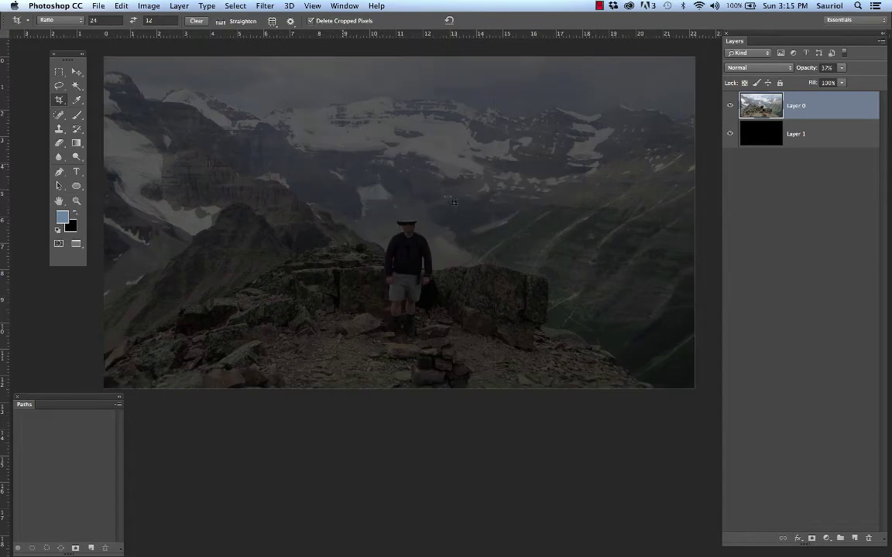
- Restore the photo layer's opacity to 100% and duplicate that layer
{"action": "left_click", "coordinate": [841, 69]}
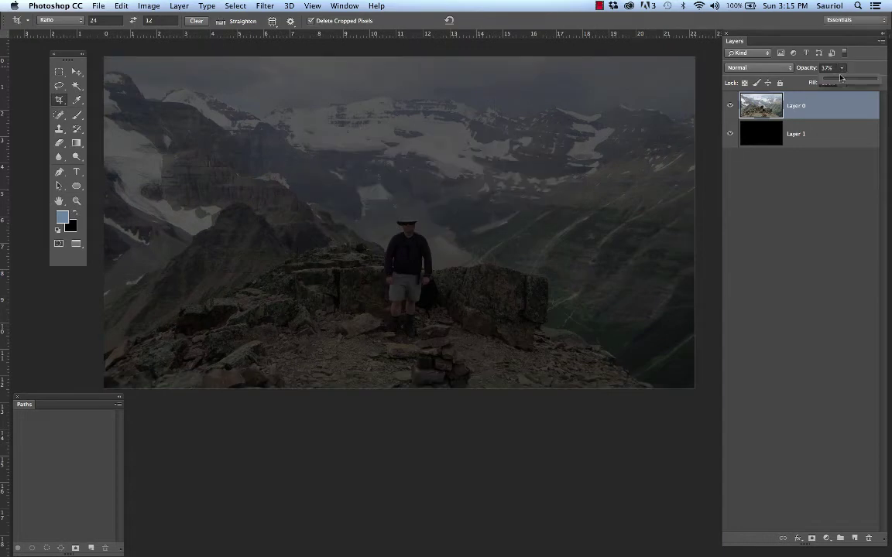
{"action": "left_click_drag", "start_coordinate": [843, 83], "coordinate": [877, 82]}
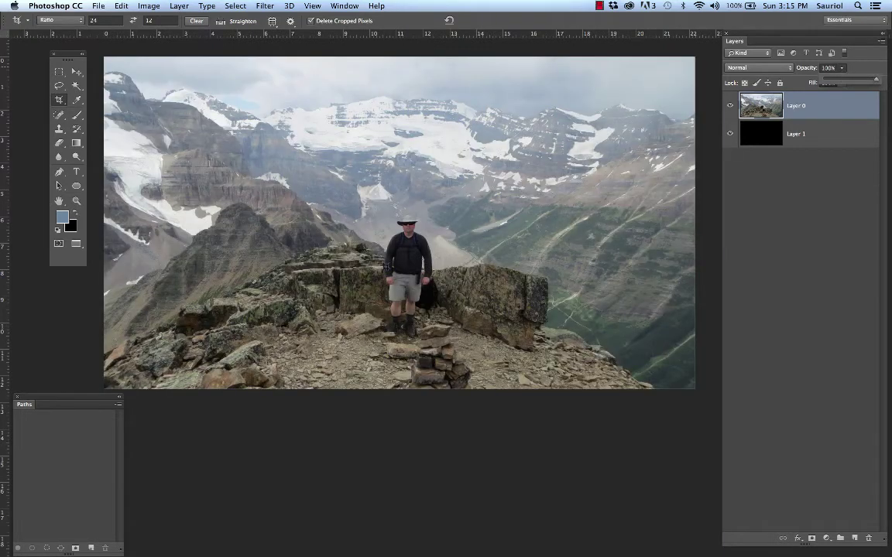
{"action": "scroll", "coordinate": [377, 258], "scroll_direction": "up", "scroll_amount": 5}
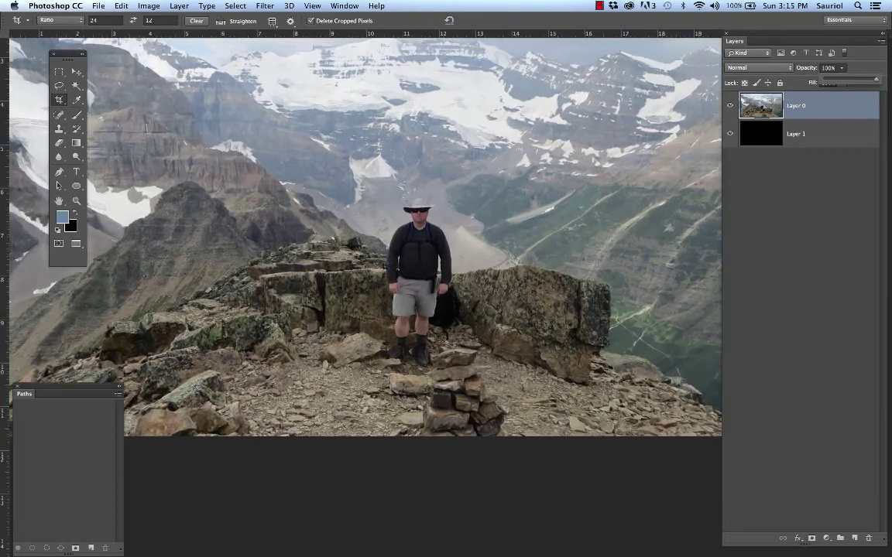
{"action": "scroll", "coordinate": [445, 253], "scroll_direction": "down", "scroll_amount": 2}
{"action": "scroll", "coordinate": [444, 252], "scroll_direction": "right", "scroll_amount": 4}
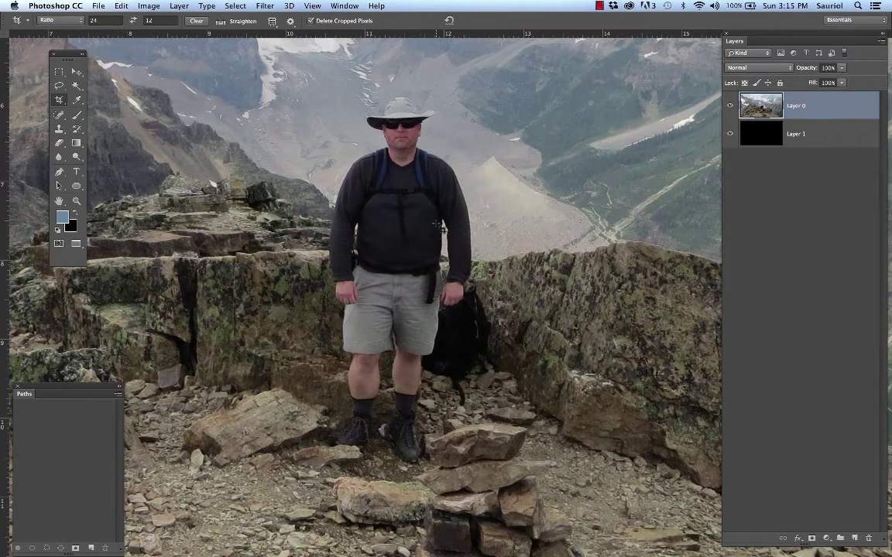
{"action": "scroll", "coordinate": [436, 225], "scroll_direction": "down", "scroll_amount": 2}
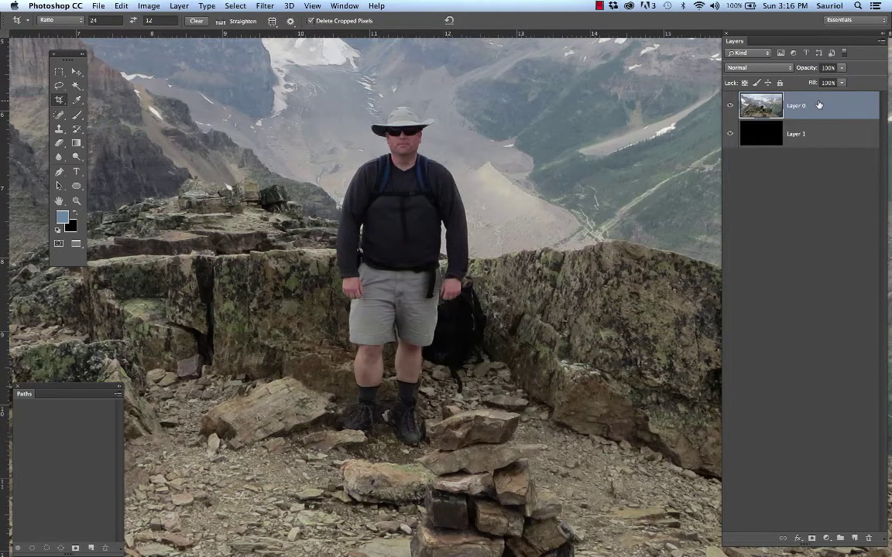
{"action": "left_click_drag", "start_coordinate": [818, 104], "coordinate": [854, 536]}
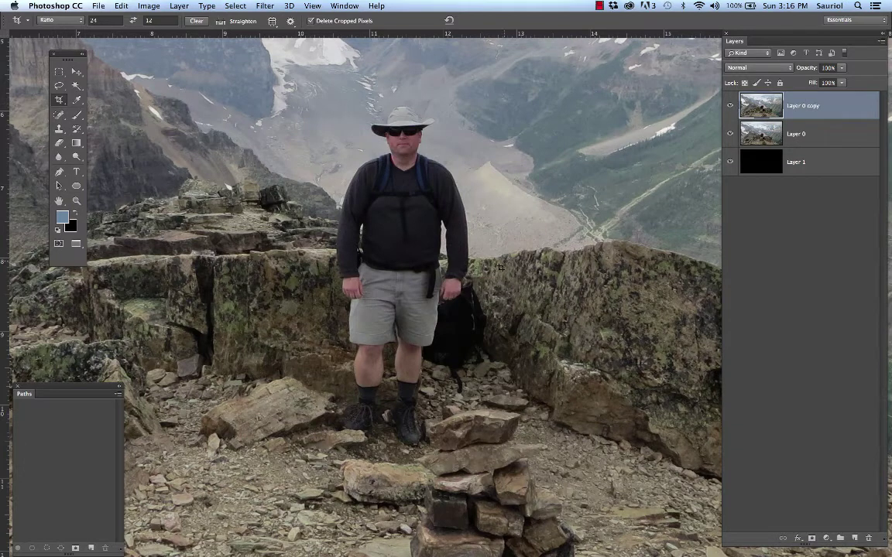
- Reduce the duplicated photo layer's opacity to 47% and hide the original Layer 0
{"action": "key", "text": "l"}
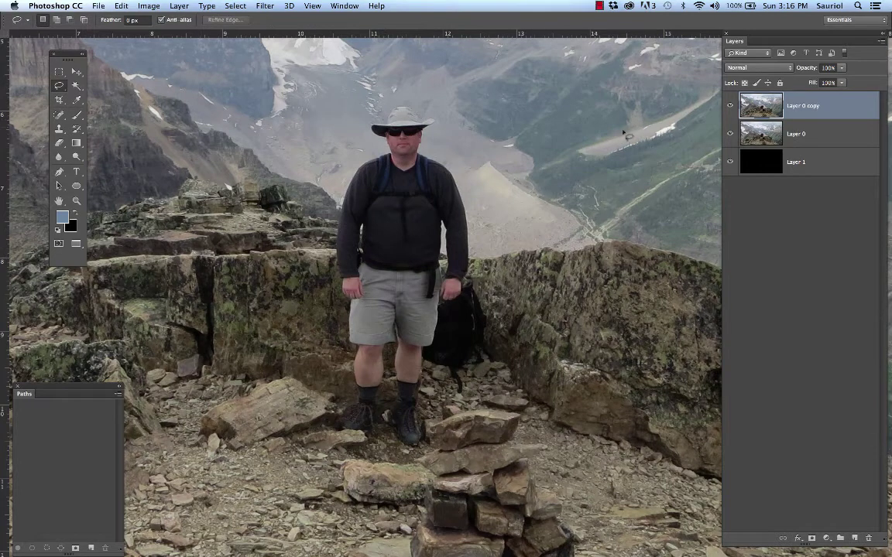
{"action": "left_click", "coordinate": [843, 69]}
{"action": "left_click_drag", "start_coordinate": [843, 79], "coordinate": [815, 82]}
{"action": "left_click", "coordinate": [730, 133]}
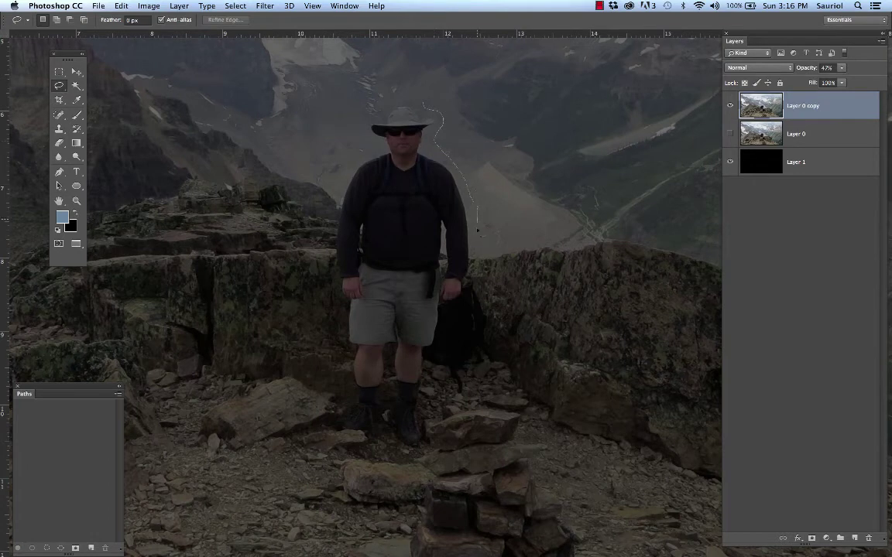
- Lasso a loose selection around the standing man and his backpack, adding the missed area above the hat
{"action": "mouse_move", "coordinate": [478, 273]}
{"action": "left_mouse_down"}
{"action": "mouse_move", "coordinate": [505, 345]}
{"action": "mouse_move", "coordinate": [462, 384]}
{"action": "mouse_move", "coordinate": [435, 387]}
{"action": "left_mouse_up"}
{"action": "mouse_move", "coordinate": [425, 428]}
{"action": "left_mouse_down"}
{"action": "mouse_move", "coordinate": [430, 459]}
{"action": "mouse_move", "coordinate": [390, 459]}
{"action": "mouse_move", "coordinate": [369, 437]}
{"action": "mouse_move", "coordinate": [325, 435]}
{"action": "mouse_move", "coordinate": [317, 424]}
{"action": "mouse_move", "coordinate": [316, 403]}
{"action": "mouse_move", "coordinate": [349, 391]}
{"action": "mouse_move", "coordinate": [351, 378]}
{"action": "mouse_move", "coordinate": [327, 192]}
{"action": "left_mouse_up"}
{"action": "left_click_drag", "start_coordinate": [424, 106], "coordinate": [444, 145]}
{"action": "key", "text": "shift"}
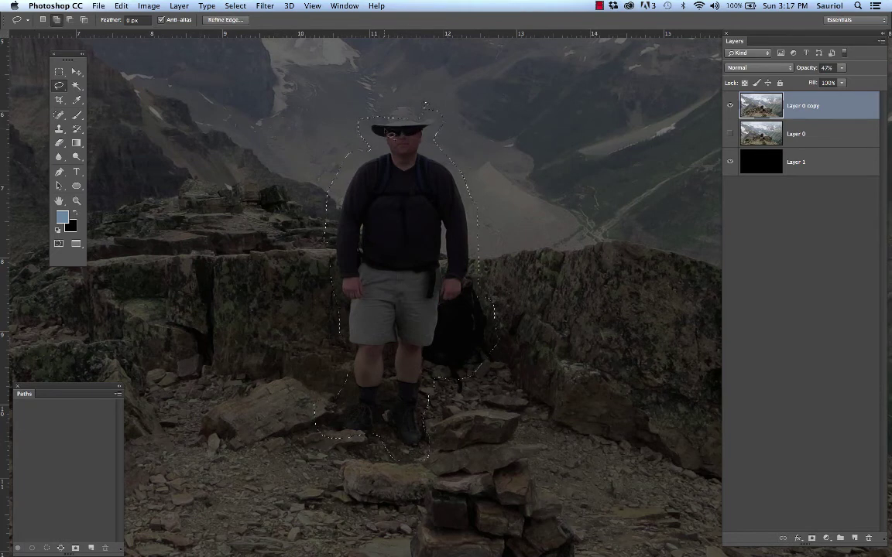
{"action": "key", "text": "shift"}
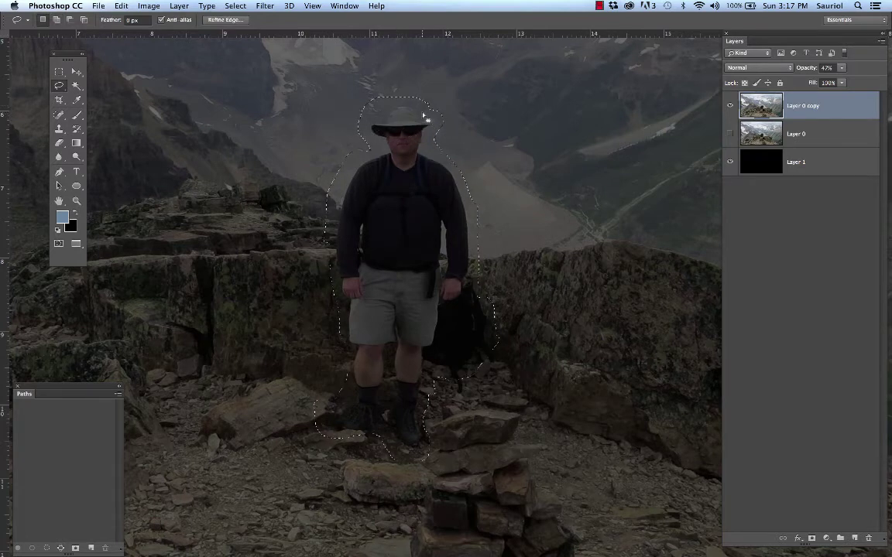
- Subtract the excess area beside the upper left of the man's hat from the lasso selection
{"action": "scroll", "coordinate": [384, 113], "scroll_direction": "up", "scroll_amount": 1}
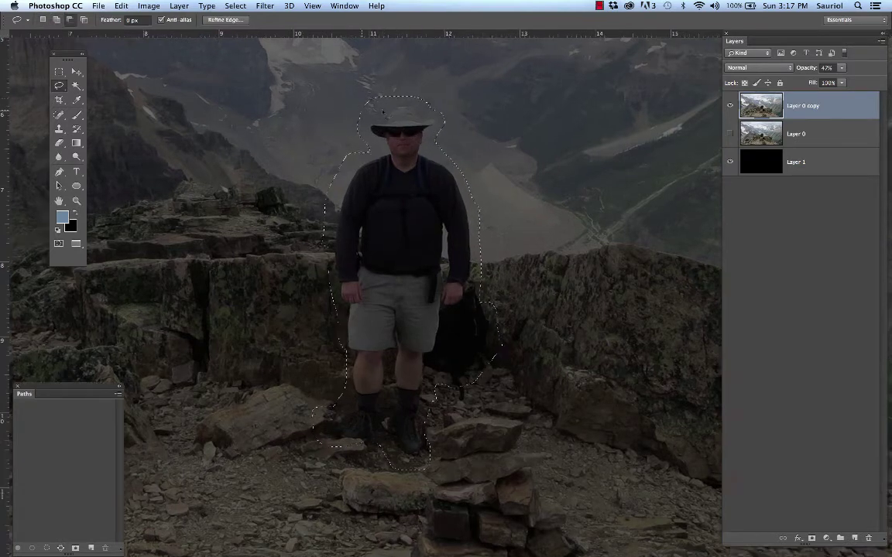
{"action": "scroll", "coordinate": [383, 113], "scroll_direction": "up", "scroll_amount": 1}
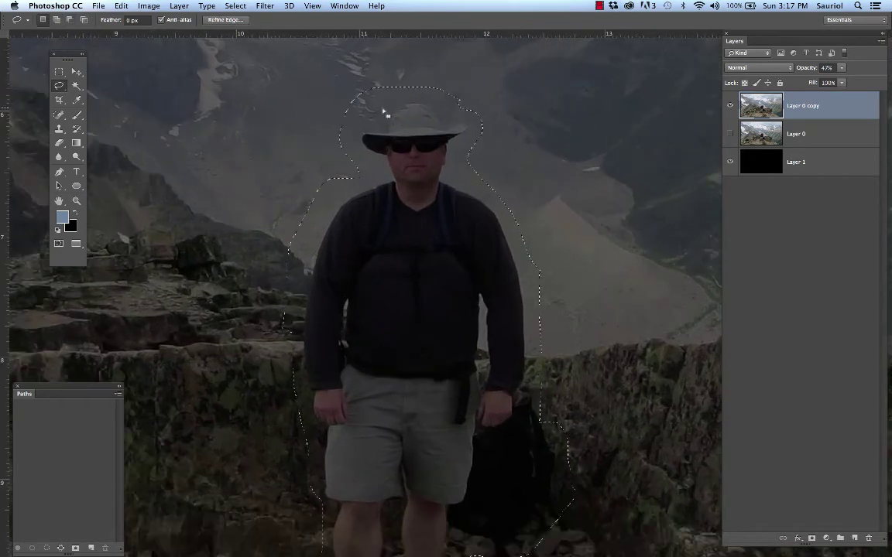
{"action": "key", "text": "alt"}
{"action": "left_click_drag", "start_coordinate": [399, 75], "coordinate": [396, 79]}
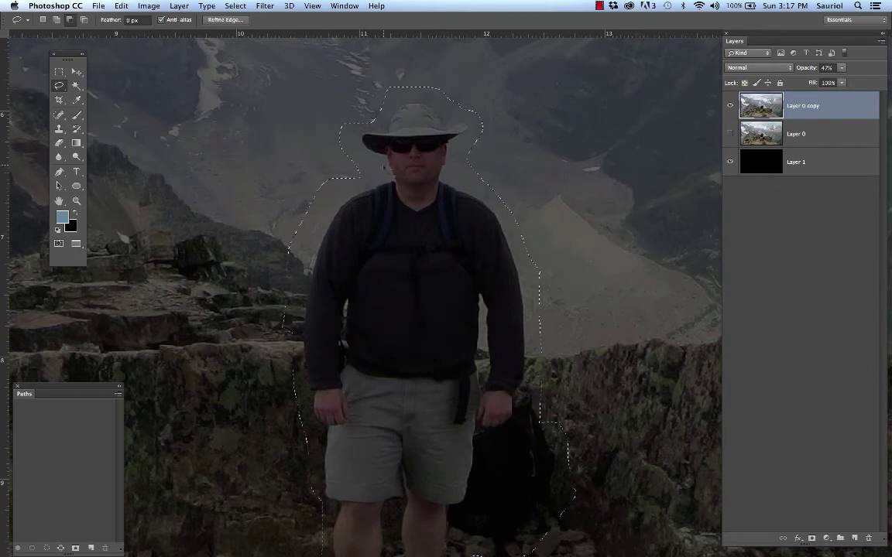
{"action": "scroll", "coordinate": [402, 272], "scroll_direction": "down", "scroll_amount": 10}
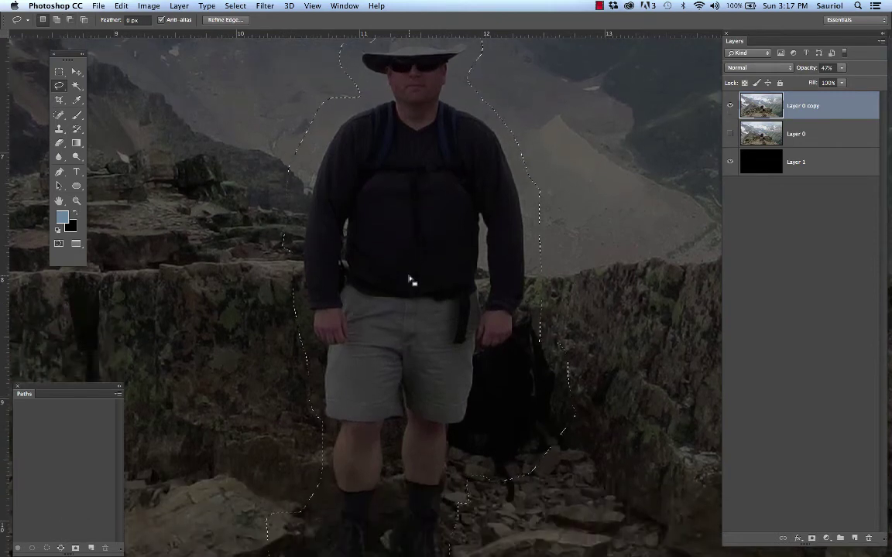
- Restore the copied photo layer to 100% opacity and subtract the excess rock area beside the man's boot from the lasso selection
{"action": "scroll", "coordinate": [411, 280], "scroll_direction": "down", "scroll_amount": 2}
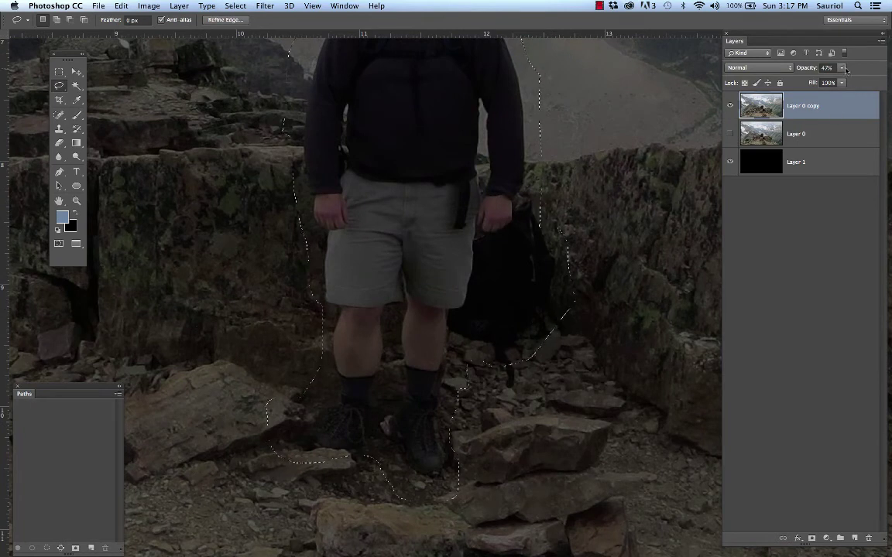
{"action": "left_click_drag", "start_coordinate": [842, 67], "coordinate": [871, 80]}
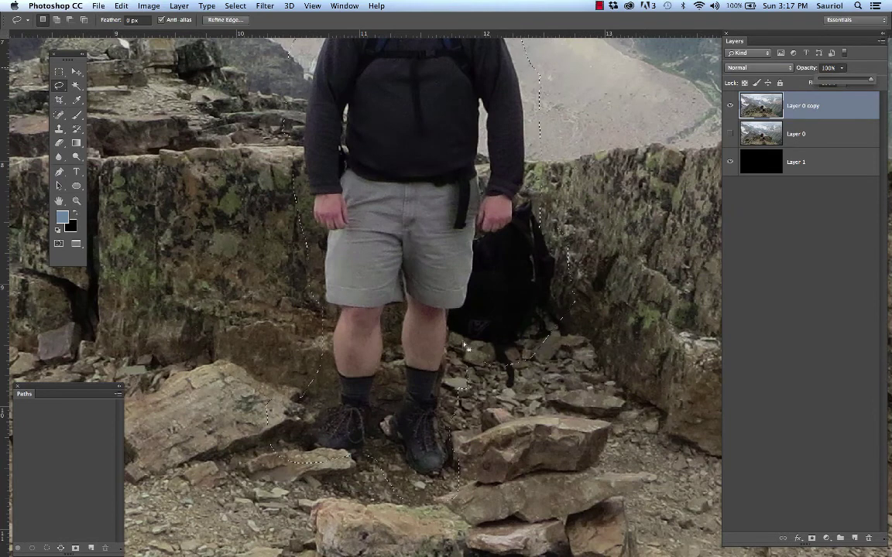
{"action": "key", "text": "alt"}
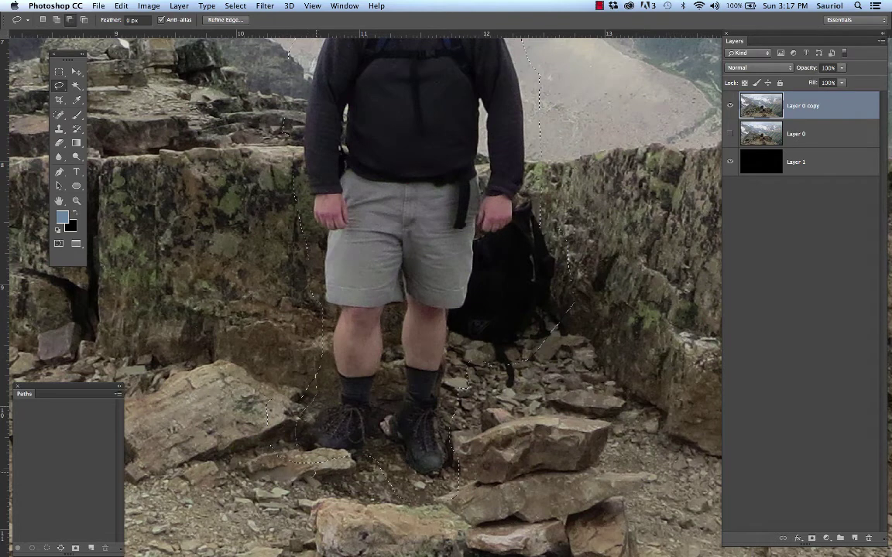
{"action": "mouse_move", "coordinate": [244, 448]}
{"action": "left_mouse_down"}
{"action": "mouse_move", "coordinate": [251, 389]}
{"action": "mouse_move", "coordinate": [318, 357]}
{"action": "left_mouse_up"}
{"action": "scroll", "coordinate": [374, 355], "scroll_direction": "down", "scroll_amount": 5}
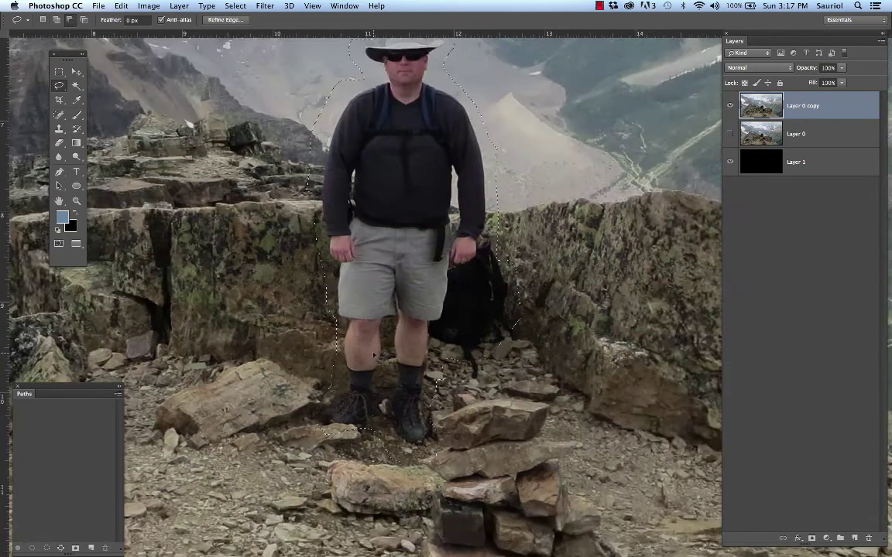
{"action": "scroll", "coordinate": [374, 355], "scroll_direction": "down", "scroll_amount": 2}
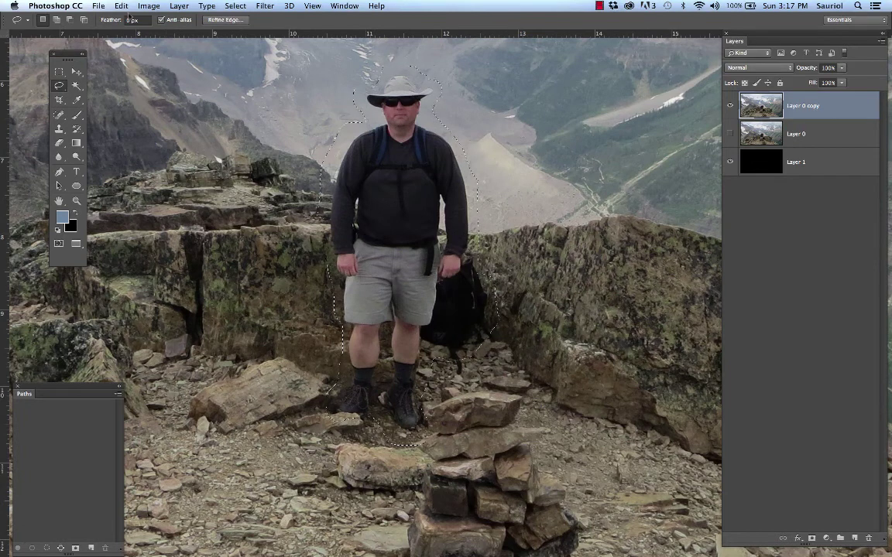
- Replace the selected man and backpack with a Content-Aware fill at 100% opacity in Normal mode, and clear the selection
{"action": "left_click", "coordinate": [122, 6]}
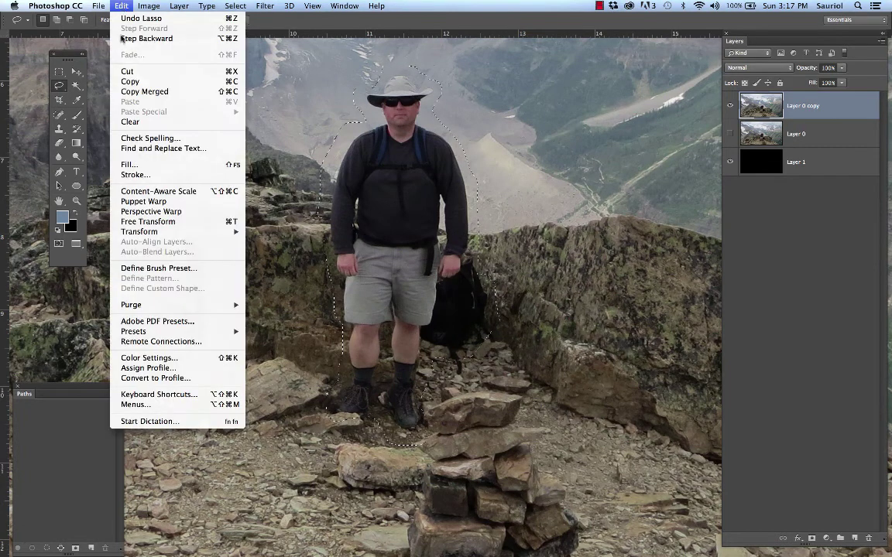
{"action": "key", "text": "Escape"}
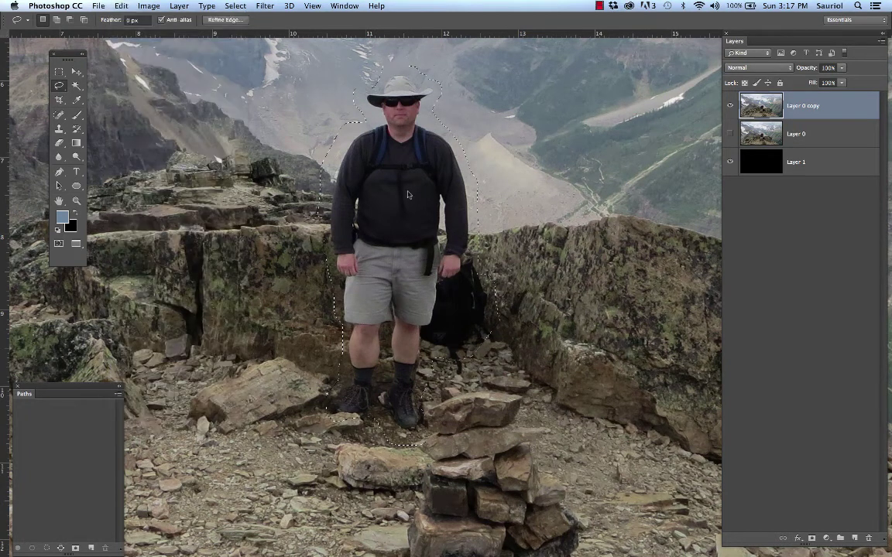
{"action": "key", "text": "i"}
{"action": "key", "text": "shift+BackSpace"}
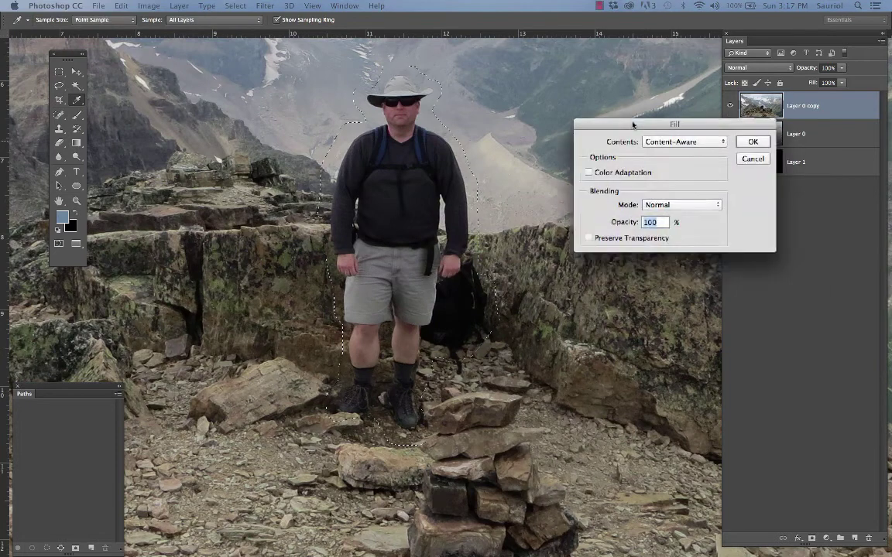
{"action": "left_click", "coordinate": [650, 131]}
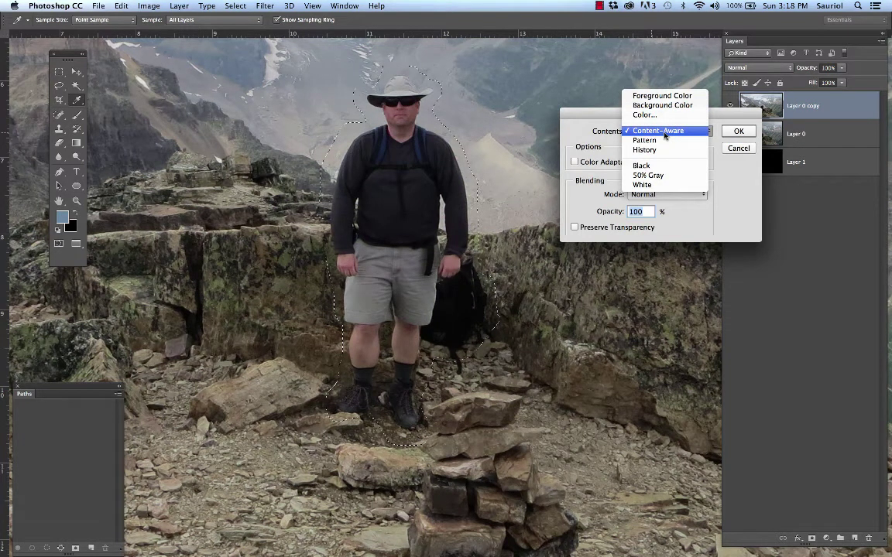
{"action": "left_click", "coordinate": [663, 131]}
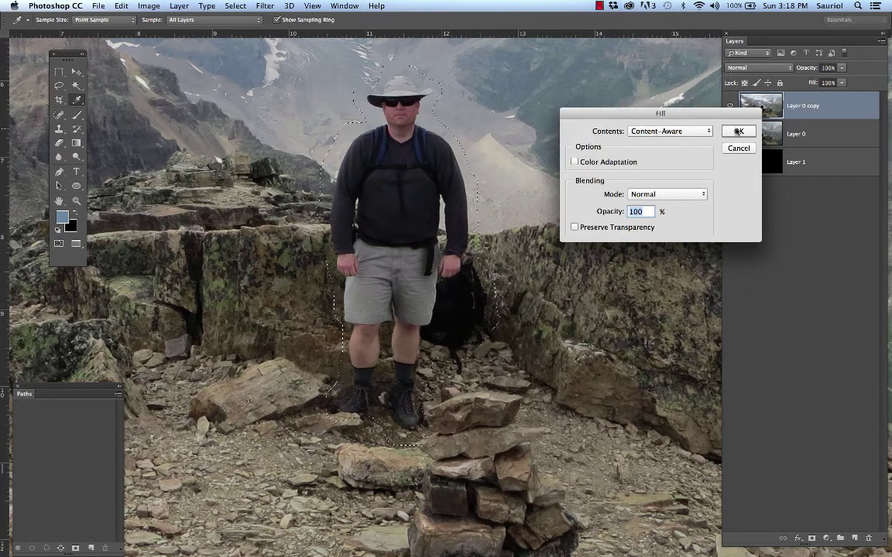
{"action": "key", "text": "Return"}
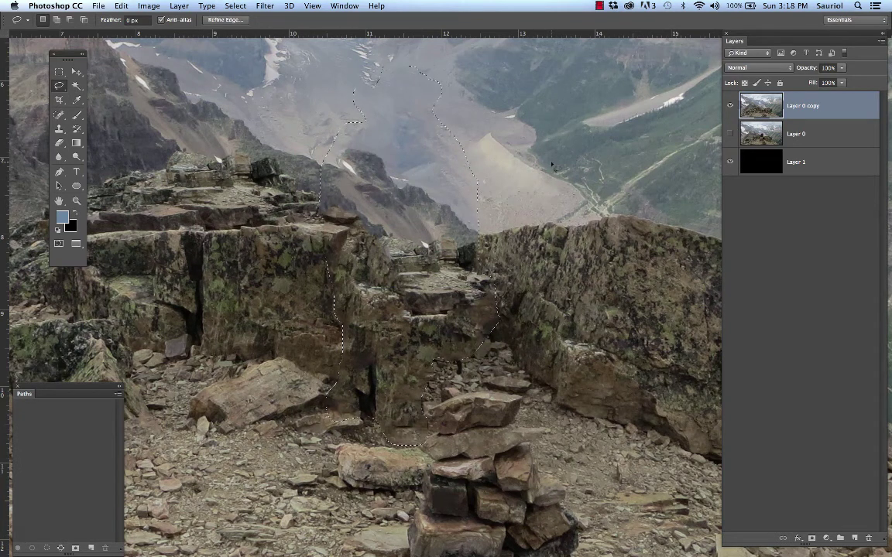
{"action": "key", "text": "super+d"}
{"action": "scroll", "coordinate": [552, 165], "scroll_direction": "down", "scroll_amount": 2}
{"action": "key", "text": "super+d"}
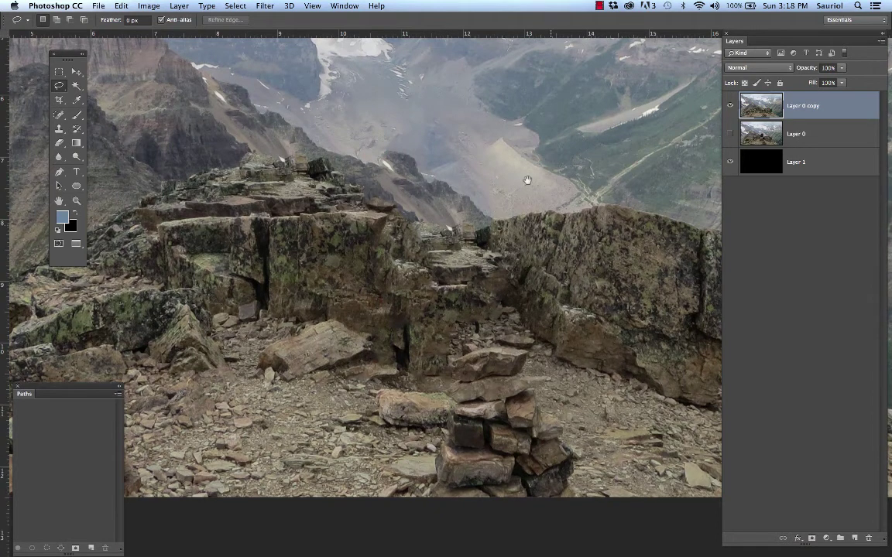
- Lasso the stacked rock cairn in the foreground, replace it with a Content-Aware fill, and clear the selection
{"action": "scroll", "coordinate": [361, 264], "scroll_direction": "down", "scroll_amount": 5}
{"action": "scroll", "coordinate": [361, 263], "scroll_direction": "right", "scroll_amount": 3}
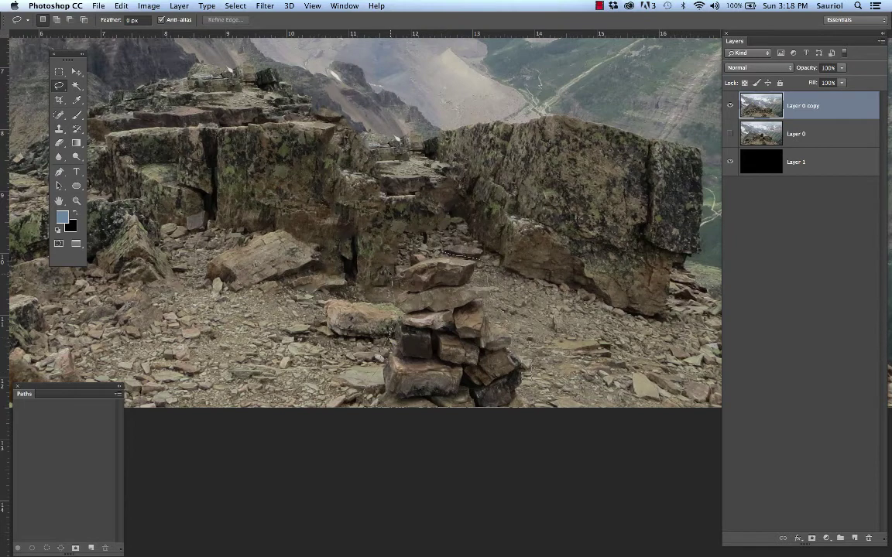
{"action": "mouse_move", "coordinate": [398, 229]}
{"action": "left_mouse_down"}
{"action": "mouse_move", "coordinate": [526, 371]}
{"action": "mouse_move", "coordinate": [391, 259]}
{"action": "left_mouse_up"}
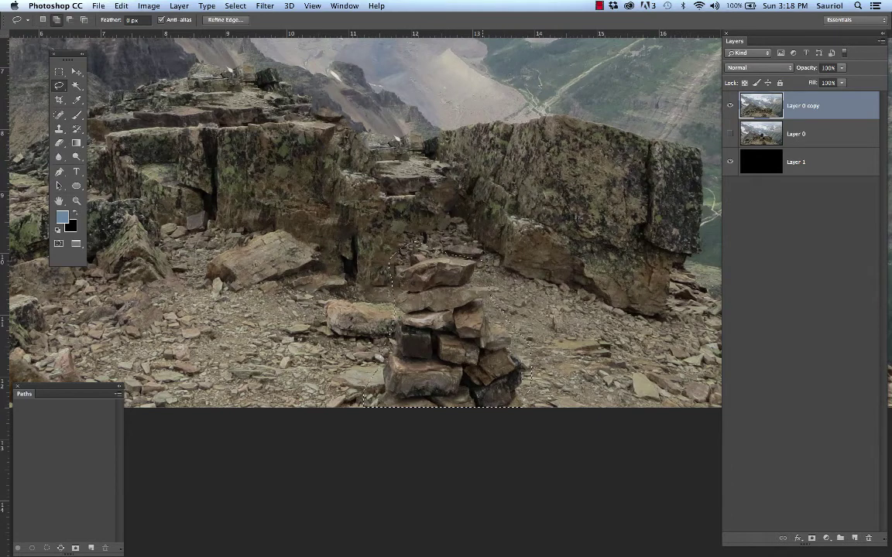
{"action": "key", "text": "shift+BackSpace"}
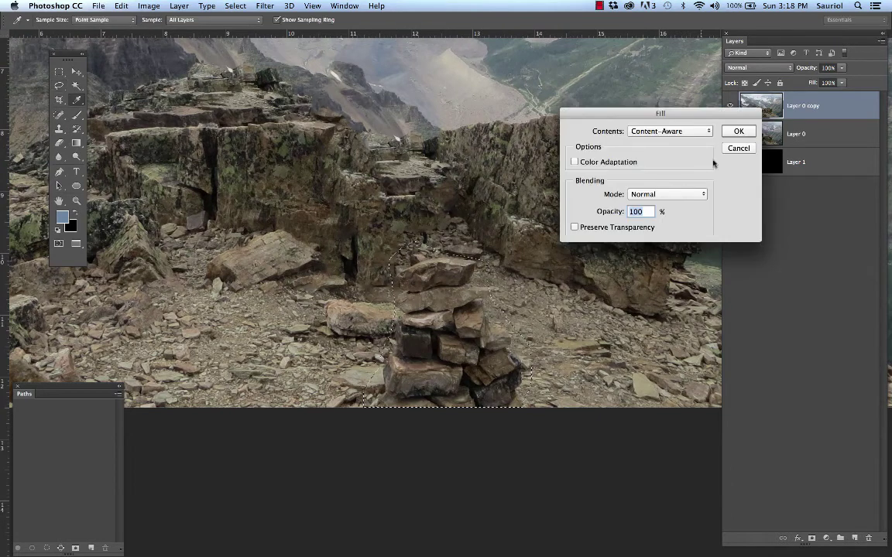
{"action": "left_click", "coordinate": [739, 131]}
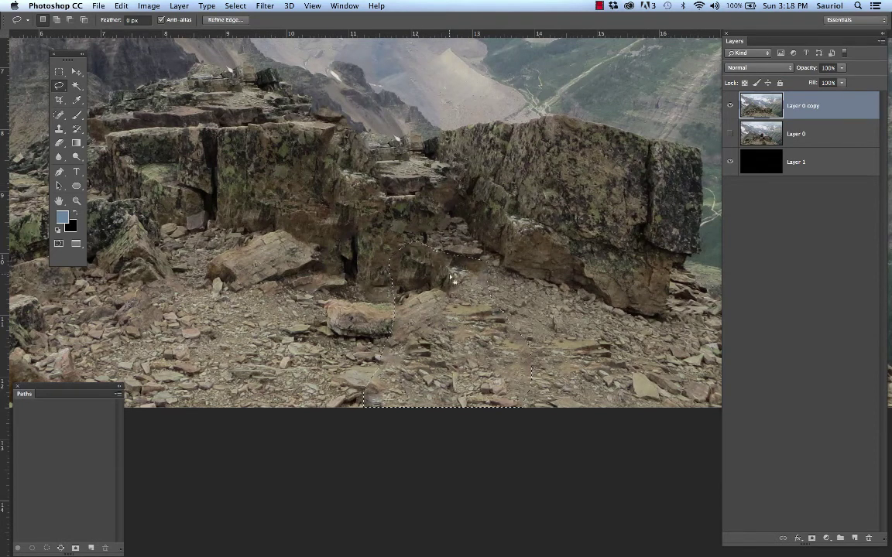
{"action": "key", "text": "super+d"}
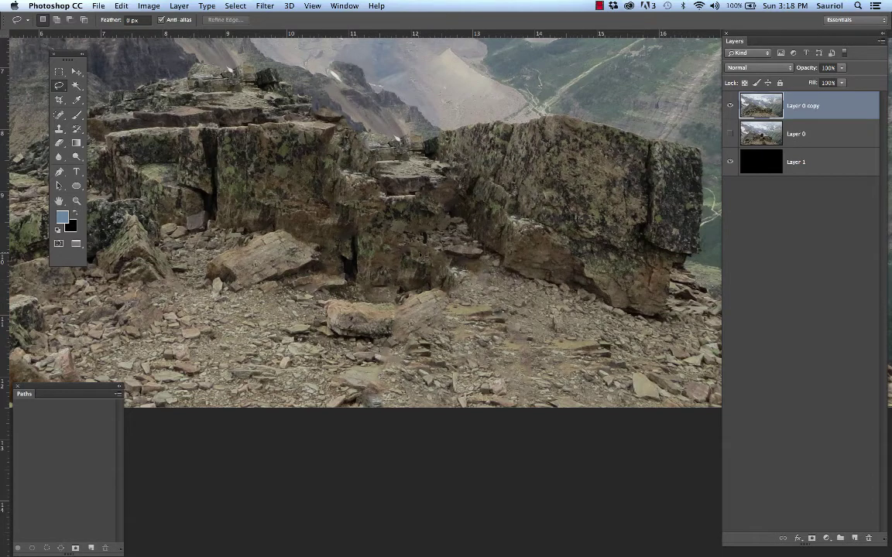
- Lasso the winding trails on the green slope beside the large boulder, remove them with a Content-Aware fill, and deselect
{"action": "scroll", "coordinate": [425, 222], "scroll_direction": "down", "scroll_amount": 1}
{"action": "left_click_drag", "start_coordinate": [552, 234], "coordinate": [288, 251]}
{"action": "scroll", "coordinate": [408, 247], "scroll_direction": "up", "scroll_amount": 3}
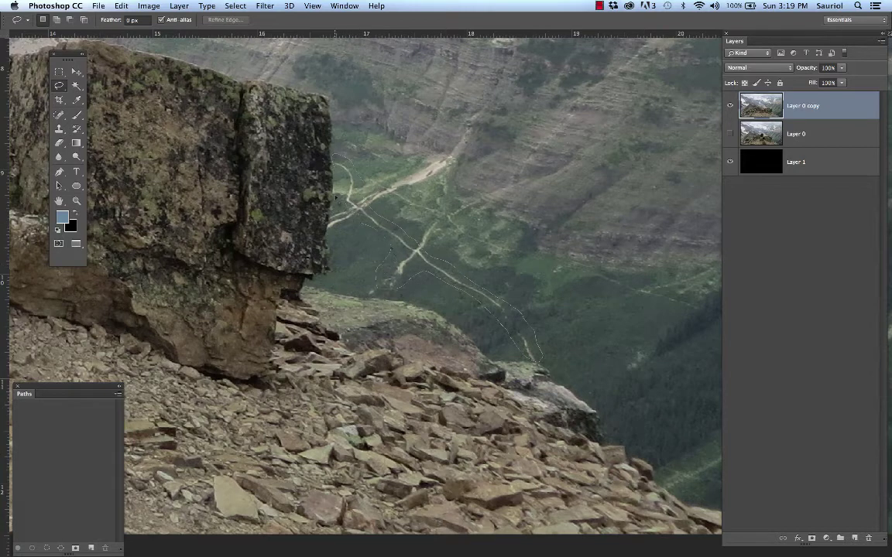
{"action": "left_click_drag", "start_coordinate": [335, 159], "coordinate": [336, 159]}
{"action": "key", "text": "shift+BackSpace"}
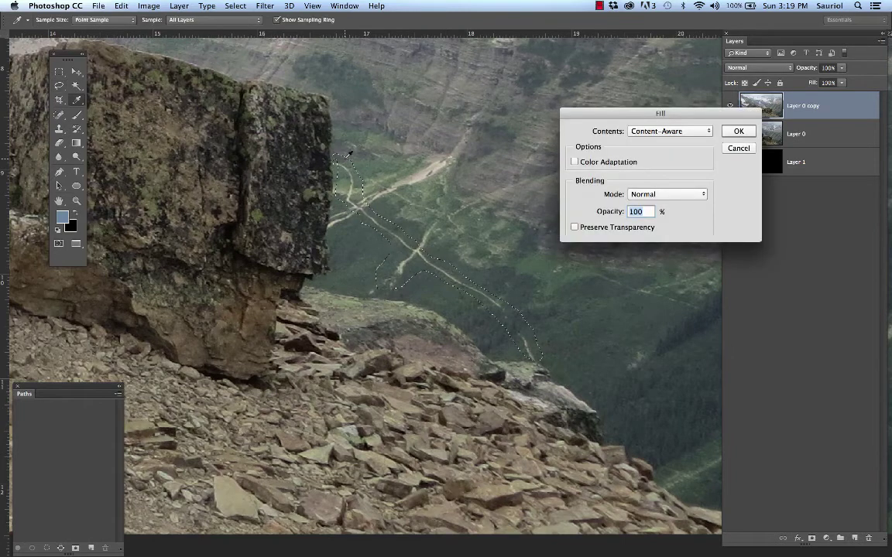
{"action": "key", "text": "Return"}
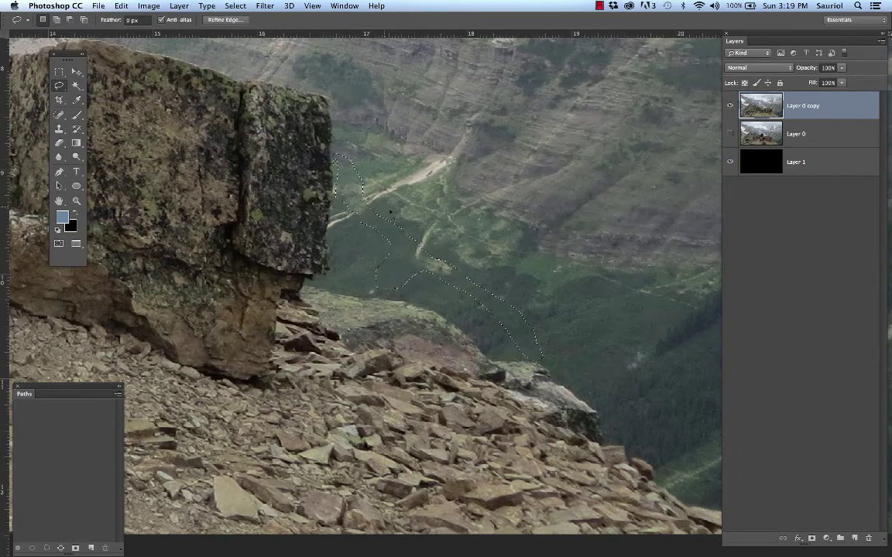
{"action": "key", "text": "super+d"}
- Lasso the leftover trail fragment on the green slope, remove it with a Content-Aware fill, and deselect
{"action": "left_click_drag", "start_coordinate": [419, 273], "coordinate": [422, 255]}
{"action": "key", "text": "shift+BackSpace"}
{"action": "key", "text": "Return"}
{"action": "key", "text": "super+d"}
- Check the whole retouched mountain photo and move the Paths panel clear of it
{"action": "scroll", "coordinate": [464, 279], "scroll_direction": "down", "scroll_amount": 3}
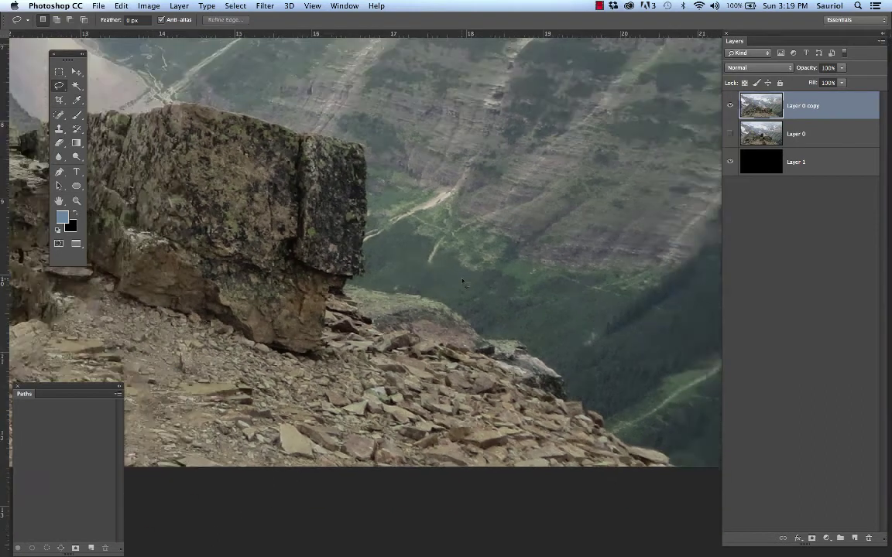
{"action": "scroll", "coordinate": [462, 283], "scroll_direction": "down", "scroll_amount": 5}
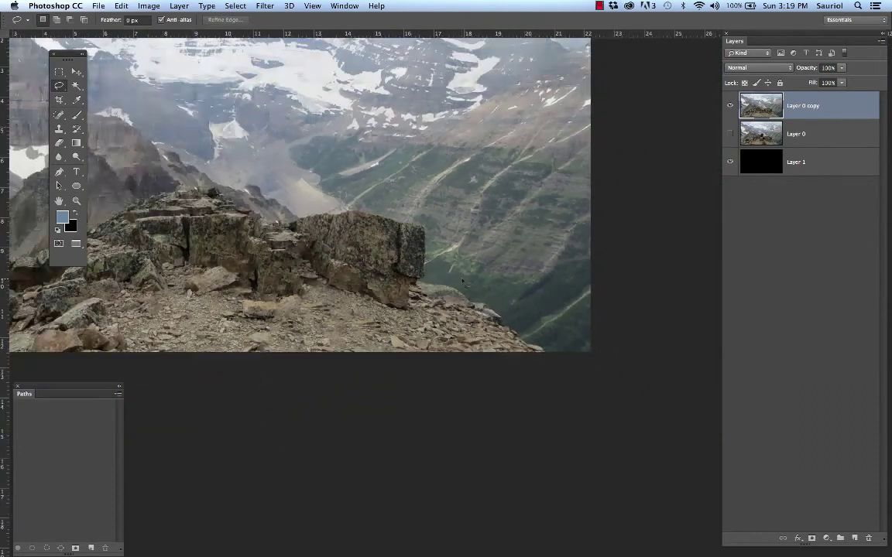
{"action": "scroll", "coordinate": [463, 282], "scroll_direction": "down", "scroll_amount": 4}
{"action": "left_click_drag", "start_coordinate": [449, 267], "coordinate": [535, 294]}
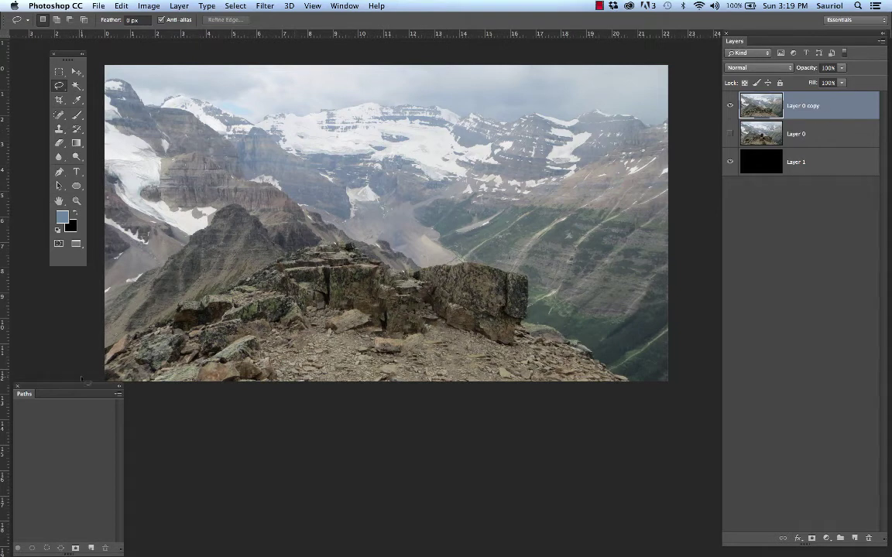
{"action": "left_click_drag", "start_coordinate": [69, 385], "coordinate": [63, 397]}
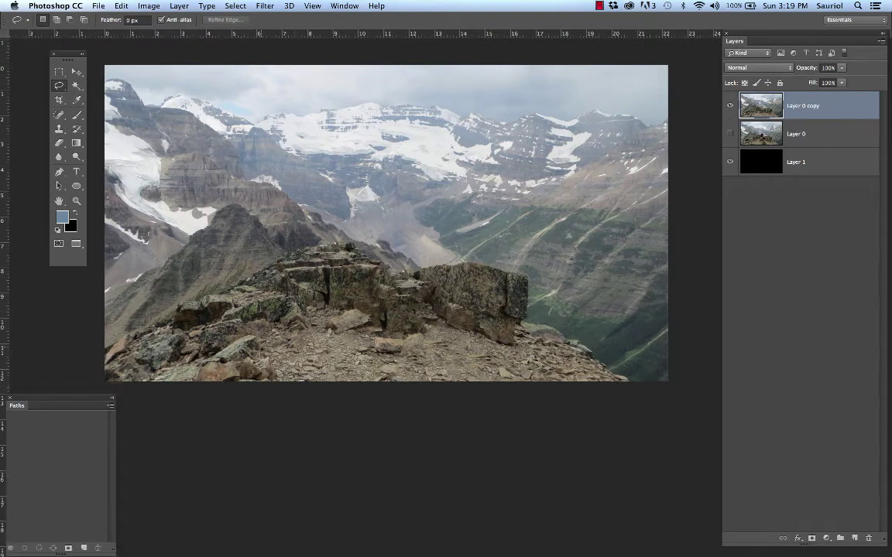
{"action": "scroll", "coordinate": [265, 411], "scroll_direction": "up", "scroll_amount": 3}
{"action": "scroll", "coordinate": [266, 411], "scroll_direction": "down", "scroll_amount": 1}
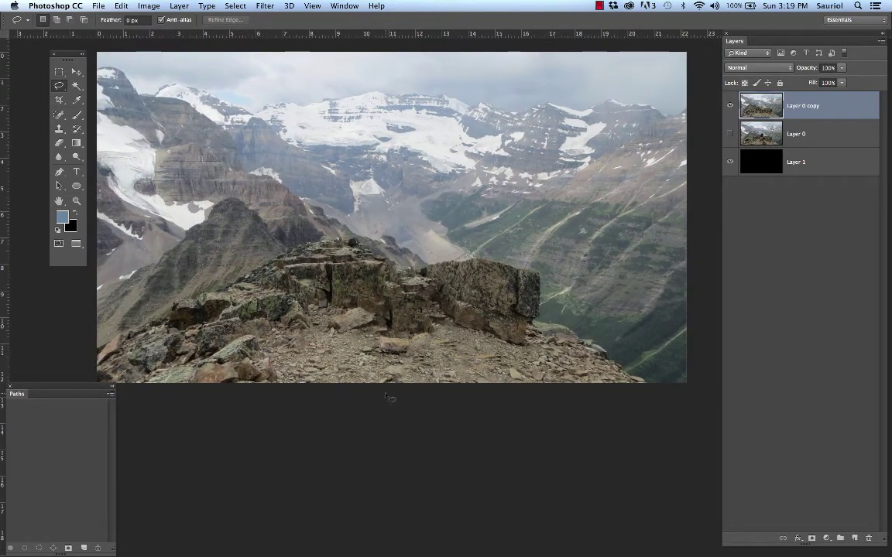
- Add a Hue/Saturation adjustment layer above the retouched photo copy and raise its master saturation to slightly above +34
{"action": "left_click", "coordinate": [827, 538]}
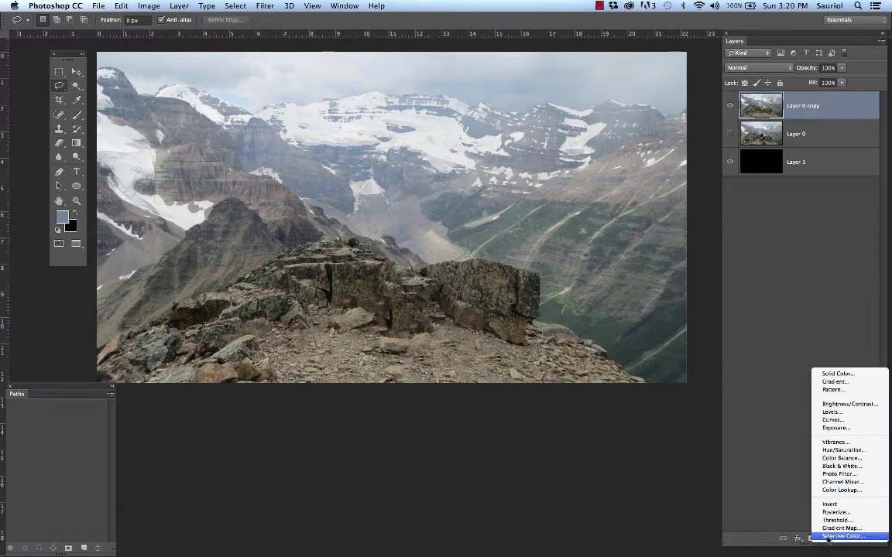
{"action": "left_click", "coordinate": [830, 450]}
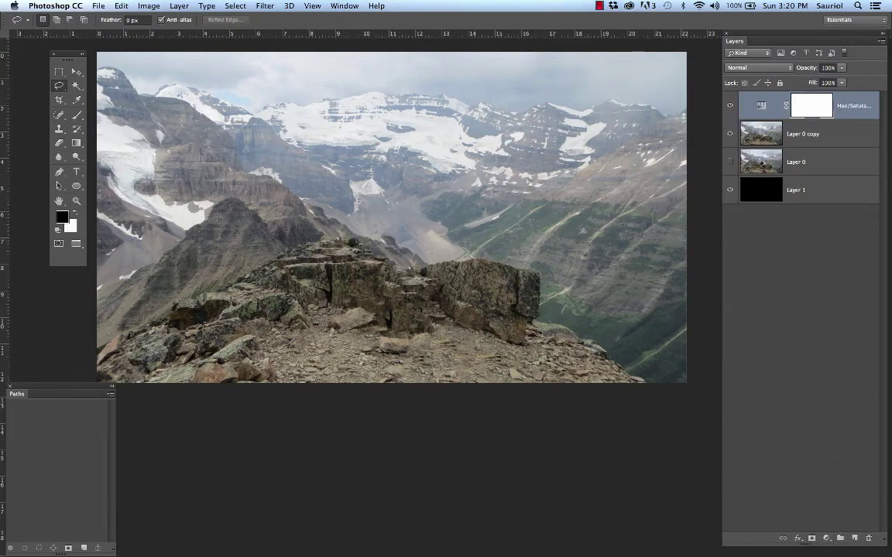
{"action": "left_click_drag", "start_coordinate": [774, 214], "coordinate": [377, 377]}
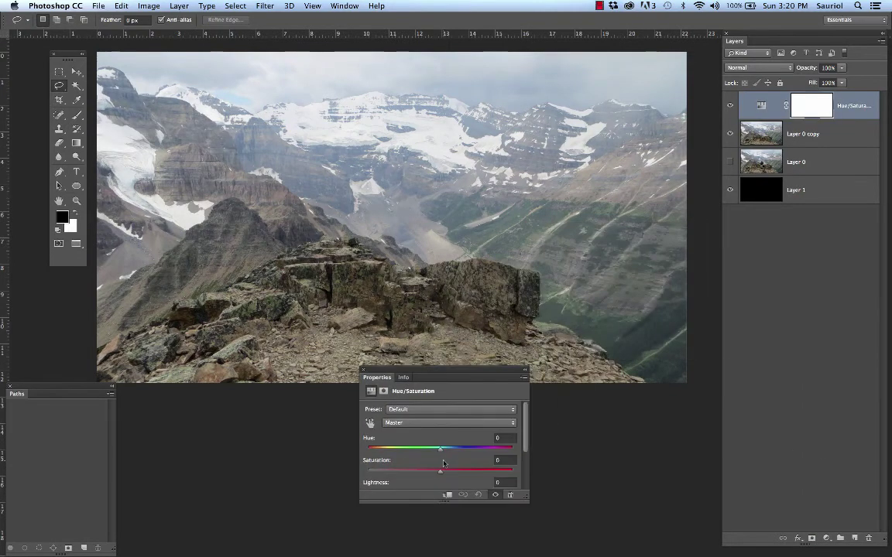
{"action": "left_click_drag", "start_coordinate": [440, 474], "coordinate": [464, 475]}
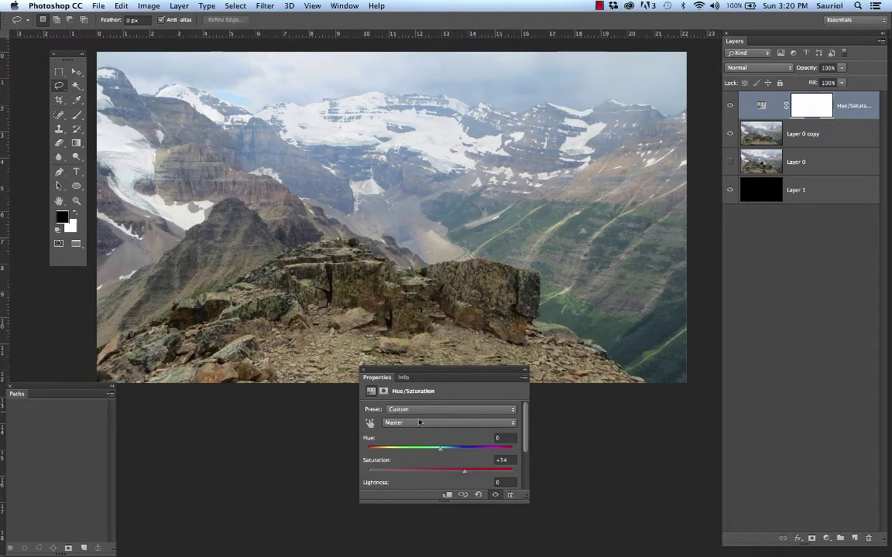
{"action": "left_click_drag", "start_coordinate": [466, 475], "coordinate": [469, 475]}
{"action": "left_click", "coordinate": [794, 257]}
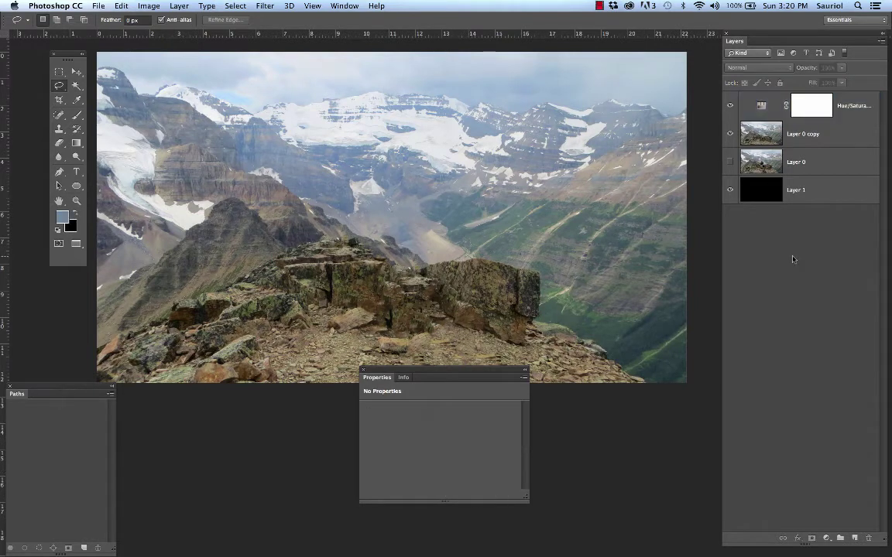
- Add a Levels adjustment layer on top with the RGB black input at 14 and the white input at 246
{"action": "left_click", "coordinate": [826, 538]}
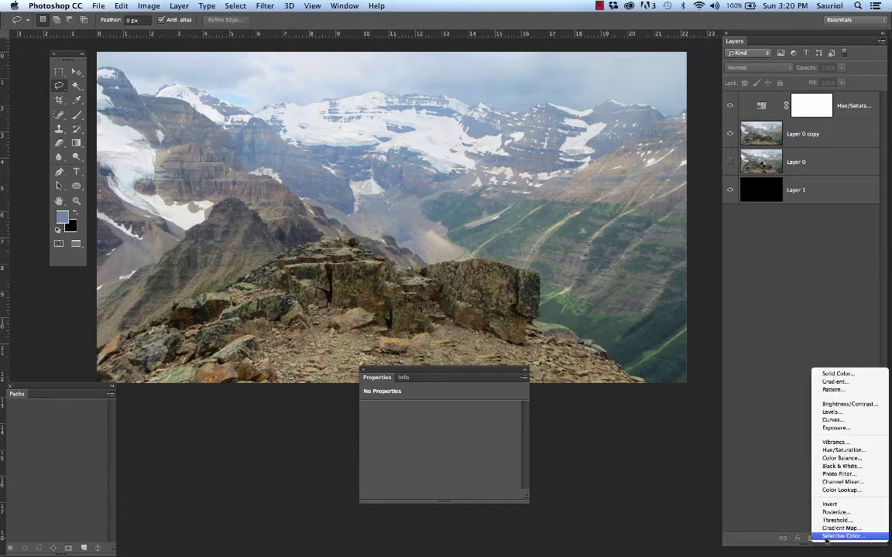
{"action": "left_click", "coordinate": [832, 412]}
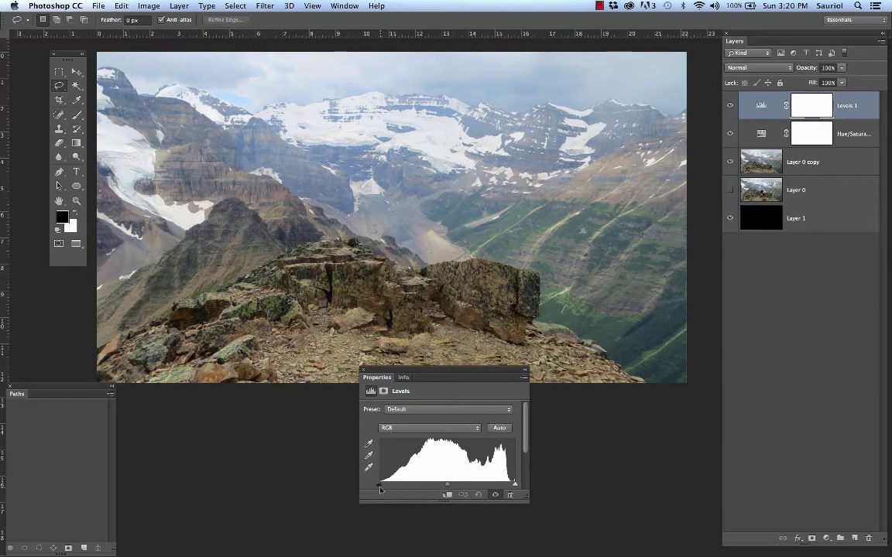
{"action": "left_click_drag", "start_coordinate": [423, 373], "coordinate": [333, 302]}
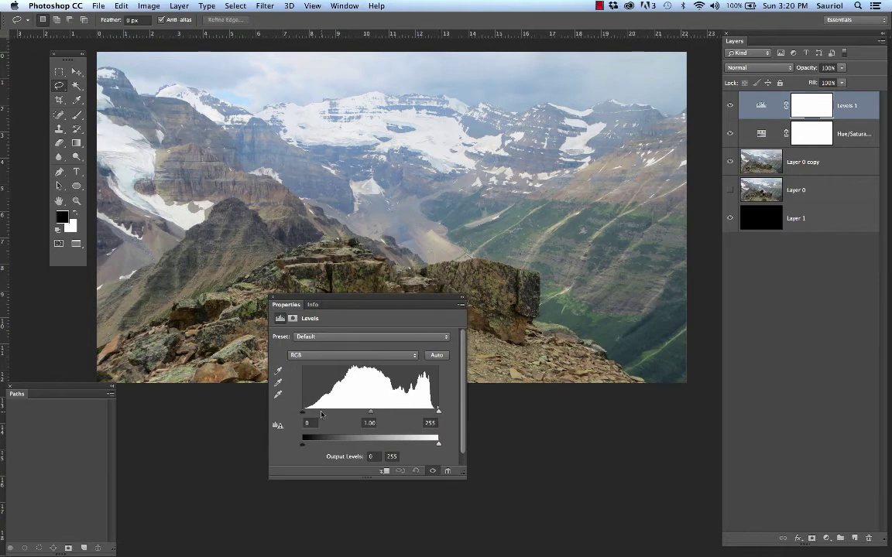
{"action": "left_click_drag", "start_coordinate": [303, 411], "coordinate": [310, 416]}
{"action": "left_click_drag", "start_coordinate": [439, 418], "coordinate": [435, 418]}
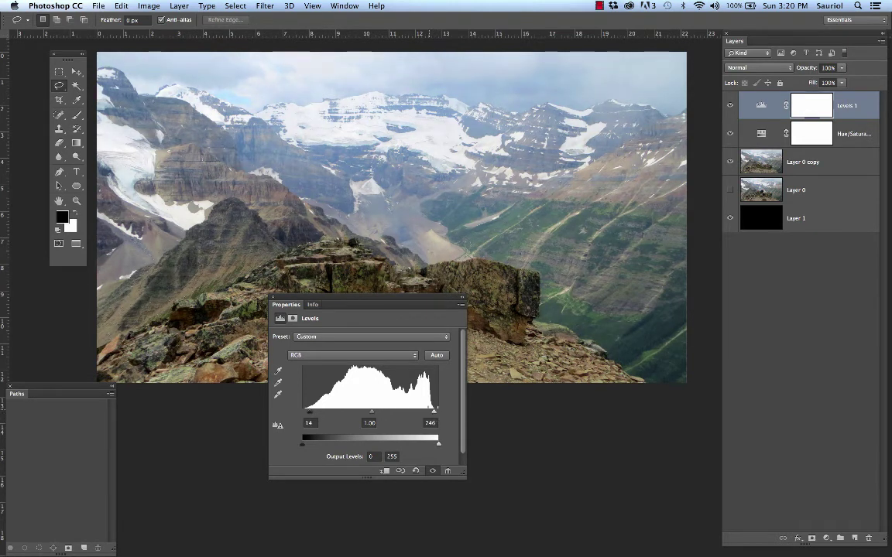
{"action": "left_click_drag", "start_coordinate": [394, 302], "coordinate": [402, 343]}
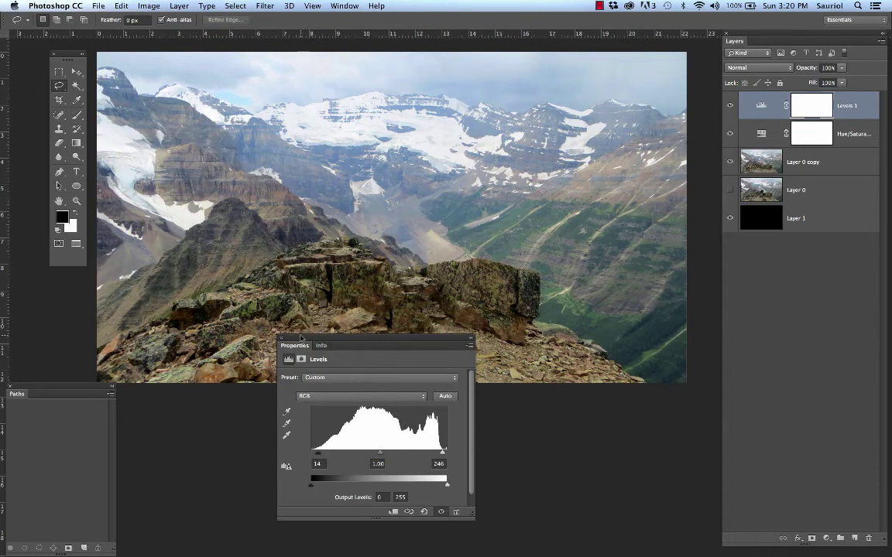
- Put the Levels properties away and compare the photo with and without the Levels and Hue/Saturation adjustments, leaving both visible
{"action": "left_click_drag", "start_coordinate": [294, 338], "coordinate": [366, 321]}
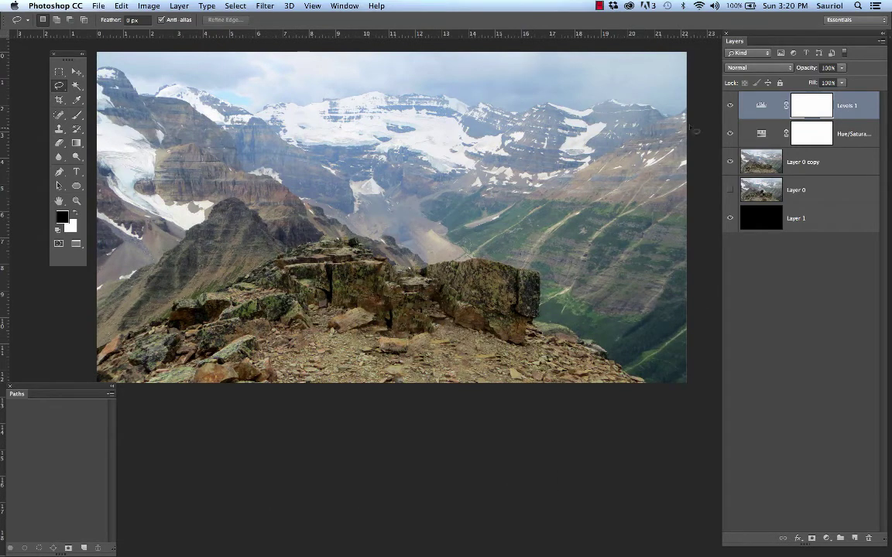
{"action": "left_click", "coordinate": [731, 106]}
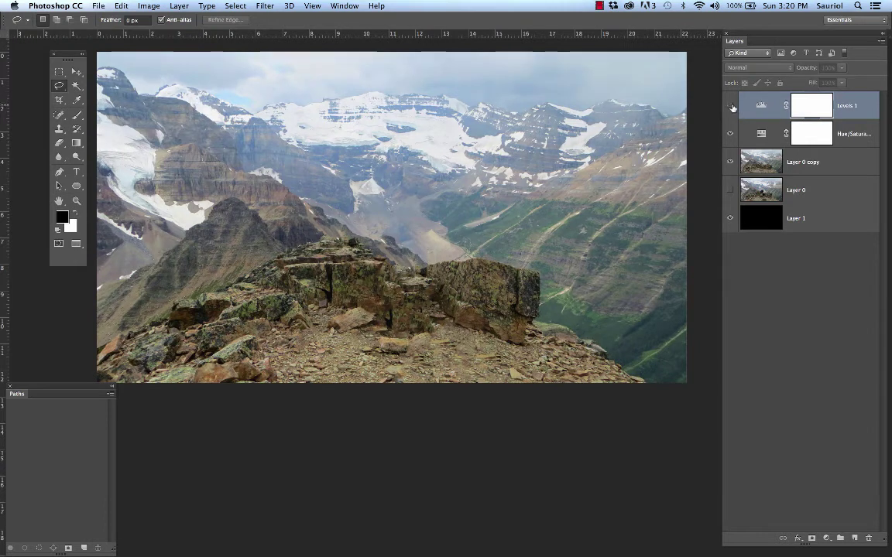
{"action": "left_click", "coordinate": [731, 134]}
{"action": "scroll", "coordinate": [469, 176], "scroll_direction": "up", "scroll_amount": 1}
{"action": "scroll", "coordinate": [468, 177], "scroll_direction": "up", "scroll_amount": 1}
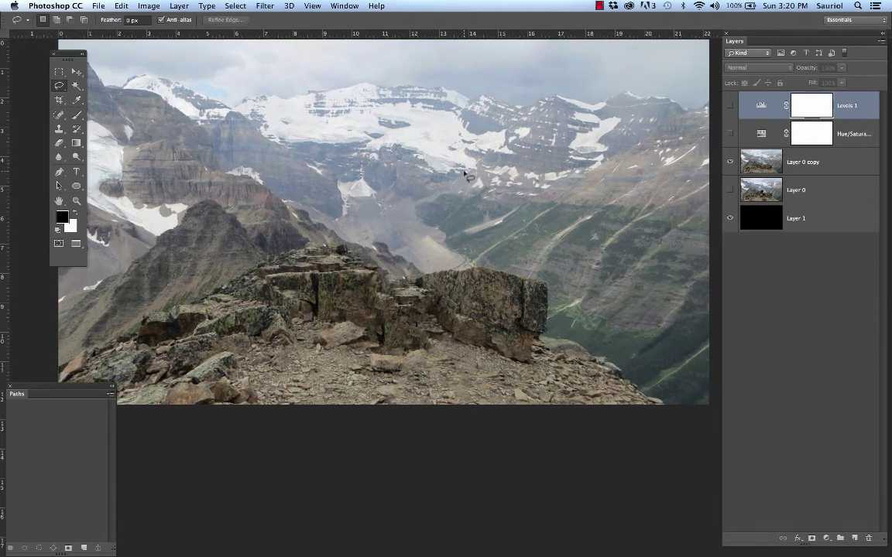
{"action": "left_click", "coordinate": [731, 106]}
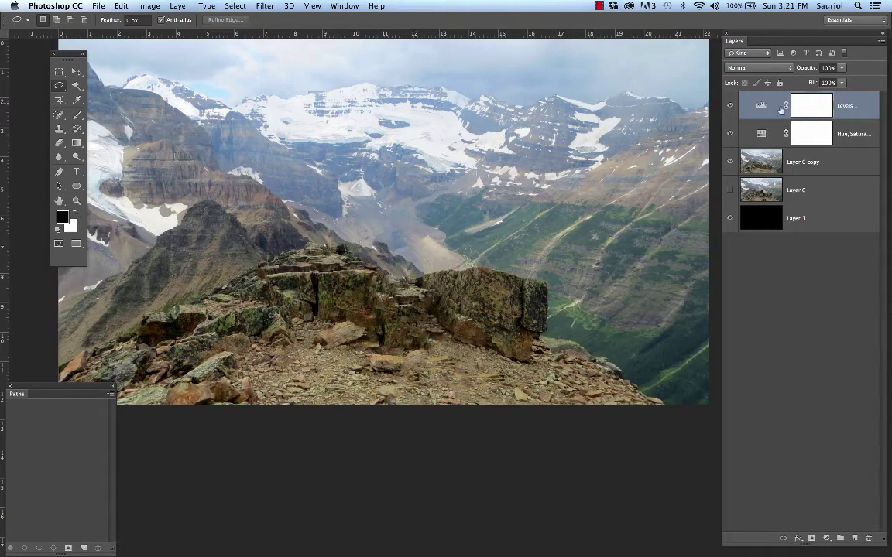
- Clip the Levels and Hue/Saturation adjustment layers to the retouched photo layer, Layer 0 copy
{"action": "left_click", "coordinate": [768, 161]}
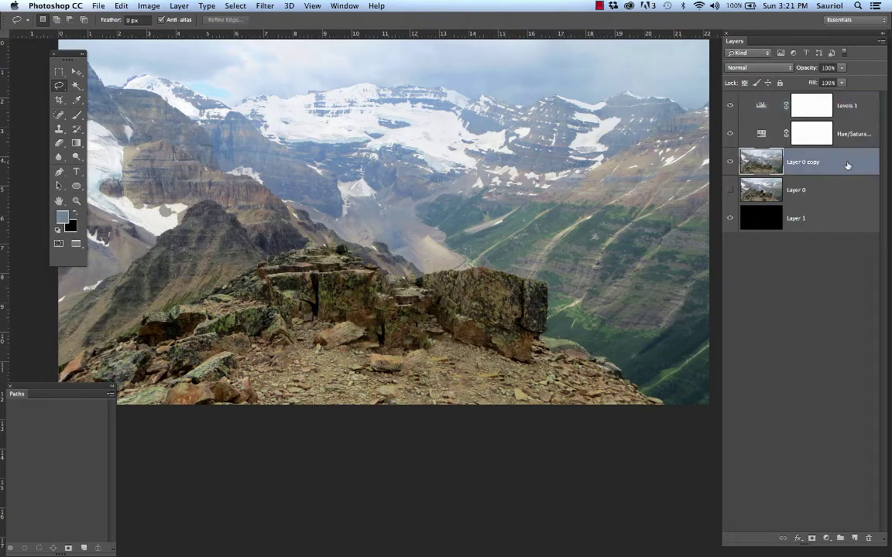
{"action": "left_click", "coordinate": [865, 117], "text": "alt"}
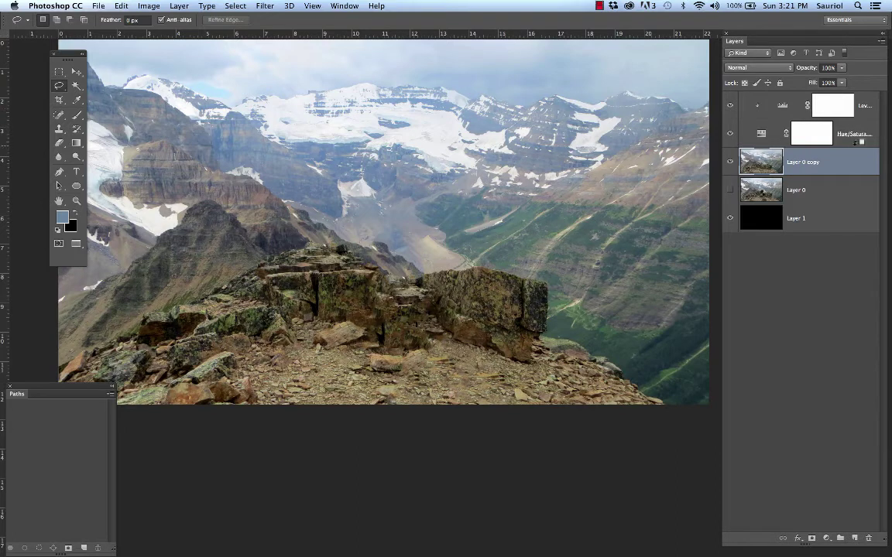
{"action": "left_click", "coordinate": [860, 141], "text": "alt"}
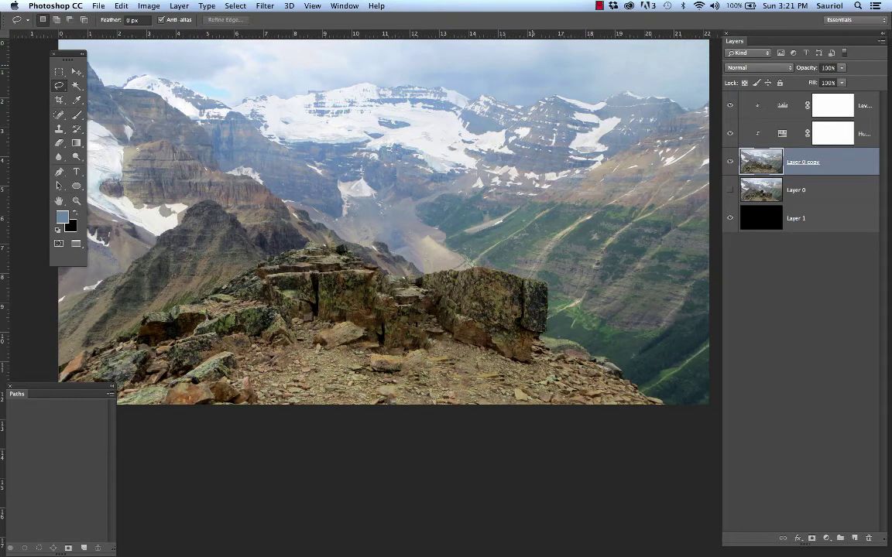
- Save the layered document in Photoshop format under the first ad's file name with its number changed to 2, keeping Maximize Compatibility on
{"action": "key", "text": "super+shift+s"}
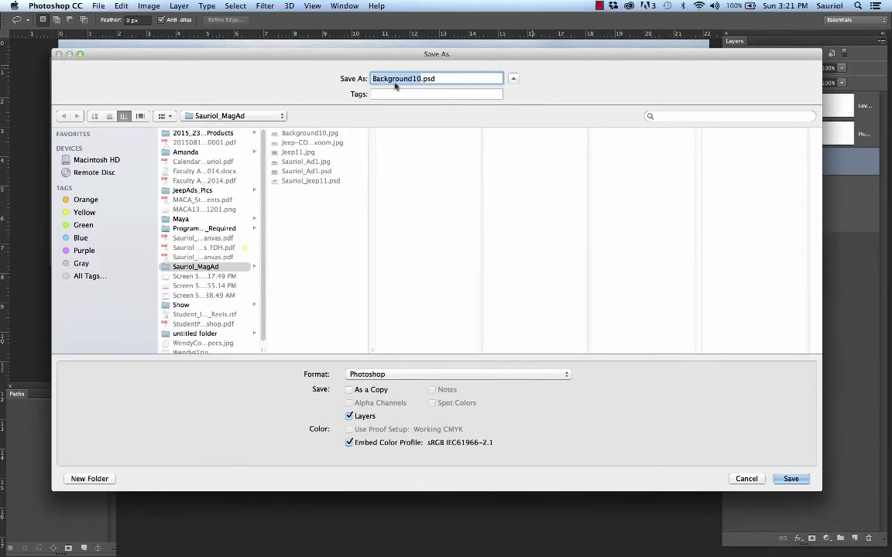
{"action": "left_click", "coordinate": [294, 162]}
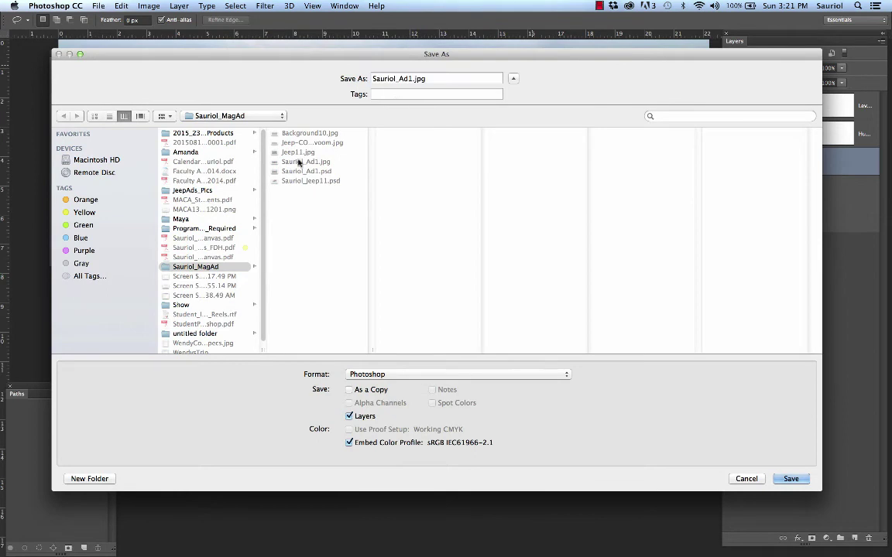
{"action": "left_click", "coordinate": [398, 376]}
{"action": "left_click", "coordinate": [398, 377]}
{"action": "left_click", "coordinate": [410, 79]}
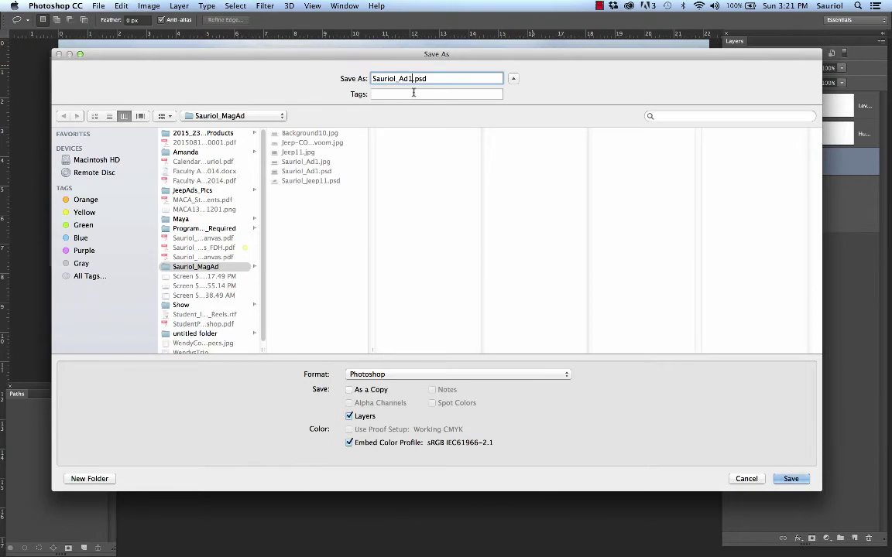
{"action": "key", "text": "BackSpace"}
{"action": "type", "text": "2"}
{"action": "left_click", "coordinate": [790, 480]}
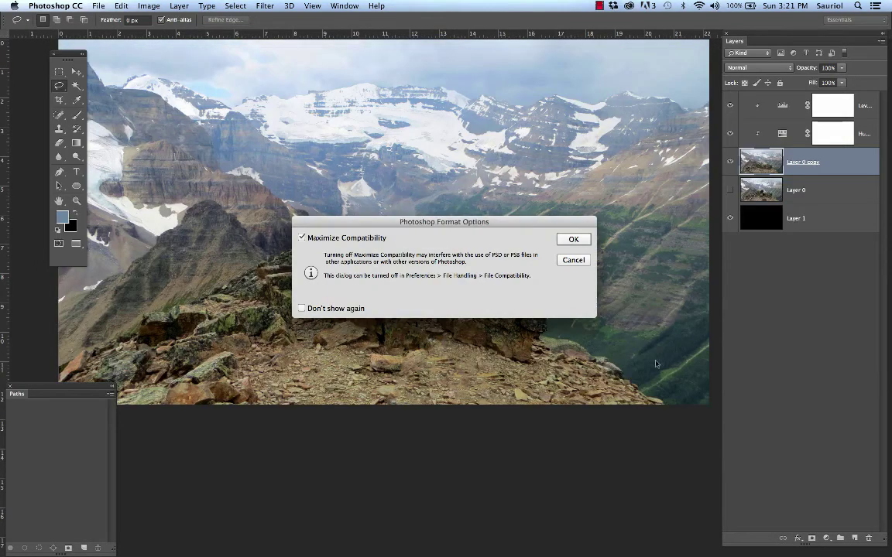
{"action": "left_click", "coordinate": [571, 239]}
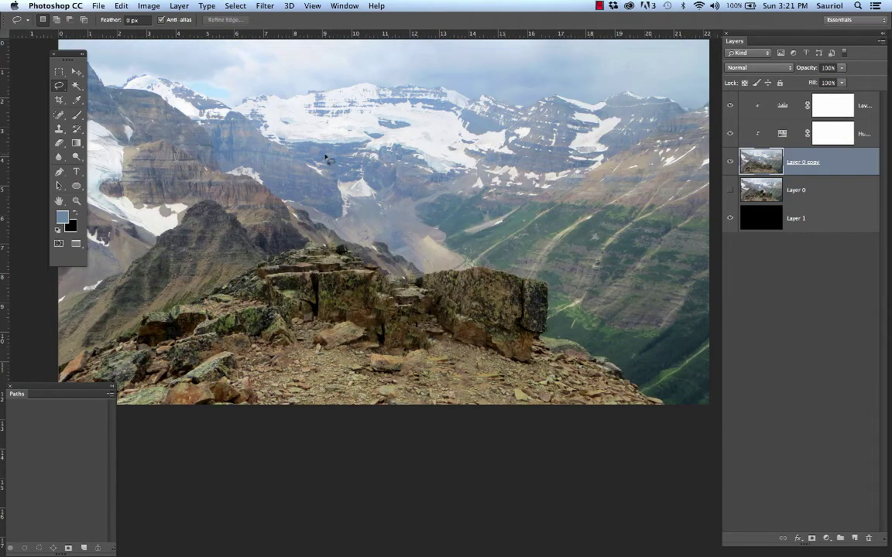
- Preview the finished mountain background in full-screen mode and return to the standard windowed view
{"action": "scroll", "coordinate": [331, 159], "scroll_direction": "down", "scroll_amount": 2}
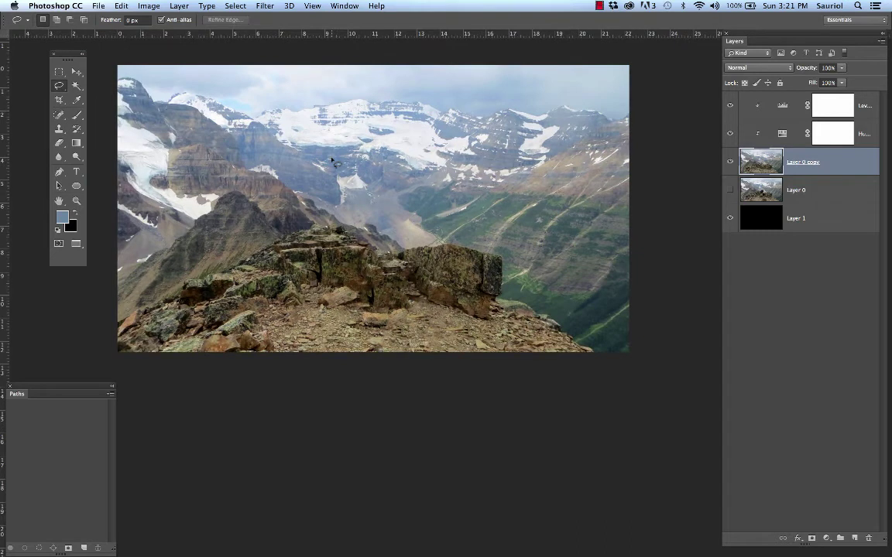
{"action": "scroll", "coordinate": [331, 160], "scroll_direction": "up", "scroll_amount": 4}
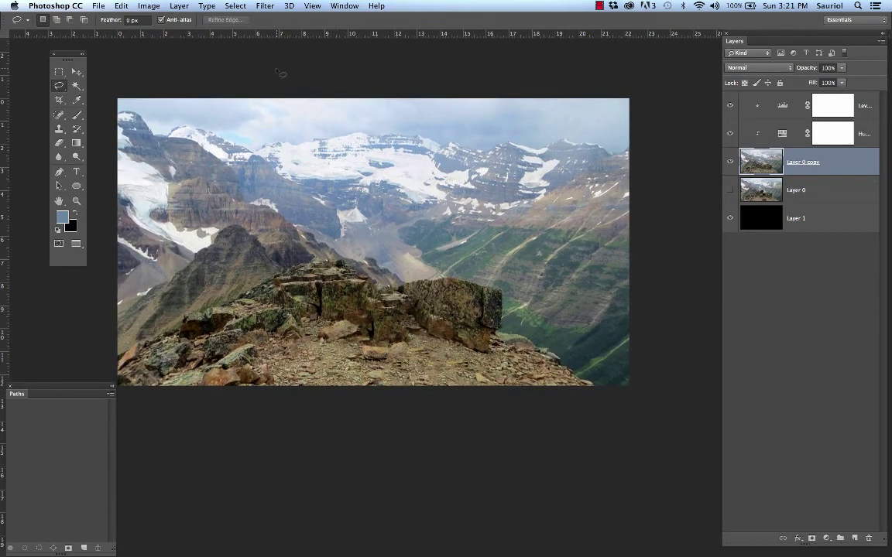
{"action": "key", "text": "f"}
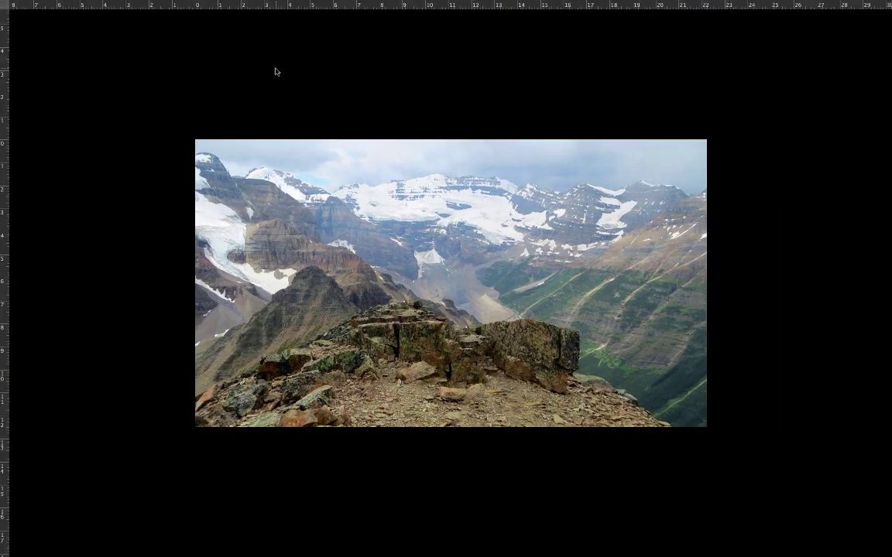
{"action": "key", "text": "f"}
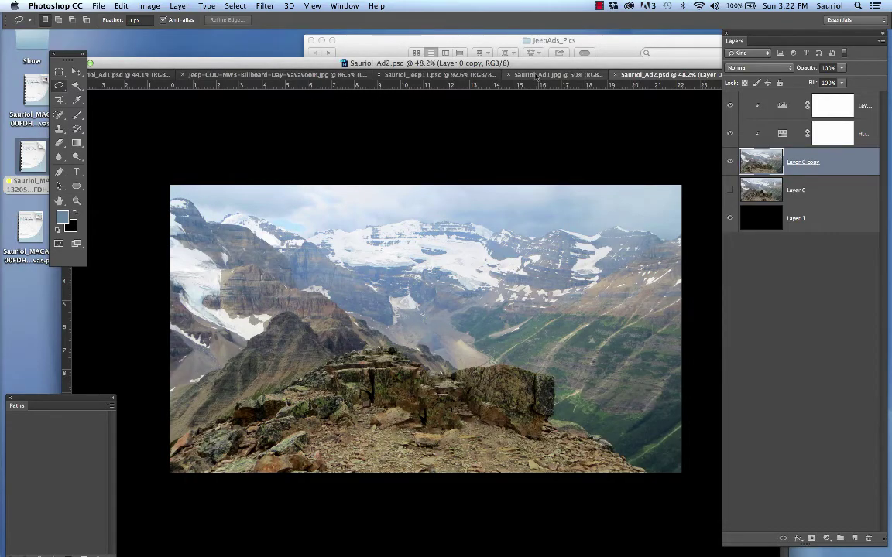
- Close the reference billboard Jeep-COD-MW3-Billboard-Day-Vavavoom.jpg without saving its changes
{"action": "left_click", "coordinate": [131, 75]}
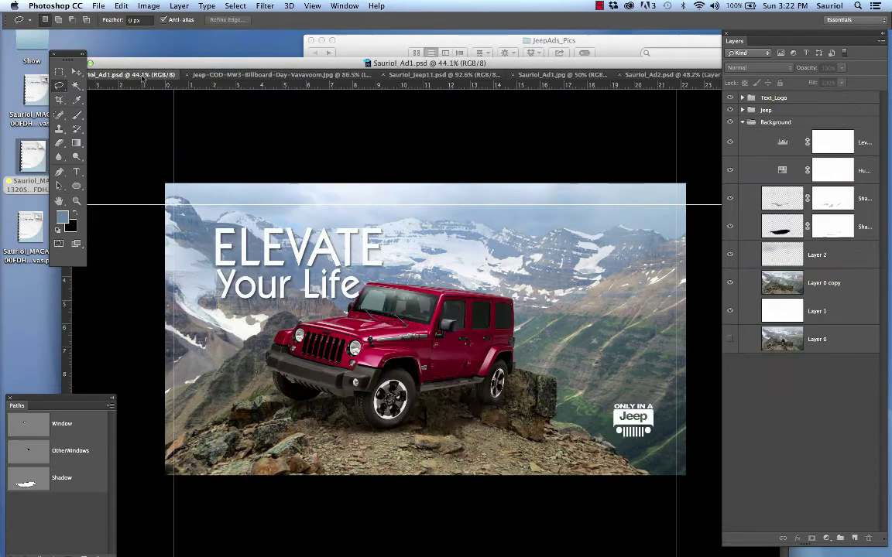
{"action": "left_click", "coordinate": [241, 77]}
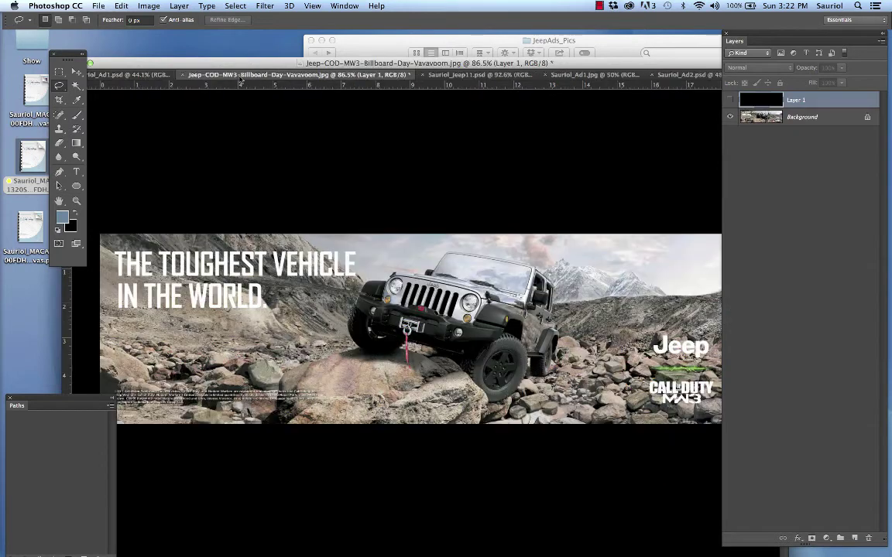
{"action": "left_click", "coordinate": [182, 74]}
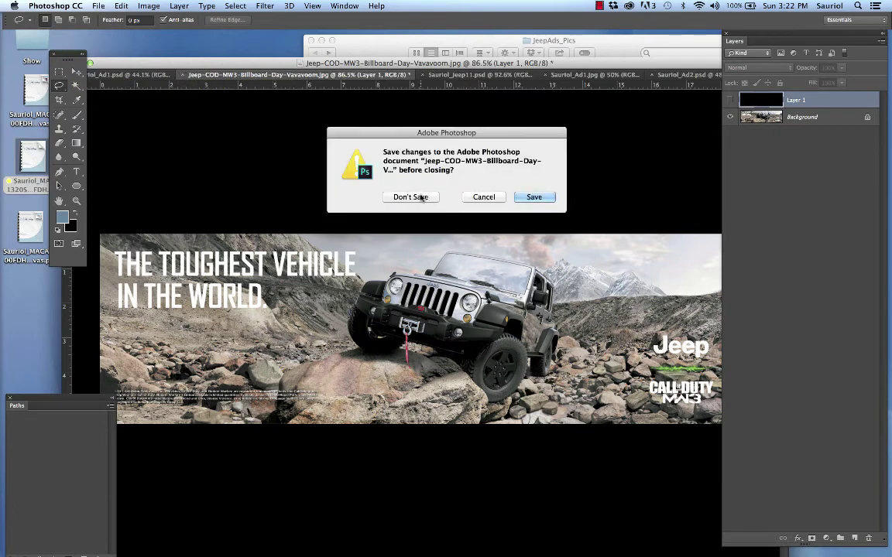
{"action": "left_click", "coordinate": [423, 199]}
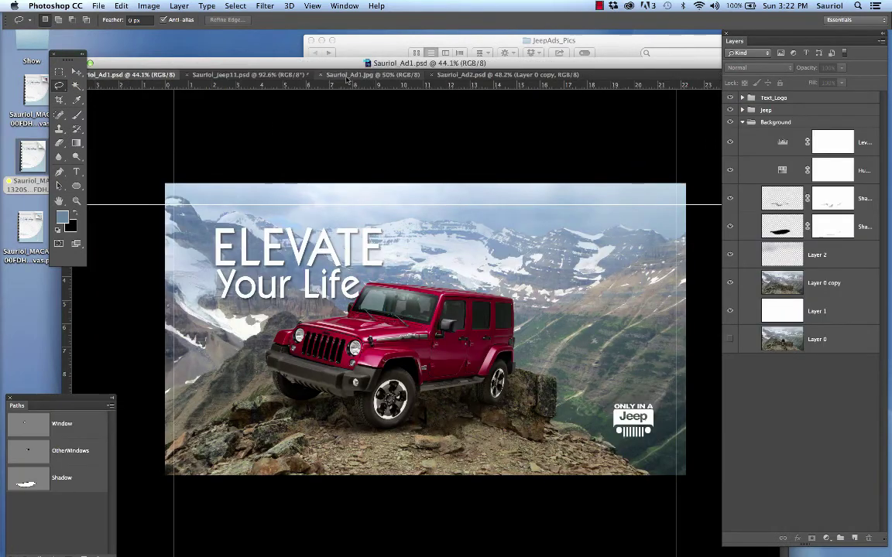
- Review the remaining open ad documents and examine the blue Jeep cutout file with its Jeep layer group expanded
{"action": "left_click", "coordinate": [318, 75]}
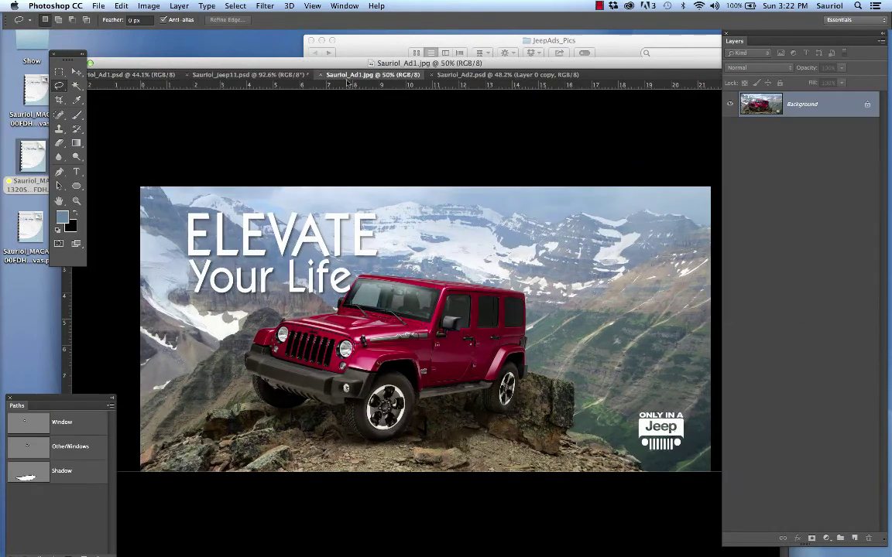
{"action": "left_click", "coordinate": [480, 74]}
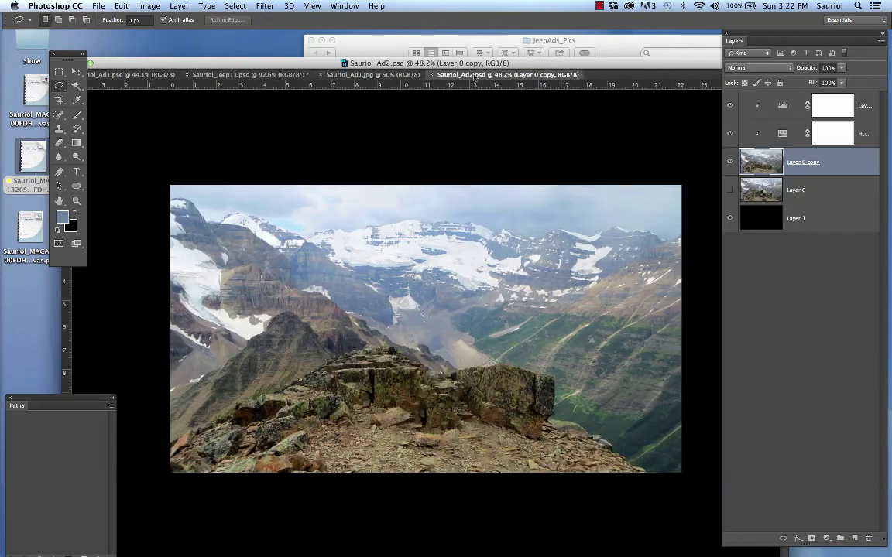
{"action": "left_click", "coordinate": [233, 75]}
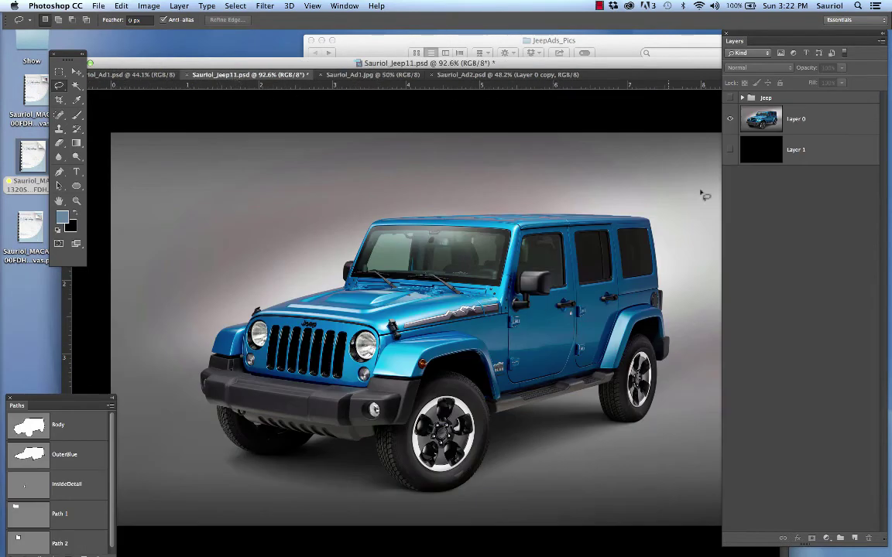
{"action": "left_click", "coordinate": [741, 99]}
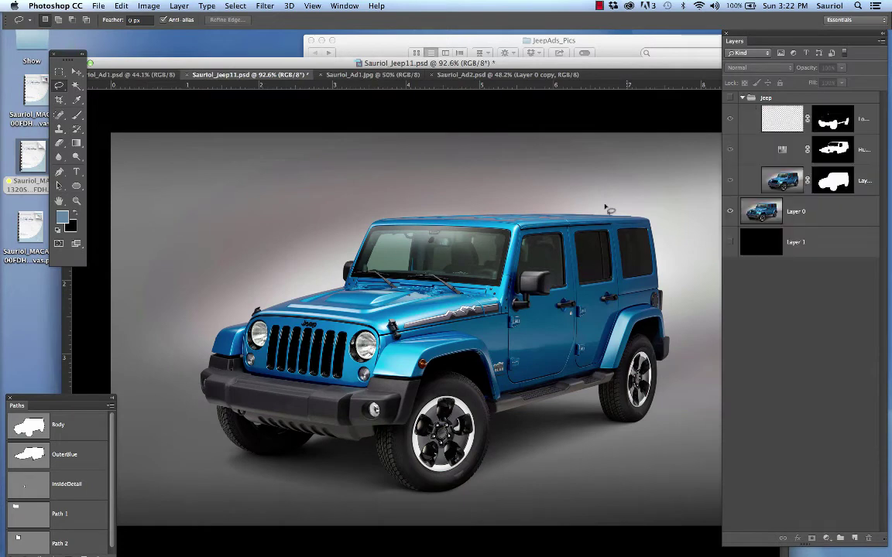
{"action": "scroll", "coordinate": [518, 302], "scroll_direction": "up", "scroll_amount": 5}
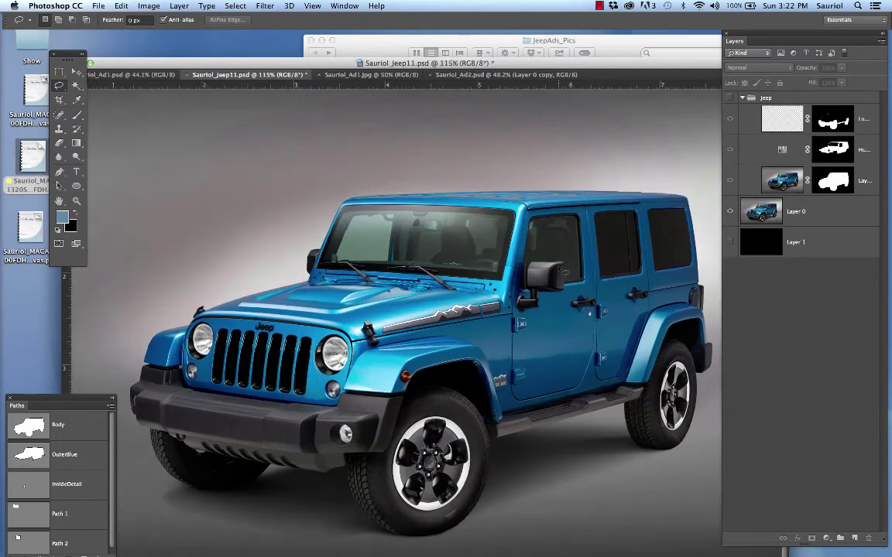
{"action": "left_click_drag", "start_coordinate": [604, 288], "coordinate": [579, 242]}
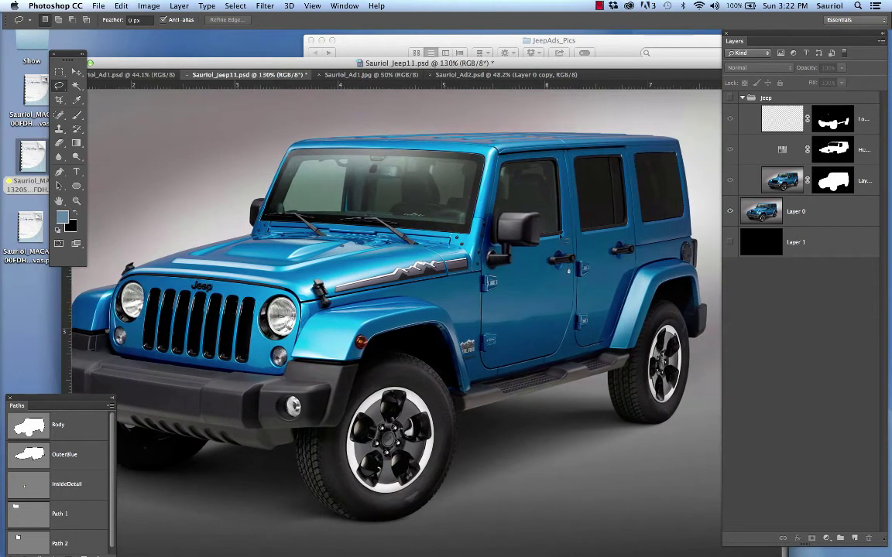
- Switch to Finder and arrange the MagAd and JeepAds_Pics folder windows side by side above the document window
{"action": "left_click", "coordinate": [335, 36]}
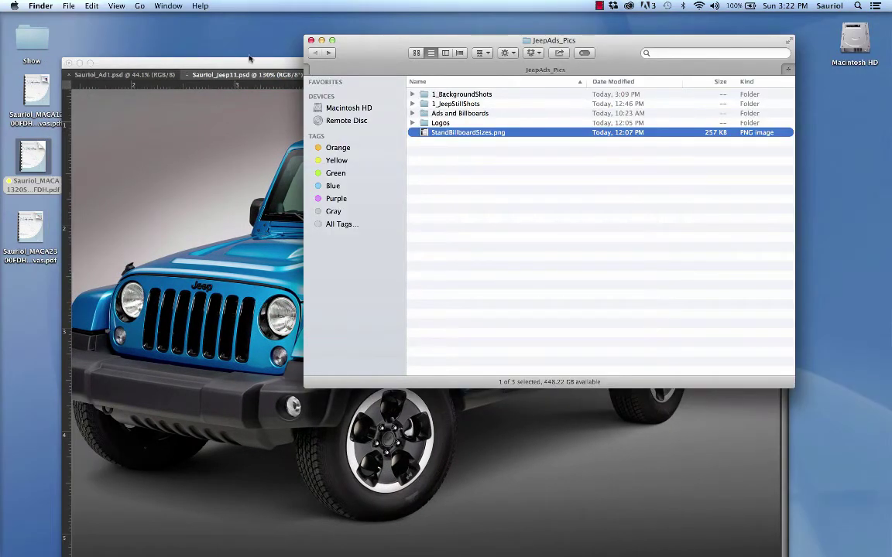
{"action": "left_click_drag", "start_coordinate": [348, 41], "coordinate": [404, 40]}
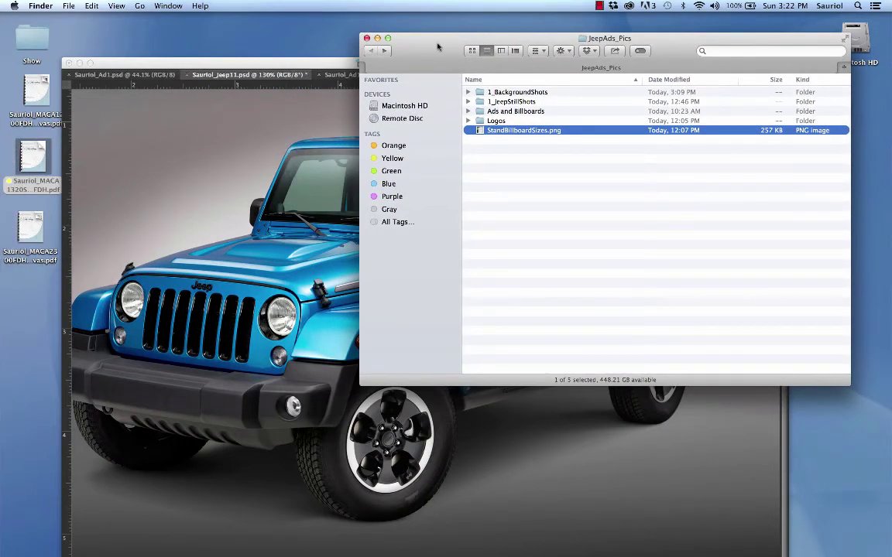
{"action": "left_click_drag", "start_coordinate": [703, 42], "coordinate": [706, 145]}
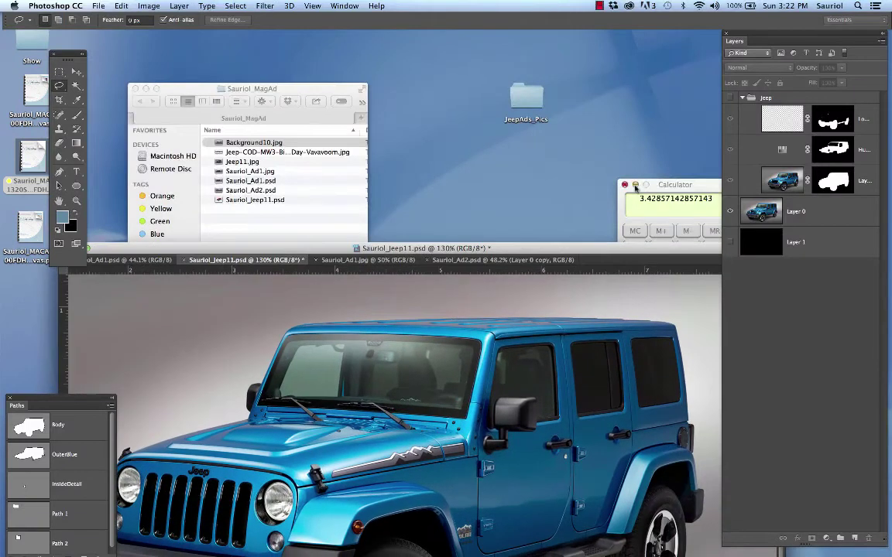
{"action": "left_click", "coordinate": [528, 94]}
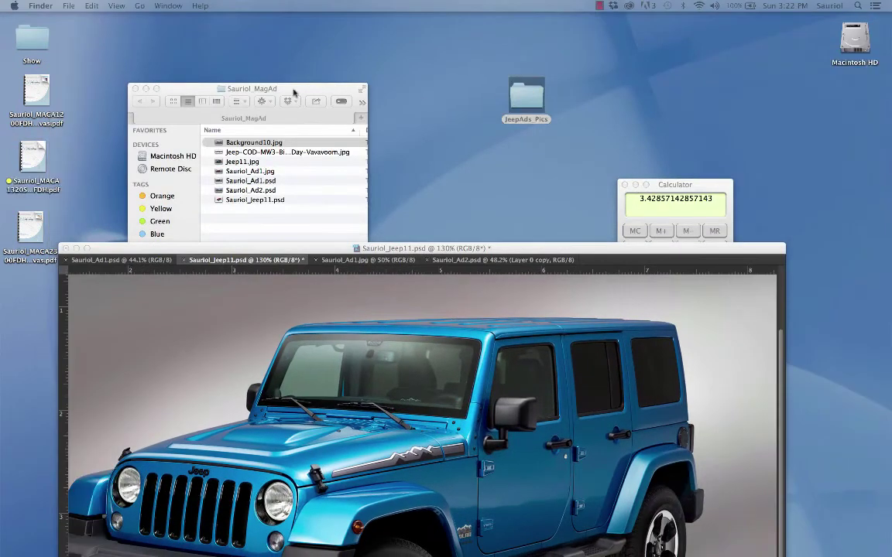
{"action": "double_click", "coordinate": [255, 89]}
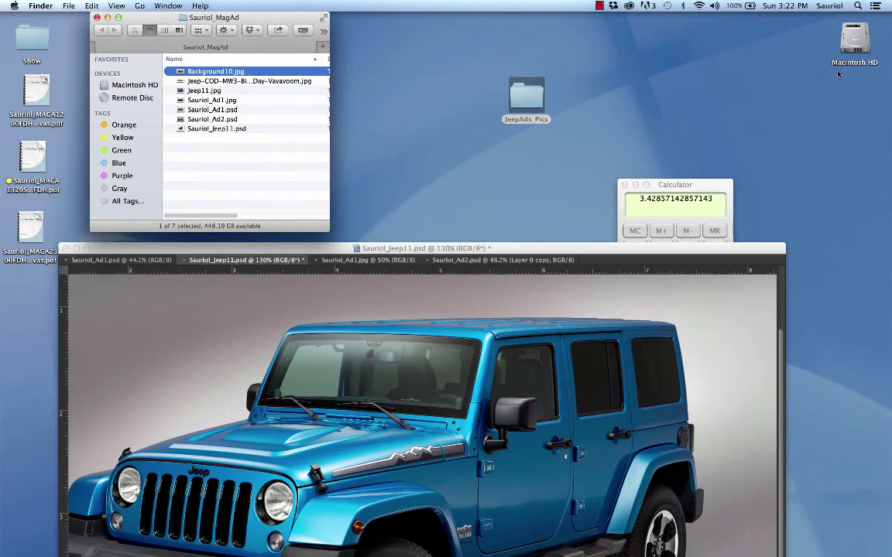
{"action": "double_click", "coordinate": [526, 93]}
{"action": "left_click_drag", "start_coordinate": [691, 137], "coordinate": [627, 22]}
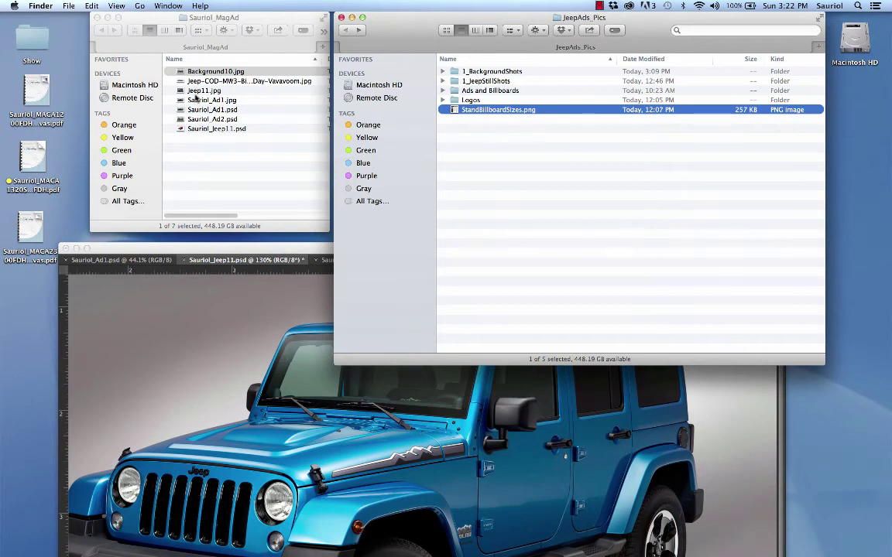
- Open Jeep11.jpg from the MagAd folder in Adobe Photoshop CC 2015 and enlarge its document window
{"action": "left_click", "coordinate": [183, 93]}
{"action": "left_click", "coordinate": [181, 92]}
{"action": "right_click", "coordinate": [181, 92]}
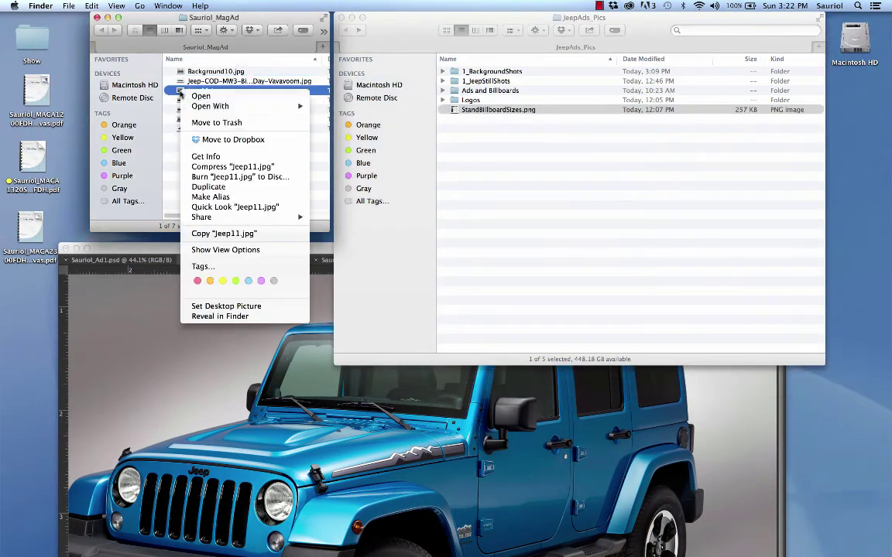
{"action": "mouse_move", "coordinate": [190, 106]}
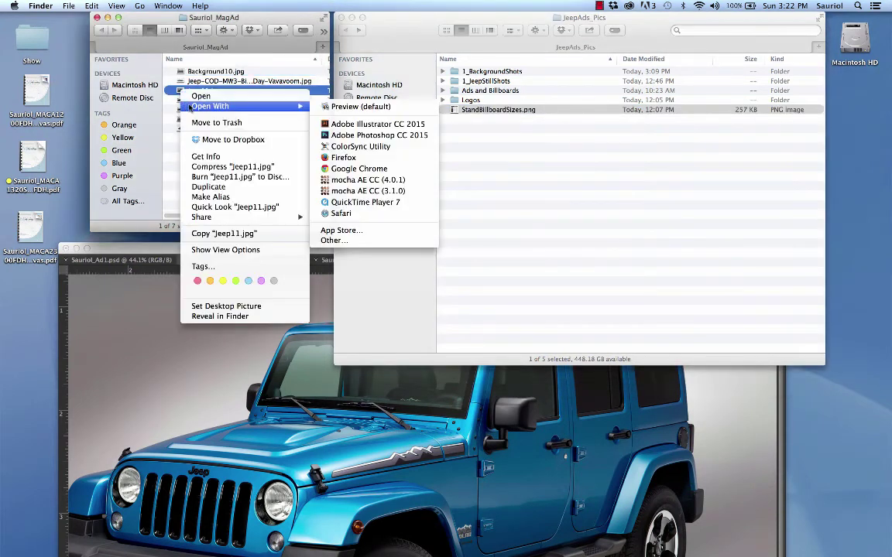
{"action": "left_click", "coordinate": [363, 136]}
{"action": "double_click", "coordinate": [420, 248]}
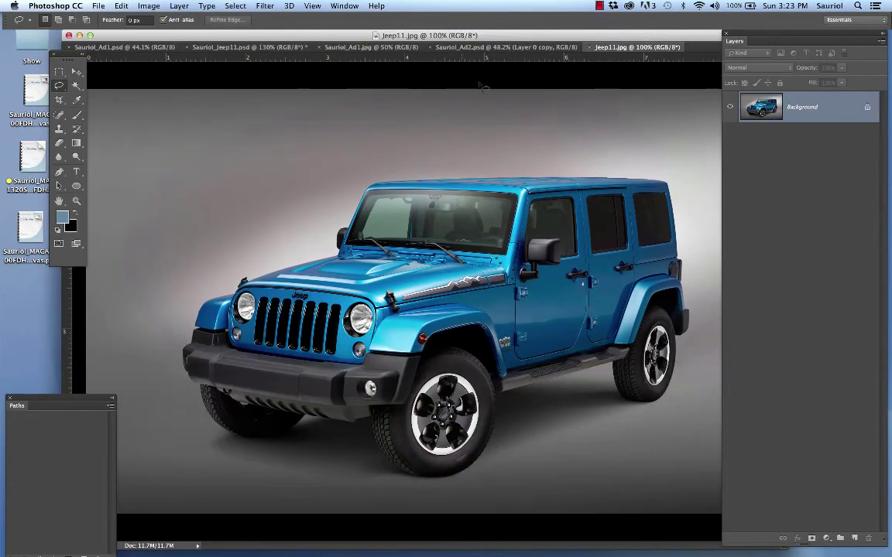
- Close Jeep11.jpg and display the layered Jeep cutout document in full-screen mode with the vehicle centred
{"action": "left_click", "coordinate": [589, 47]}
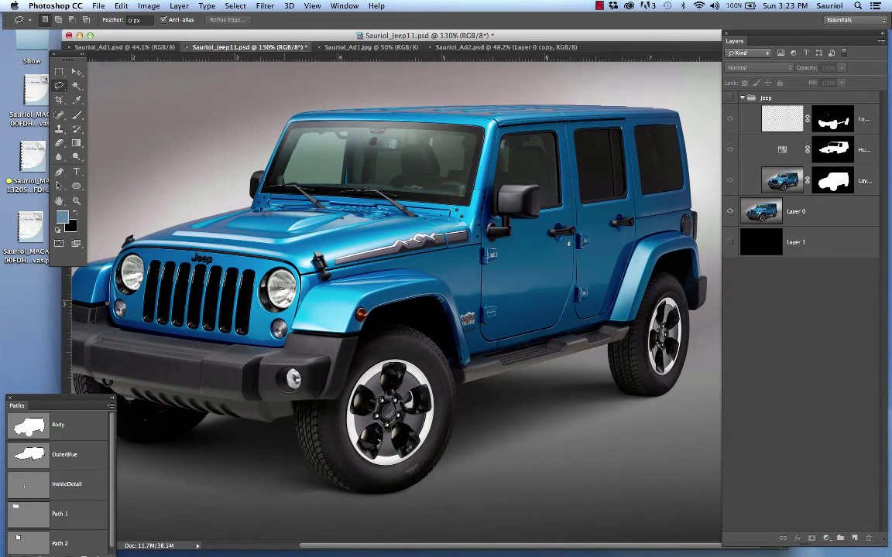
{"action": "left_click_drag", "start_coordinate": [62, 54], "coordinate": [47, 54]}
{"action": "left_click_drag", "start_coordinate": [148, 36], "coordinate": [114, 36]}
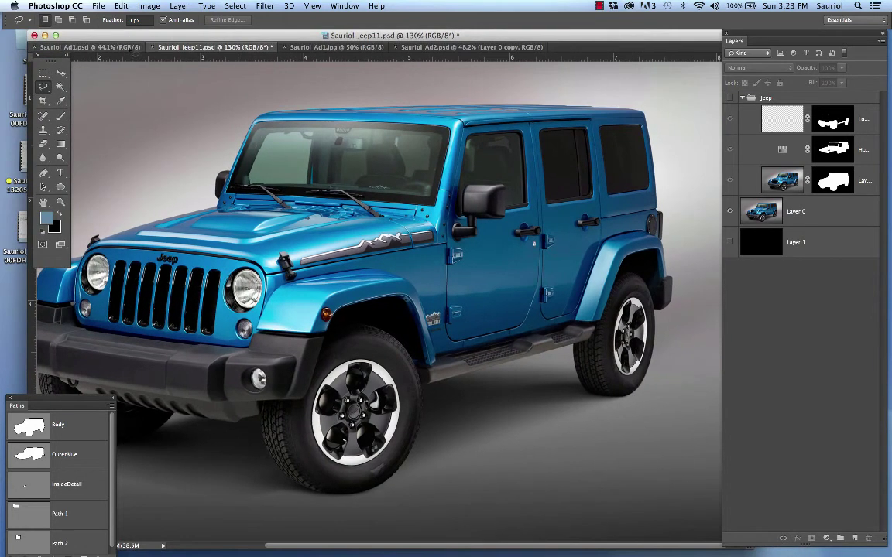
{"action": "key", "text": "f"}
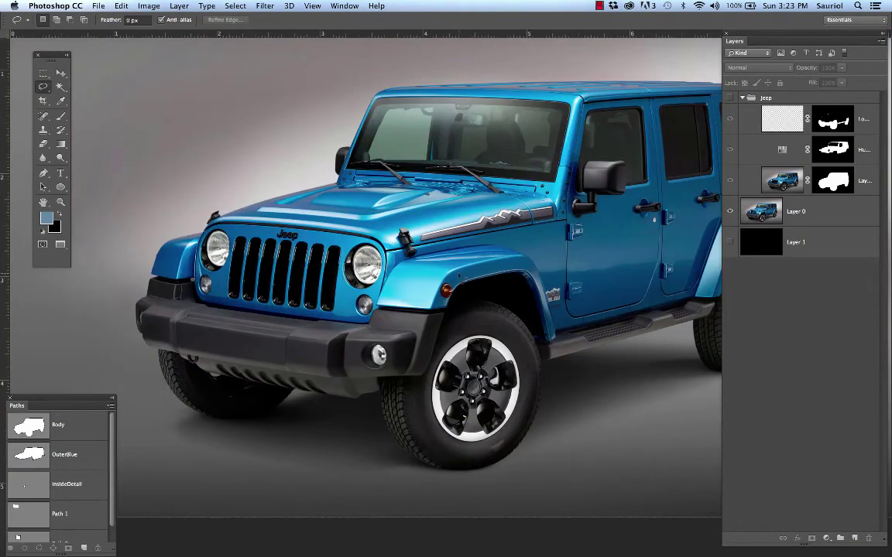
{"action": "left_click_drag", "start_coordinate": [424, 244], "coordinate": [337, 222]}
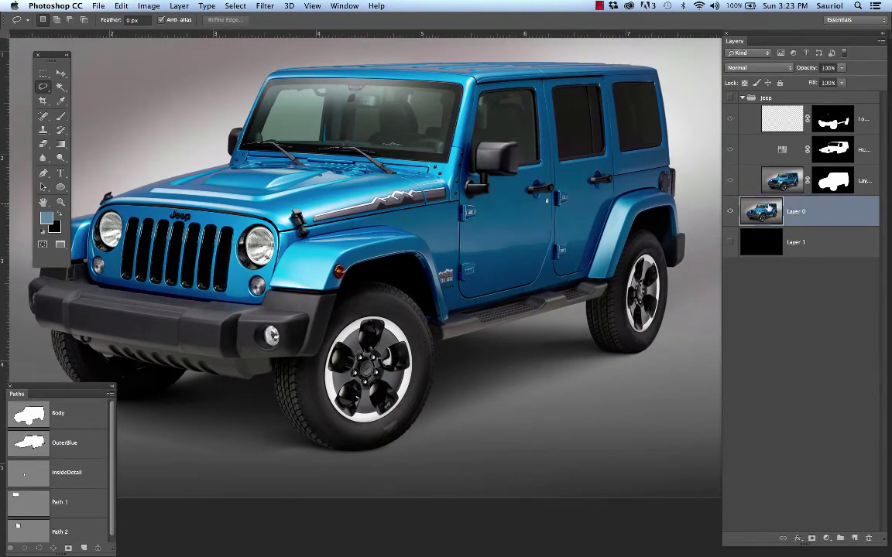
- Show the Jeep group without Layer 0 and compare the cutout with its hue adjustment layer off and on
{"action": "left_click", "coordinate": [729, 211]}
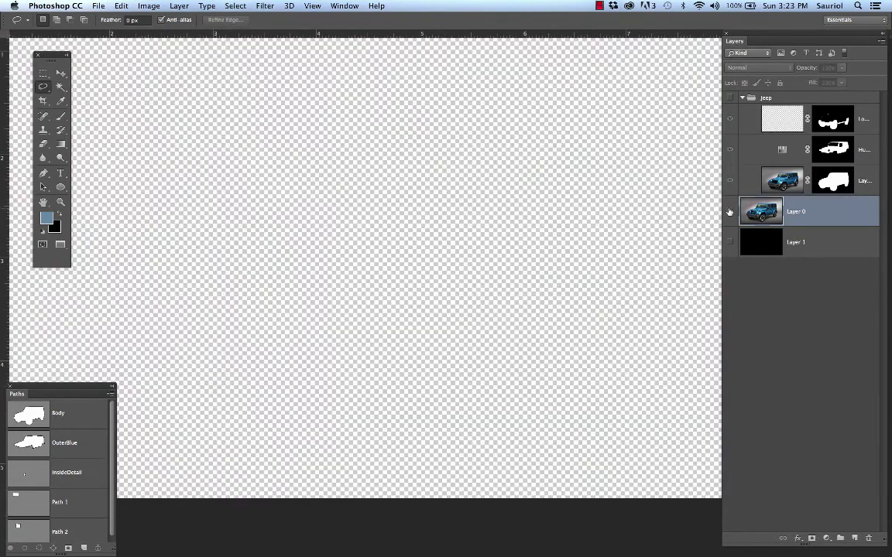
{"action": "left_click", "coordinate": [732, 99]}
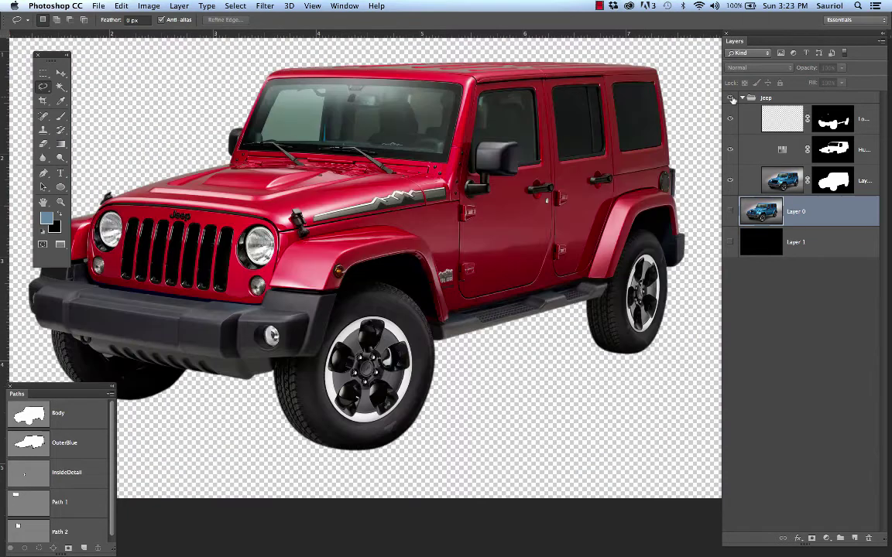
{"action": "left_click", "coordinate": [730, 150]}
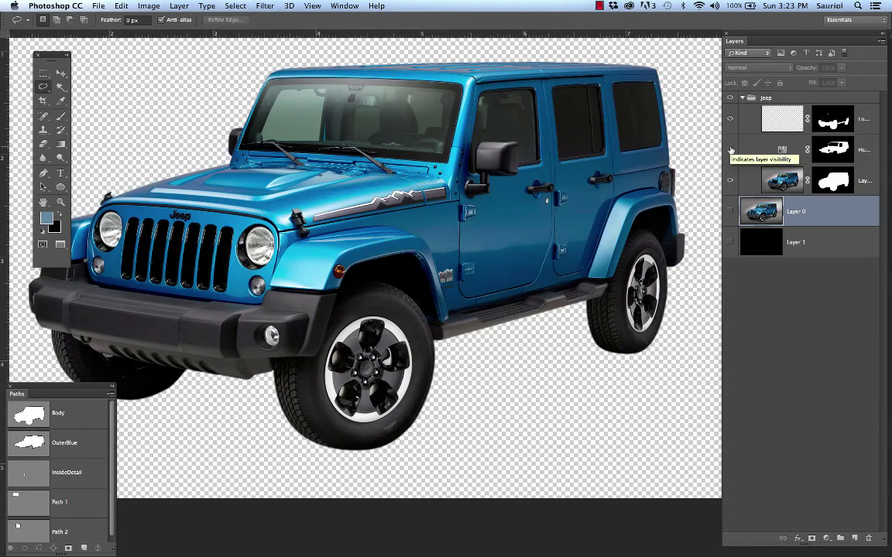
{"action": "left_click", "coordinate": [731, 150]}
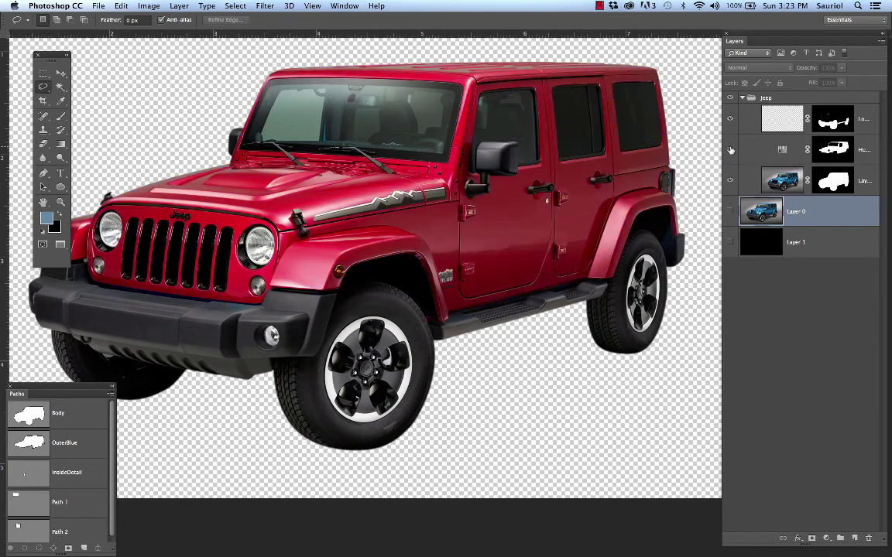
- Hide and collapse the Jeep group, and make Layer 0 visible again
{"action": "left_click", "coordinate": [730, 98]}
{"action": "left_click", "coordinate": [741, 98]}
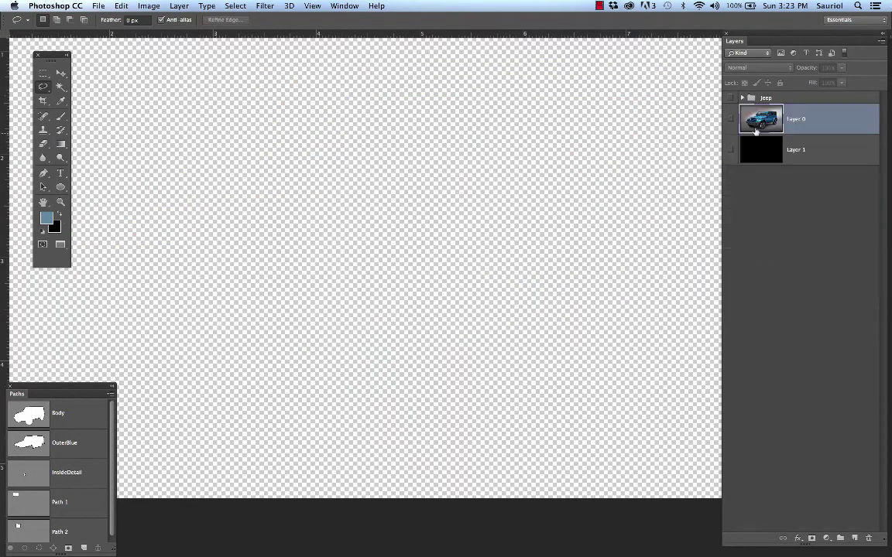
{"action": "left_click", "coordinate": [730, 119]}
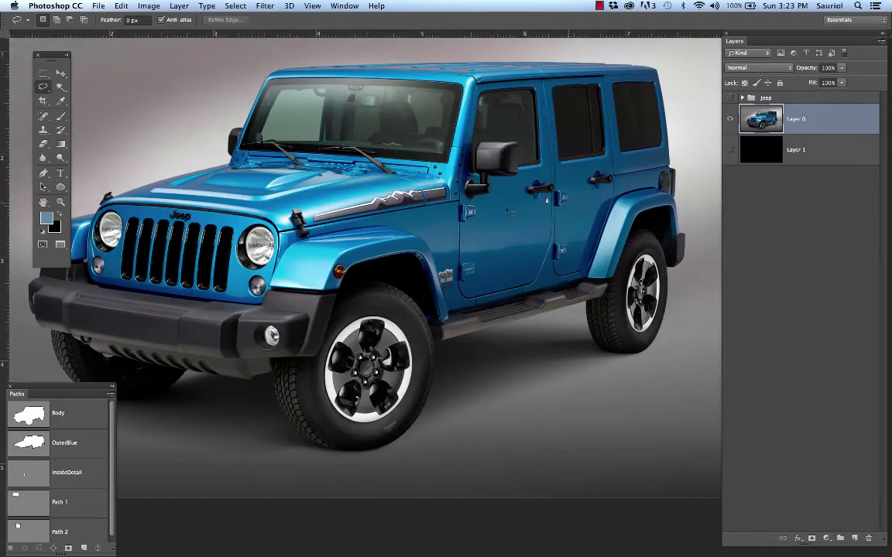
- Display the saved Body path and examine how it follows the front bumper and tyre against the grey background
{"action": "scroll", "coordinate": [434, 218], "scroll_direction": "up", "scroll_amount": 2}
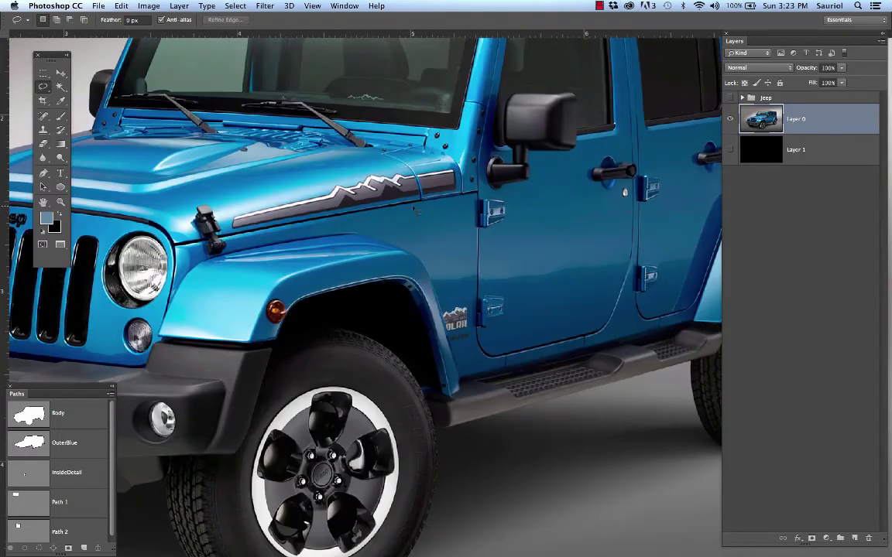
{"action": "left_click_drag", "start_coordinate": [309, 241], "coordinate": [428, 213]}
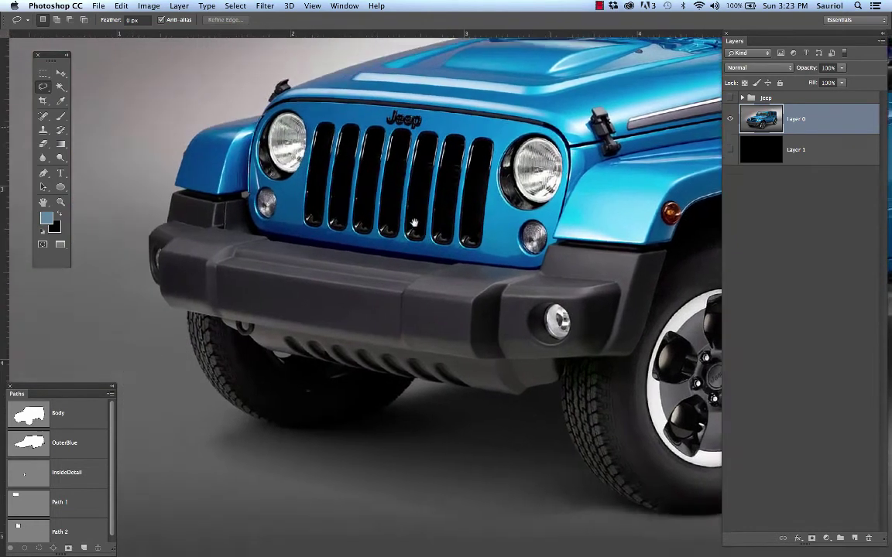
{"action": "scroll", "coordinate": [333, 280], "scroll_direction": "up", "scroll_amount": 2}
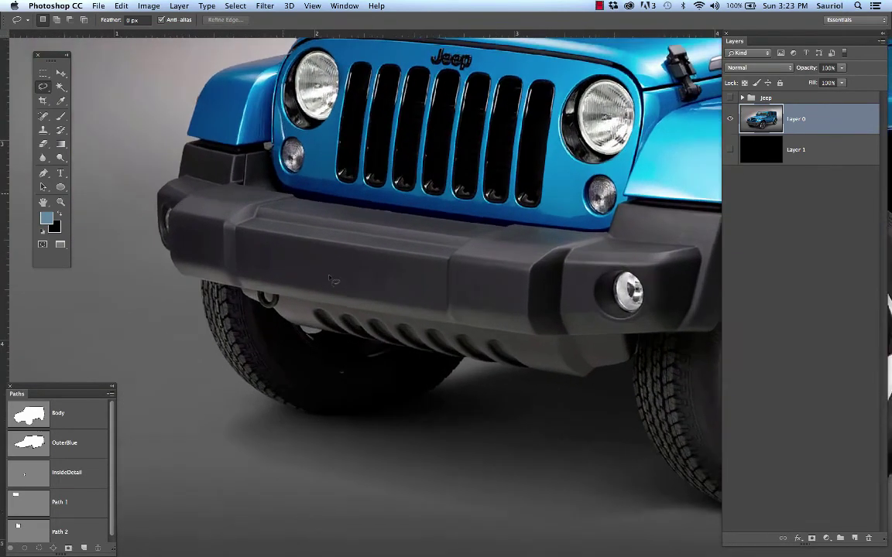
{"action": "scroll", "coordinate": [333, 280], "scroll_direction": "up", "scroll_amount": 3}
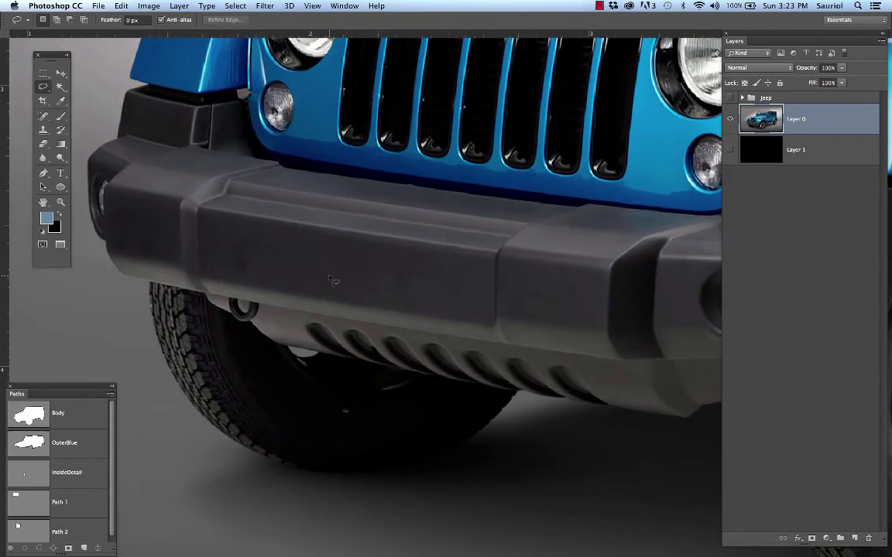
{"action": "left_click_drag", "start_coordinate": [299, 279], "coordinate": [440, 226]}
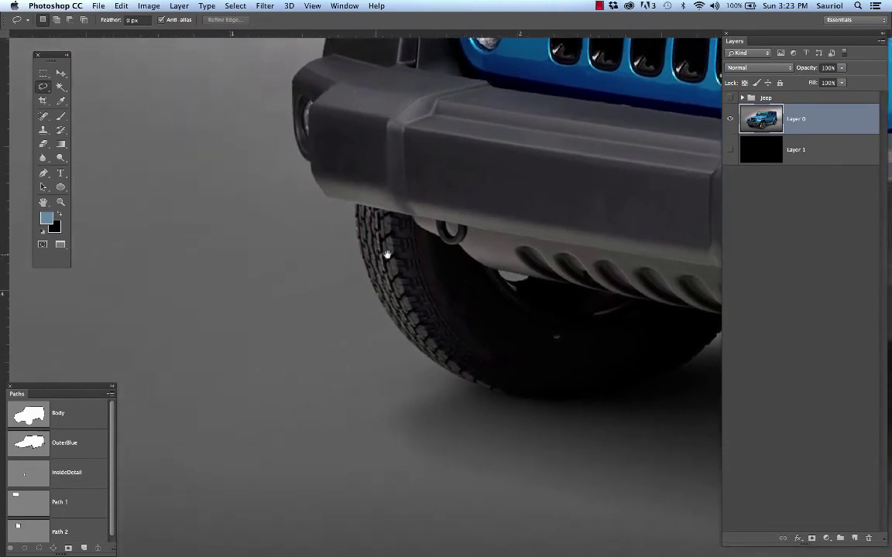
{"action": "left_click_drag", "start_coordinate": [373, 261], "coordinate": [433, 230]}
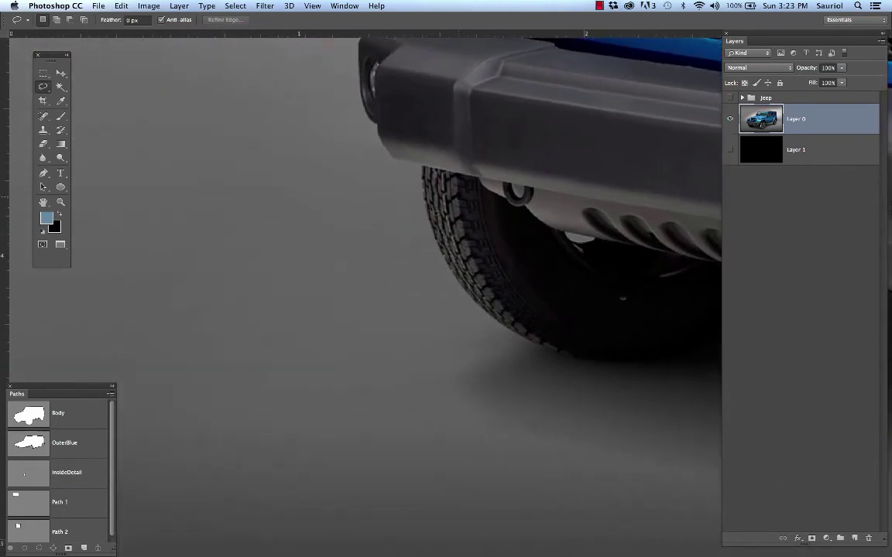
{"action": "left_click_drag", "start_coordinate": [85, 388], "coordinate": [107, 298]}
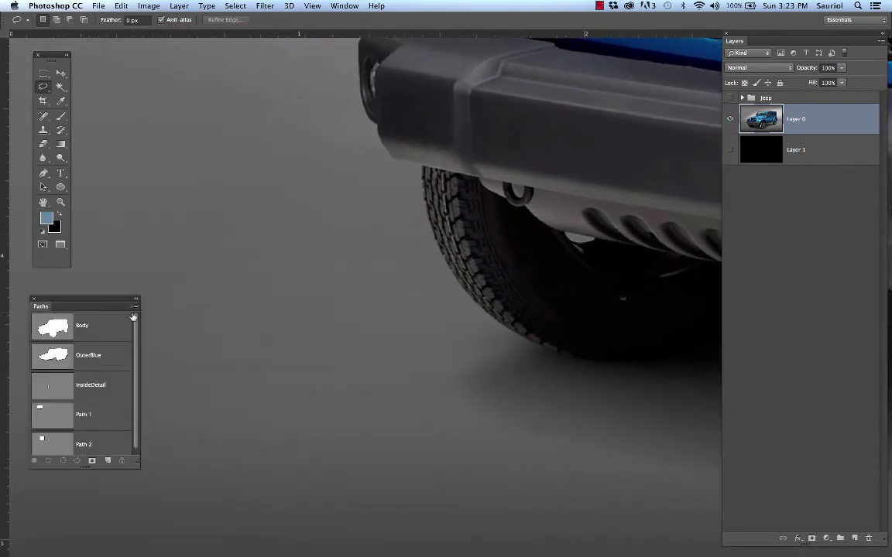
{"action": "left_click", "coordinate": [81, 326]}
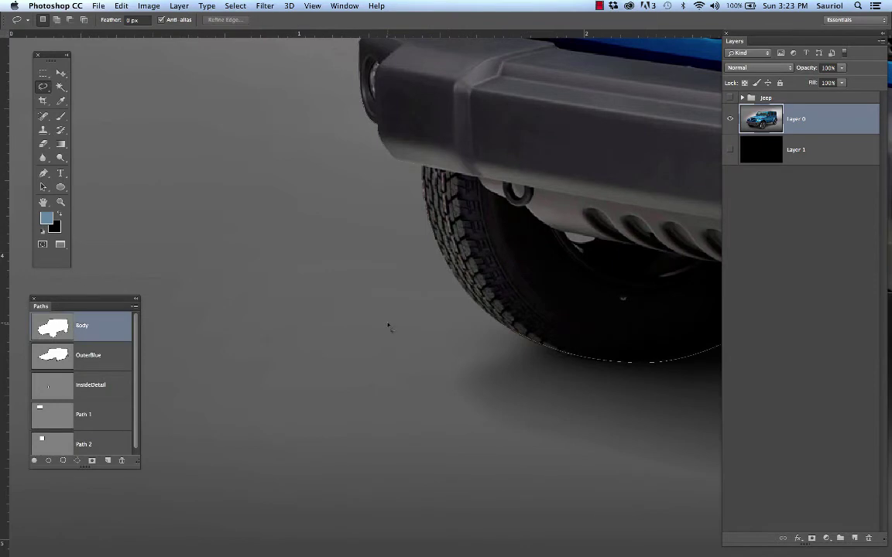
{"action": "scroll", "coordinate": [388, 325], "scroll_direction": "up", "scroll_amount": 5}
{"action": "scroll", "coordinate": [470, 334], "scroll_direction": "right", "scroll_amount": 5}
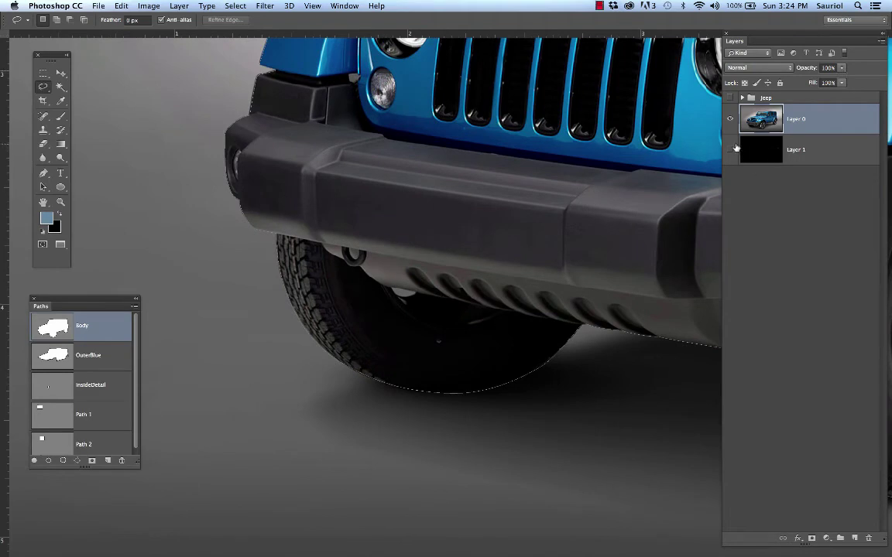
- Reopen Jeep11.jpg from the recently used files and enlarge the view of the Jeep's front
{"action": "left_click", "coordinate": [99, 6]}
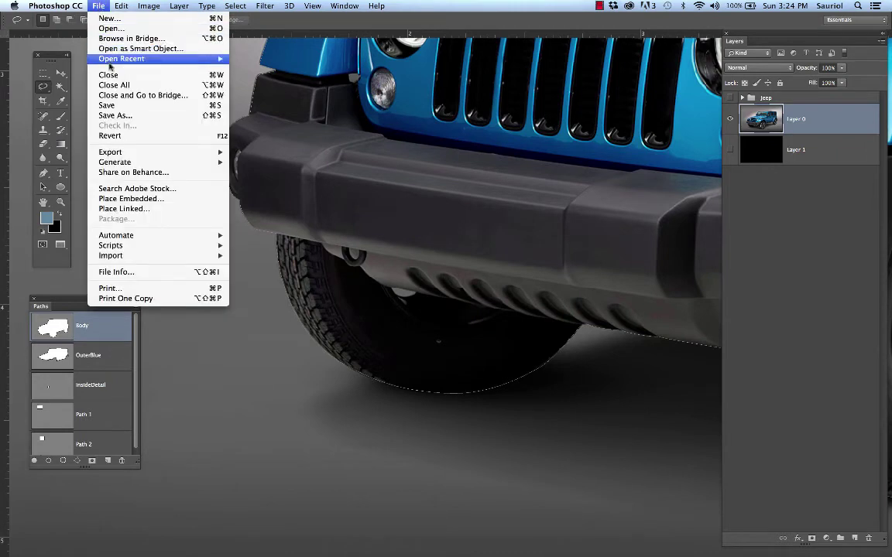
{"action": "mouse_move", "coordinate": [116, 58]}
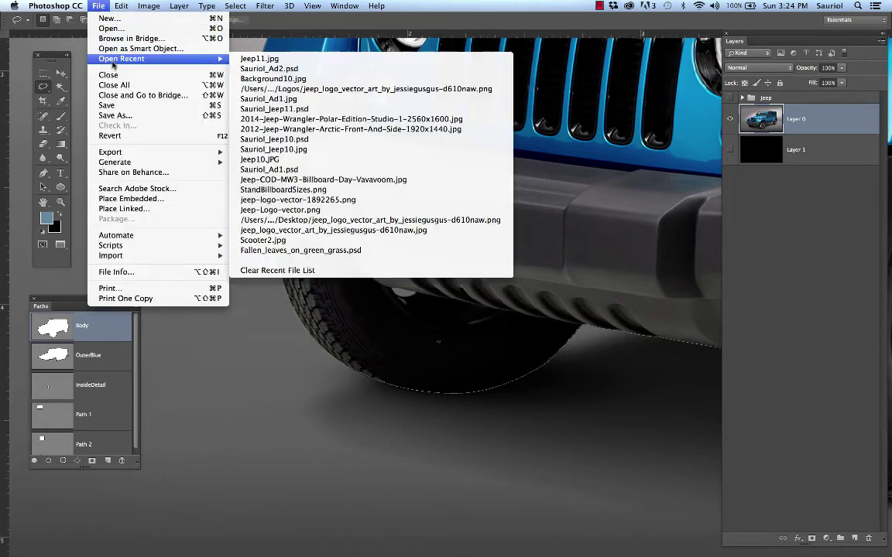
{"action": "left_click", "coordinate": [244, 61]}
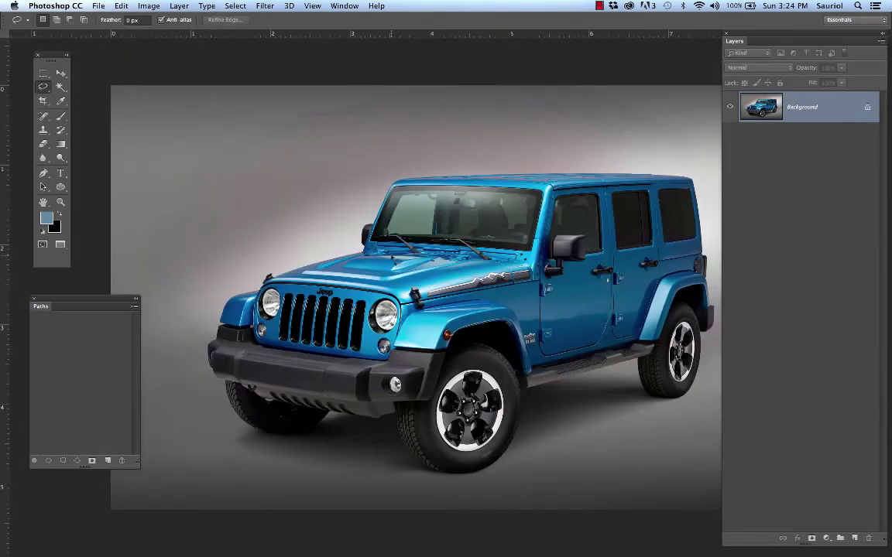
{"action": "key", "text": "super+equal"}
{"action": "scroll", "coordinate": [364, 271], "scroll_direction": "down", "scroll_amount": 3}
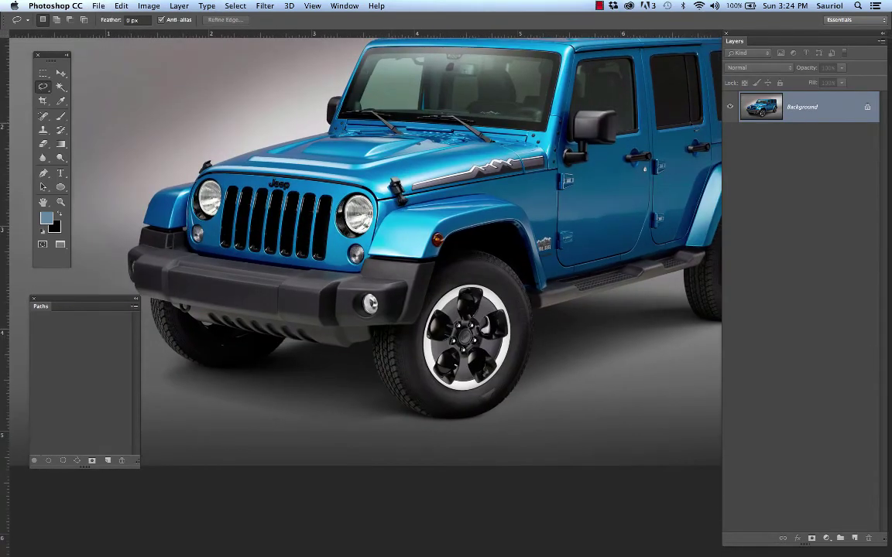
- Convert the Background into the regular layer Layer 0 and add a new layer filled with black beneath it
{"action": "double_click", "coordinate": [842, 108]}
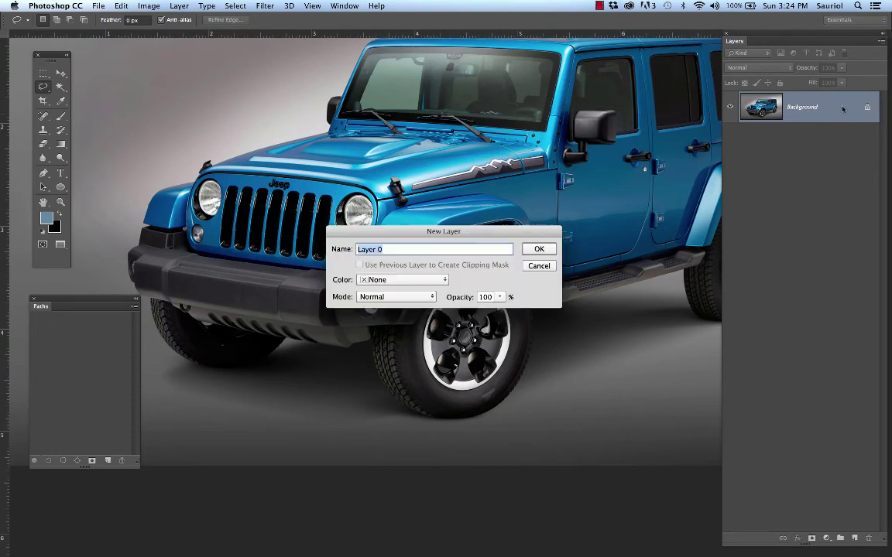
{"action": "key", "text": "Return"}
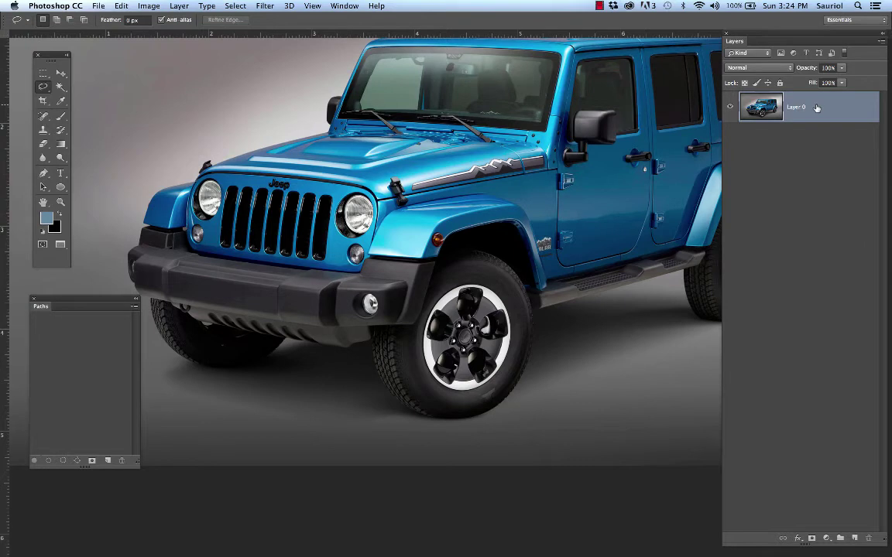
{"action": "left_click", "coordinate": [856, 538]}
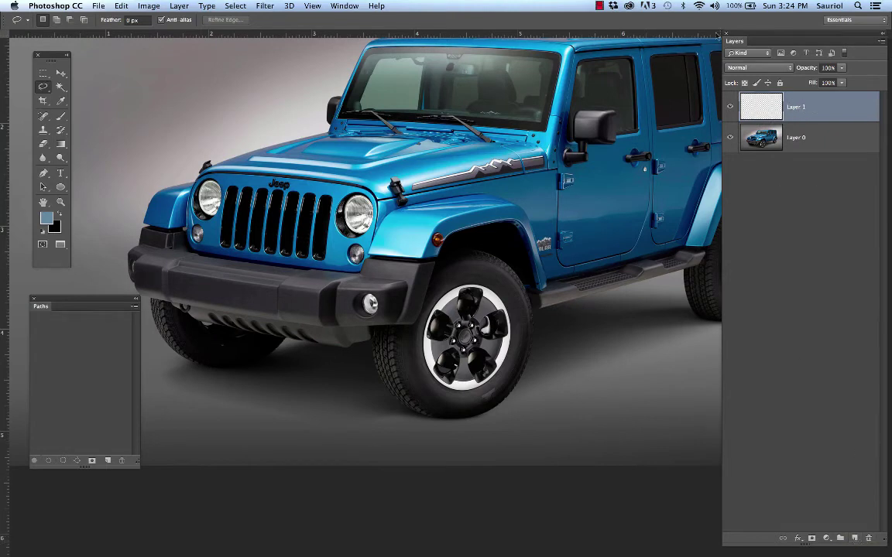
{"action": "left_click_drag", "start_coordinate": [808, 96], "coordinate": [804, 152]}
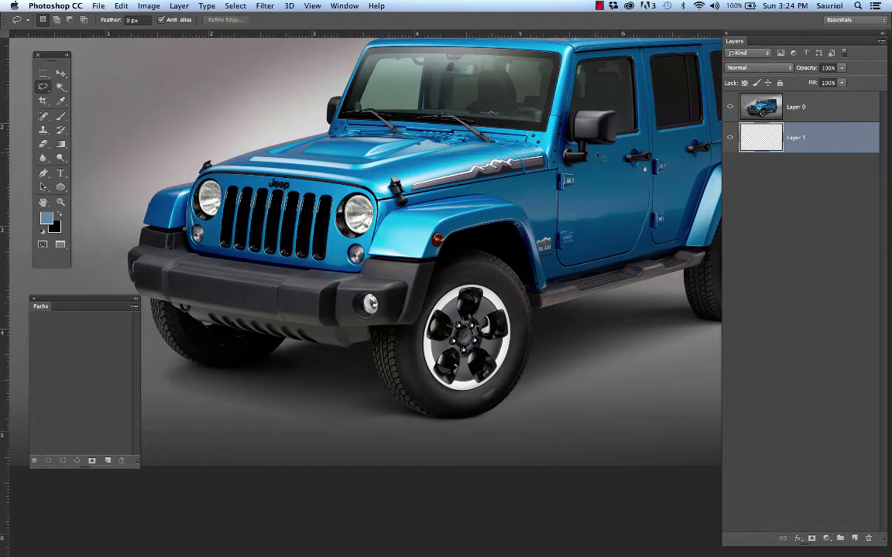
{"action": "key", "text": "super+BackSpace"}
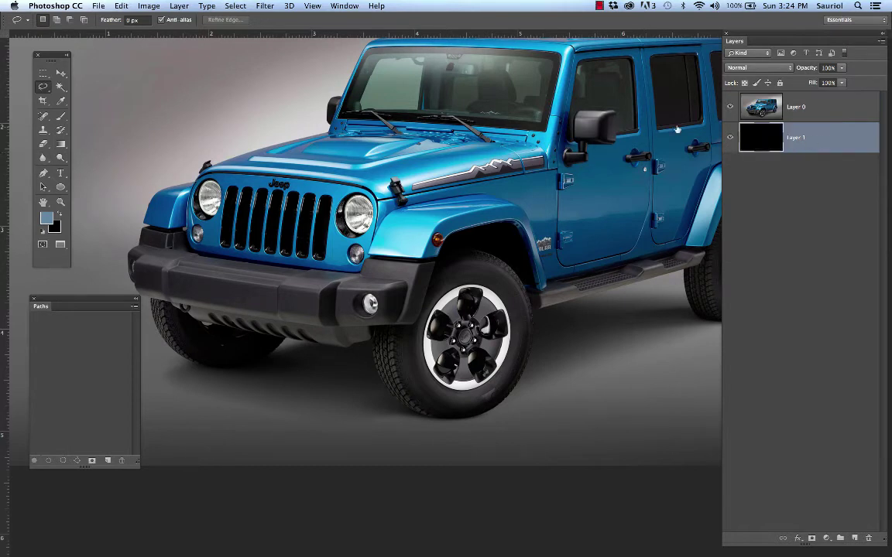
- Reduce the opacity of Layer 0 to 59% so the black layer darkens the Jeep photo
{"action": "left_click", "coordinate": [819, 107]}
{"action": "left_click", "coordinate": [842, 68]}
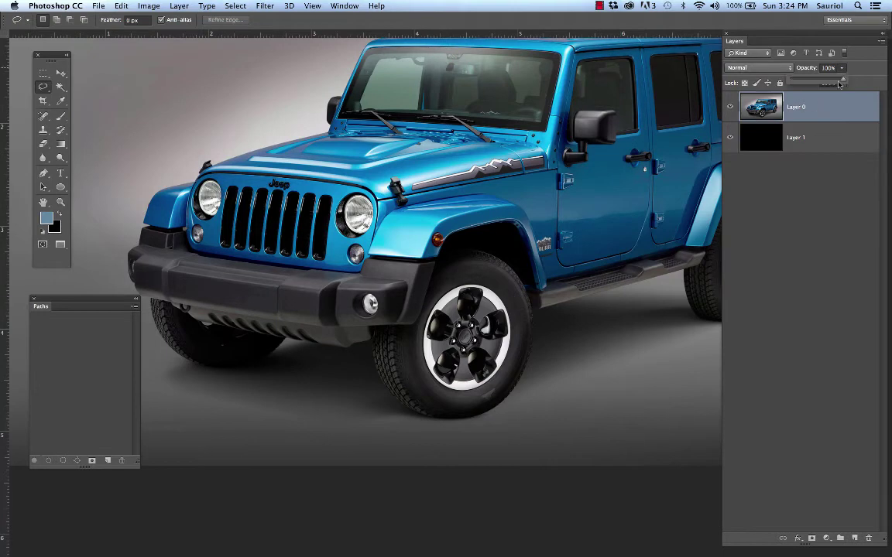
{"action": "left_click_drag", "start_coordinate": [844, 82], "coordinate": [822, 81]}
- Enlarge the front bumper's outer end, activate the Pen tool and move the Paths panel away from the Jeep
{"action": "scroll", "coordinate": [393, 179], "scroll_direction": "left", "scroll_amount": 10}
{"action": "scroll", "coordinate": [393, 178], "scroll_direction": "down", "scroll_amount": 4}
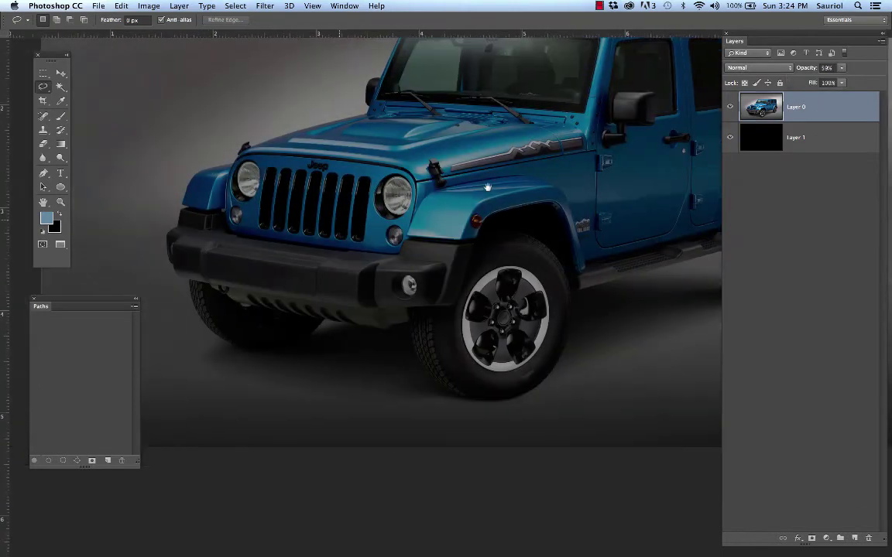
{"action": "scroll", "coordinate": [393, 179], "scroll_direction": "up", "scroll_amount": 3}
{"action": "scroll", "coordinate": [393, 179], "scroll_direction": "down", "scroll_amount": 2}
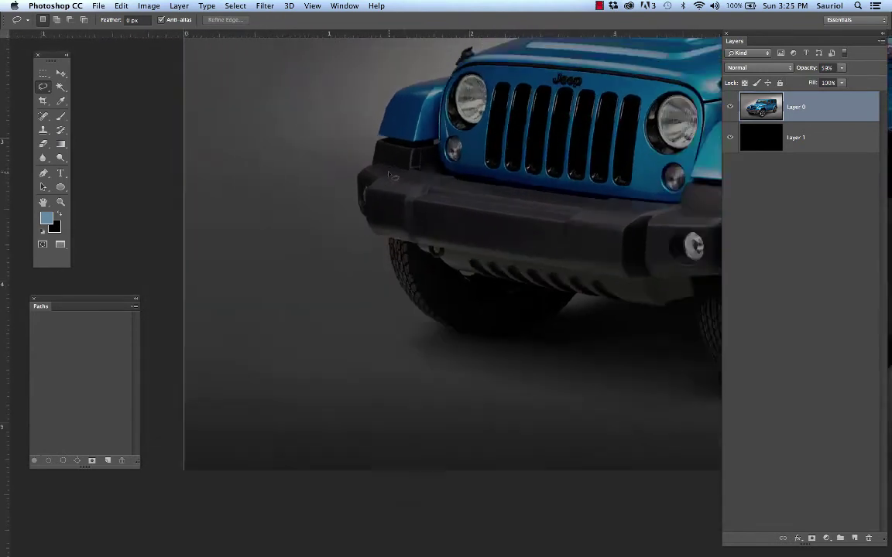
{"action": "scroll", "coordinate": [393, 177], "scroll_direction": "up", "scroll_amount": 2}
{"action": "scroll", "coordinate": [393, 175], "scroll_direction": "up", "scroll_amount": 3}
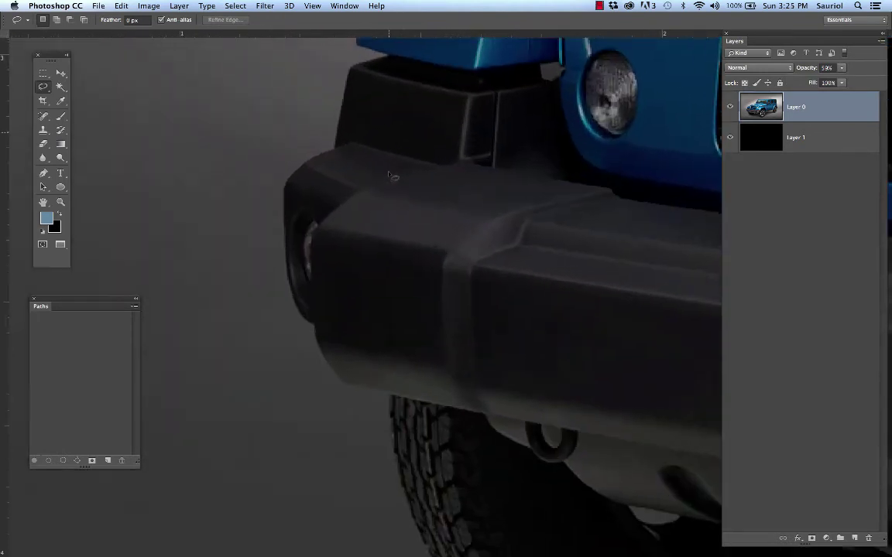
{"action": "scroll", "coordinate": [392, 175], "scroll_direction": "up", "scroll_amount": 2}
{"action": "mouse_move", "coordinate": [417, 185]}
{"action": "left_mouse_down"}
{"action": "mouse_move", "coordinate": [484, 194]}
{"action": "mouse_move", "coordinate": [484, 201]}
{"action": "left_mouse_up"}
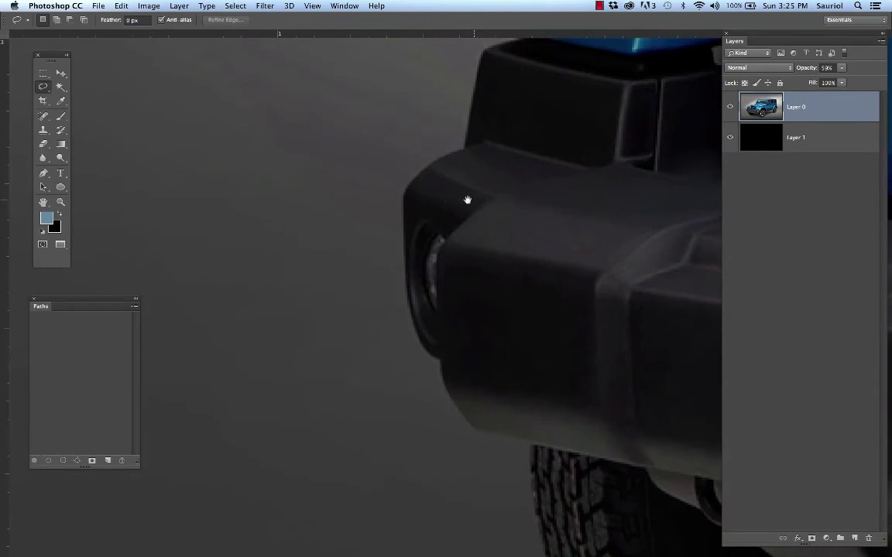
{"action": "key", "text": "p"}
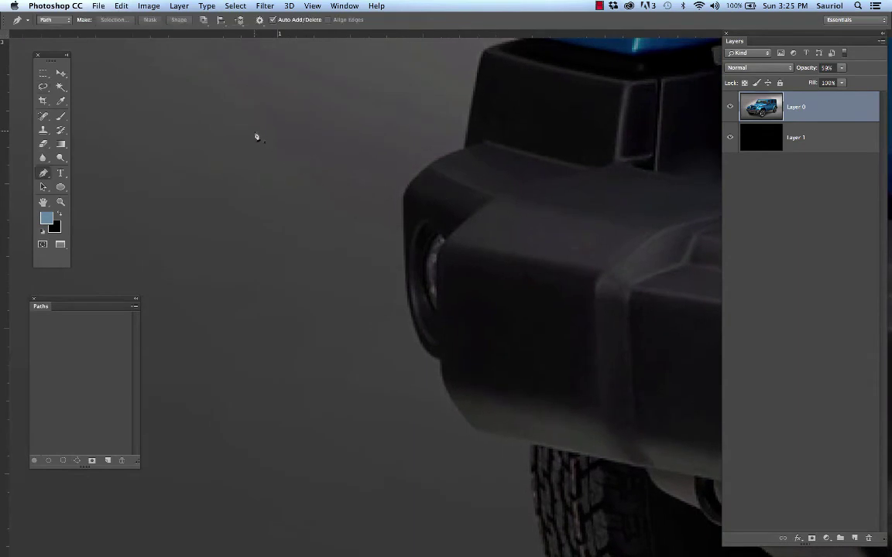
{"action": "left_click_drag", "start_coordinate": [102, 302], "coordinate": [86, 281]}
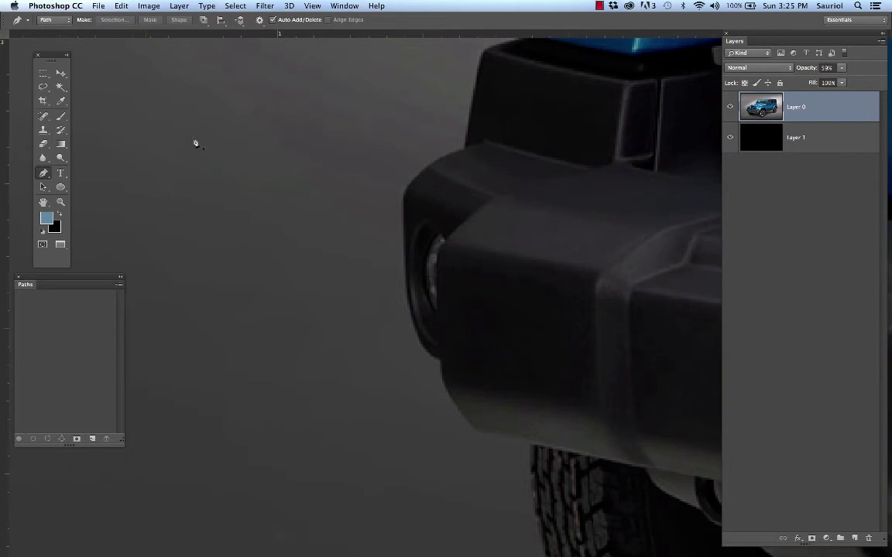
- Draw a closed four-sided practice path with straight segments on the grey background beside the bumper
{"action": "left_click", "coordinate": [193, 139]}
{"action": "left_click", "coordinate": [339, 142]}
{"action": "left_click", "coordinate": [354, 329]}
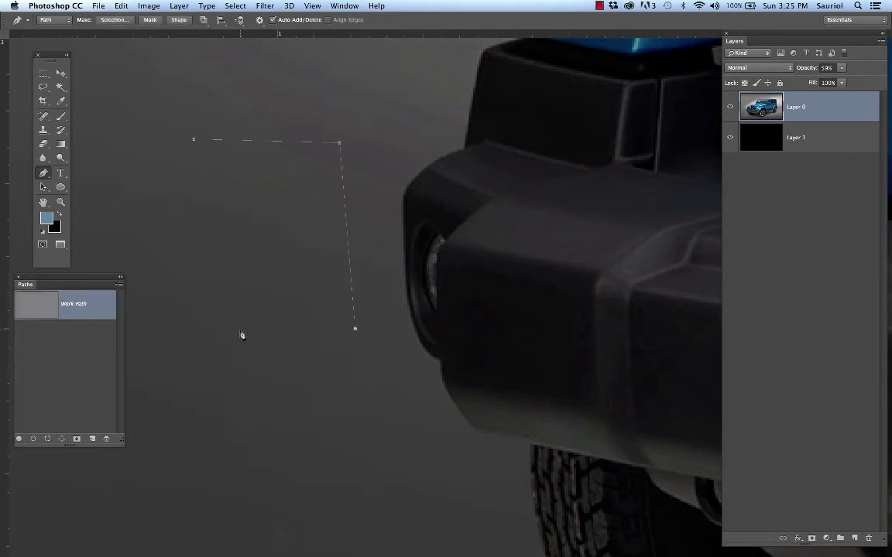
{"action": "left_click", "coordinate": [157, 323]}
{"action": "left_click", "coordinate": [194, 140]}
- Move corner anchors of the four-sided practice path to reshape it and delete the path
{"action": "left_click_drag", "start_coordinate": [184, 136], "coordinate": [248, 200]}
{"action": "left_click_drag", "start_coordinate": [211, 165], "coordinate": [191, 145]}
{"action": "left_click_drag", "start_coordinate": [355, 330], "coordinate": [333, 315]}
{"action": "key", "text": "BackSpace"}
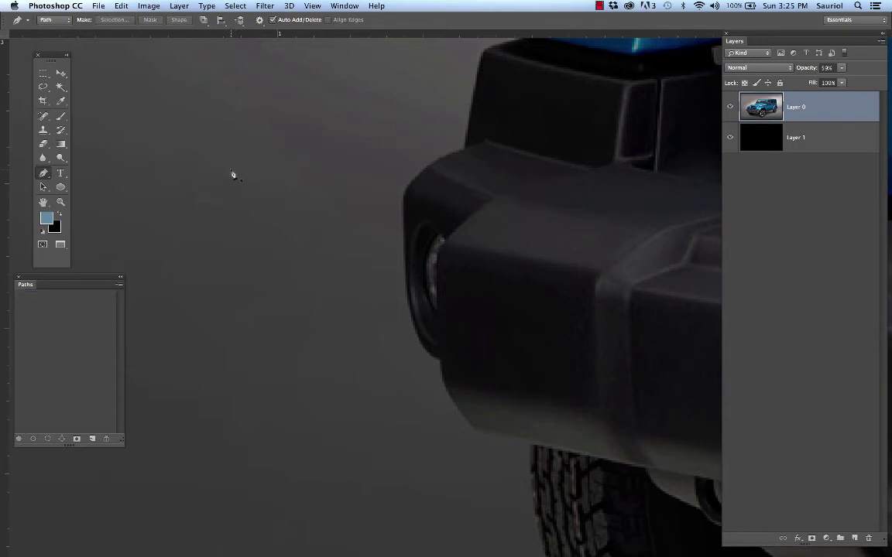
- Draw a closed, rounded practice path from three smooth anchor points on the grey background
{"action": "left_click_drag", "start_coordinate": [231, 169], "coordinate": [261, 172]}
{"action": "left_click_drag", "start_coordinate": [338, 255], "coordinate": [343, 306]}
{"action": "left_click_drag", "start_coordinate": [235, 356], "coordinate": [184, 356]}
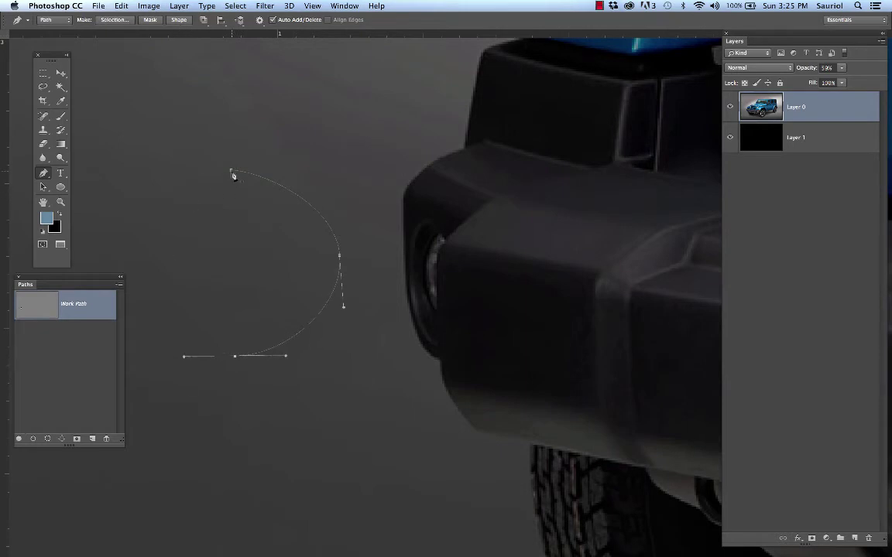
{"action": "left_click", "coordinate": [232, 173]}
- Adjust the direction handles at the rounded path's upper and lower anchors and delete the path
{"action": "left_click_drag", "start_coordinate": [233, 175], "coordinate": [288, 172]}
{"action": "left_click_drag", "start_coordinate": [237, 359], "coordinate": [189, 353]}
{"action": "left_click_drag", "start_coordinate": [233, 173], "coordinate": [334, 171]}
{"action": "left_click", "coordinate": [236, 358]}
{"action": "left_click_drag", "start_coordinate": [190, 355], "coordinate": [147, 356]}
{"action": "key", "text": "BackSpace"}
- Draw a rounded practice path with four smooth anchors, delete it and restore the accidentally deleted Layer 0
{"action": "left_click_drag", "start_coordinate": [277, 181], "coordinate": [277, 179]}
{"action": "left_click_drag", "start_coordinate": [323, 256], "coordinate": [323, 287]}
{"action": "left_click_drag", "start_coordinate": [256, 339], "coordinate": [202, 338]}
{"action": "left_click_drag", "start_coordinate": [175, 265], "coordinate": [175, 239]}
{"action": "key", "text": "super+z"}
{"action": "left_click_drag", "start_coordinate": [240, 180], "coordinate": [253, 181]}
{"action": "key", "text": "BackSpace"}
{"action": "key", "text": "BackSpace"}
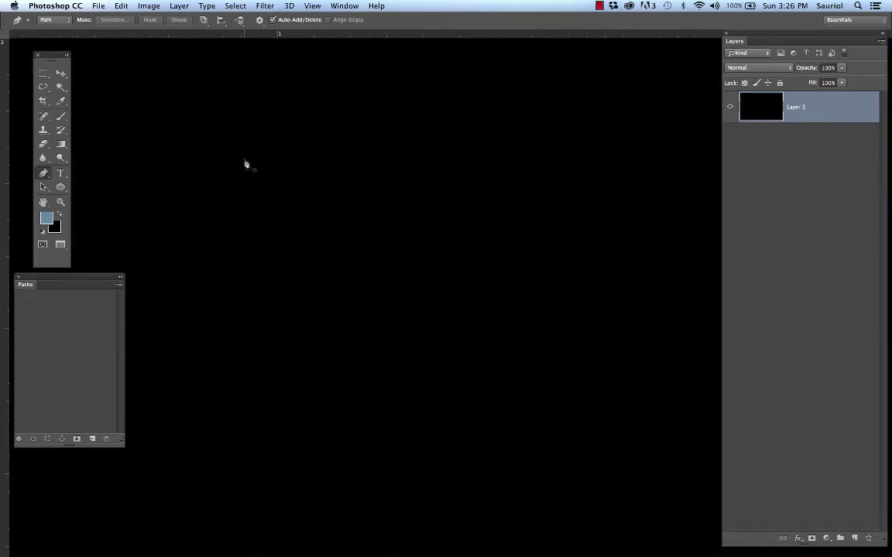
{"action": "key", "text": "super+z"}
- Draw another rounded practice path beside the bumper, undo its last edit, rework the top anchor's curve and delete it
{"action": "left_click_drag", "start_coordinate": [241, 153], "coordinate": [277, 157]}
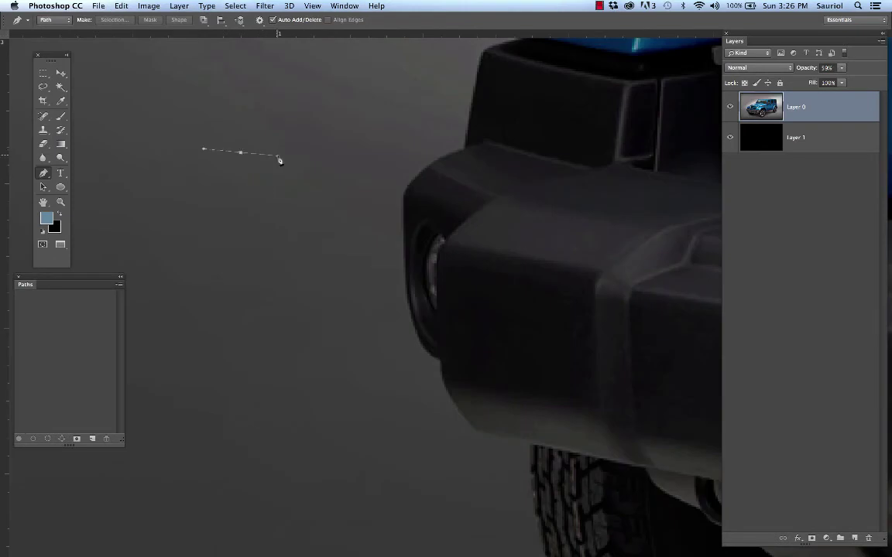
{"action": "left_click_drag", "start_coordinate": [346, 224], "coordinate": [344, 254]}
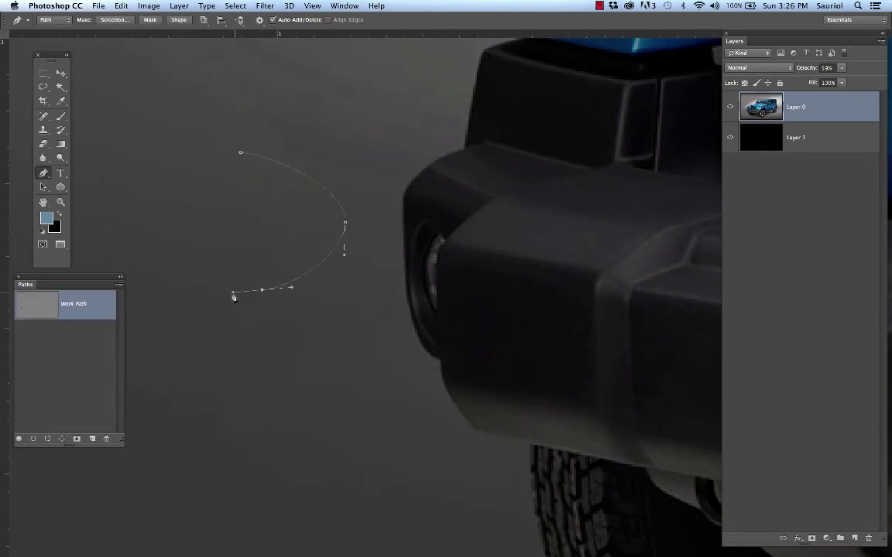
{"action": "left_click_drag", "start_coordinate": [179, 203], "coordinate": [177, 200]}
{"action": "key", "text": "super+z"}
{"action": "left_click_drag", "start_coordinate": [241, 154], "coordinate": [278, 157]}
{"action": "key", "text": "BackSpace"}
- Draw a closed diamond-shaped practice path with four corner anchors on the grey background
{"action": "left_click", "coordinate": [235, 151]}
{"action": "left_click", "coordinate": [316, 211]}
{"action": "left_click", "coordinate": [222, 309]}
{"action": "left_click", "coordinate": [128, 201]}
{"action": "left_click", "coordinate": [235, 151]}
- Convert the diamond's side anchors to smooth points, reshape its upper edge and delete the path
{"action": "left_click_drag", "start_coordinate": [315, 213], "coordinate": [314, 271]}
{"action": "mouse_move", "coordinate": [315, 271]}
{"action": "left_mouse_down"}
{"action": "mouse_move", "coordinate": [215, 206]}
{"action": "mouse_move", "coordinate": [317, 212]}
{"action": "mouse_move", "coordinate": [316, 280]}
{"action": "left_mouse_up"}
{"action": "left_click_drag", "start_coordinate": [128, 201], "coordinate": [128, 151]}
{"action": "left_click_drag", "start_coordinate": [130, 206], "coordinate": [173, 177]}
{"action": "left_click", "coordinate": [174, 174]}
{"action": "left_click_drag", "start_coordinate": [175, 177], "coordinate": [192, 191]}
{"action": "key", "text": "BackSpace"}
{"action": "key", "text": "BackSpace"}
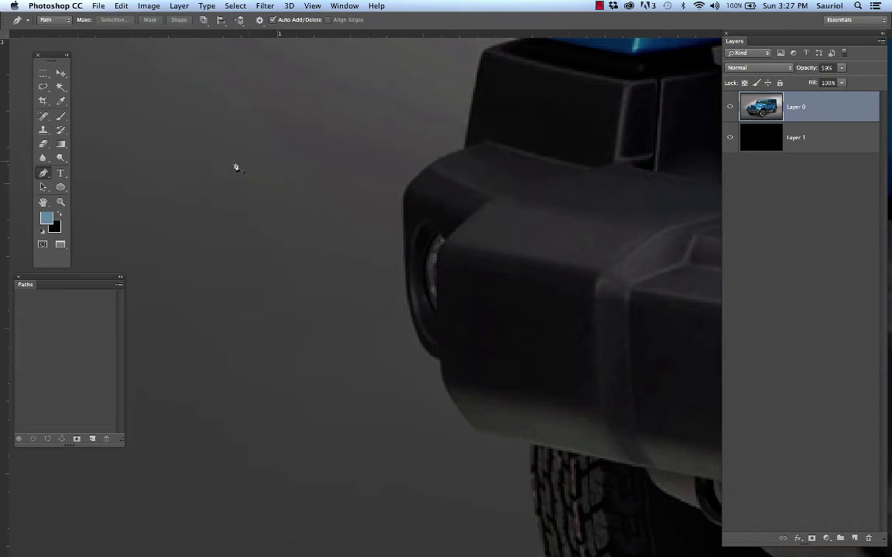
- Draw a small closed triangular practice path with straight segments on the grey background
{"action": "left_click", "coordinate": [232, 157]}
{"action": "left_click", "coordinate": [297, 185]}
{"action": "left_click", "coordinate": [248, 221]}
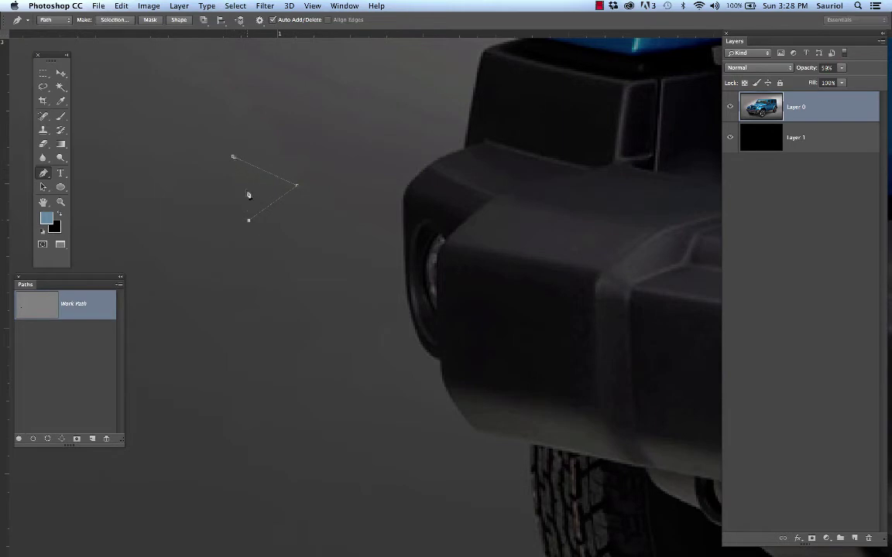
{"action": "left_click", "coordinate": [234, 159]}
- Reshape the triangular practice path by moving and converting its anchor points and delete it
{"action": "left_click_drag", "start_coordinate": [298, 187], "coordinate": [345, 243]}
{"action": "left_click_drag", "start_coordinate": [289, 229], "coordinate": [323, 232]}
{"action": "left_click", "coordinate": [290, 226]}
{"action": "left_click", "coordinate": [248, 221]}
{"action": "left_click_drag", "start_coordinate": [271, 185], "coordinate": [243, 237]}
{"action": "key", "text": "BackSpace"}
- Draw an open, curved practice path beside the bumper and rework the direction handle of its lower anchor
{"action": "left_click", "coordinate": [233, 158]}
{"action": "left_click_drag", "start_coordinate": [333, 304], "coordinate": [309, 335]}
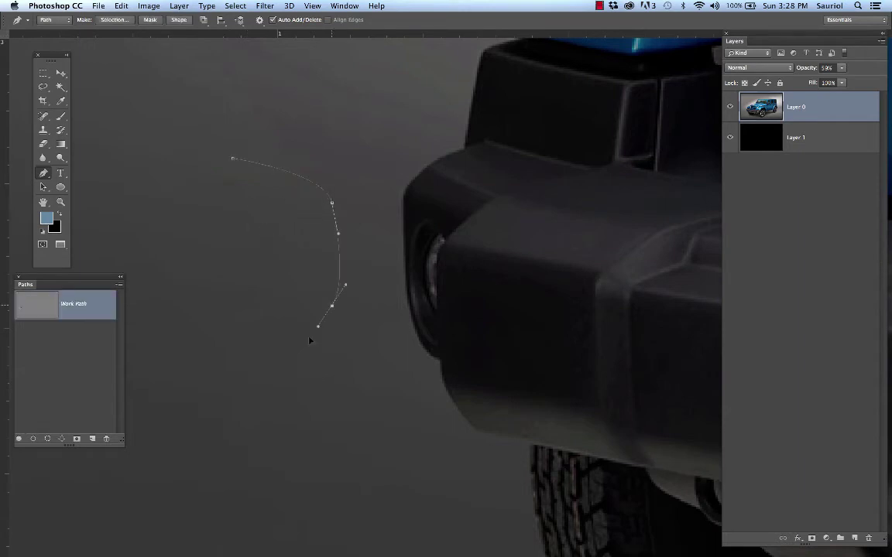
{"action": "left_click", "coordinate": [232, 317], "text": "super"}
{"action": "left_click", "coordinate": [342, 290]}
{"action": "left_click_drag", "start_coordinate": [342, 288], "coordinate": [309, 337]}
- Step back and forth through the path edits and redirect the lower anchor's outgoing direction handle
{"action": "key", "text": "super+alt+z"}
{"action": "key", "text": "super+alt+z"}
{"action": "key", "text": "super+shift+z"}
{"action": "key", "text": "super+shift+z"}
{"action": "left_click_drag", "start_coordinate": [320, 322], "coordinate": [230, 271]}
{"action": "left_click_drag", "start_coordinate": [332, 309], "coordinate": [326, 337]}
- Step back the handle edits, extend the practice path with another curved anchor and delete the whole path
{"action": "key", "text": "ctrl+alt+z"}
{"action": "key", "text": "ctrl+alt+z"}
{"action": "key", "text": "ctrl+alt+z"}
{"action": "left_click_drag", "start_coordinate": [333, 310], "coordinate": [284, 334]}
{"action": "left_click_drag", "start_coordinate": [175, 234], "coordinate": [162, 195]}
{"action": "key", "text": "BackSpace"}
{"action": "key", "text": "BackSpace"}
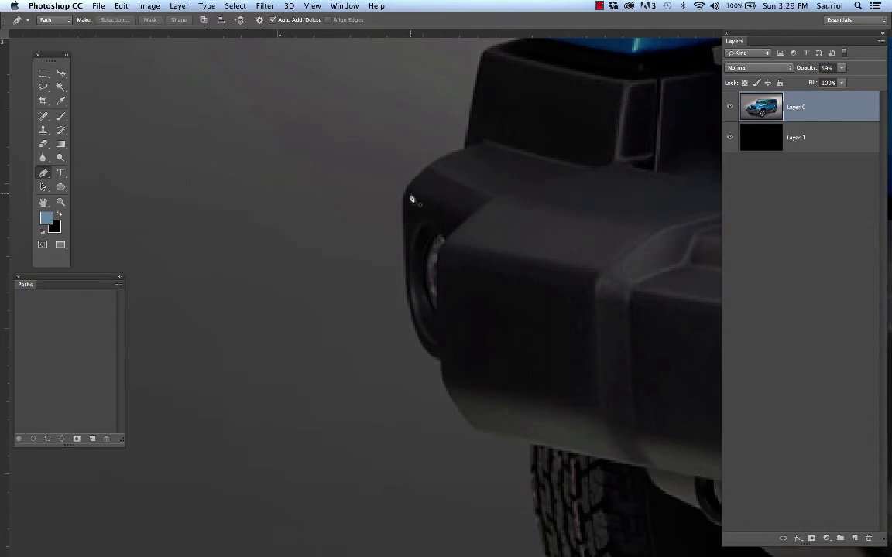
- Enlarge the bumper's outer upper corner until its pixel edge against the grey background can be judged
{"action": "scroll", "coordinate": [408, 205], "scroll_direction": "up", "scroll_amount": 3}
{"action": "scroll", "coordinate": [408, 206], "scroll_direction": "up", "scroll_amount": 2}
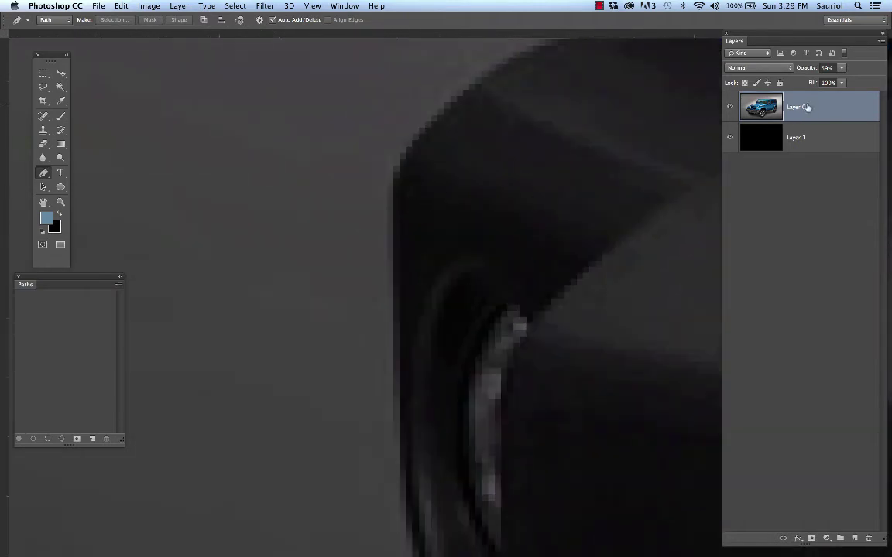
- Raise Layer 0's opacity to 100% and hide the black Layer 1 beneath it
{"action": "left_click", "coordinate": [842, 67]}
{"action": "left_click_drag", "start_coordinate": [843, 81], "coordinate": [873, 82]}
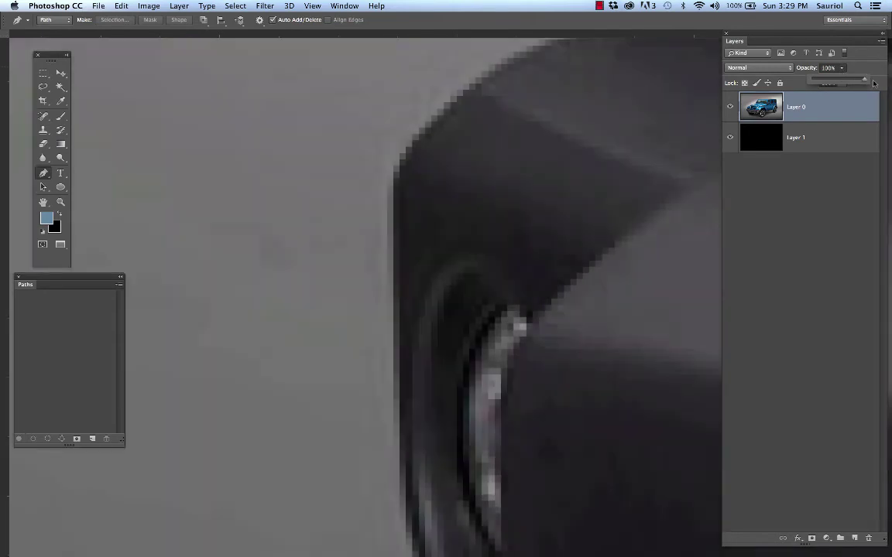
{"action": "mouse_move", "coordinate": [873, 82]}
{"action": "left_mouse_down"}
{"action": "mouse_move", "coordinate": [847, 82]}
{"action": "mouse_move", "coordinate": [868, 85]}
{"action": "left_mouse_up"}
{"action": "left_click", "coordinate": [660, 128]}
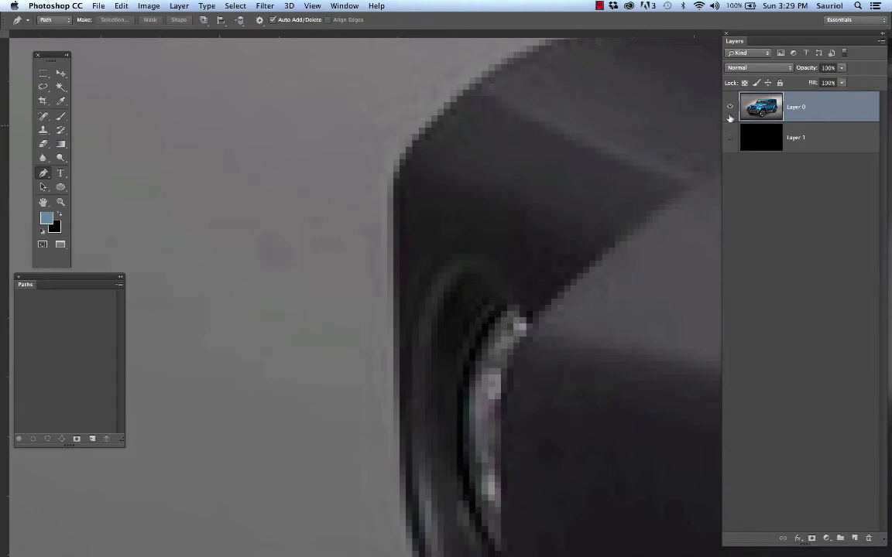
- Preview Layer 0 at 63% opacity over transparency, restore it to 100%, and show Layer 1 again
{"action": "left_click", "coordinate": [843, 68]}
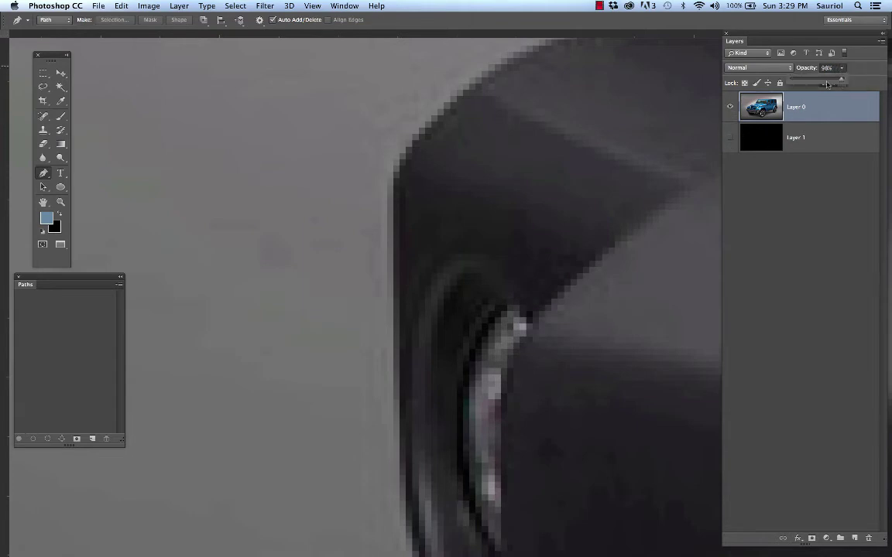
{"action": "left_click_drag", "start_coordinate": [844, 82], "coordinate": [825, 85]}
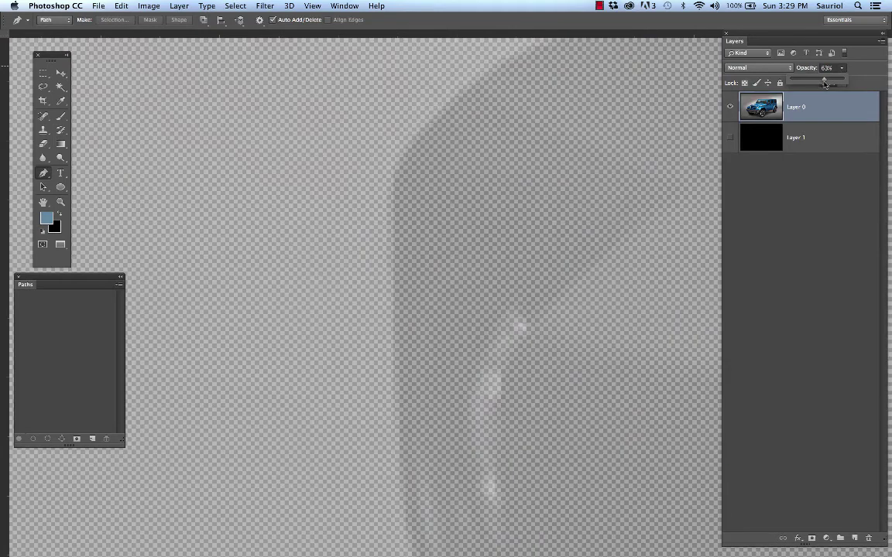
{"action": "left_click_drag", "start_coordinate": [826, 86], "coordinate": [845, 84]}
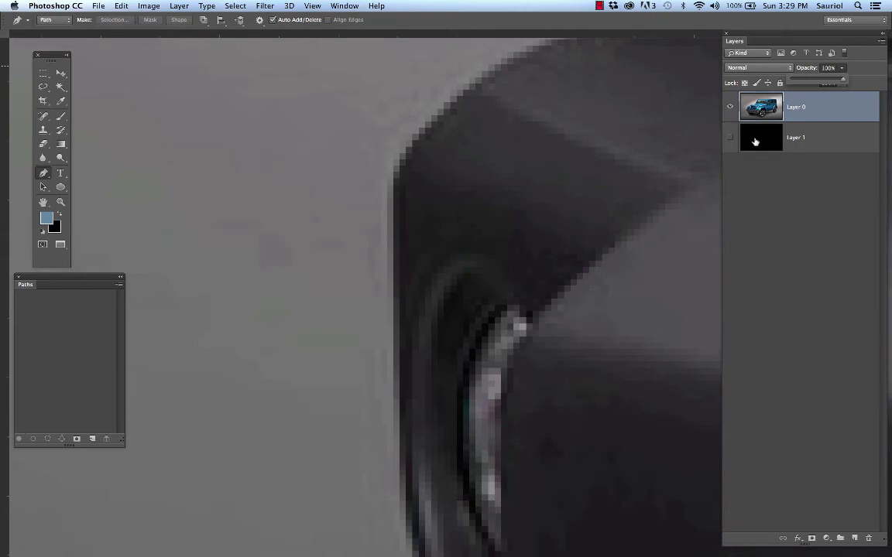
{"action": "left_click", "coordinate": [729, 137]}
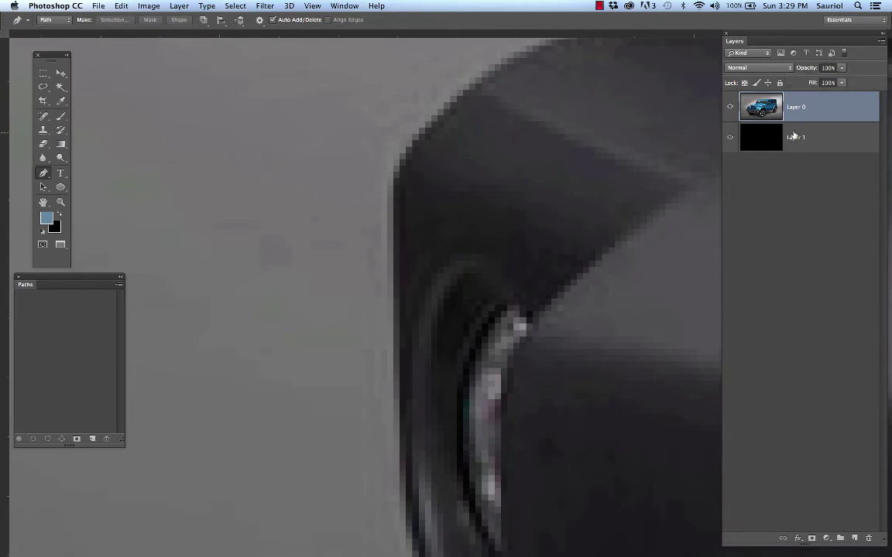
- Lower Layer 0's opacity to 52% so the photo is dimmed by the black layer below
{"action": "left_click", "coordinate": [786, 138]}
{"action": "left_click", "coordinate": [736, 95]}
{"action": "left_click", "coordinate": [842, 83]}
{"action": "left_click_drag", "start_coordinate": [827, 82], "coordinate": [821, 82]}
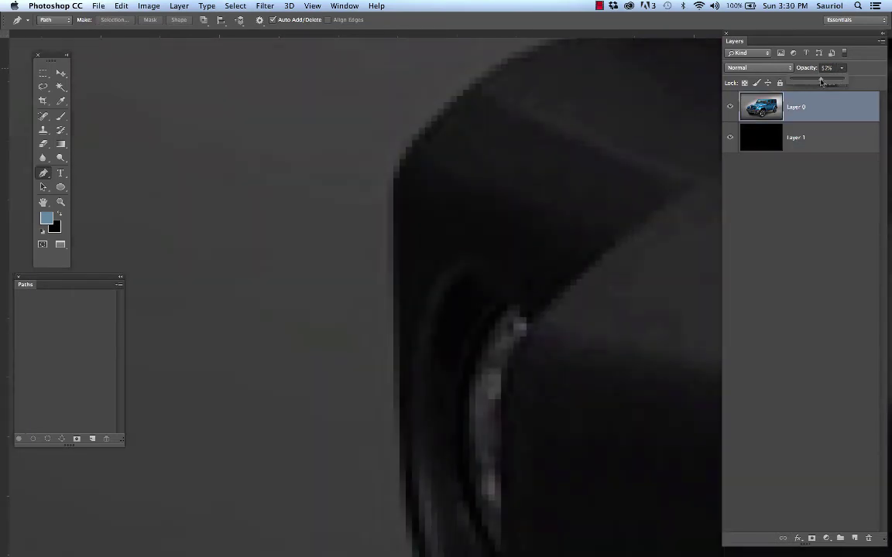
- Set the foreground color to white and fill Layer 1 with it
{"action": "left_click", "coordinate": [836, 141]}
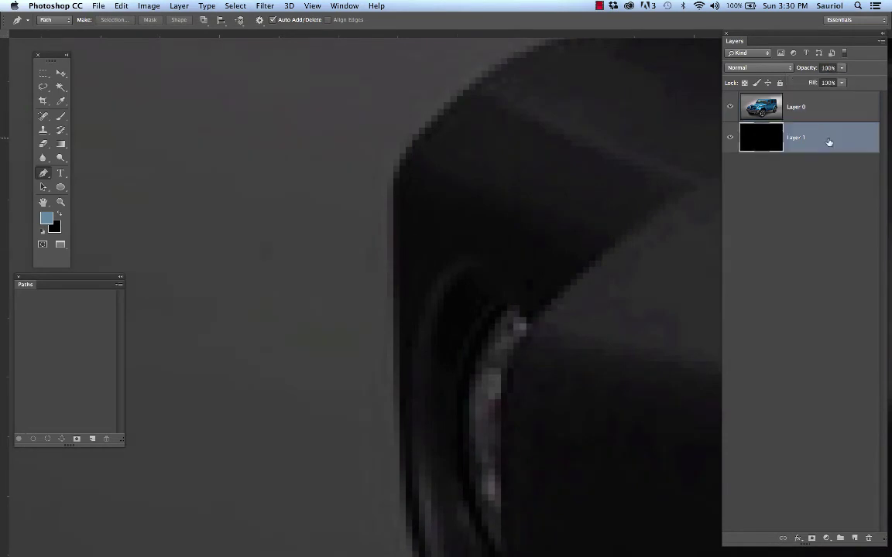
{"action": "left_click", "coordinate": [47, 220]}
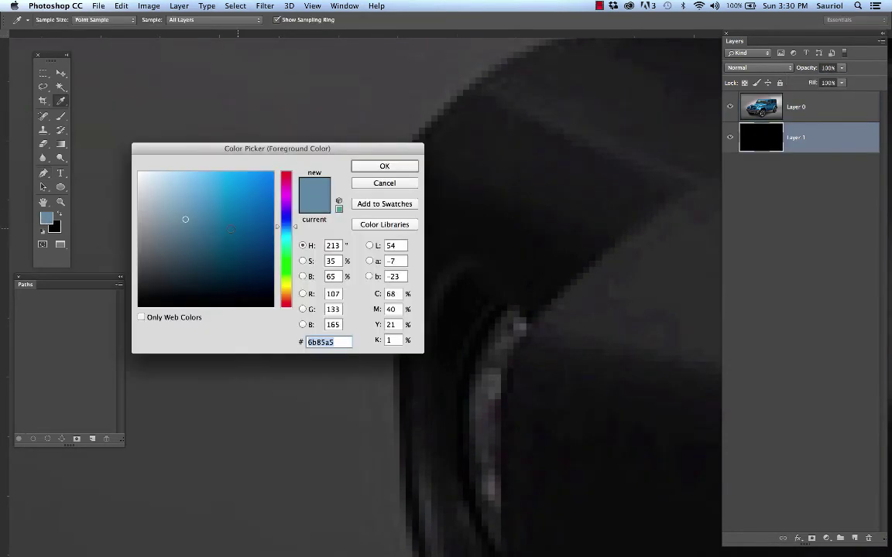
{"action": "left_click", "coordinate": [140, 172]}
{"action": "left_click", "coordinate": [371, 168]}
{"action": "key", "text": "p"}
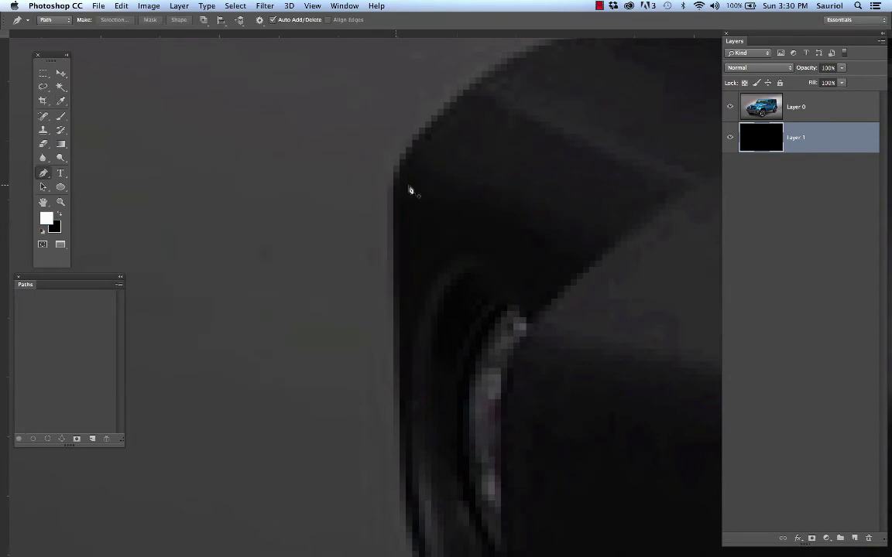
{"action": "key", "text": "alt+BackSpace"}
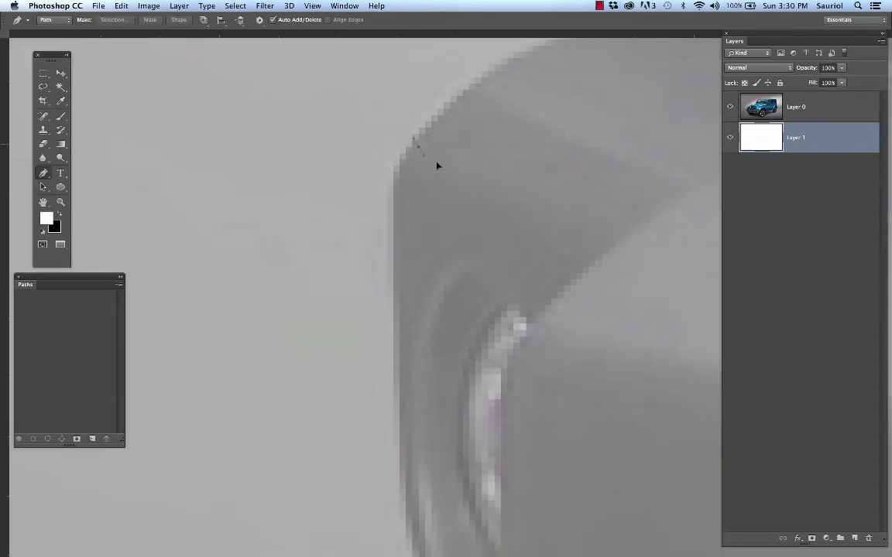
{"action": "left_click_drag", "start_coordinate": [488, 165], "coordinate": [499, 165]}
{"action": "left_click", "coordinate": [552, 147]}
{"action": "left_click_drag", "start_coordinate": [500, 115], "coordinate": [536, 115]}
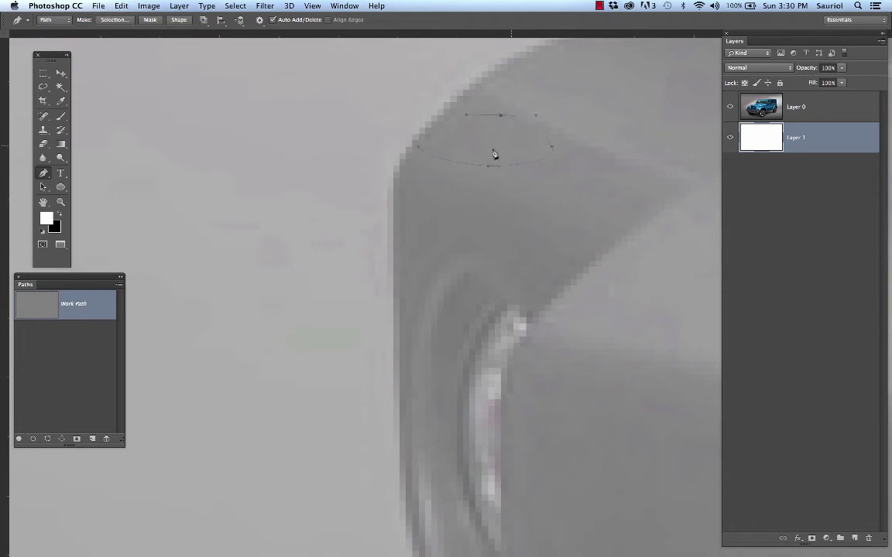
{"action": "key", "text": "BackSpace"}
{"action": "key", "text": "BackSpace"}
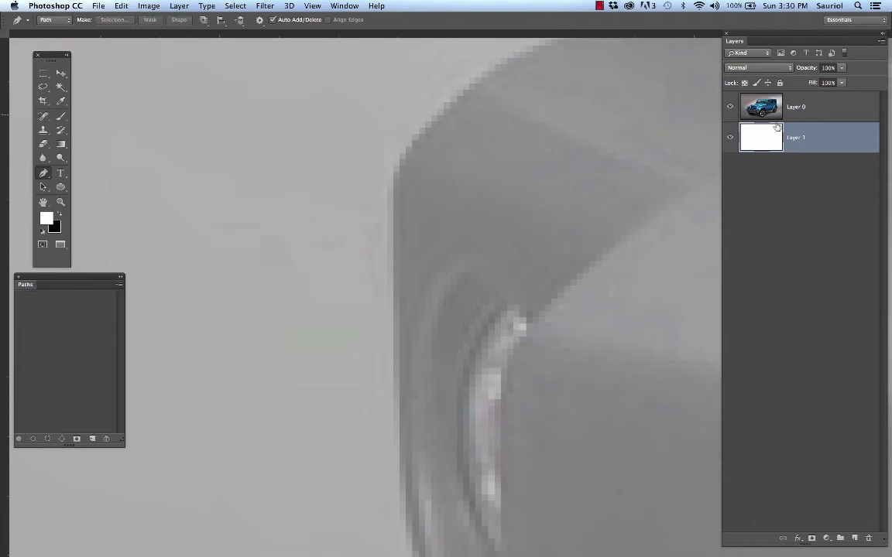
- Invert Layer 1 to turn the backdrop black
{"action": "key", "text": "super+i"}
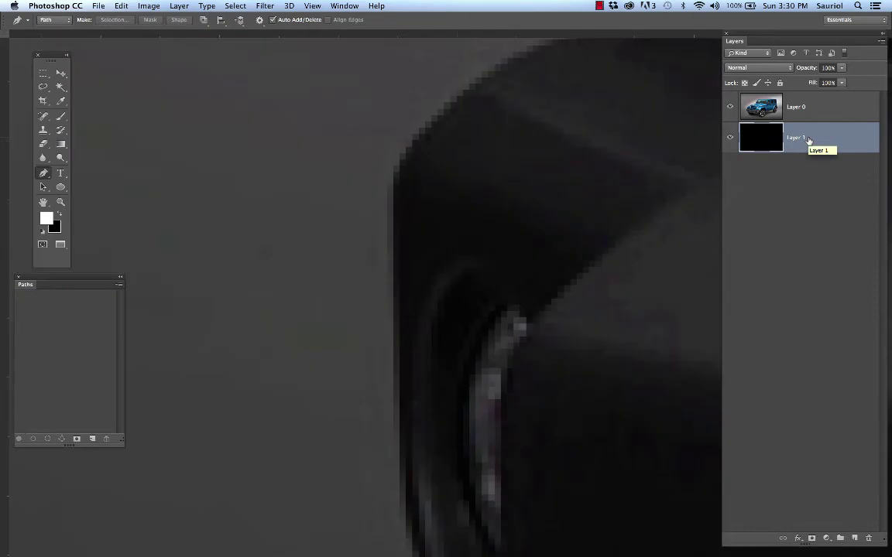
{"action": "left_click_drag", "start_coordinate": [418, 160], "coordinate": [450, 173]}
{"action": "left_click_drag", "start_coordinate": [487, 108], "coordinate": [445, 110]}
{"action": "left_click_drag", "start_coordinate": [374, 121], "coordinate": [334, 151]}
{"action": "key", "text": "BackSpace"}
{"action": "key", "text": "BackSpace"}
- Start a Pen path on the left edge of the black bumper section and add an anchor on its rounded corner
{"action": "left_click_drag", "start_coordinate": [394, 191], "coordinate": [394, 168]}
{"action": "scroll", "coordinate": [432, 172], "scroll_direction": "up", "scroll_amount": 1}
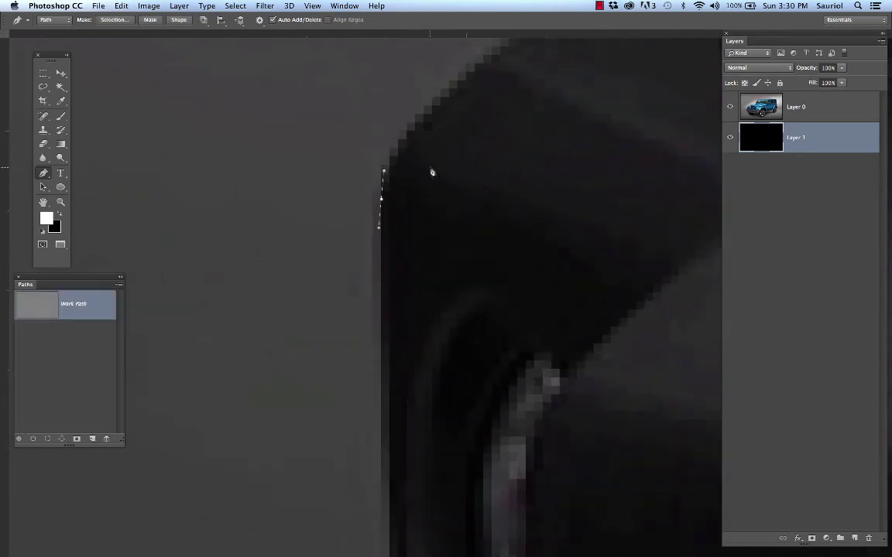
{"action": "left_click", "coordinate": [417, 126]}
{"action": "left_click_drag", "start_coordinate": [475, 121], "coordinate": [303, 249]}
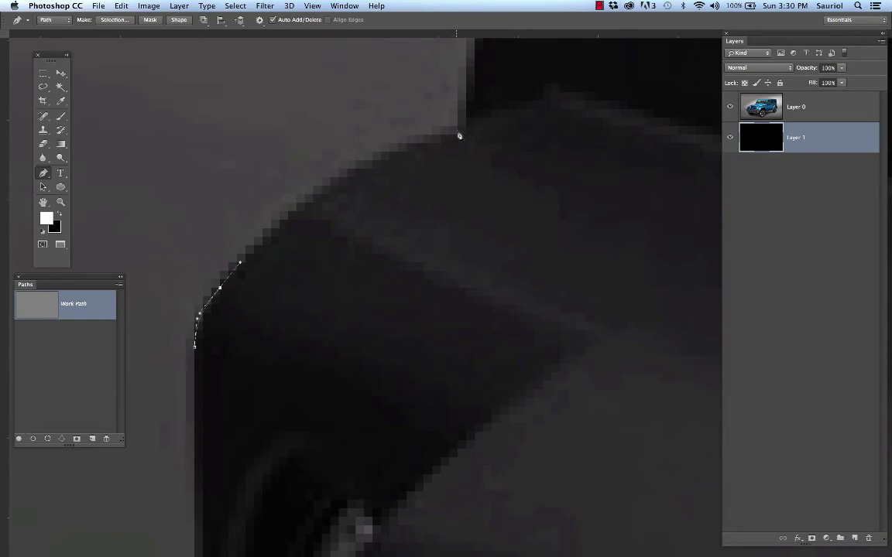
- Curve the path along the rounded upper edge to the notch and adjust its handles to fit the contour
{"action": "left_click_drag", "start_coordinate": [459, 136], "coordinate": [519, 122]}
{"action": "left_click", "coordinate": [372, 153], "text": "ctrl"}
{"action": "left_click", "coordinate": [458, 136]}
{"action": "left_click_drag", "start_coordinate": [395, 149], "coordinate": [338, 158]}
{"action": "left_click", "coordinate": [240, 263]}
{"action": "left_click_drag", "start_coordinate": [449, 160], "coordinate": [387, 253]}
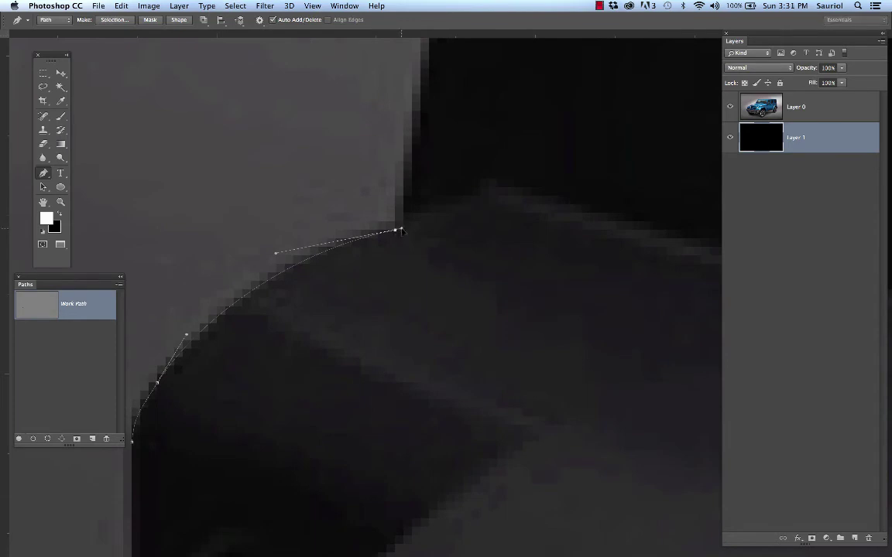
- Turn the path upward at the notch and extend it along the steep black edge to its upper corner
{"action": "left_click", "coordinate": [402, 197]}
{"action": "left_click", "coordinate": [404, 188]}
{"action": "scroll", "coordinate": [443, 175], "scroll_direction": "up", "scroll_amount": 10}
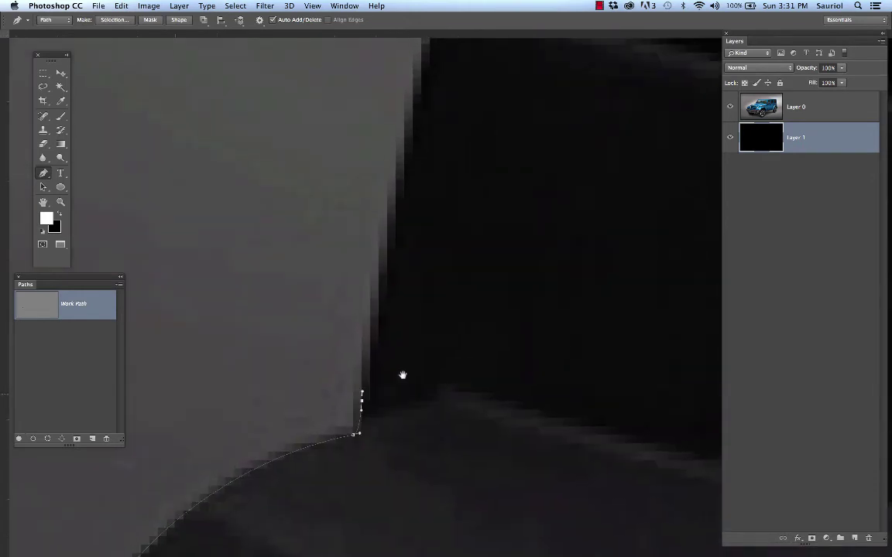
{"action": "scroll", "coordinate": [401, 299], "scroll_direction": "down", "scroll_amount": 3}
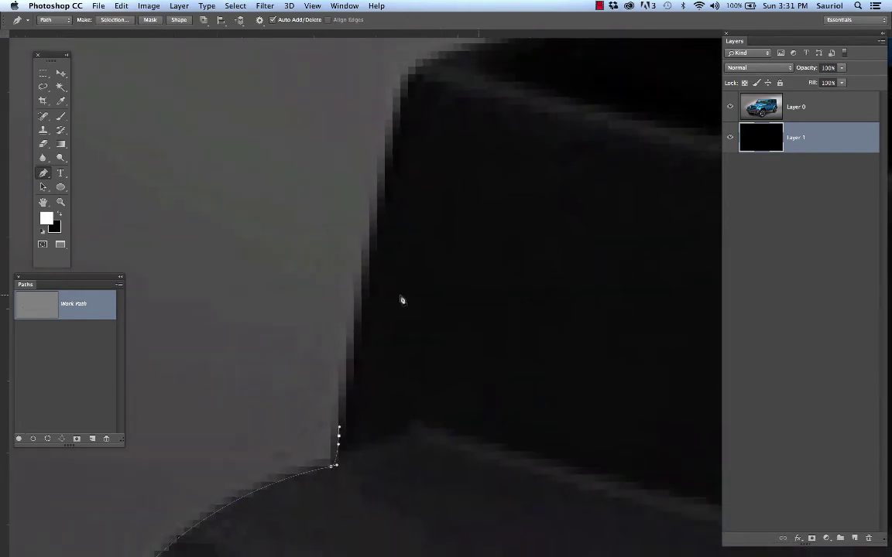
{"action": "left_click", "coordinate": [401, 78]}
{"action": "left_click_drag", "start_coordinate": [448, 106], "coordinate": [357, 140]}
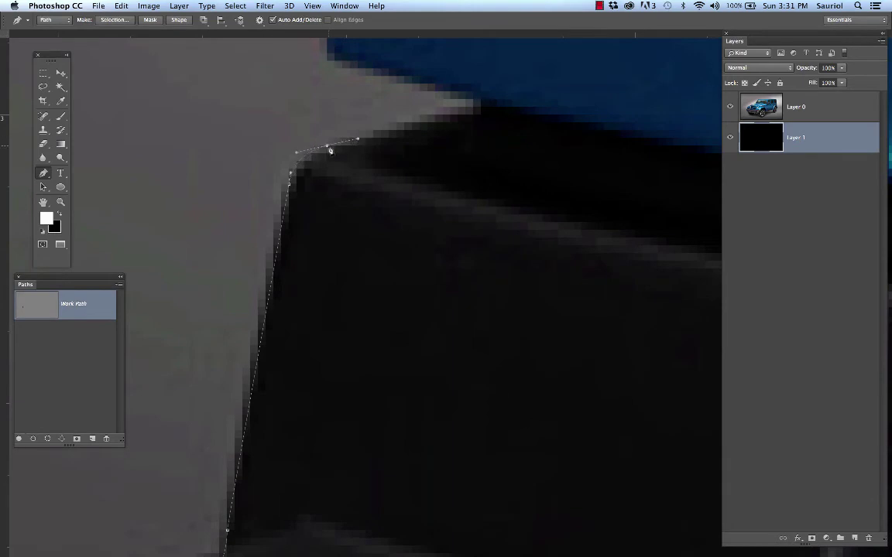
- Round the path over the black part's upper corner and continue to the gap's tip below the blue fender
{"action": "left_click", "coordinate": [312, 6]}
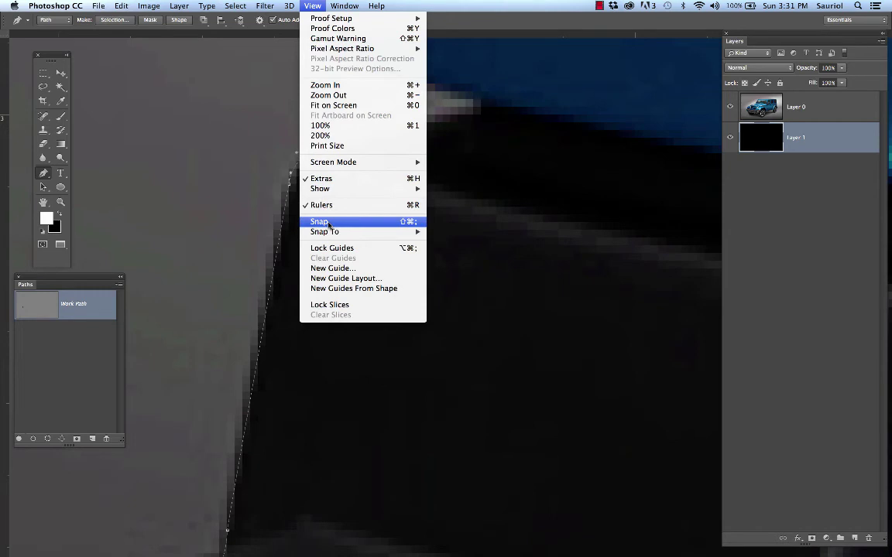
{"action": "left_click", "coordinate": [209, 184]}
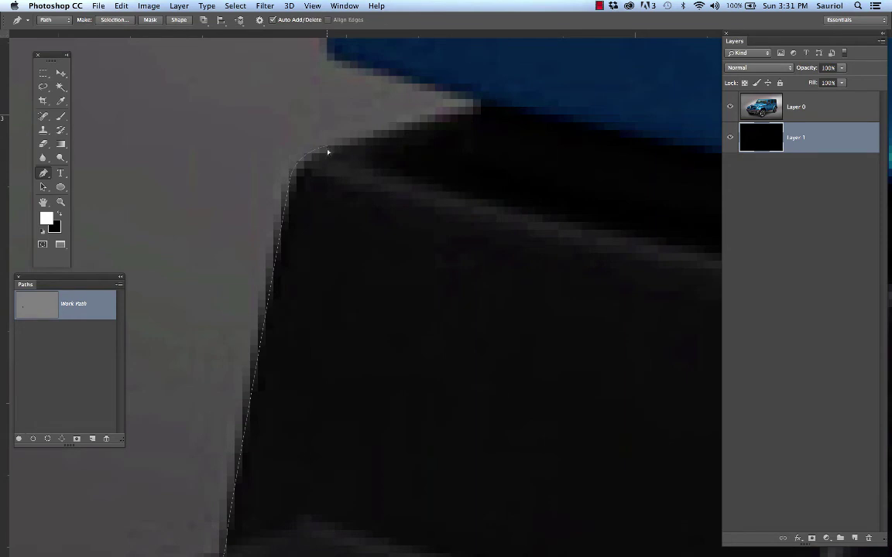
{"action": "left_click_drag", "start_coordinate": [327, 146], "coordinate": [352, 143]}
{"action": "left_click_drag", "start_coordinate": [480, 101], "coordinate": [494, 198]}
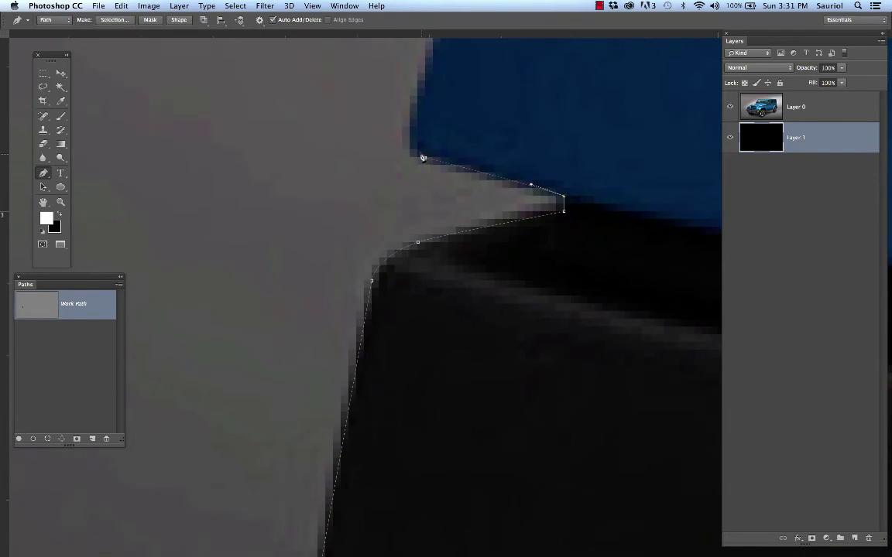
- Wrap the path around the blue fender's lower corner and run it up the side to the red marker light
{"action": "mouse_move", "coordinate": [409, 126]}
{"action": "left_mouse_down"}
{"action": "mouse_move", "coordinate": [416, 108]}
{"action": "mouse_move", "coordinate": [394, 215]}
{"action": "left_mouse_up"}
{"action": "left_click_drag", "start_coordinate": [401, 164], "coordinate": [380, 232]}
{"action": "scroll", "coordinate": [390, 196], "scroll_direction": "up", "scroll_amount": 5}
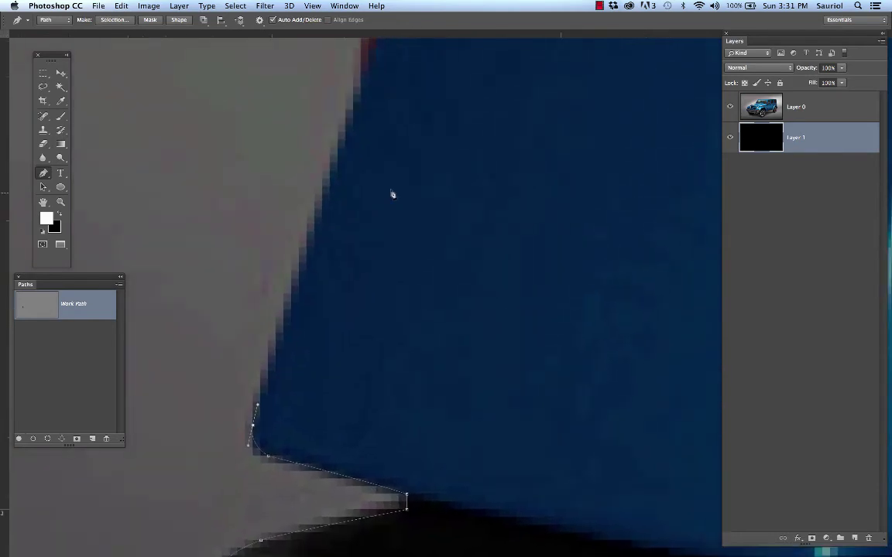
{"action": "scroll", "coordinate": [392, 194], "scroll_direction": "down", "scroll_amount": 2}
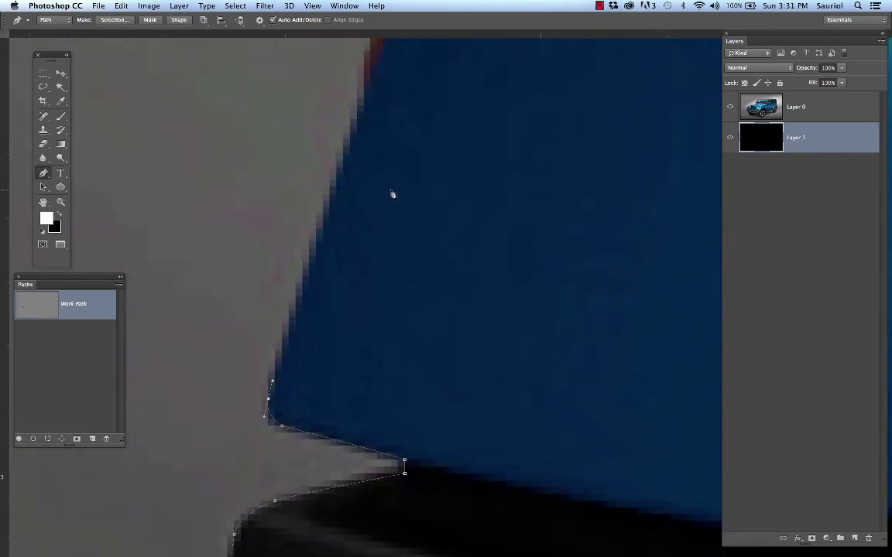
{"action": "left_click", "coordinate": [359, 116]}
{"action": "scroll", "coordinate": [379, 259], "scroll_direction": "up", "scroll_amount": 4}
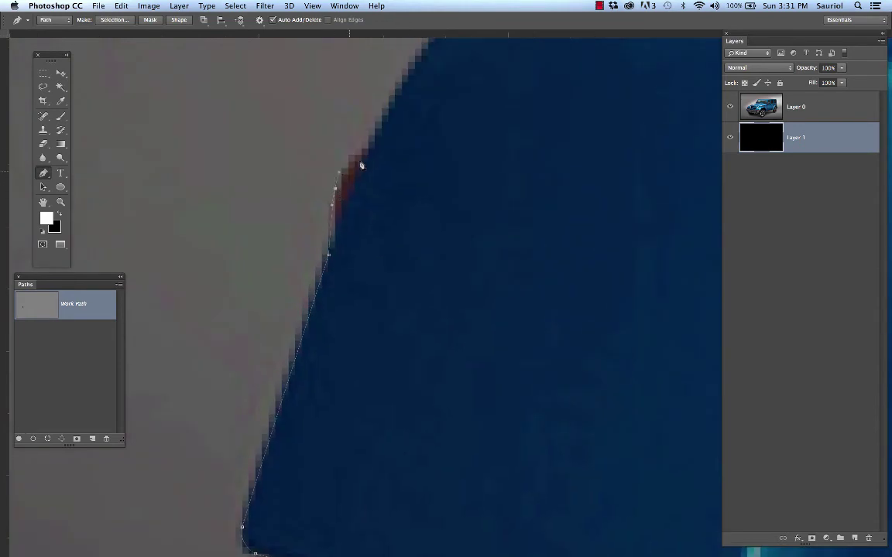
- Trace around the red marker light and reshape the anchor above it to follow the fender edge
{"action": "left_click_drag", "start_coordinate": [368, 148], "coordinate": [386, 139]}
{"action": "scroll", "coordinate": [402, 171], "scroll_direction": "up", "scroll_amount": 5}
{"action": "scroll", "coordinate": [402, 171], "scroll_direction": "right", "scroll_amount": 2}
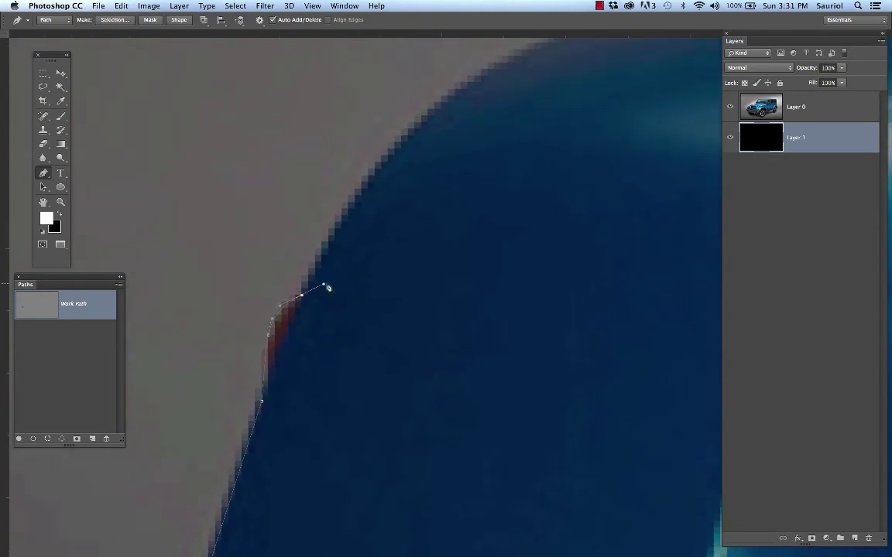
{"action": "left_click_drag", "start_coordinate": [302, 295], "coordinate": [302, 274]}
{"action": "left_click_drag", "start_coordinate": [300, 316], "coordinate": [302, 316]}
- Continue the path with curved segments along the blue fender's arched upper edge, adjusting the handles to fit
{"action": "left_click_drag", "start_coordinate": [389, 239], "coordinate": [271, 329]}
{"action": "left_click_drag", "start_coordinate": [317, 200], "coordinate": [389, 149]}
{"action": "left_click_drag", "start_coordinate": [438, 181], "coordinate": [230, 318]}
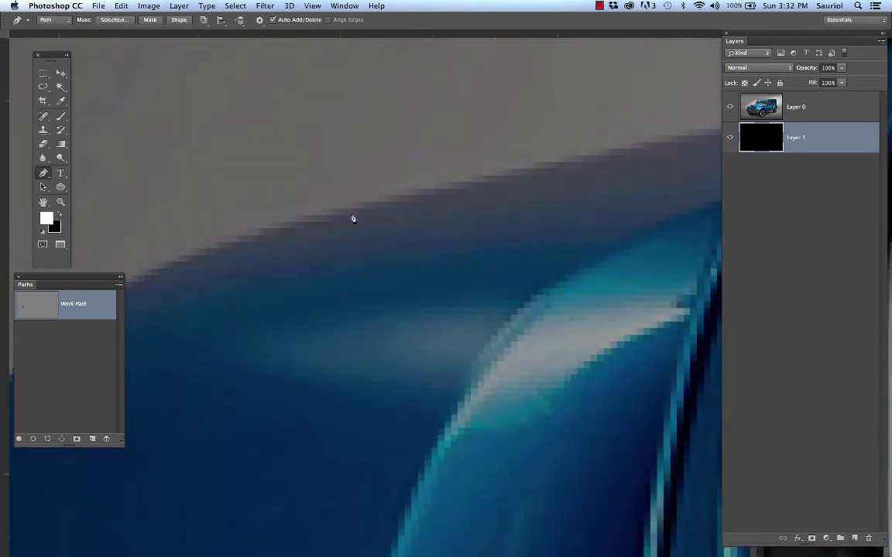
{"action": "left_click_drag", "start_coordinate": [436, 195], "coordinate": [474, 188]}
{"action": "left_click_drag", "start_coordinate": [304, 302], "coordinate": [430, 223]}
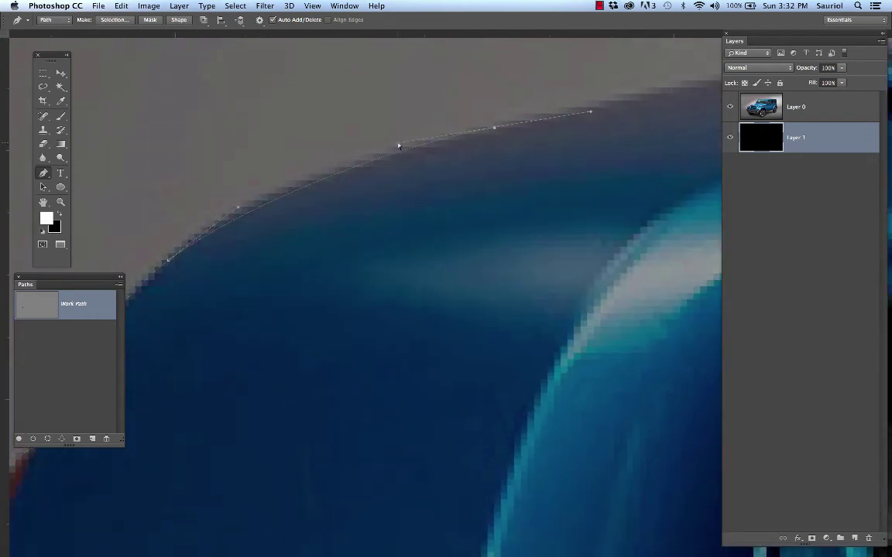
{"action": "left_click", "coordinate": [328, 161]}
{"action": "left_click_drag", "start_coordinate": [540, 155], "coordinate": [358, 236]}
- Extend the path along the fender's top edge to the point where it meets the headlight surround
{"action": "scroll", "coordinate": [357, 236], "scroll_direction": "right", "scroll_amount": 10}
{"action": "scroll", "coordinate": [357, 236], "scroll_direction": "up", "scroll_amount": 4}
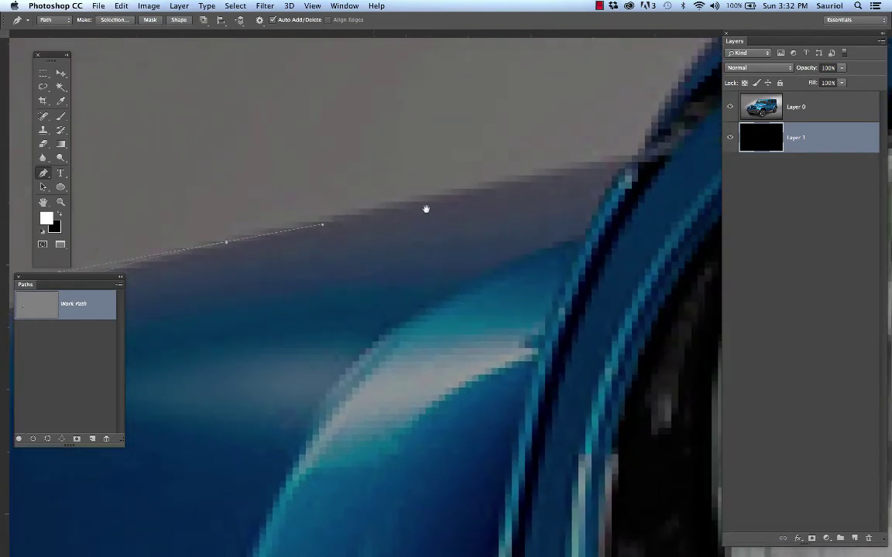
{"action": "scroll", "coordinate": [636, 159], "scroll_direction": "down", "scroll_amount": 5}
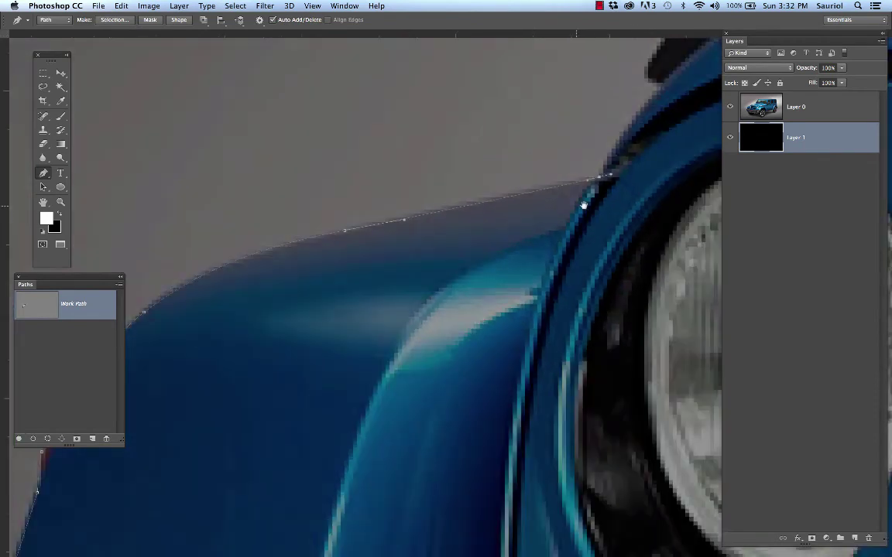
{"action": "scroll", "coordinate": [511, 260], "scroll_direction": "up", "scroll_amount": 3}
{"action": "scroll", "coordinate": [511, 263], "scroll_direction": "up", "scroll_amount": 4}
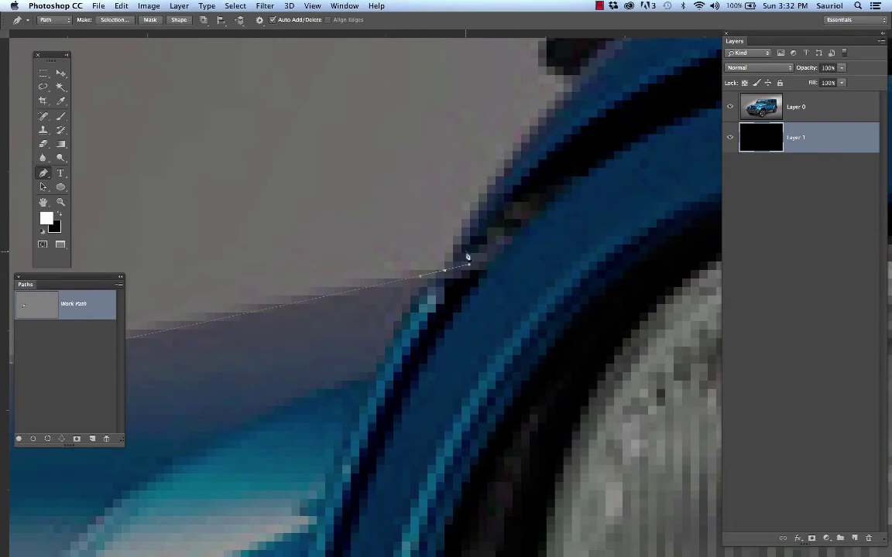
{"action": "left_click_drag", "start_coordinate": [444, 273], "coordinate": [437, 275]}
- Turn the path up the blue body edge above the headlight to the base of the black hood latch
{"action": "left_click_drag", "start_coordinate": [437, 275], "coordinate": [458, 211]}
{"action": "left_click_drag", "start_coordinate": [542, 140], "coordinate": [458, 227]}
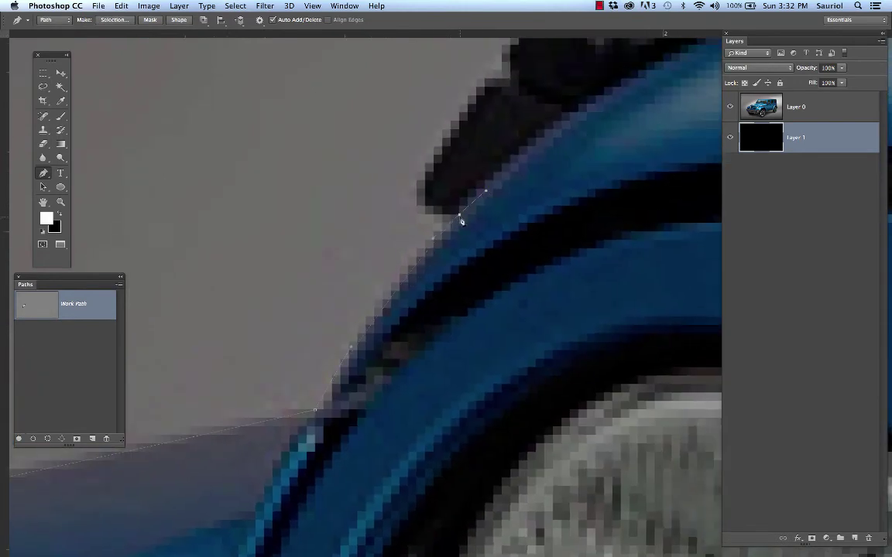
{"action": "left_click_drag", "start_coordinate": [461, 220], "coordinate": [447, 210]}
- Trace the path around the black hood latch's base and up its outer edge past the notch between its parts
{"action": "left_click", "coordinate": [426, 180]}
{"action": "left_click", "coordinate": [439, 157]}
{"action": "left_click_drag", "start_coordinate": [463, 170], "coordinate": [405, 237]}
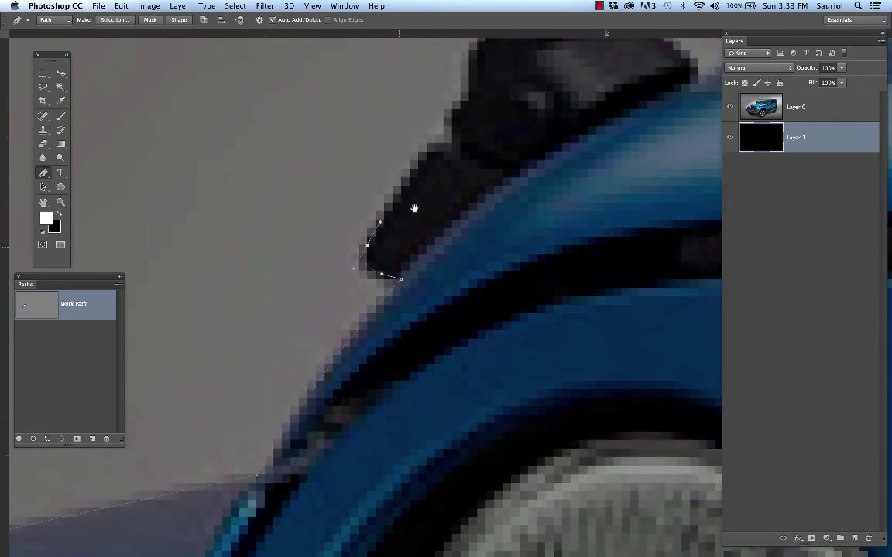
{"action": "left_click_drag", "start_coordinate": [434, 144], "coordinate": [451, 136]}
{"action": "left_click_drag", "start_coordinate": [469, 100], "coordinate": [453, 220]}
{"action": "left_click_drag", "start_coordinate": [426, 183], "coordinate": [436, 155]}
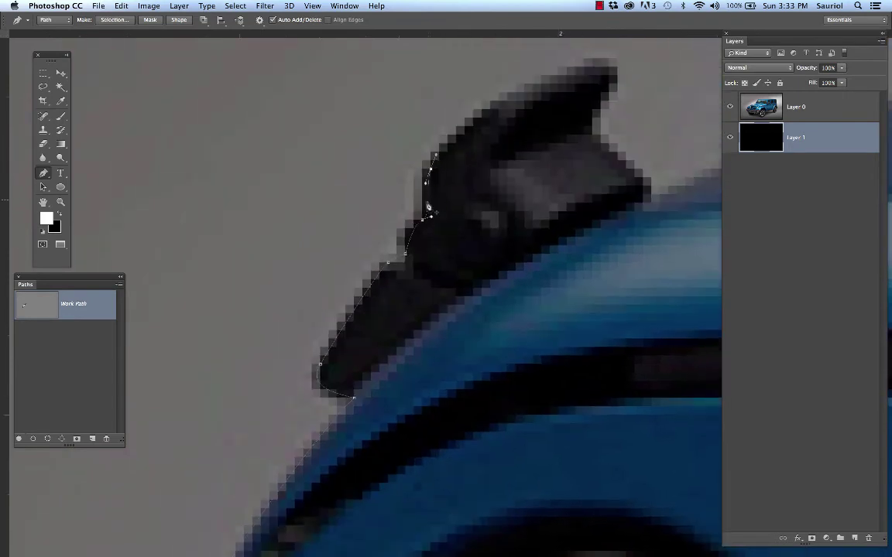
{"action": "key", "text": "super+z"}
{"action": "left_click_drag", "start_coordinate": [431, 177], "coordinate": [413, 146]}
{"action": "key", "text": "super+z"}
- Continue the path from the latch's shoulder over its pointed tip and down the far side to the blue hood
{"action": "left_click_drag", "start_coordinate": [431, 159], "coordinate": [439, 156]}
{"action": "left_click_drag", "start_coordinate": [514, 92], "coordinate": [537, 77]}
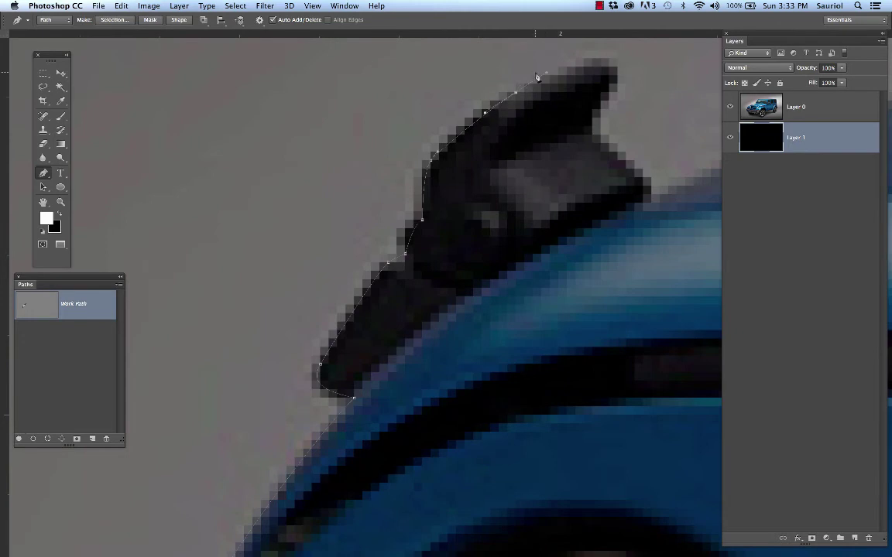
{"action": "left_click", "coordinate": [594, 60]}
{"action": "scroll", "coordinate": [619, 54], "scroll_direction": "up", "scroll_amount": 3}
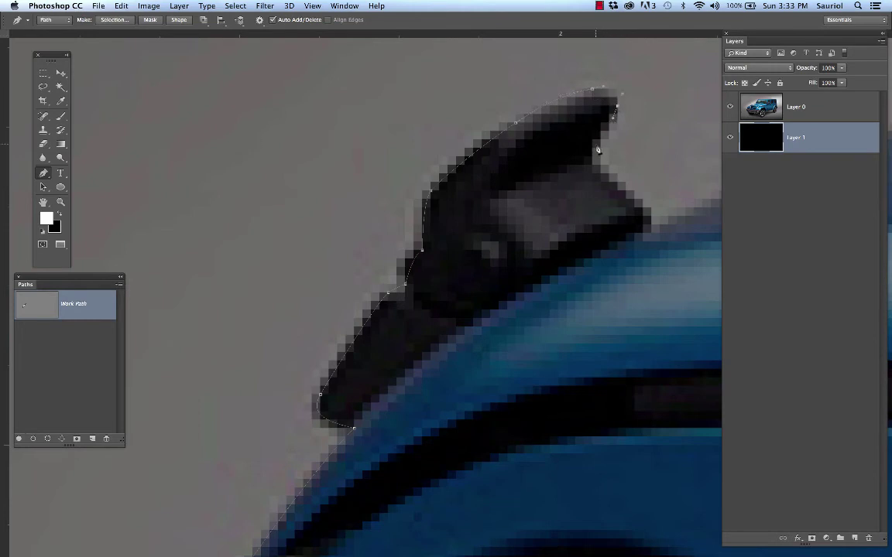
{"action": "left_click_drag", "start_coordinate": [592, 146], "coordinate": [606, 187]}
{"action": "left_click", "coordinate": [645, 206]}
{"action": "scroll", "coordinate": [619, 194], "scroll_direction": "down", "scroll_amount": 4}
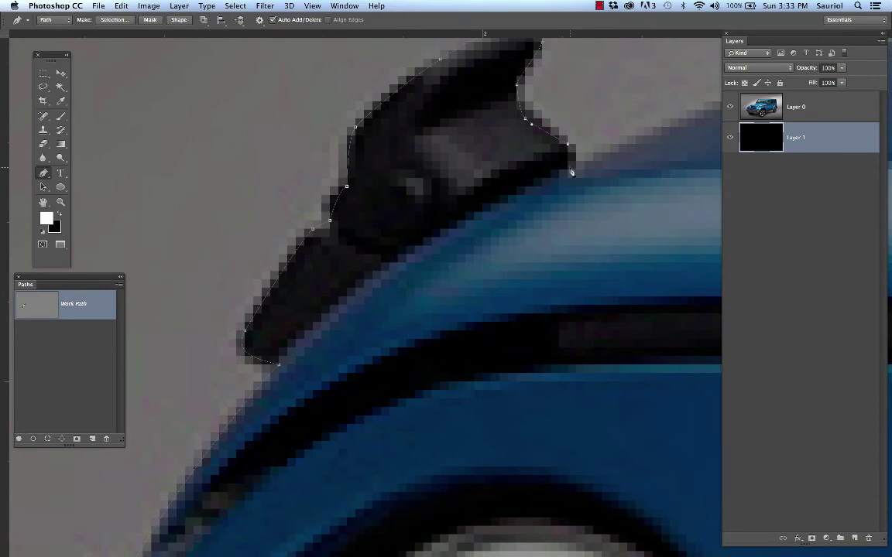
- Review the path traced so far from the bumper over the fender to the hood latch
{"action": "scroll", "coordinate": [605, 165], "scroll_direction": "down", "scroll_amount": 3}
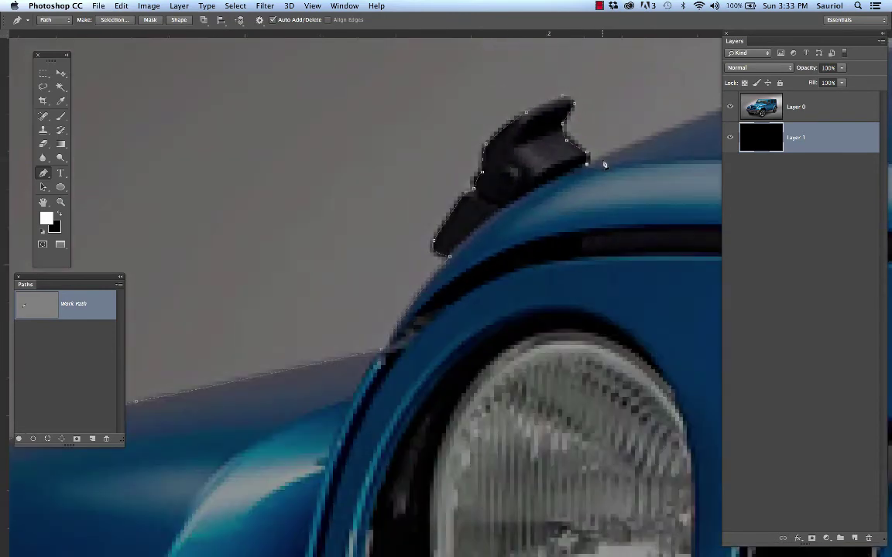
{"action": "scroll", "coordinate": [605, 165], "scroll_direction": "down", "scroll_amount": 1}
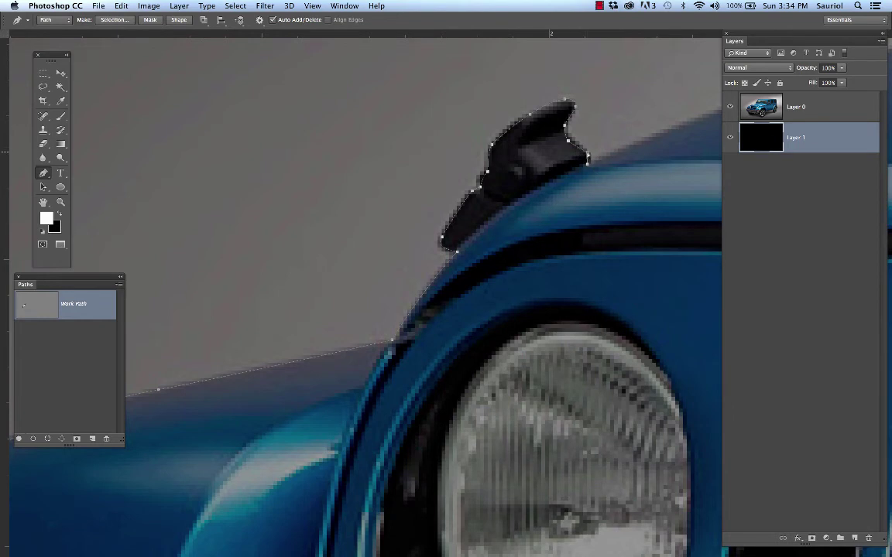
{"action": "left_click_drag", "start_coordinate": [569, 102], "coordinate": [505, 106]}
{"action": "key", "text": "super+z"}
{"action": "scroll", "coordinate": [597, 162], "scroll_direction": "down", "scroll_amount": 5}
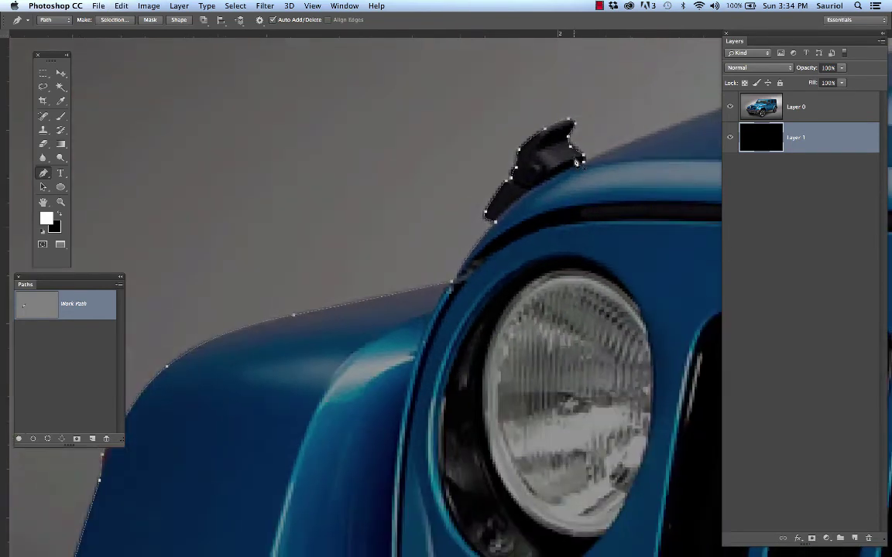
{"action": "scroll", "coordinate": [577, 160], "scroll_direction": "down", "scroll_amount": 2}
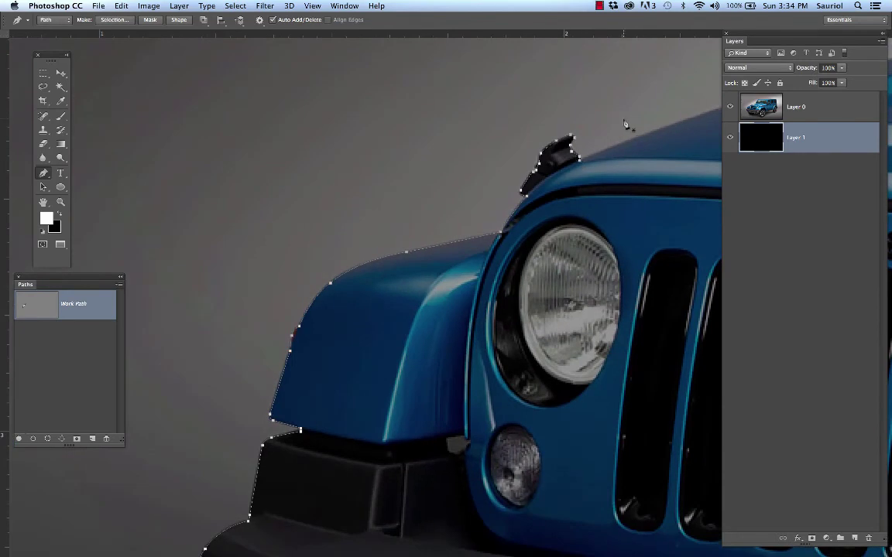
{"action": "left_click_drag", "start_coordinate": [629, 119], "coordinate": [494, 144]}
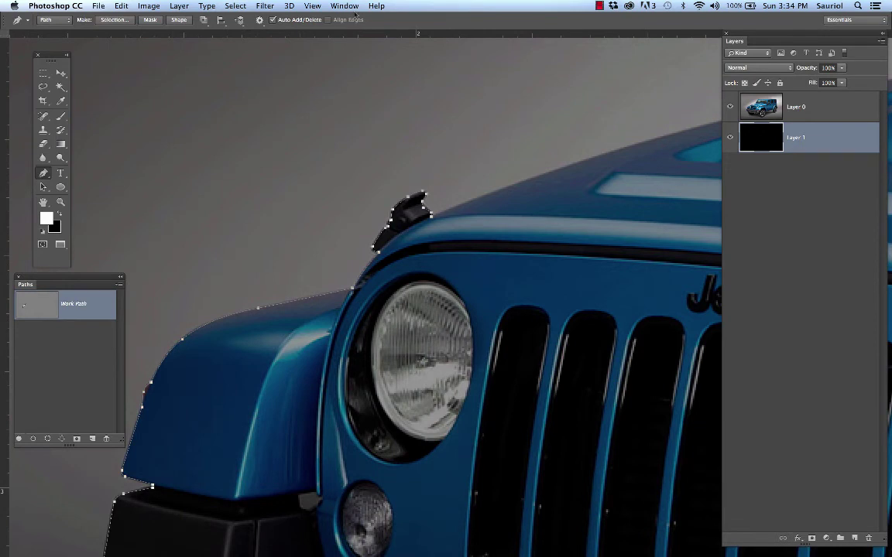
- Switch to the finished Ad1 PSD, isolate and expand the Jeep group to examine its masks, and restore the Text_Logo and Background groups
{"action": "left_click", "coordinate": [347, 6]}
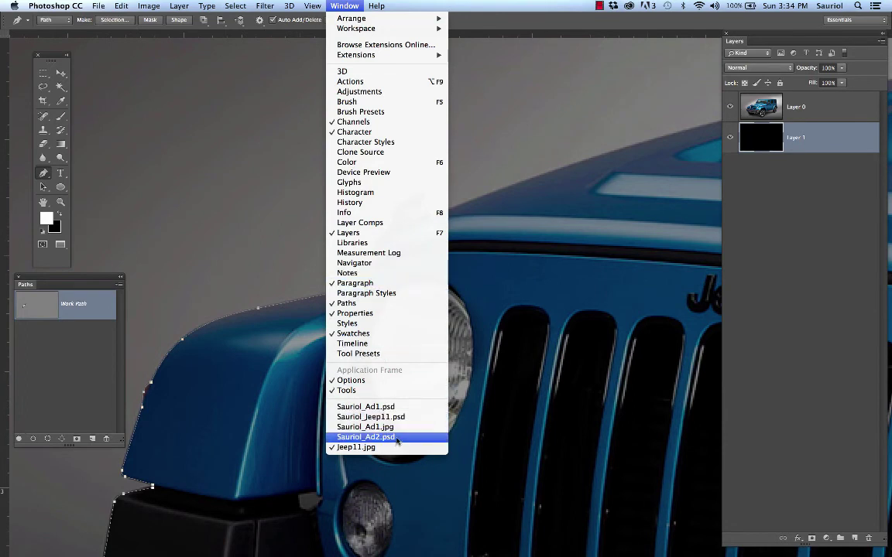
{"action": "left_click", "coordinate": [364, 407]}
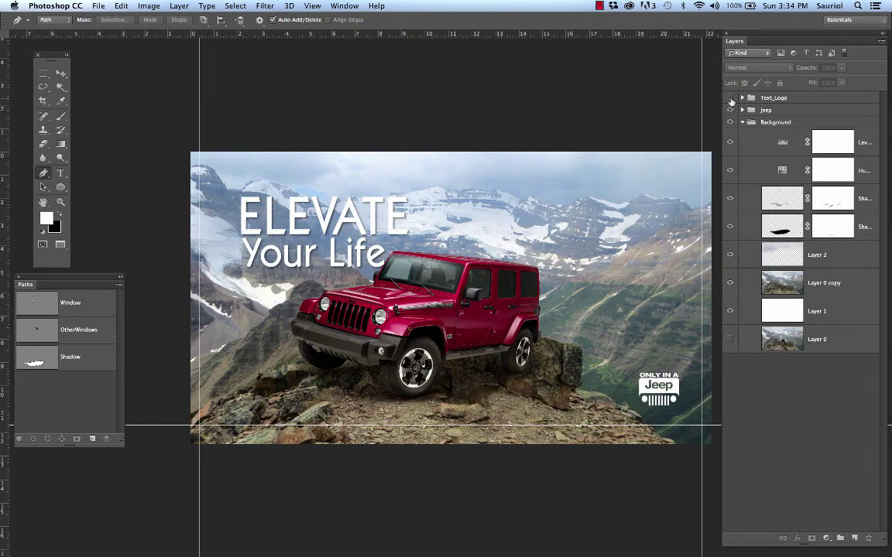
{"action": "left_click", "coordinate": [730, 98]}
{"action": "left_click", "coordinate": [729, 110]}
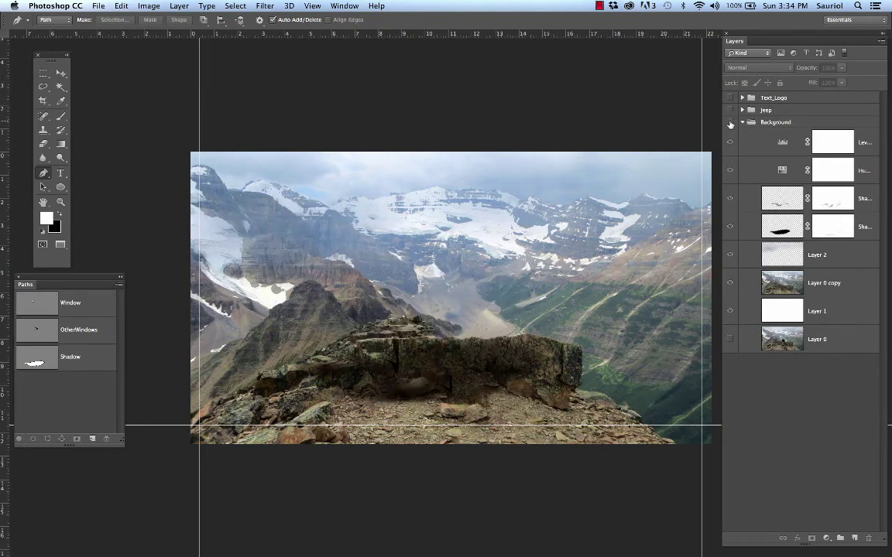
{"action": "left_click", "coordinate": [730, 123]}
{"action": "left_click", "coordinate": [730, 110]}
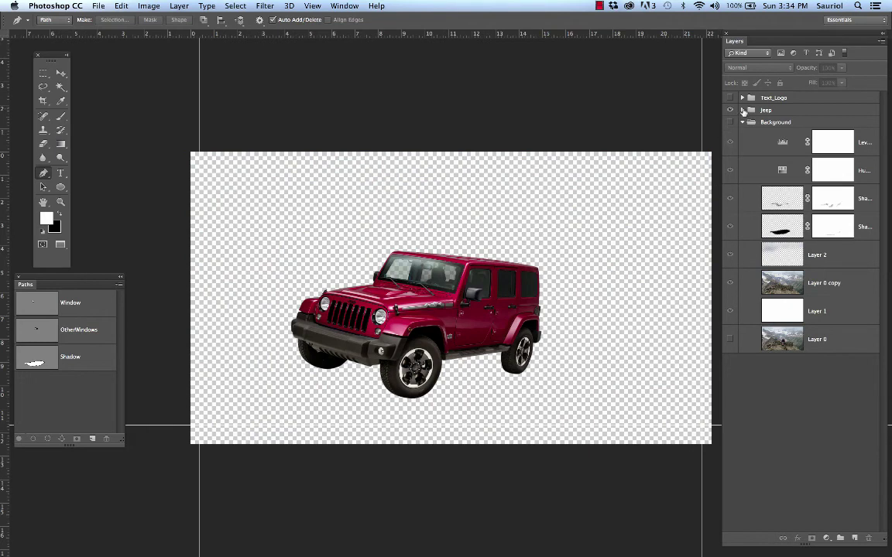
{"action": "left_click", "coordinate": [742, 111]}
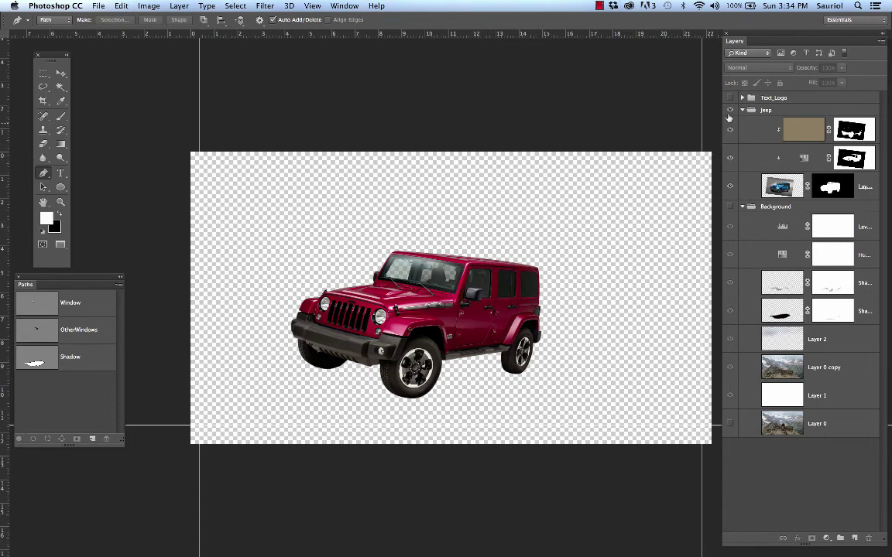
{"action": "left_click", "coordinate": [729, 97]}
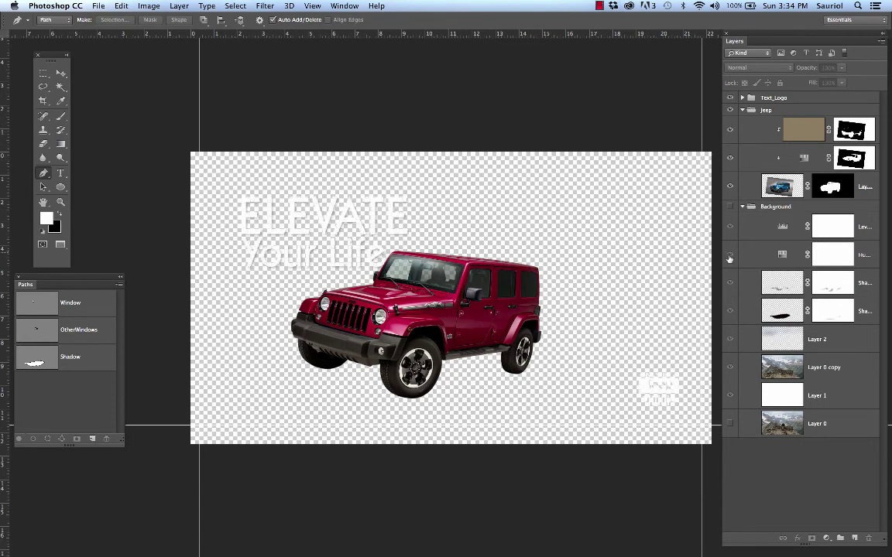
{"action": "left_click", "coordinate": [730, 207]}
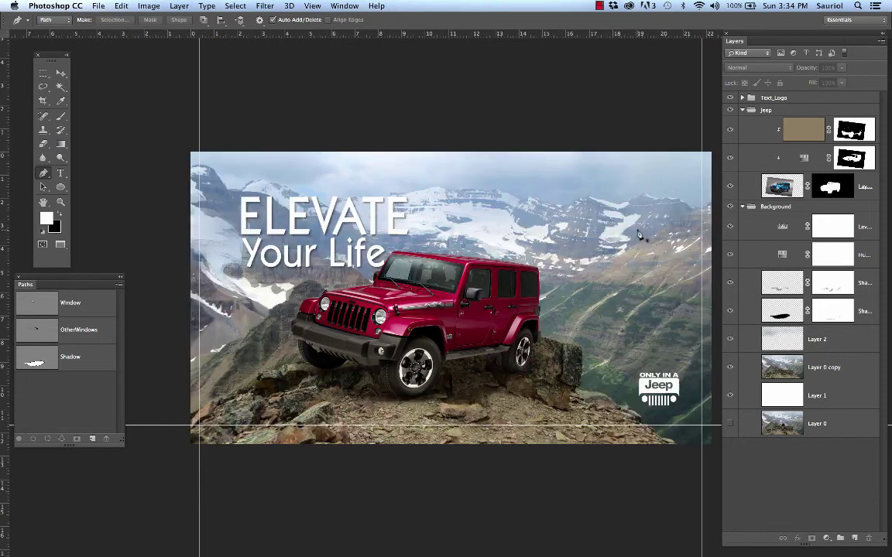
- Switch to the finished Jeep11 PSD and examine its Body path around the front bumper, fender and headlight
{"action": "left_click", "coordinate": [343, 6]}
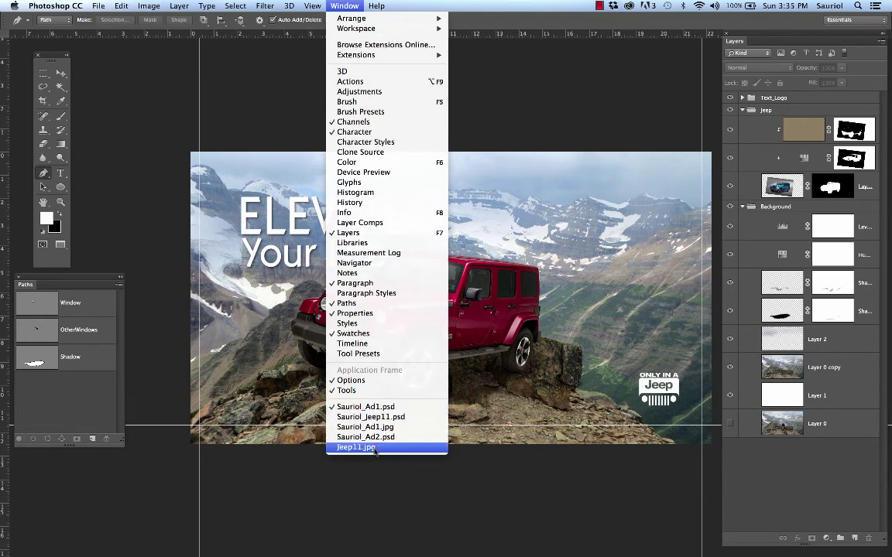
{"action": "left_click", "coordinate": [371, 417]}
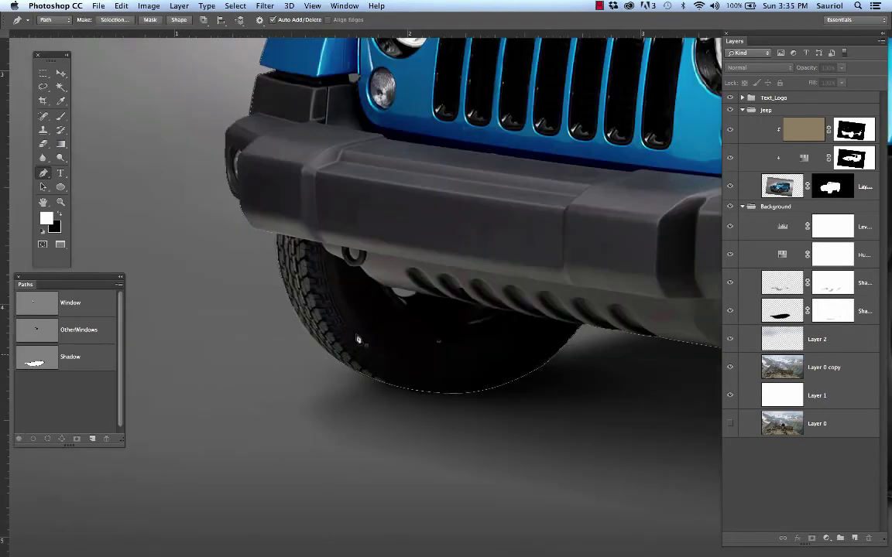
{"action": "scroll", "coordinate": [419, 254], "scroll_direction": "down", "scroll_amount": 5}
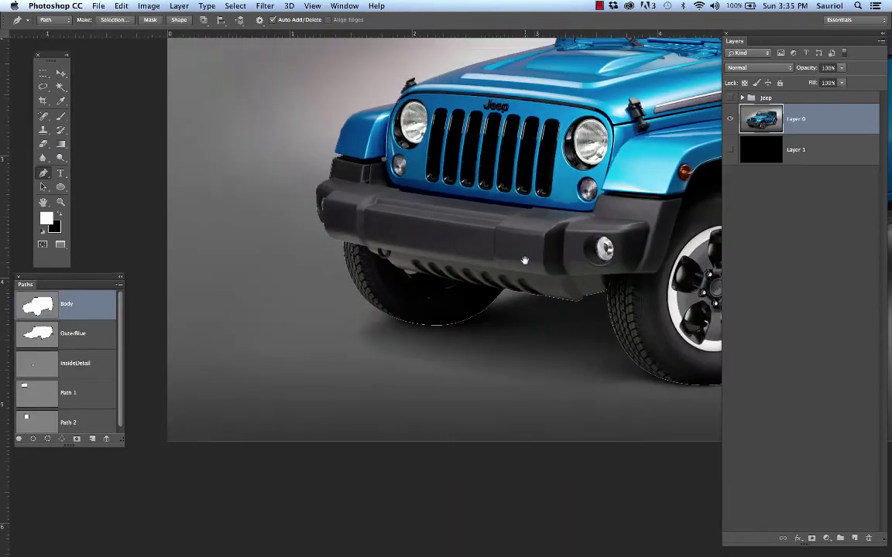
{"action": "scroll", "coordinate": [245, 212], "scroll_direction": "up", "scroll_amount": 3}
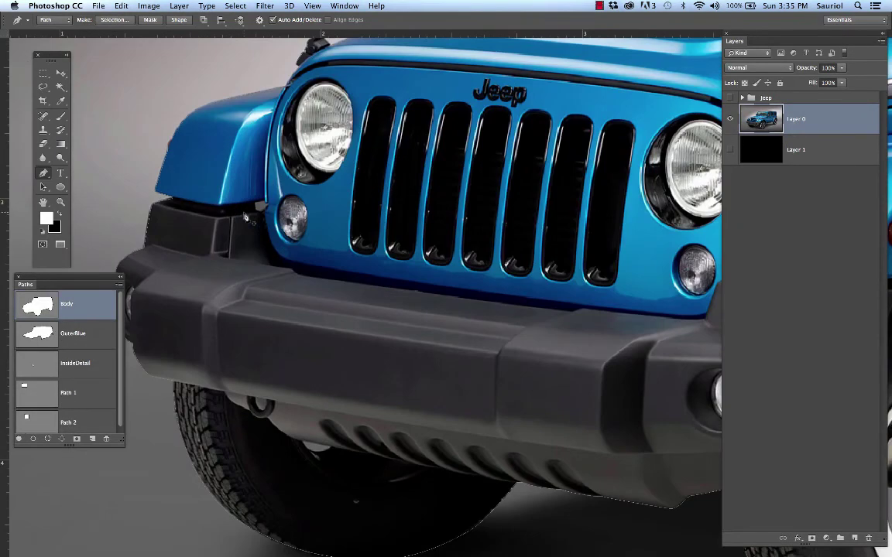
{"action": "scroll", "coordinate": [246, 219], "scroll_direction": "up", "scroll_amount": 3}
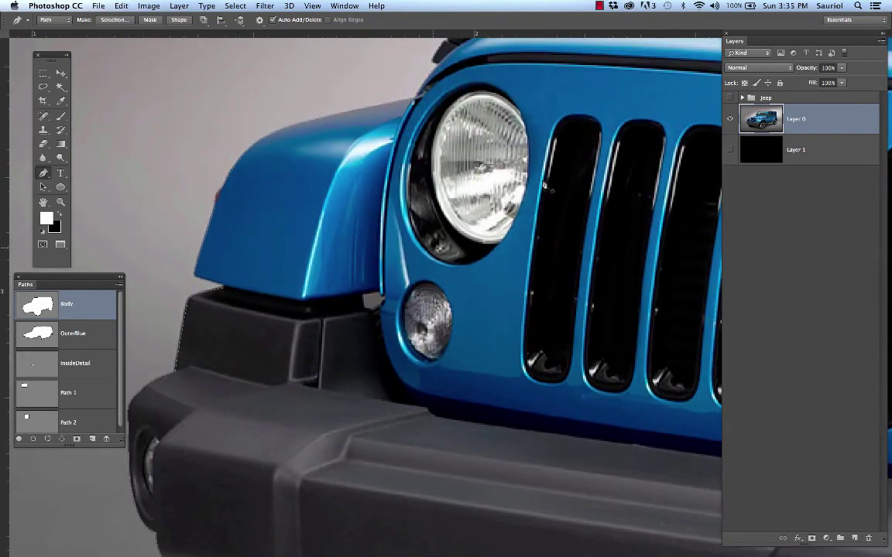
- Reduce Layer 0's opacity to 52% and show the black Layer 1 beneath it
{"action": "left_click", "coordinate": [843, 70]}
{"action": "left_click_drag", "start_coordinate": [844, 80], "coordinate": [815, 83]}
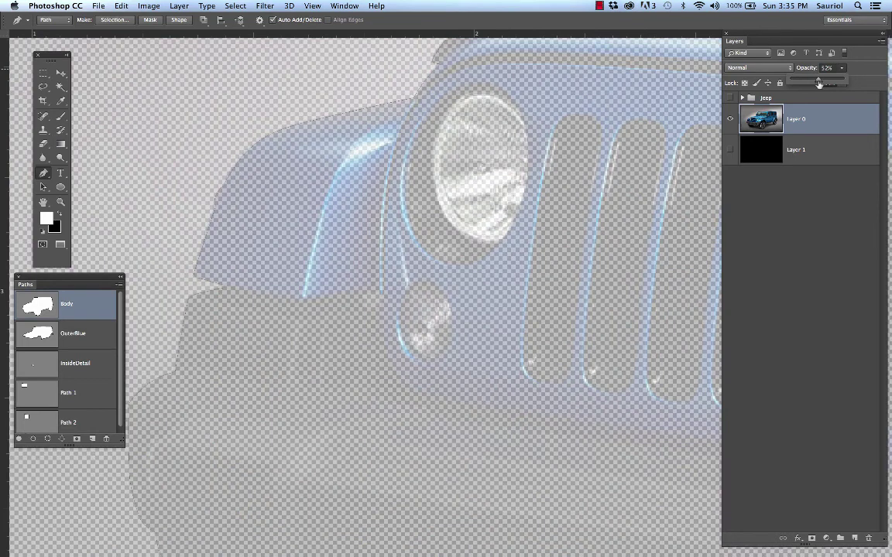
{"action": "left_click", "coordinate": [732, 151]}
- Display the Body path's anchor points and examine them from the hood latch past the mirror and windshield to the roof
{"action": "left_click_drag", "start_coordinate": [515, 103], "coordinate": [413, 229]}
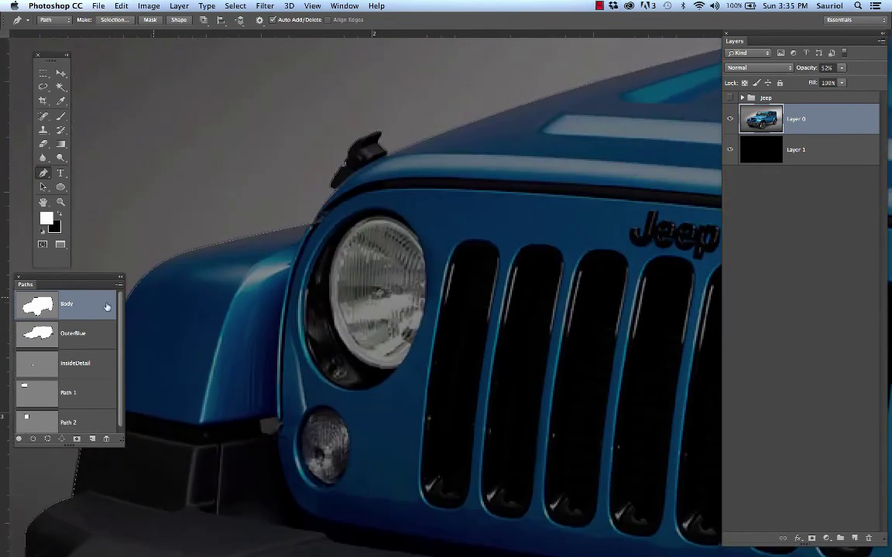
{"action": "left_click", "coordinate": [420, 147], "text": "super"}
{"action": "scroll", "coordinate": [463, 187], "scroll_direction": "right", "scroll_amount": 10}
{"action": "scroll", "coordinate": [463, 187], "scroll_direction": "up", "scroll_amount": 5}
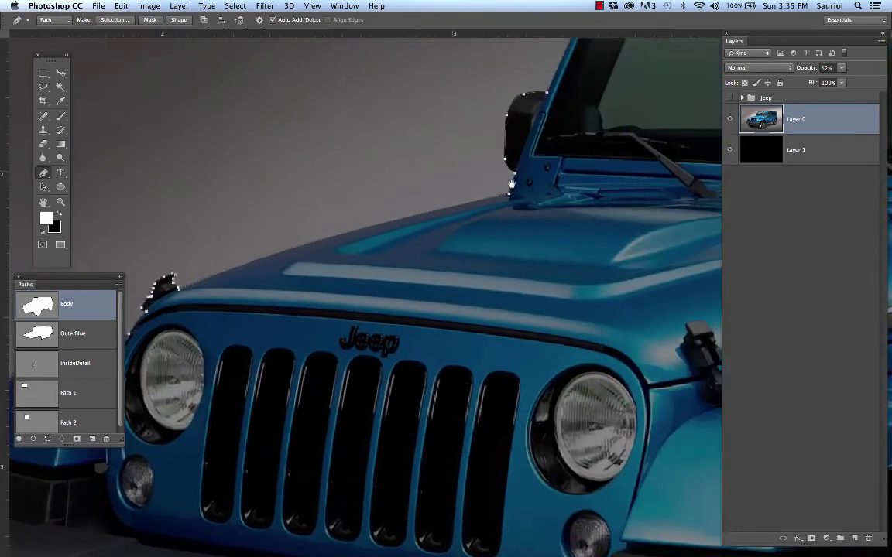
{"action": "scroll", "coordinate": [370, 199], "scroll_direction": "up", "scroll_amount": 5}
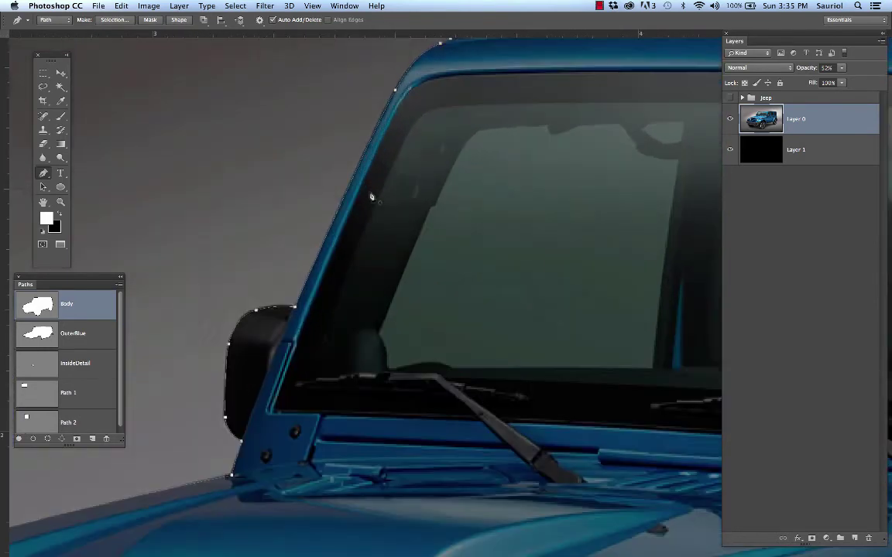
{"action": "scroll", "coordinate": [499, 162], "scroll_direction": "up", "scroll_amount": 5}
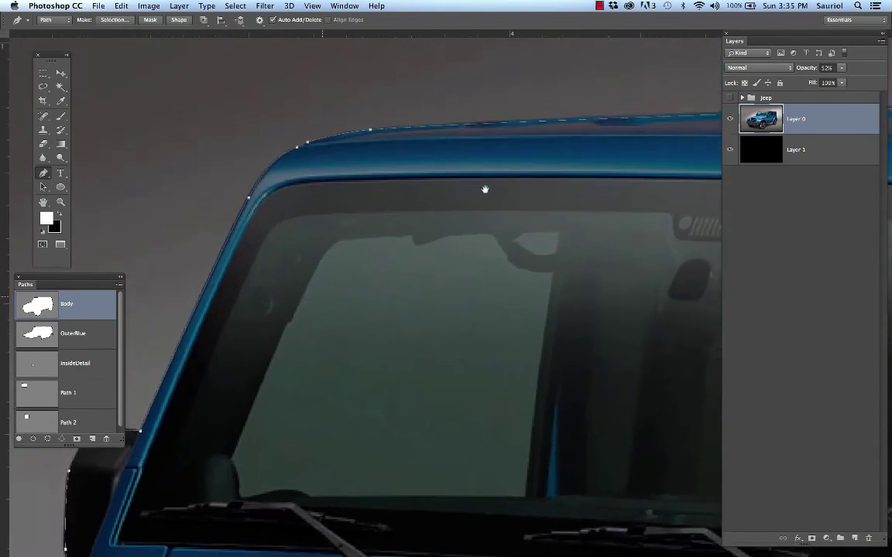
{"action": "scroll", "coordinate": [405, 225], "scroll_direction": "right", "scroll_amount": 10}
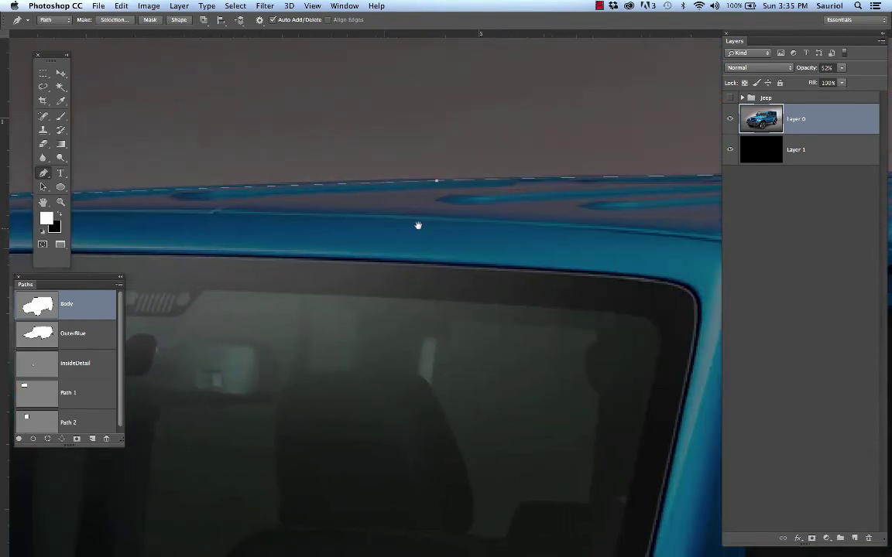
- Examine the Body path's anchor points along the roof ridges and down the rear edge to the taillight
{"action": "scroll", "coordinate": [447, 225], "scroll_direction": "up", "scroll_amount": 3}
{"action": "scroll", "coordinate": [447, 225], "scroll_direction": "right", "scroll_amount": 15}
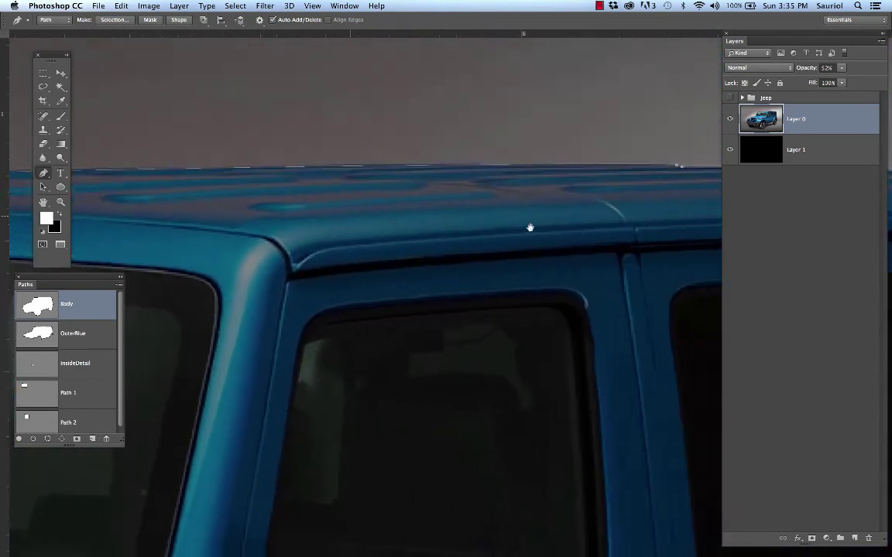
{"action": "scroll", "coordinate": [424, 228], "scroll_direction": "right", "scroll_amount": 12}
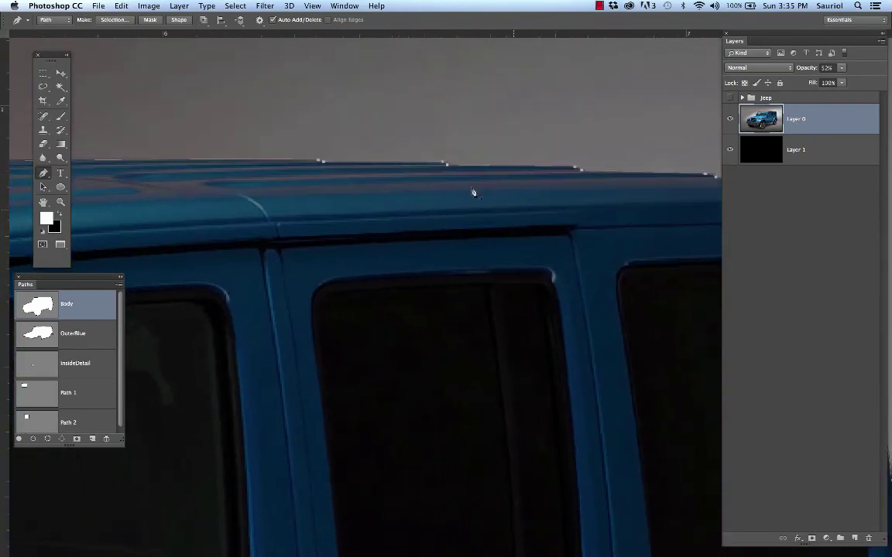
{"action": "scroll", "coordinate": [513, 191], "scroll_direction": "up", "scroll_amount": 2}
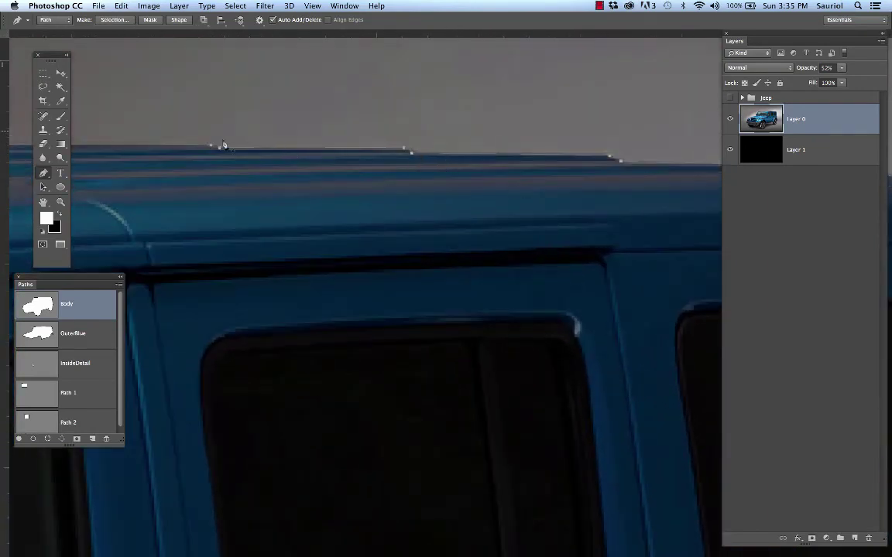
{"action": "left_click_drag", "start_coordinate": [439, 172], "coordinate": [418, 136]}
{"action": "left_click_drag", "start_coordinate": [523, 253], "coordinate": [499, 187]}
{"action": "scroll", "coordinate": [499, 187], "scroll_direction": "down", "scroll_amount": 10}
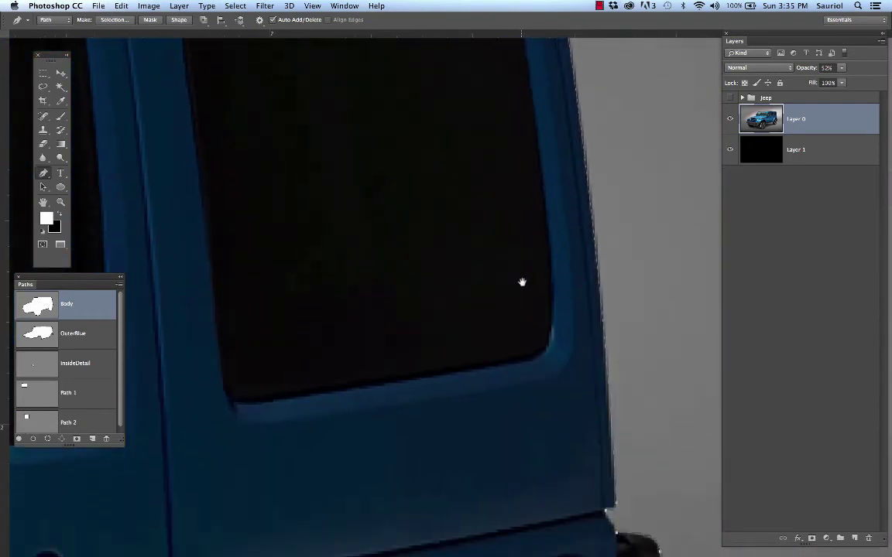
{"action": "scroll", "coordinate": [476, 199], "scroll_direction": "down", "scroll_amount": 5}
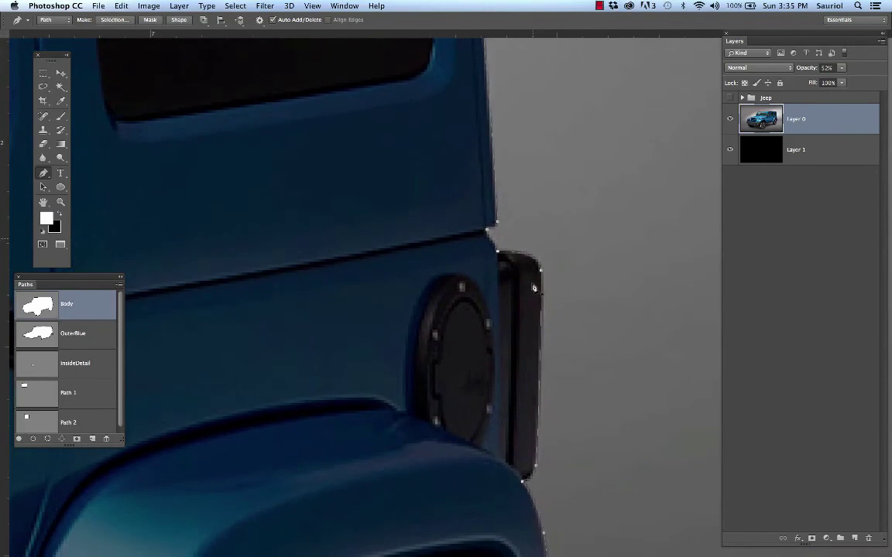
- Dim Layer 0 further to 37% opacity to judge the path around the taillight
{"action": "scroll", "coordinate": [478, 192], "scroll_direction": "up", "scroll_amount": 3}
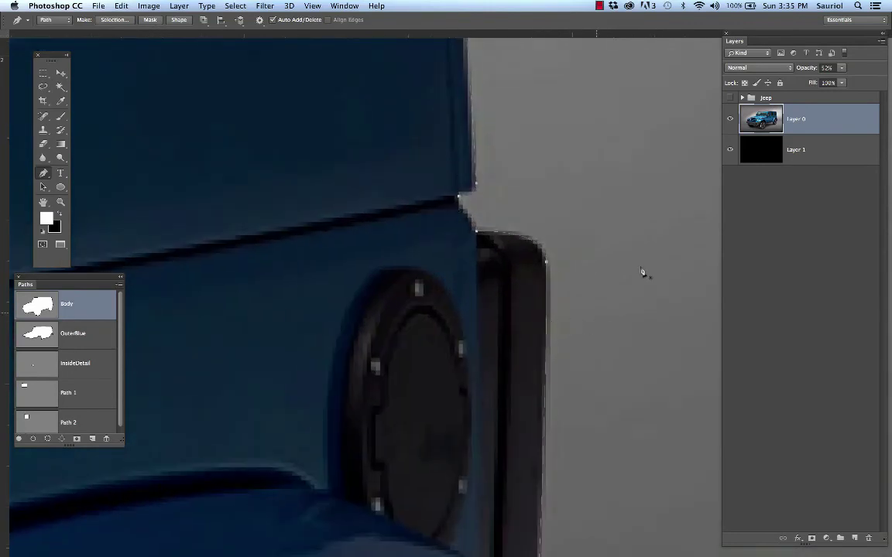
{"action": "left_click", "coordinate": [843, 70]}
{"action": "left_click_drag", "start_coordinate": [836, 81], "coordinate": [834, 82]}
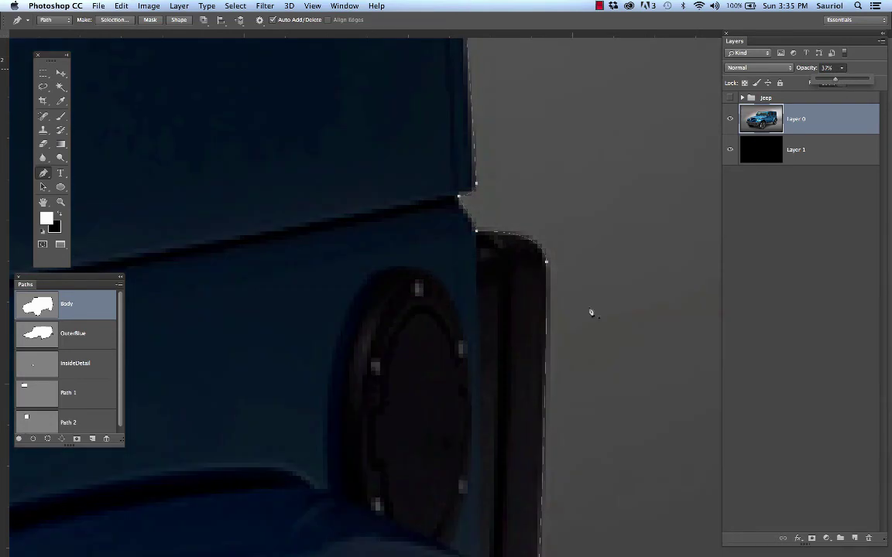
- Examine the Body path's anchor points from the rear bumper around the rear tire and along the running board to the near front tire
{"action": "scroll", "coordinate": [605, 285], "scroll_direction": "down", "scroll_amount": 5}
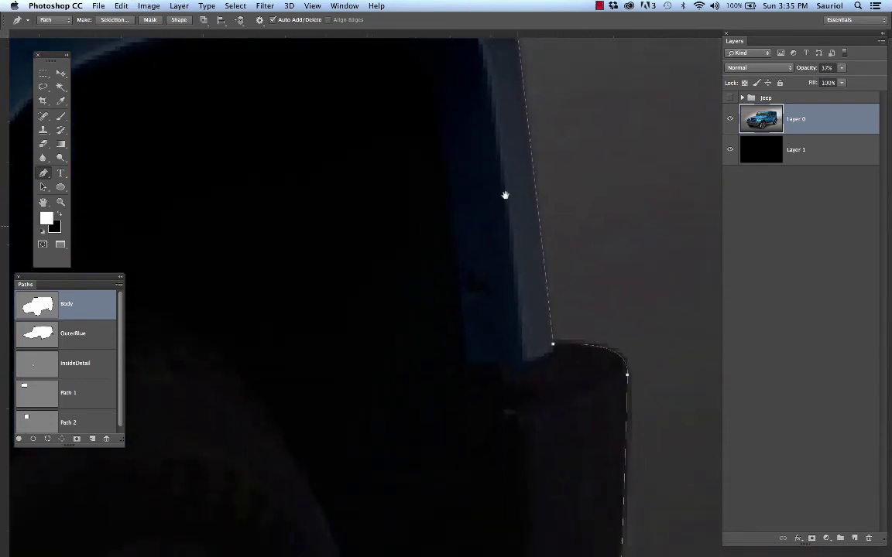
{"action": "scroll", "coordinate": [521, 239], "scroll_direction": "down", "scroll_amount": 10}
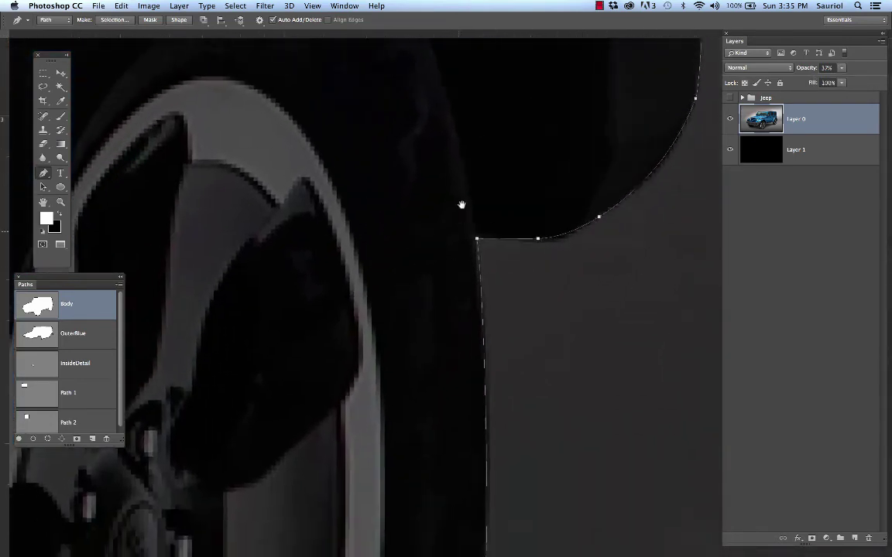
{"action": "scroll", "coordinate": [459, 220], "scroll_direction": "down", "scroll_amount": 10}
{"action": "scroll", "coordinate": [480, 242], "scroll_direction": "left", "scroll_amount": 5}
{"action": "scroll", "coordinate": [480, 242], "scroll_direction": "down", "scroll_amount": 3}
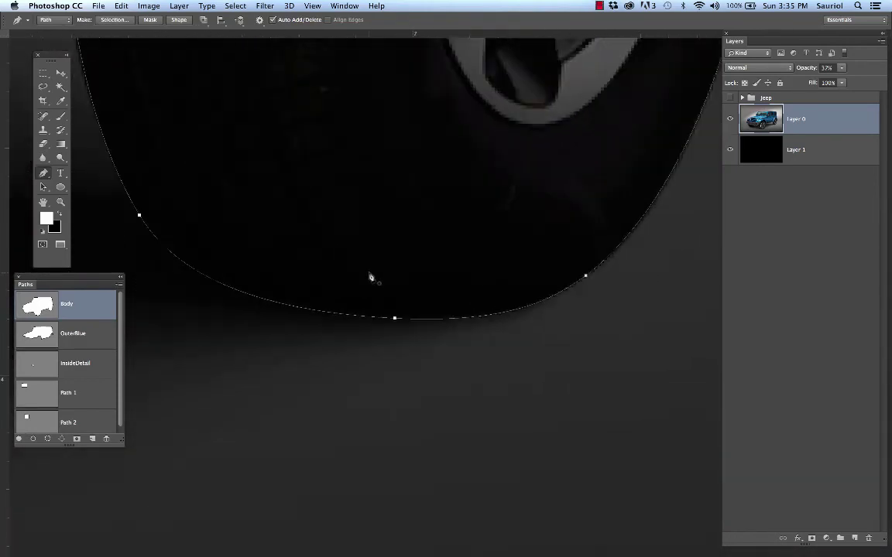
{"action": "scroll", "coordinate": [370, 279], "scroll_direction": "down", "scroll_amount": 2}
{"action": "scroll", "coordinate": [273, 230], "scroll_direction": "up", "scroll_amount": 8}
{"action": "scroll", "coordinate": [272, 231], "scroll_direction": "left", "scroll_amount": 8}
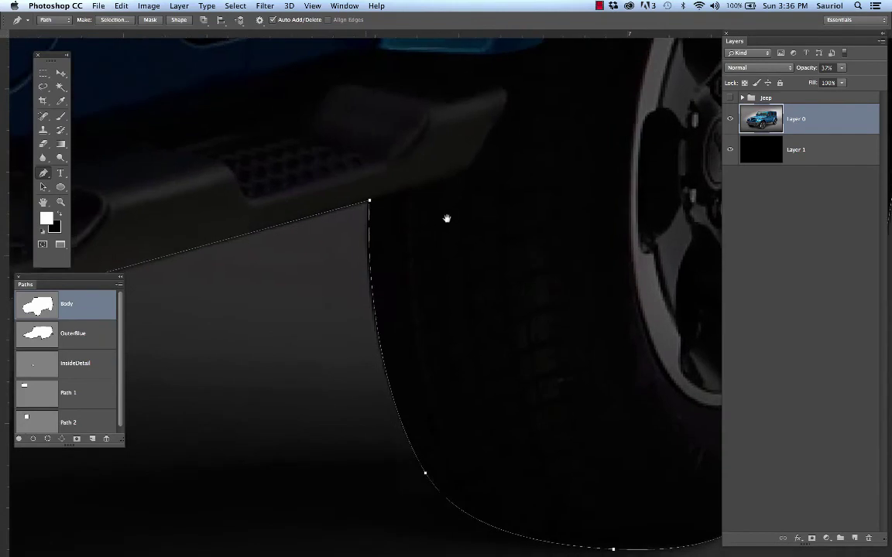
{"action": "scroll", "coordinate": [438, 222], "scroll_direction": "down", "scroll_amount": 8}
{"action": "scroll", "coordinate": [438, 222], "scroll_direction": "left", "scroll_amount": 10}
{"action": "scroll", "coordinate": [429, 244], "scroll_direction": "left", "scroll_amount": 4}
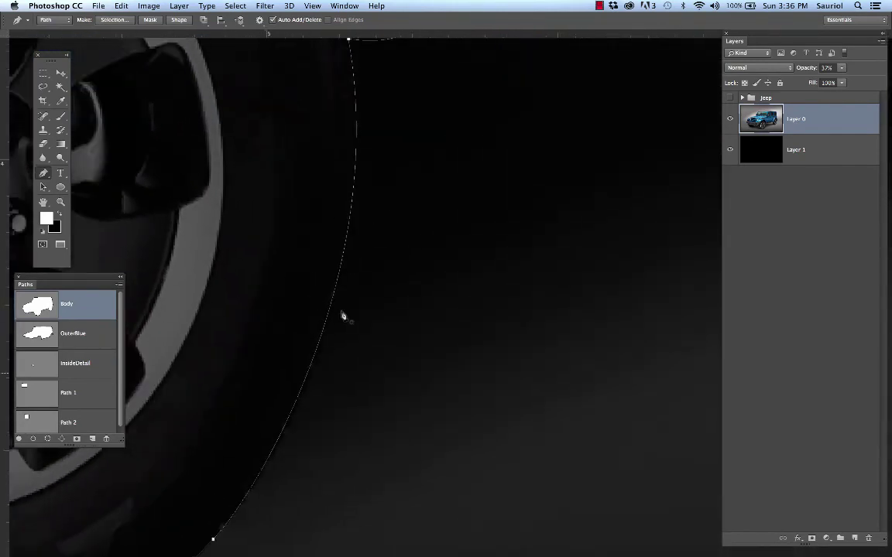
{"action": "scroll", "coordinate": [342, 316], "scroll_direction": "up", "scroll_amount": 5}
{"action": "scroll", "coordinate": [406, 299], "scroll_direction": "left", "scroll_amount": 3}
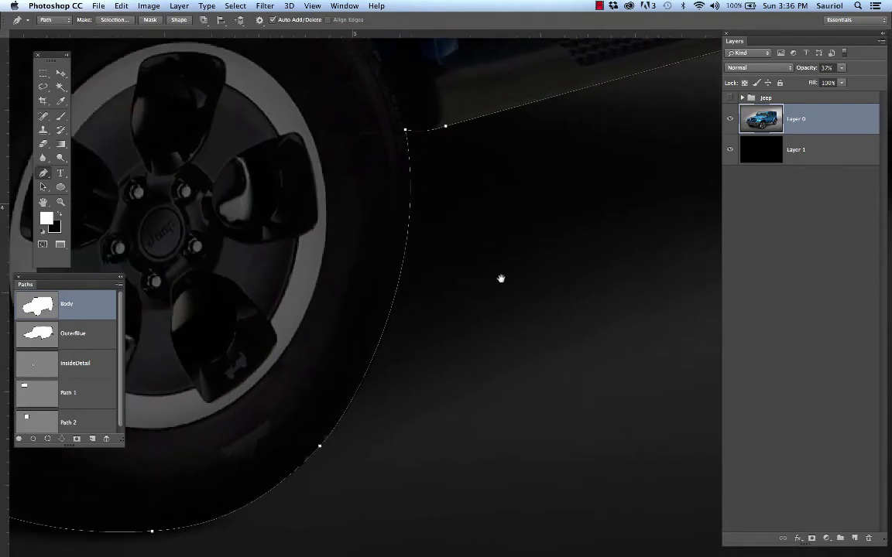
- Restore Layer 0's opacity to 100% and examine the Body path beneath the front bumper and around the far front tire
{"action": "left_click", "coordinate": [842, 69]}
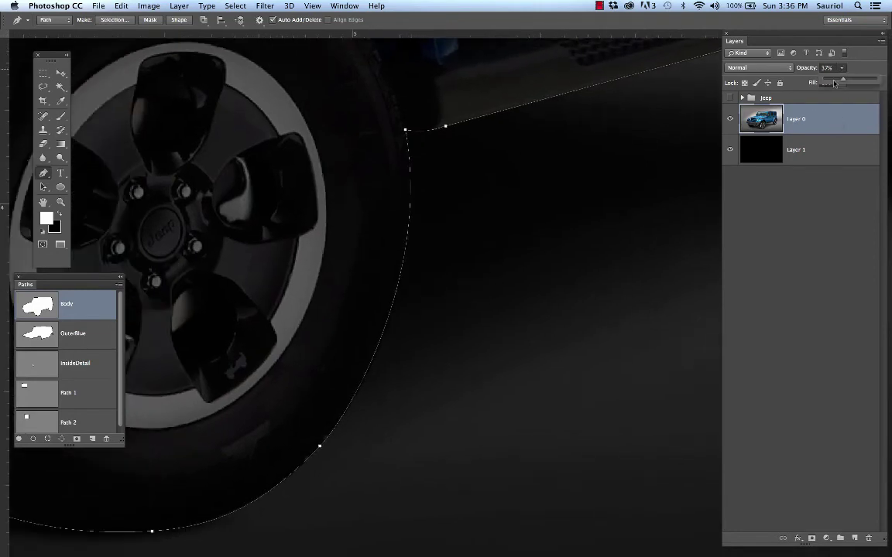
{"action": "left_click_drag", "start_coordinate": [843, 82], "coordinate": [881, 84]}
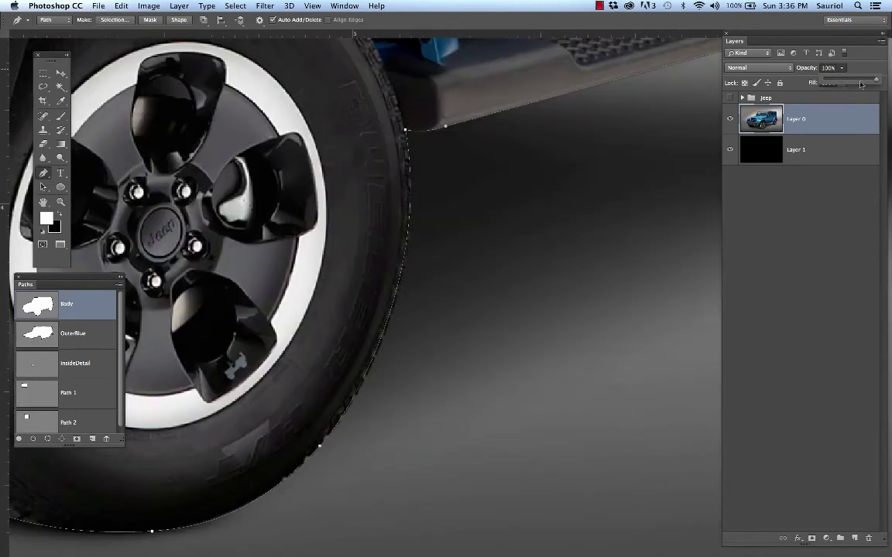
{"action": "scroll", "coordinate": [520, 195], "scroll_direction": "left", "scroll_amount": 5}
{"action": "scroll", "coordinate": [519, 196], "scroll_direction": "down", "scroll_amount": 2}
{"action": "scroll", "coordinate": [490, 288], "scroll_direction": "left", "scroll_amount": 15}
{"action": "scroll", "coordinate": [490, 289], "scroll_direction": "up", "scroll_amount": 2}
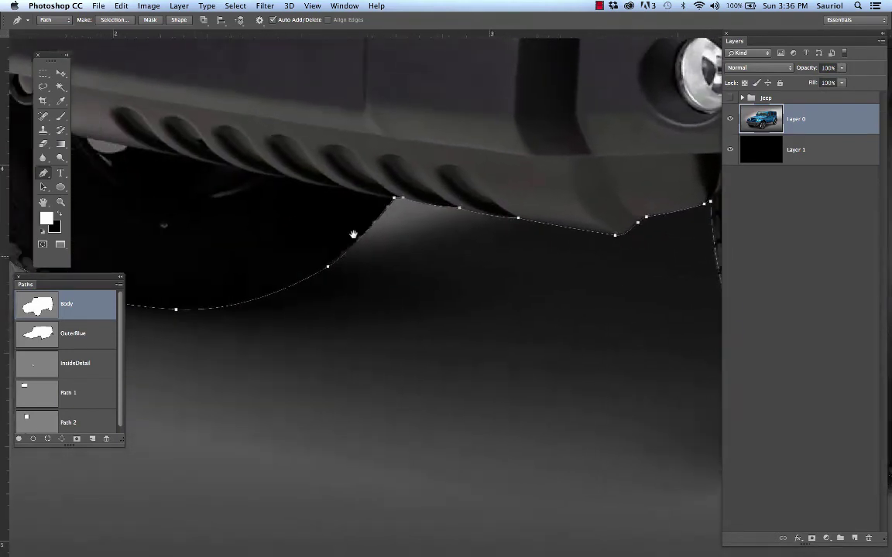
{"action": "scroll", "coordinate": [362, 238], "scroll_direction": "left", "scroll_amount": 15}
{"action": "scroll", "coordinate": [362, 238], "scroll_direction": "up", "scroll_amount": 2}
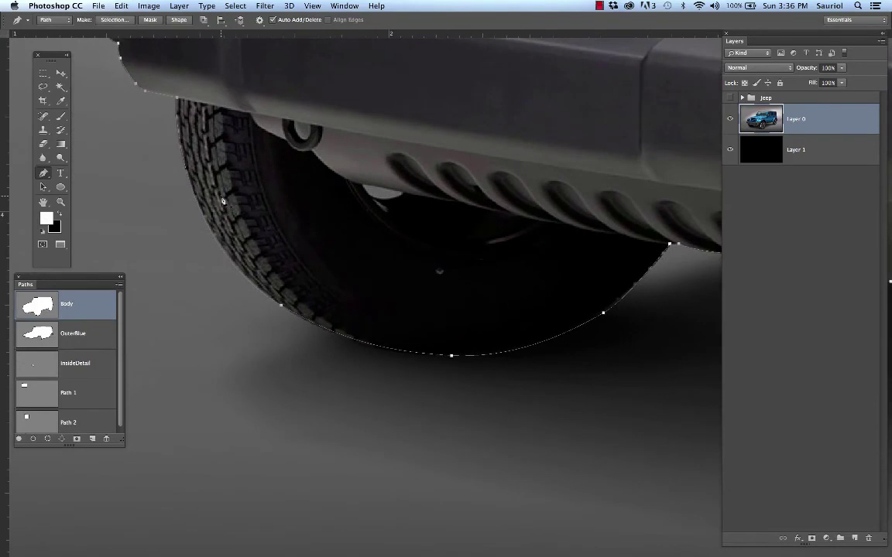
- Examine how closely the Body path follows the far front tire's tread edge, then check the path around the whole Jeep
{"action": "scroll", "coordinate": [223, 202], "scroll_direction": "up", "scroll_amount": 6}
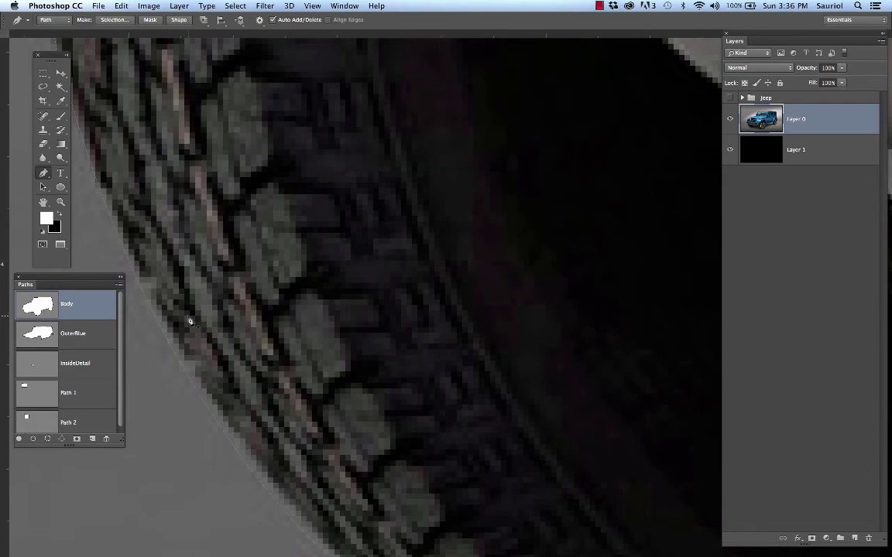
{"action": "scroll", "coordinate": [205, 313], "scroll_direction": "down", "scroll_amount": 4}
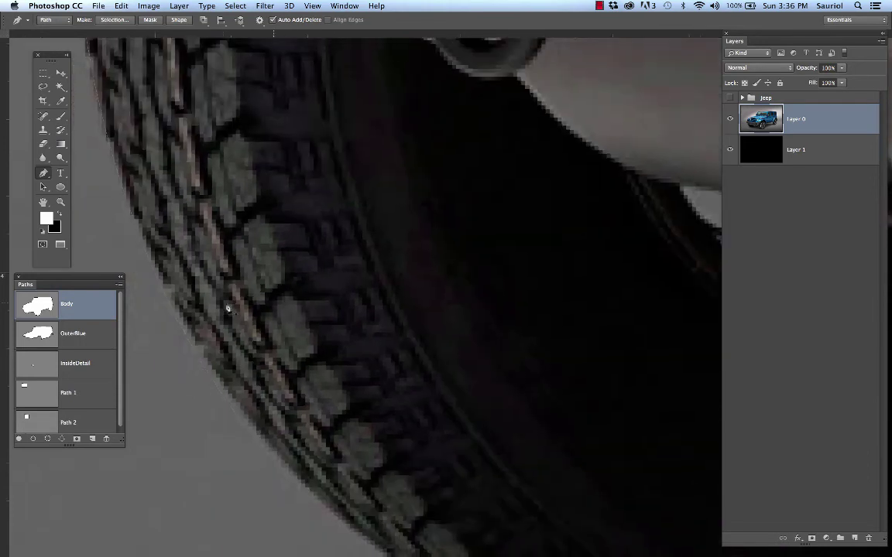
{"action": "scroll", "coordinate": [228, 308], "scroll_direction": "down", "scroll_amount": 4}
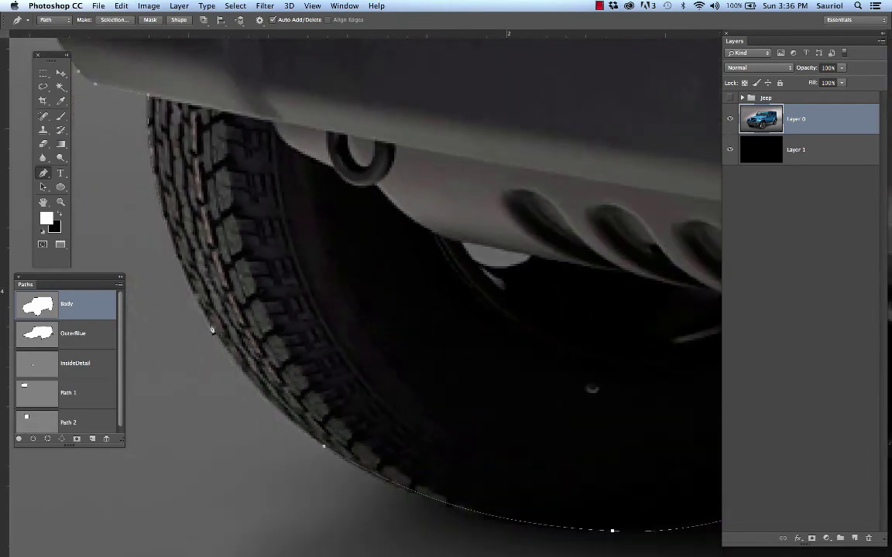
{"action": "scroll", "coordinate": [209, 321], "scroll_direction": "up", "scroll_amount": 5}
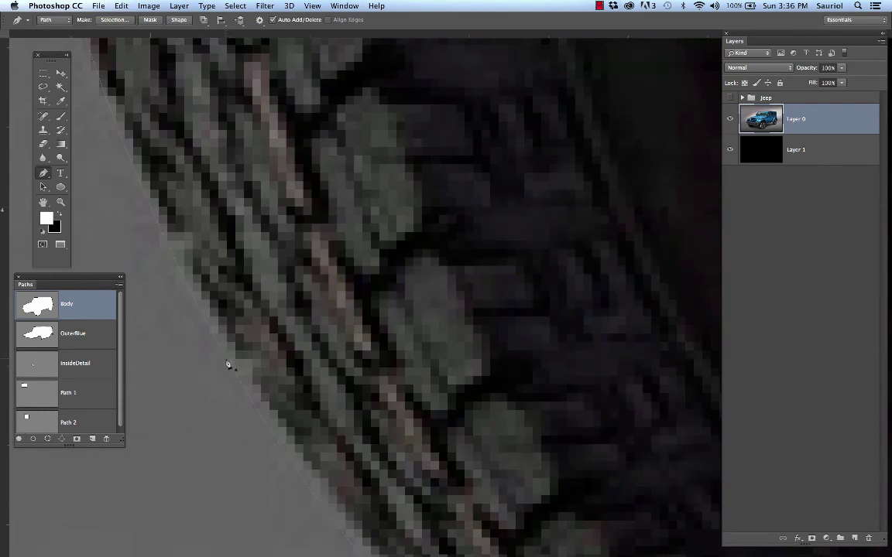
{"action": "scroll", "coordinate": [273, 315], "scroll_direction": "down", "scroll_amount": 8}
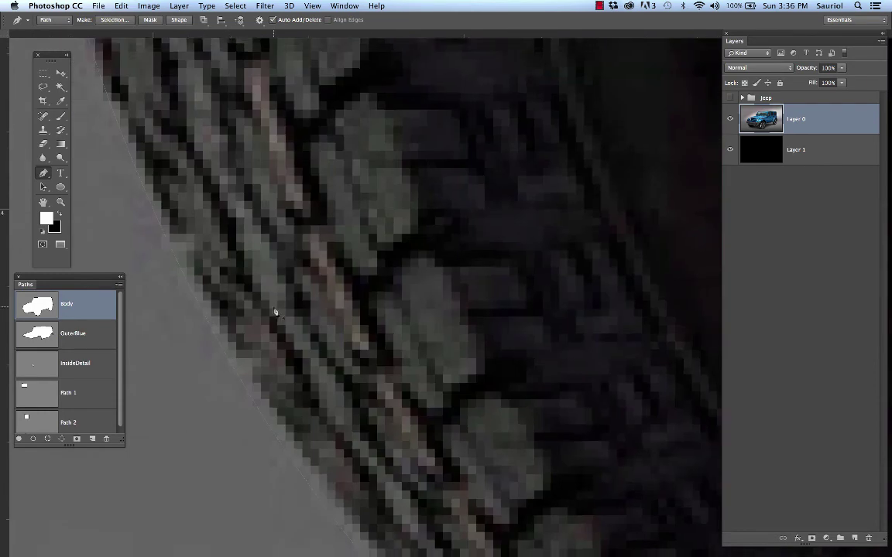
{"action": "scroll", "coordinate": [276, 312], "scroll_direction": "down", "scroll_amount": 6}
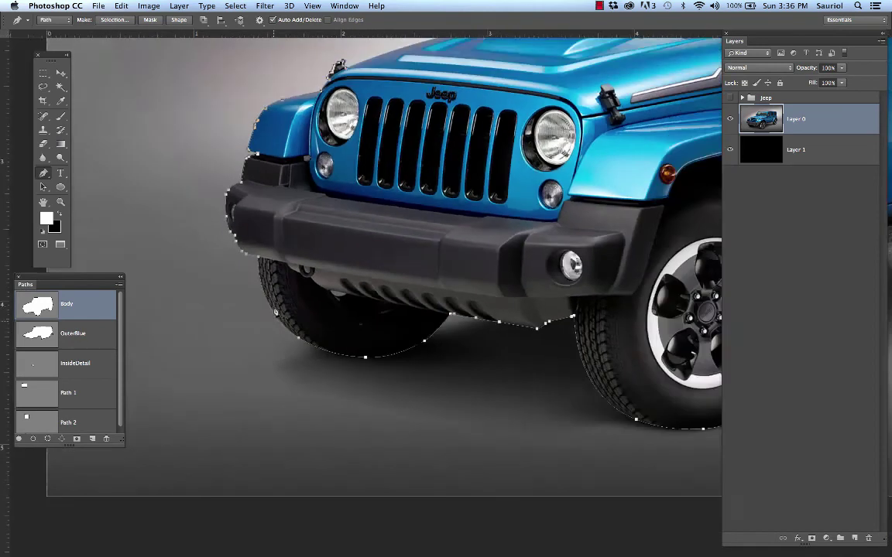
{"action": "scroll", "coordinate": [350, 265], "scroll_direction": "down", "scroll_amount": 3}
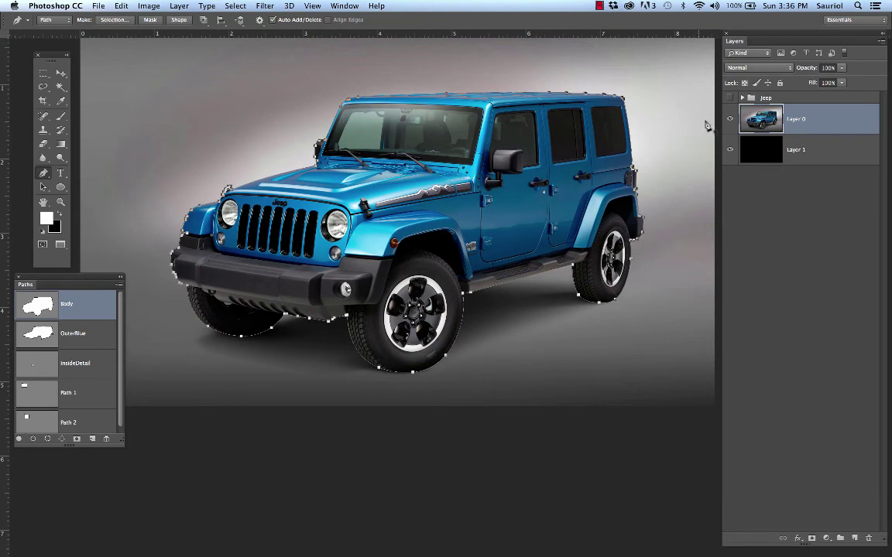
- Make Layer 0 active and load the Body path as a selection
{"action": "left_click", "coordinate": [780, 99]}
{"action": "key", "text": "Return"}
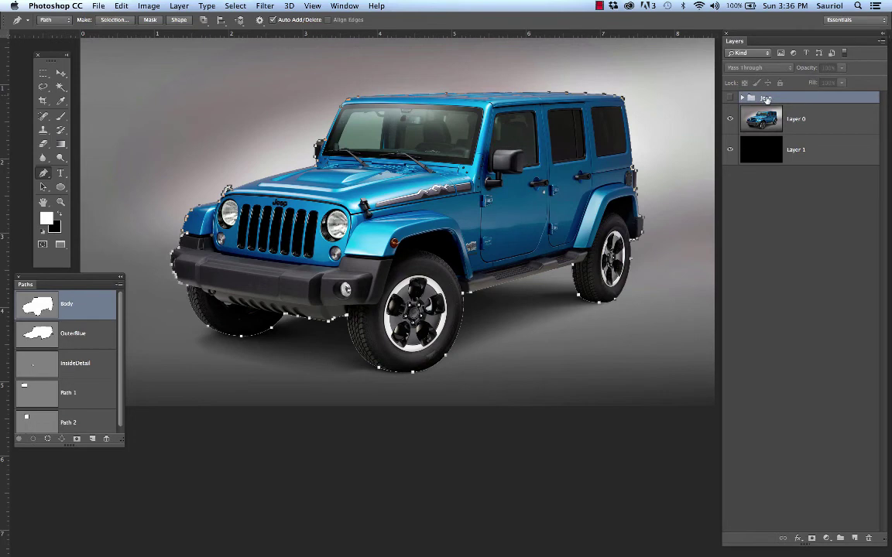
{"action": "left_click", "coordinate": [803, 122]}
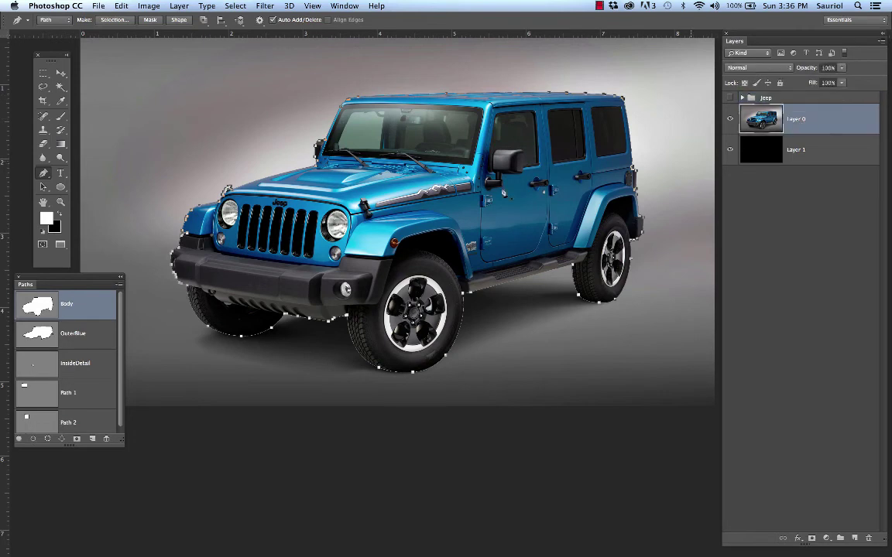
{"action": "left_click", "coordinate": [40, 307], "text": "super"}
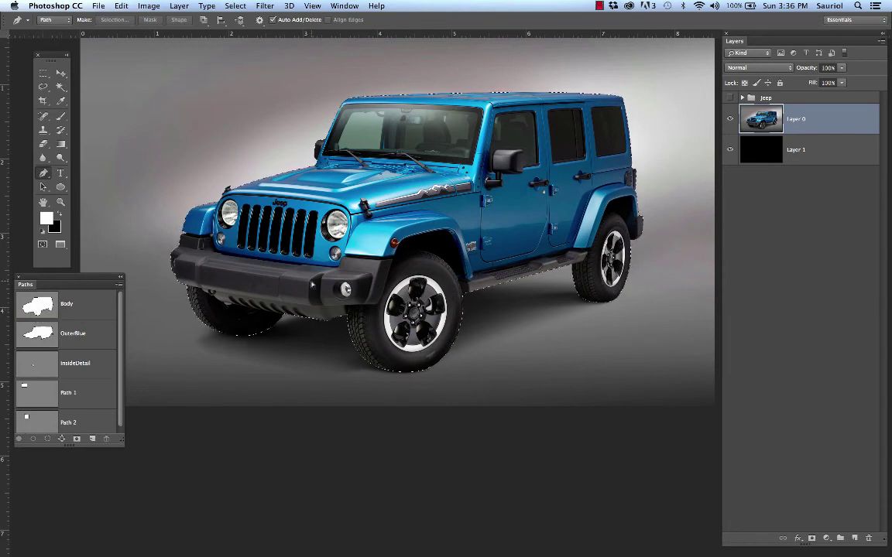
- Feather the Jeep selection with a radius of 1 pixel
{"action": "scroll", "coordinate": [311, 285], "scroll_direction": "up", "scroll_amount": 1}
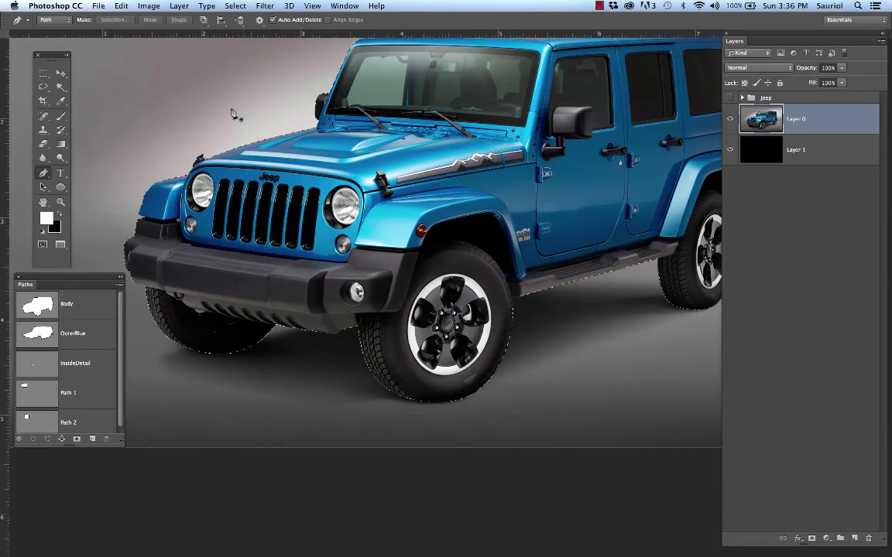
{"action": "left_click", "coordinate": [179, 5]}
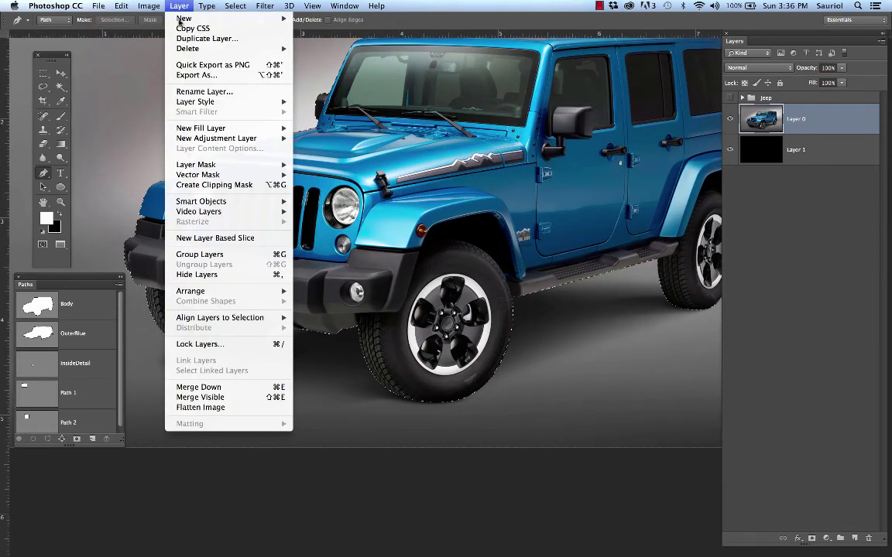
{"action": "mouse_move", "coordinate": [235, 6]}
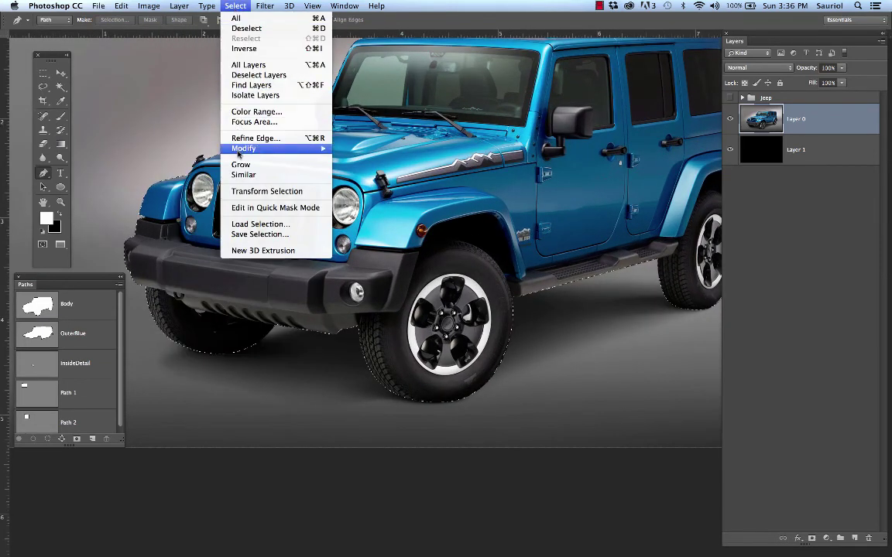
{"action": "mouse_move", "coordinate": [240, 149]}
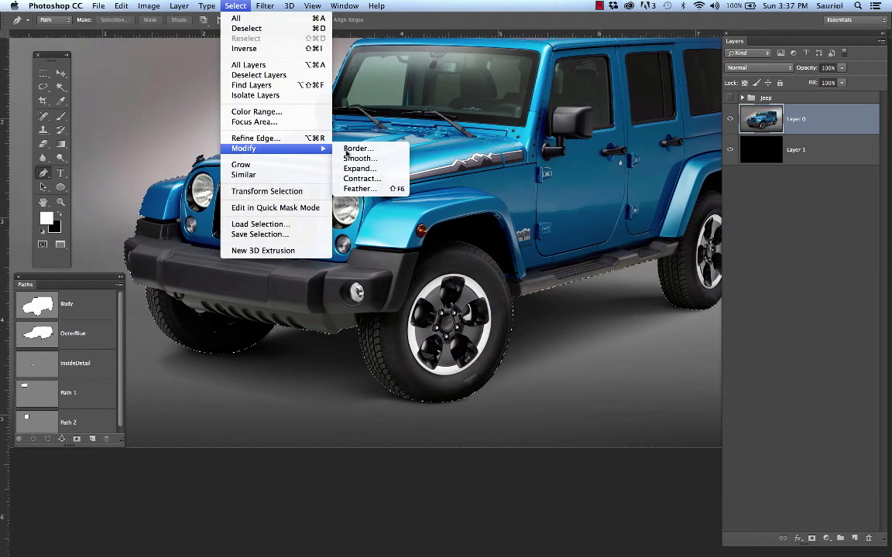
{"action": "left_click", "coordinate": [372, 192]}
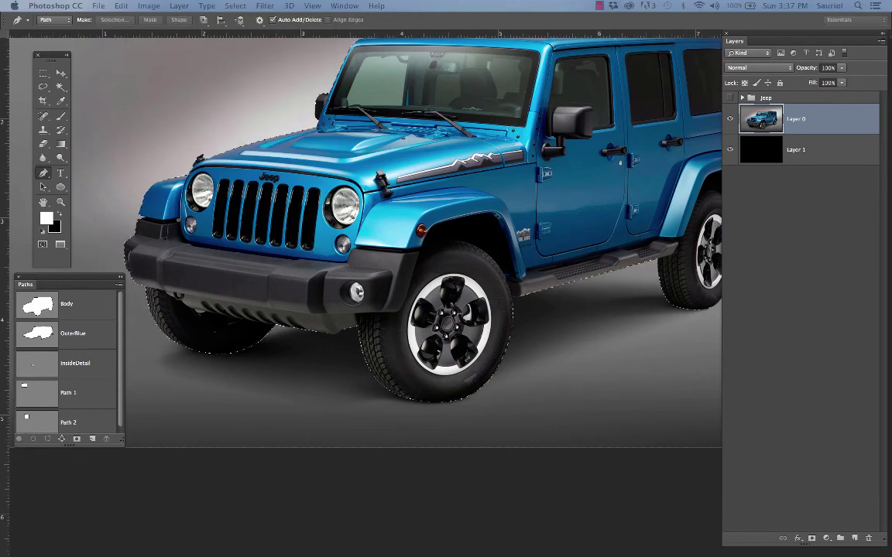
{"action": "left_click_drag", "start_coordinate": [596, 132], "coordinate": [379, 147]}
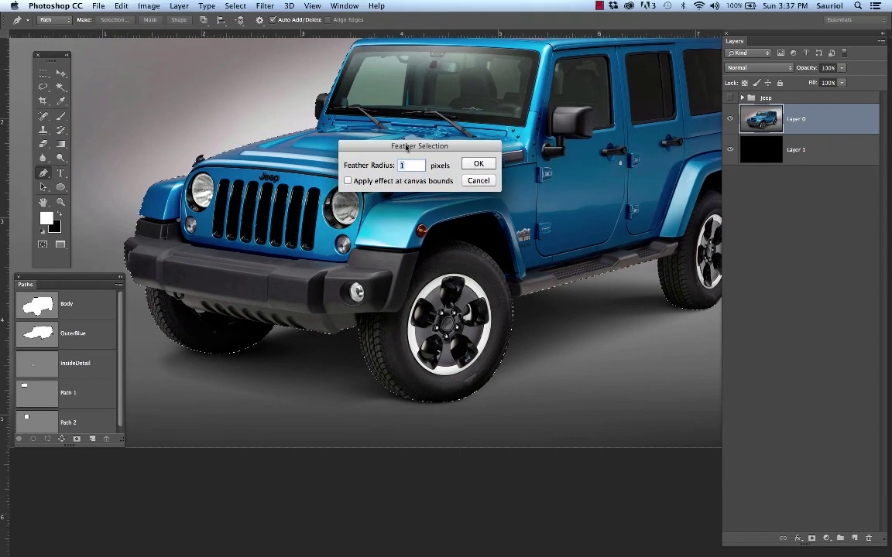
{"action": "left_click", "coordinate": [479, 163]}
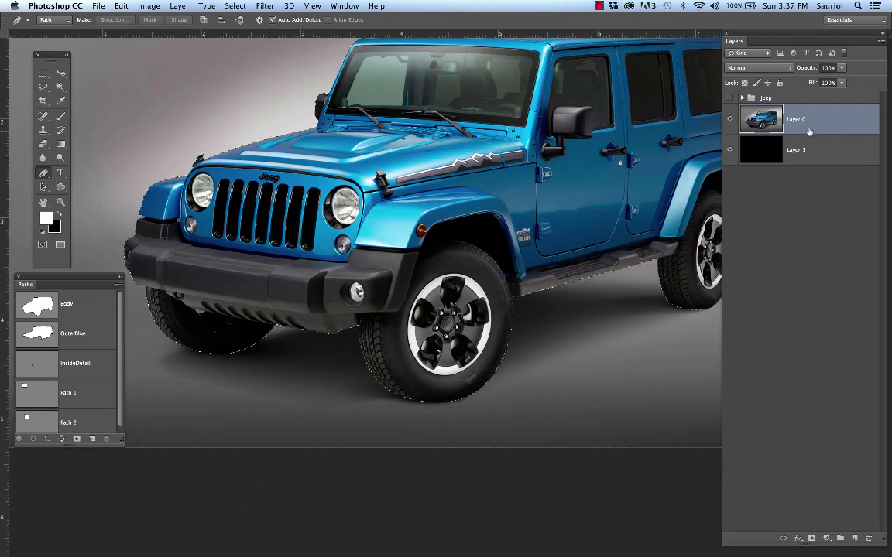
- Duplicate Layer 0 and try adding a layer mask to the copy from the feathered selection
{"action": "left_click_drag", "start_coordinate": [822, 123], "coordinate": [856, 537]}
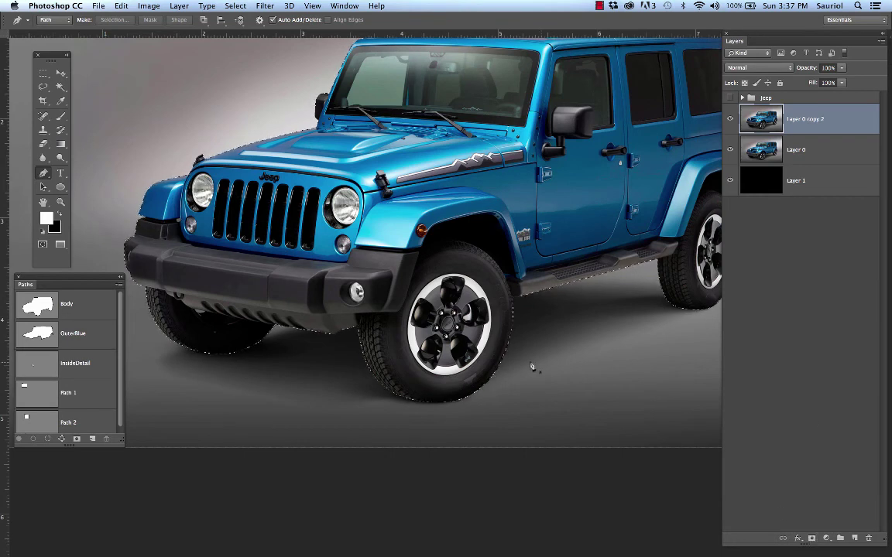
{"action": "left_click", "coordinate": [811, 538]}
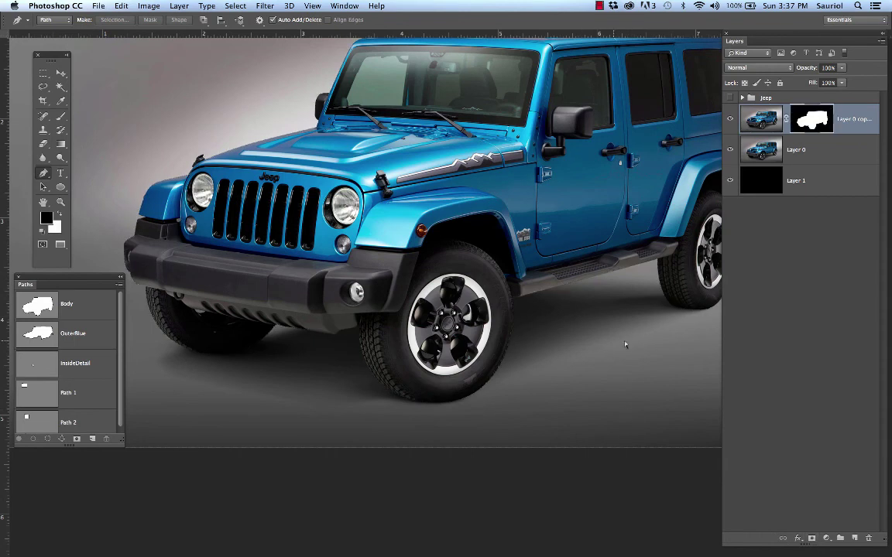
{"action": "key", "text": "super+z"}
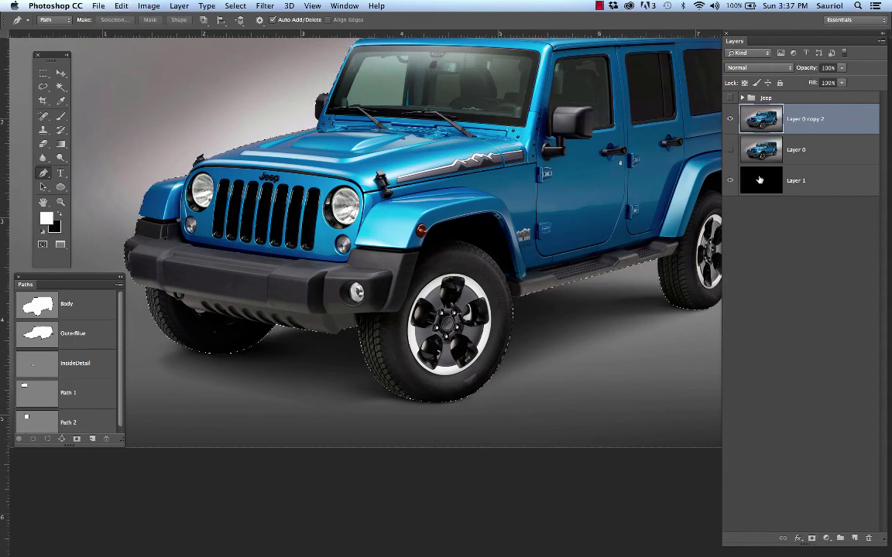
- Clear the selection and fill Layer 1 with the white foreground color
{"action": "left_click", "coordinate": [765, 186]}
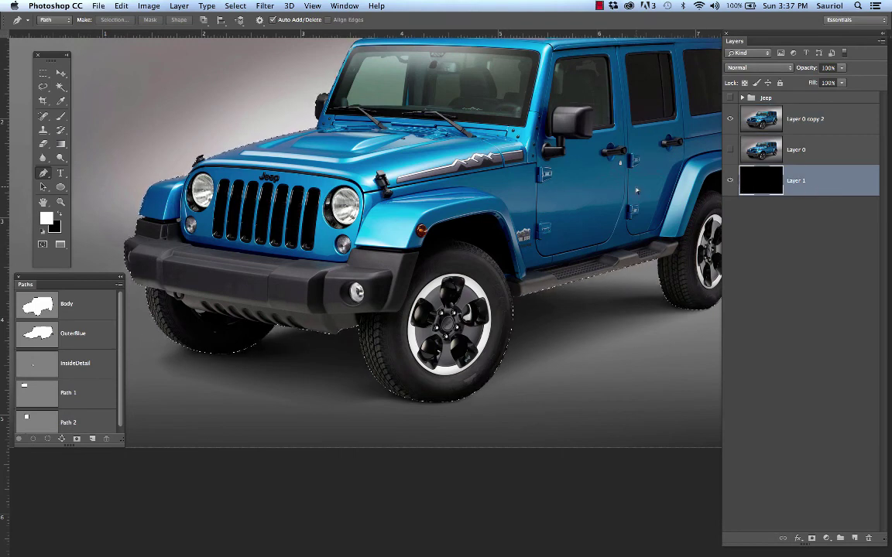
{"action": "scroll", "coordinate": [581, 192], "scroll_direction": "down", "scroll_amount": 2}
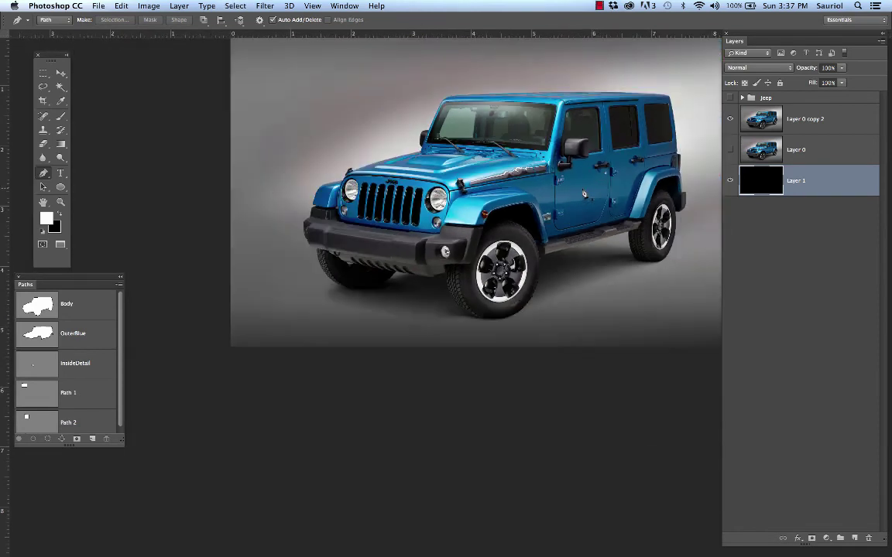
{"action": "scroll", "coordinate": [584, 194], "scroll_direction": "right", "scroll_amount": 3}
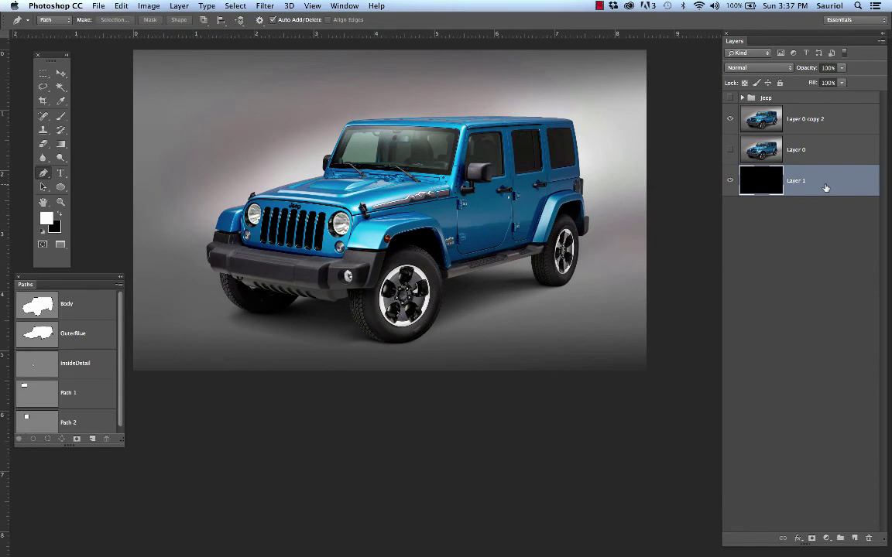
{"action": "key", "text": "alt+BackSpace"}
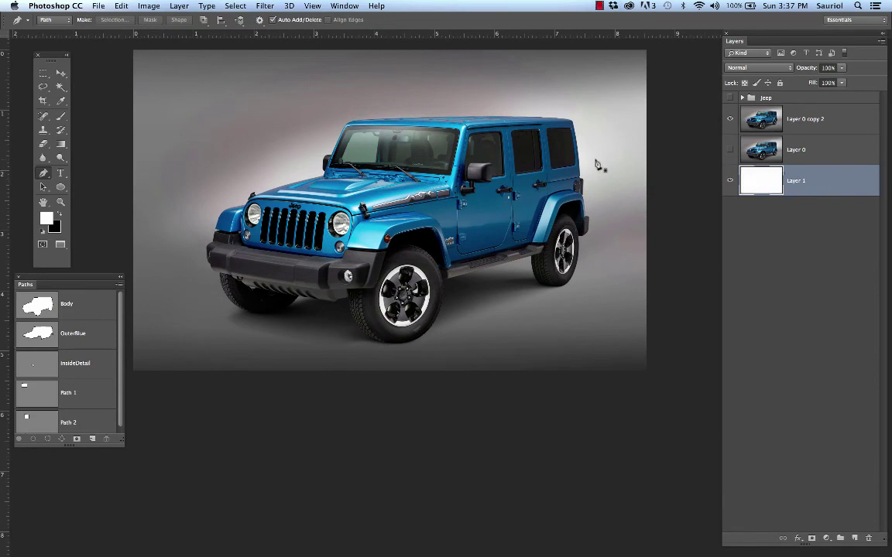
- Load the Body path as a selection again around the Jeep
{"action": "left_click", "coordinate": [44, 308], "text": "super"}
{"action": "key", "text": "super+equal"}
{"action": "key", "text": "super+equal"}
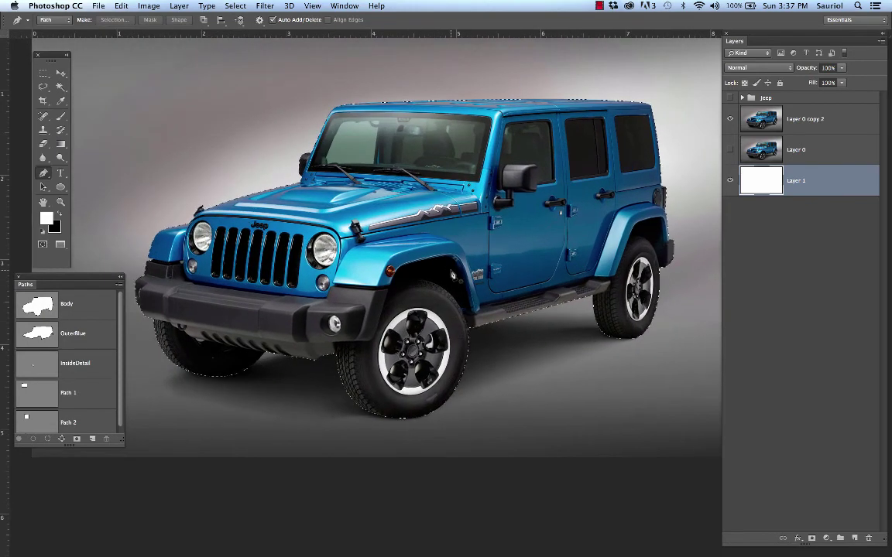
- Feather the Jeep selection with a radius of 1 pixel
{"action": "key", "text": "shift+F6"}
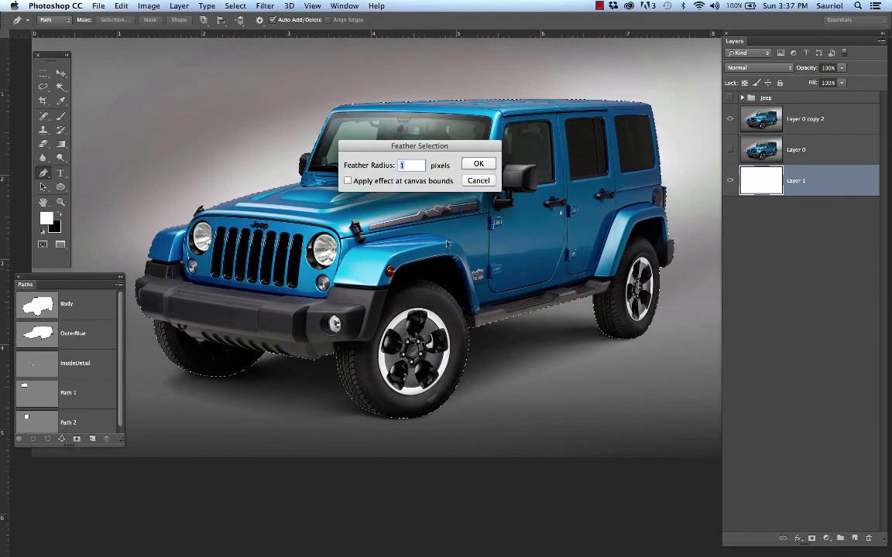
{"action": "left_click", "coordinate": [231, 6]}
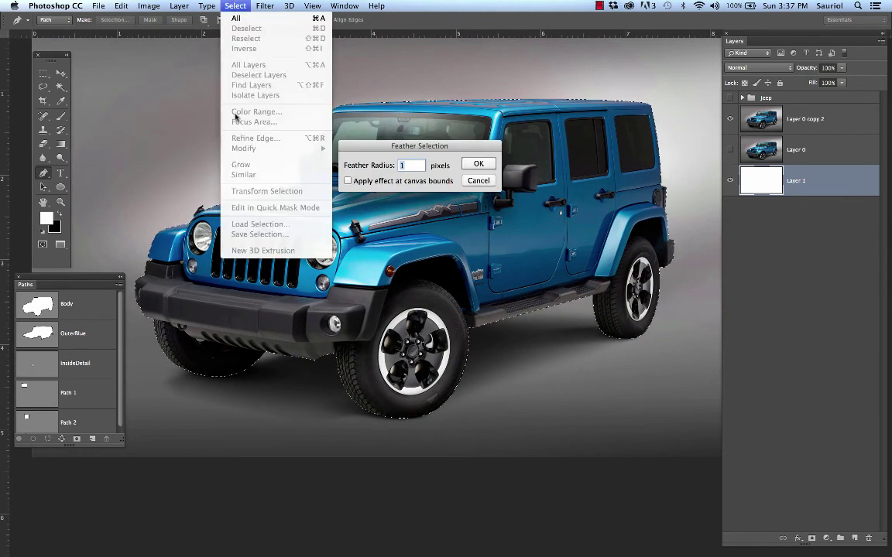
{"action": "left_click", "coordinate": [477, 181]}
{"action": "left_click", "coordinate": [478, 182]}
{"action": "left_click", "coordinate": [235, 6]}
{"action": "mouse_move", "coordinate": [236, 148]}
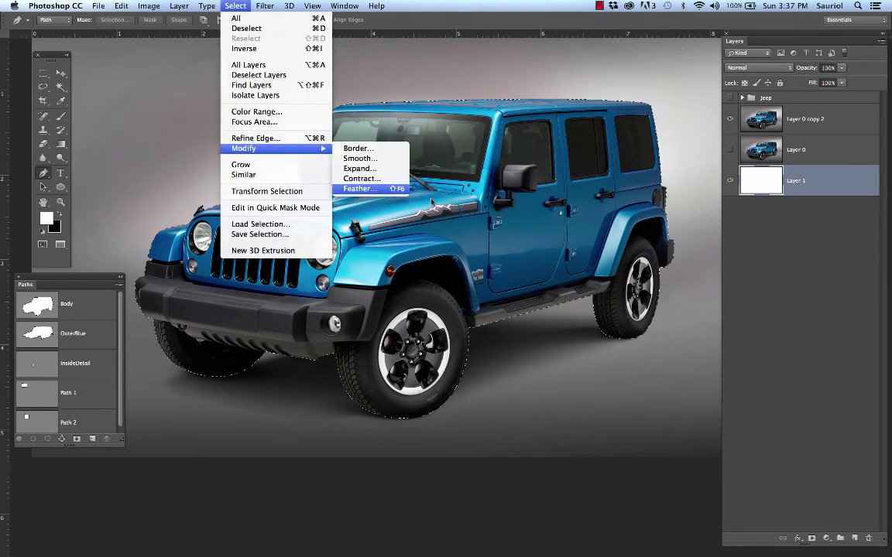
{"action": "left_click", "coordinate": [393, 190]}
{"action": "key", "text": "Return"}
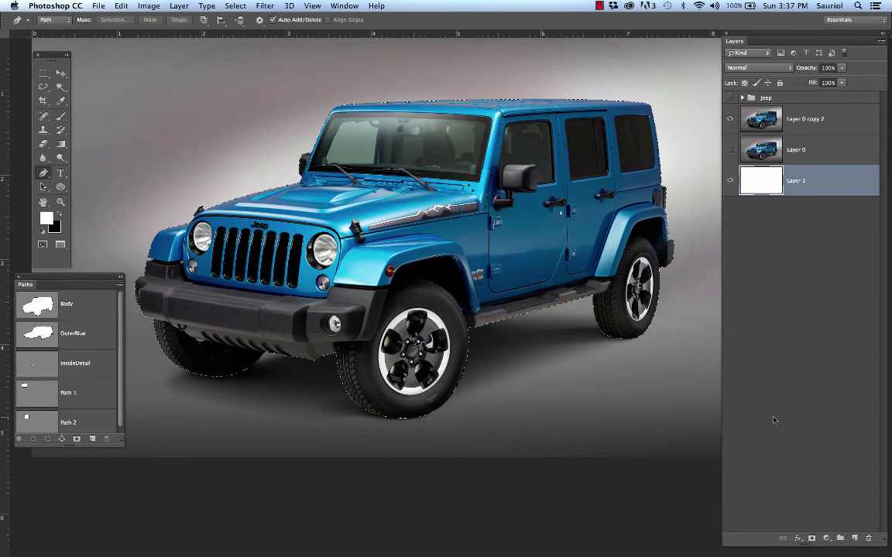
- Mask Layer 0 copy 2 with the feathered Jeep selection, undoing the mask added by mistake to Layer 1
{"action": "left_click", "coordinate": [812, 538]}
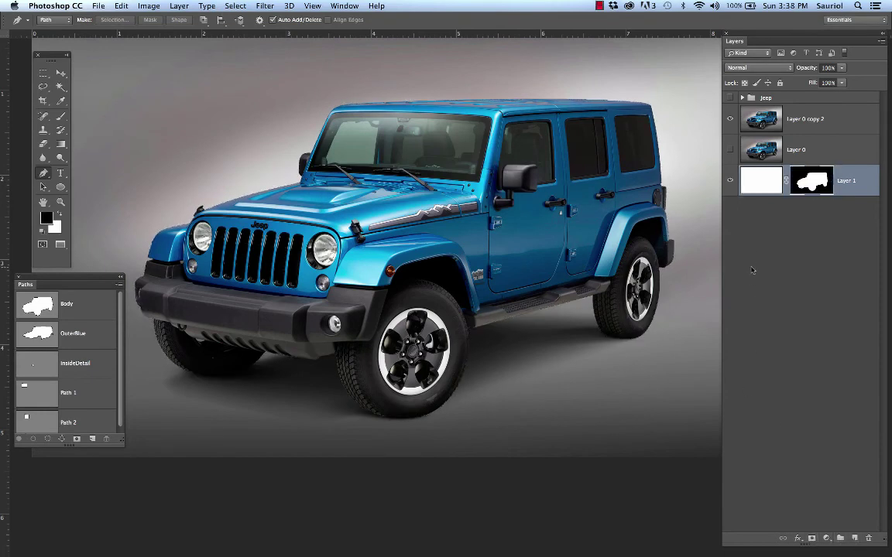
{"action": "key", "text": "super+z"}
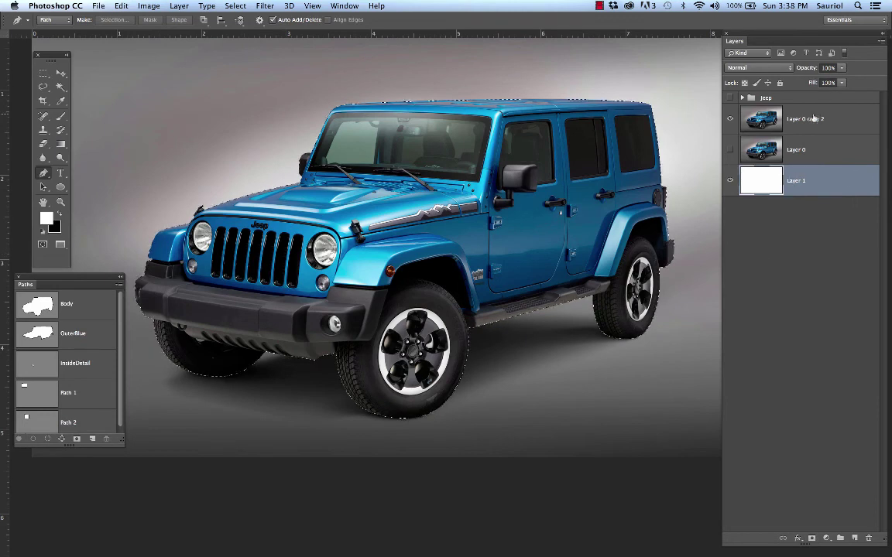
{"action": "left_click", "coordinate": [813, 118]}
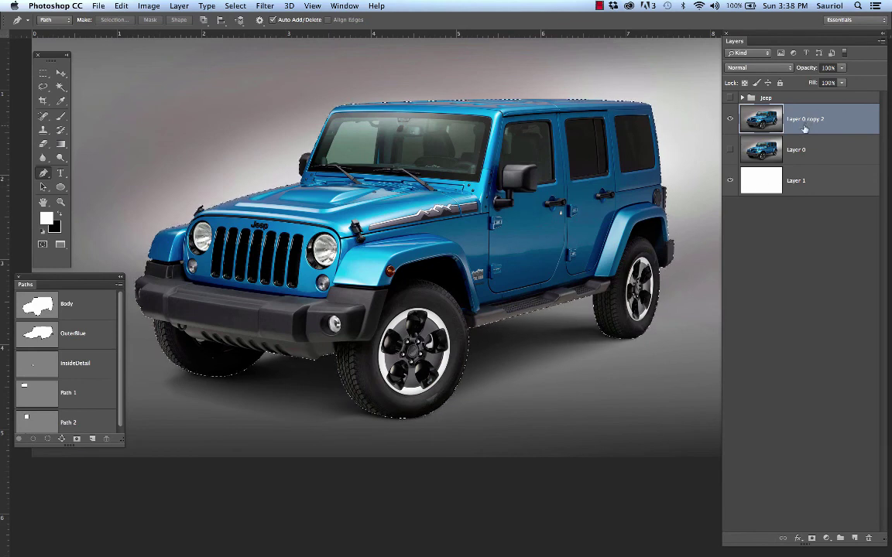
{"action": "left_click", "coordinate": [812, 539]}
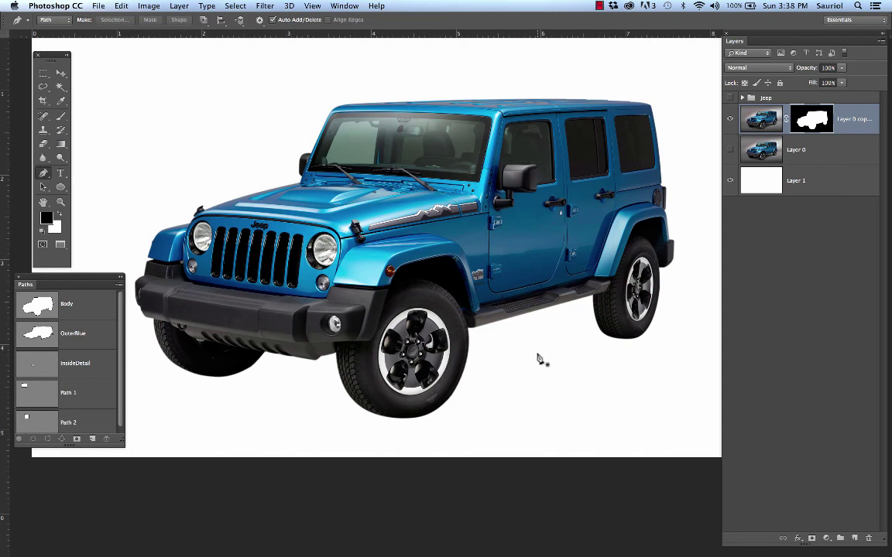
{"action": "key", "text": "super+0"}
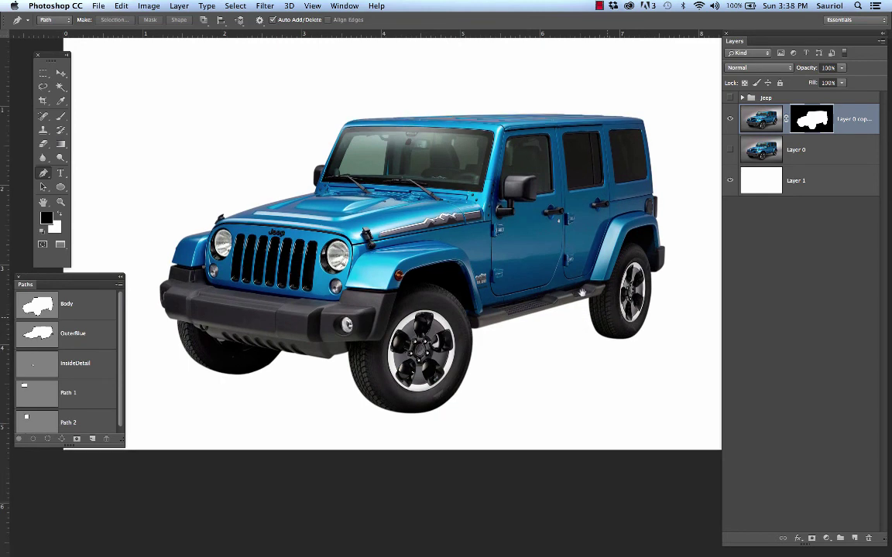
{"action": "left_click_drag", "start_coordinate": [599, 308], "coordinate": [569, 277]}
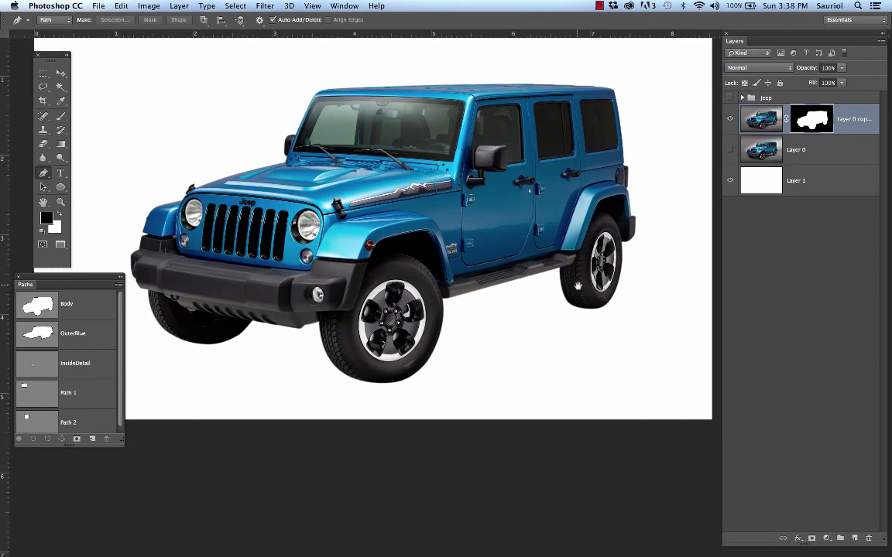
- Hide the masked Layer 0 copy 2, expand the Jeep group and show Layer 0
{"action": "left_click", "coordinate": [729, 119]}
{"action": "left_click", "coordinate": [742, 98]}
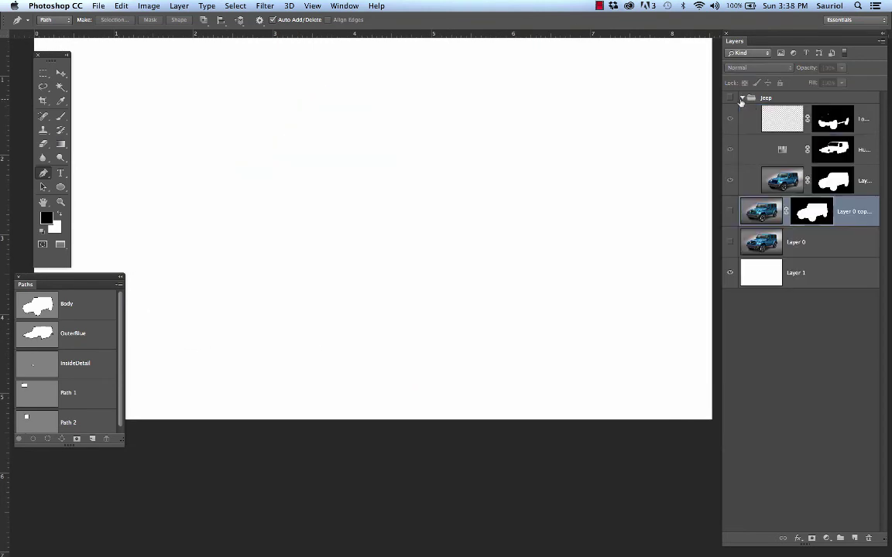
{"action": "left_click", "coordinate": [729, 243]}
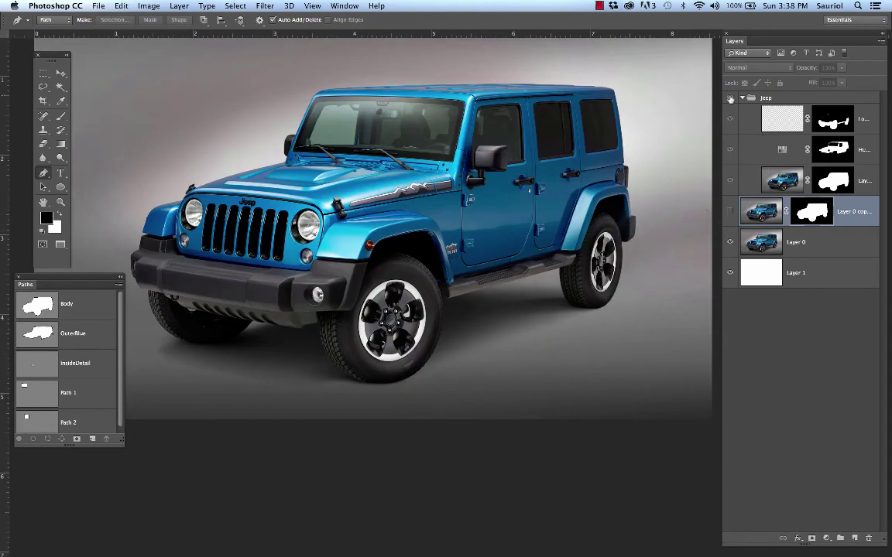
- Preview the Jeep group's recolored version over the original photo, then hide the group again
{"action": "left_click", "coordinate": [730, 98]}
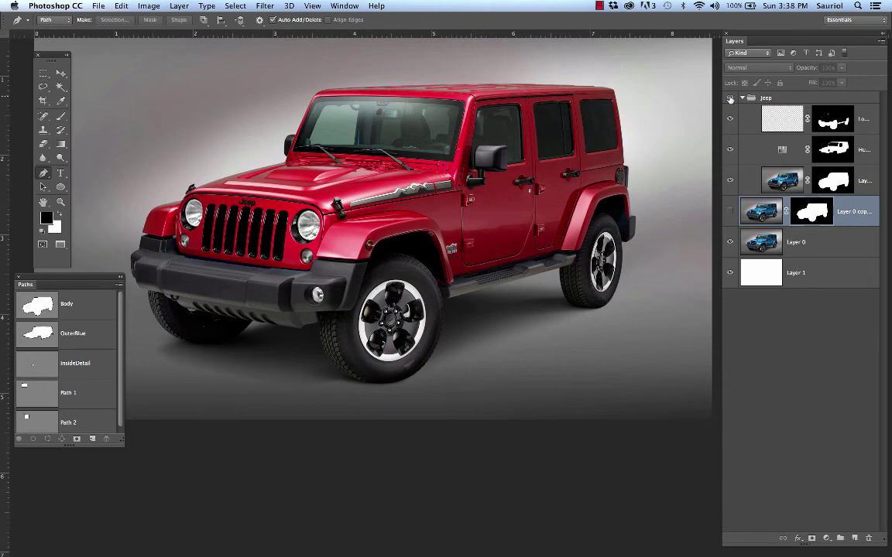
{"action": "left_click", "coordinate": [730, 99]}
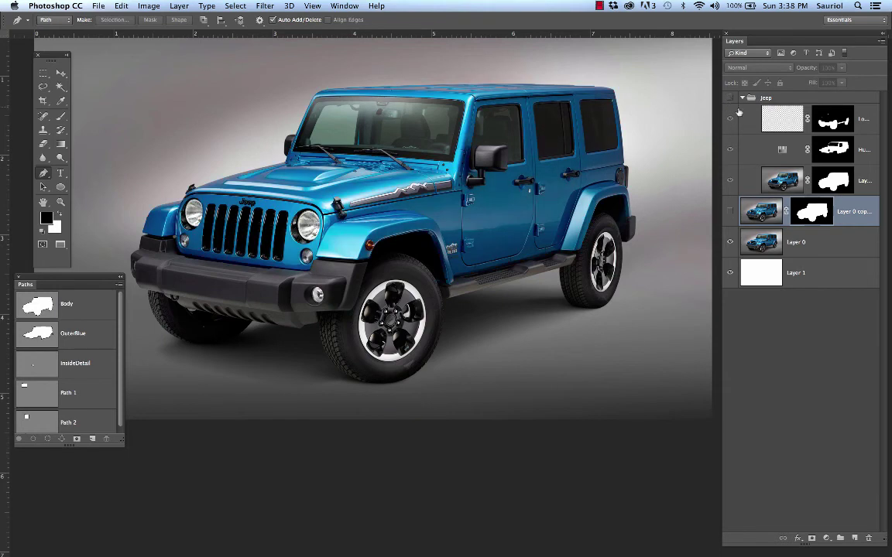
{"action": "left_click", "coordinate": [741, 99]}
{"action": "key", "text": "x"}
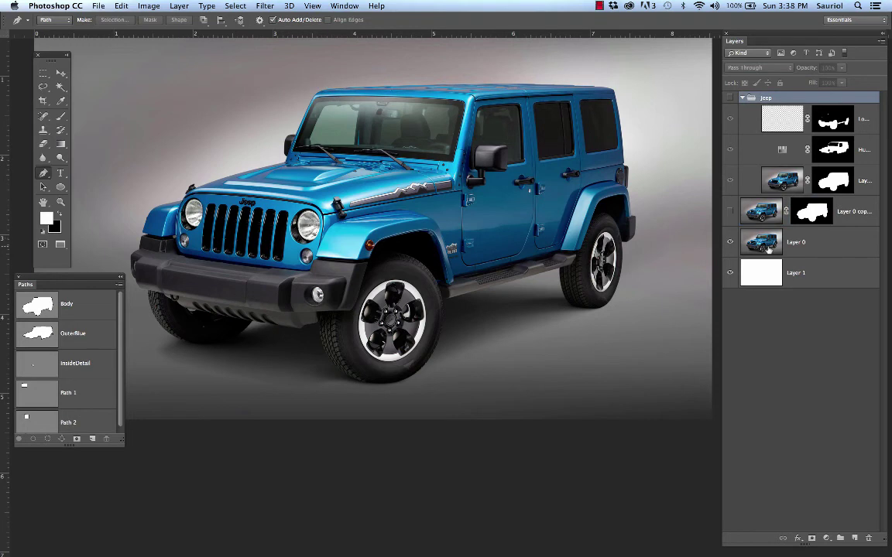
- Lower Layer 0's opacity to 49% and display the OuterBlue path over the faded Jeep
{"action": "left_click", "coordinate": [769, 244]}
{"action": "left_click", "coordinate": [843, 68]}
{"action": "left_click_drag", "start_coordinate": [843, 81], "coordinate": [815, 84]}
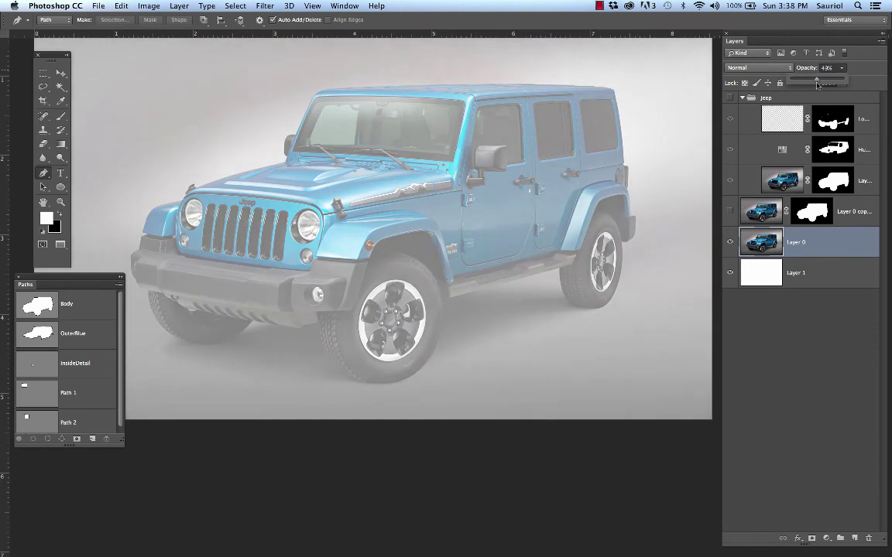
{"action": "left_click", "coordinate": [812, 281]}
{"action": "left_click", "coordinate": [44, 338], "text": "super"}
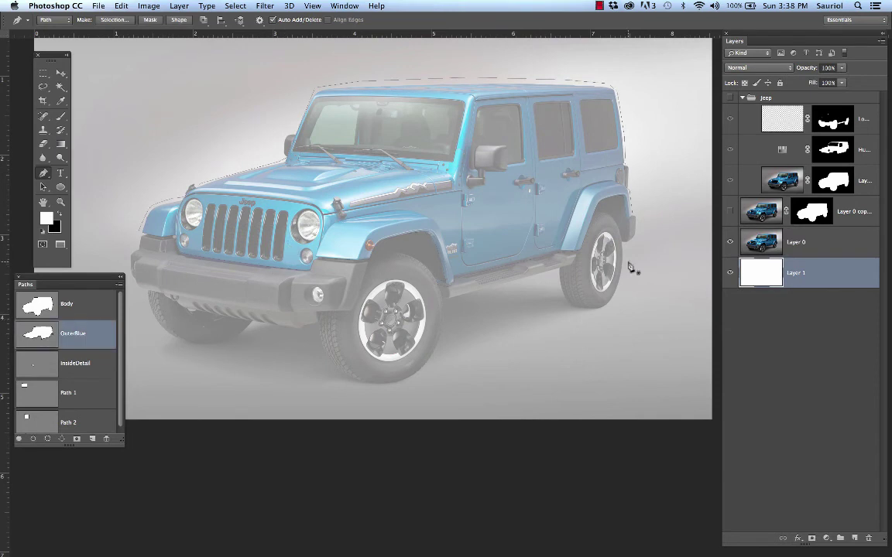
{"action": "left_click", "coordinate": [841, 68]}
{"action": "left_click_drag", "start_coordinate": [845, 82], "coordinate": [825, 82]}
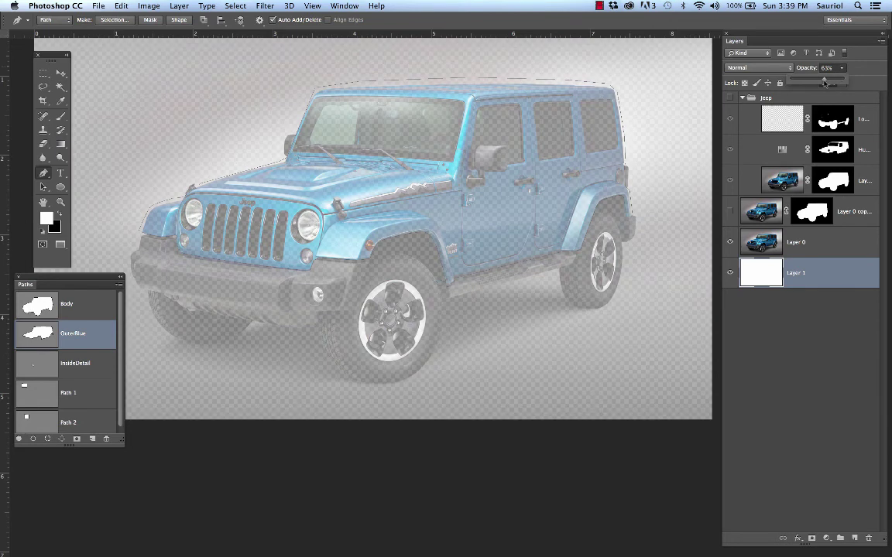
{"action": "key", "text": "ctrl+z"}
- Reduce Layer 0's opacity further and invert the white Layer 1 to black
{"action": "left_click", "coordinate": [796, 243]}
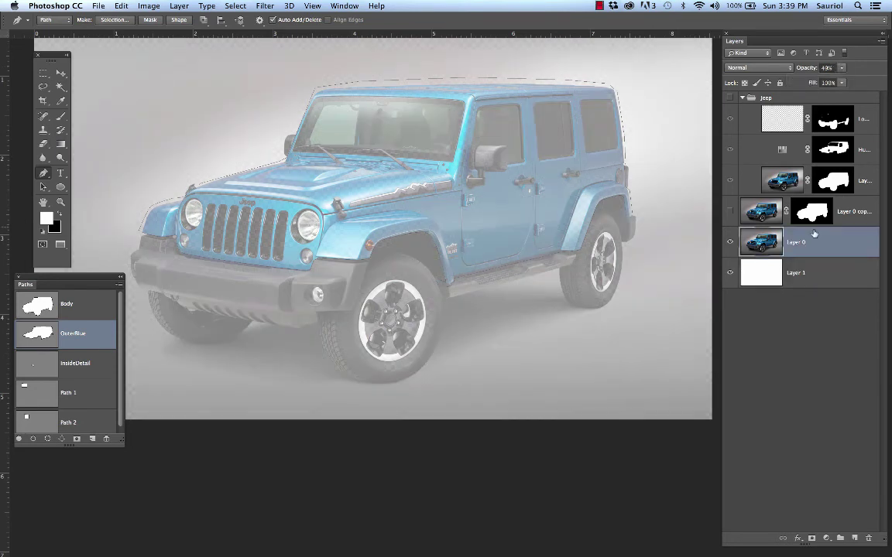
{"action": "left_click", "coordinate": [843, 68]}
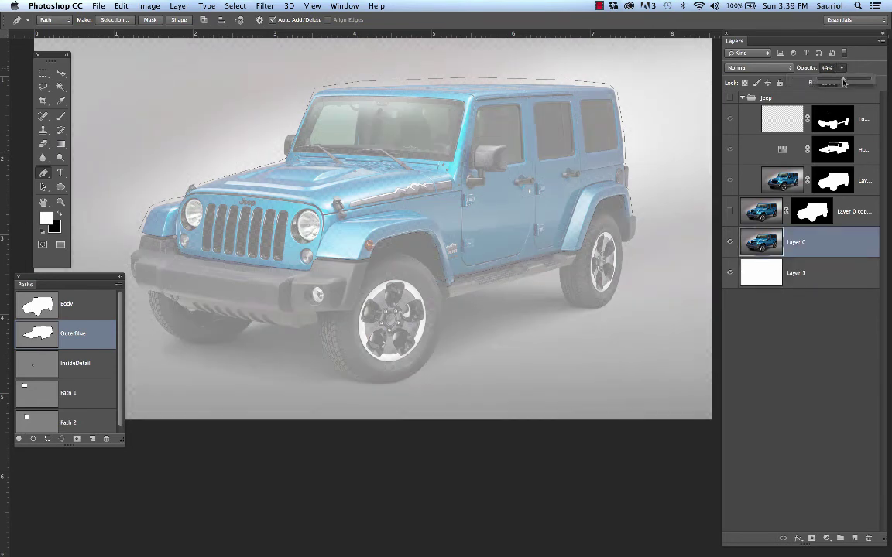
{"action": "left_click_drag", "start_coordinate": [843, 82], "coordinate": [832, 82]}
{"action": "left_click", "coordinate": [797, 275]}
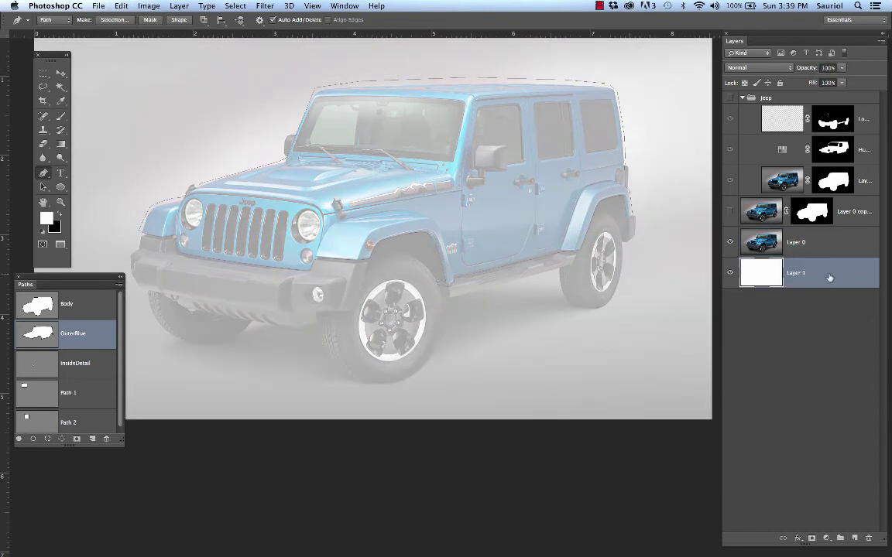
{"action": "key", "text": "ctrl+i"}
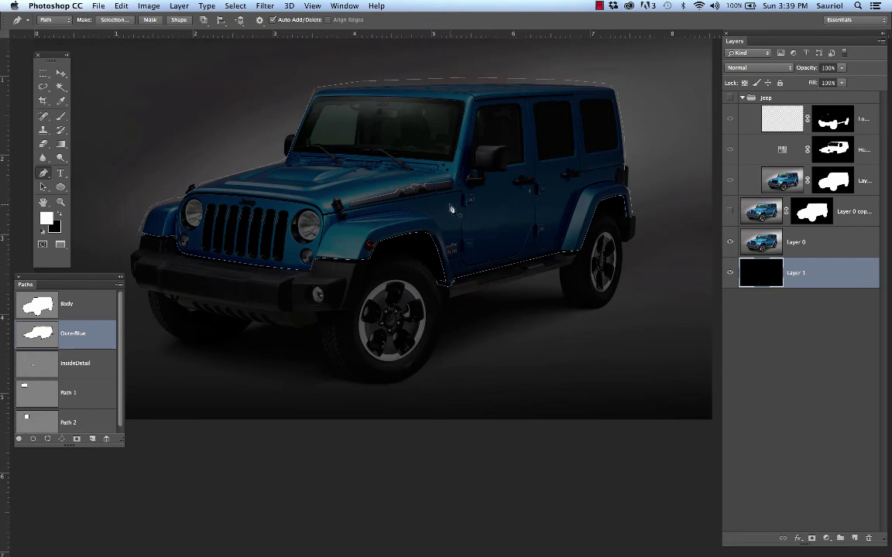
- Select the OuterBlue path and examine its anchor points closely around the hood, grille and front fender
{"action": "left_click", "coordinate": [493, 271], "text": "super"}
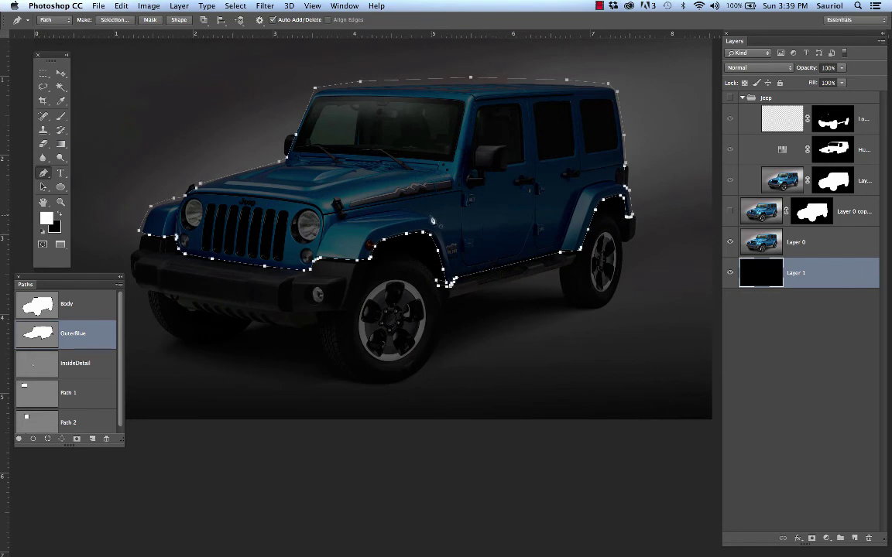
{"action": "scroll", "coordinate": [426, 228], "scroll_direction": "up", "scroll_amount": 1}
{"action": "scroll", "coordinate": [432, 219], "scroll_direction": "down", "scroll_amount": 1}
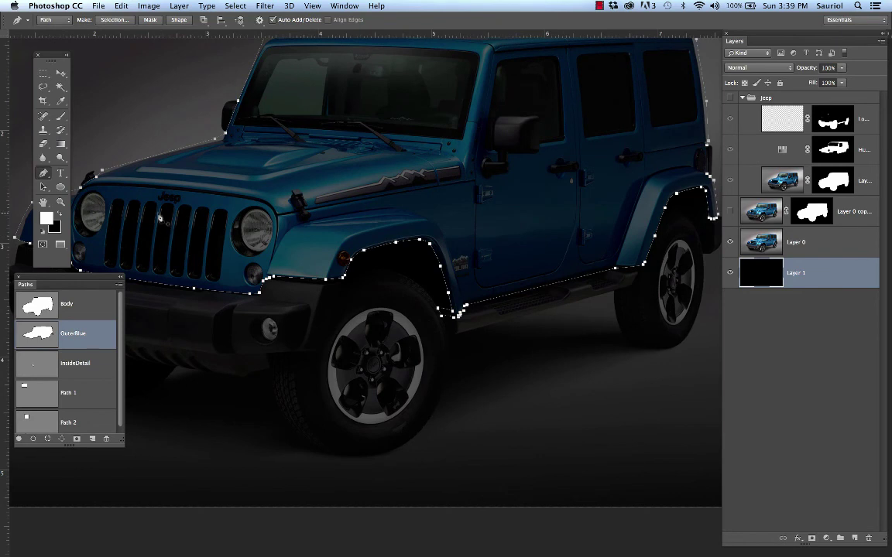
{"action": "key", "text": "Tab"}
{"action": "scroll", "coordinate": [354, 304], "scroll_direction": "up", "scroll_amount": 2}
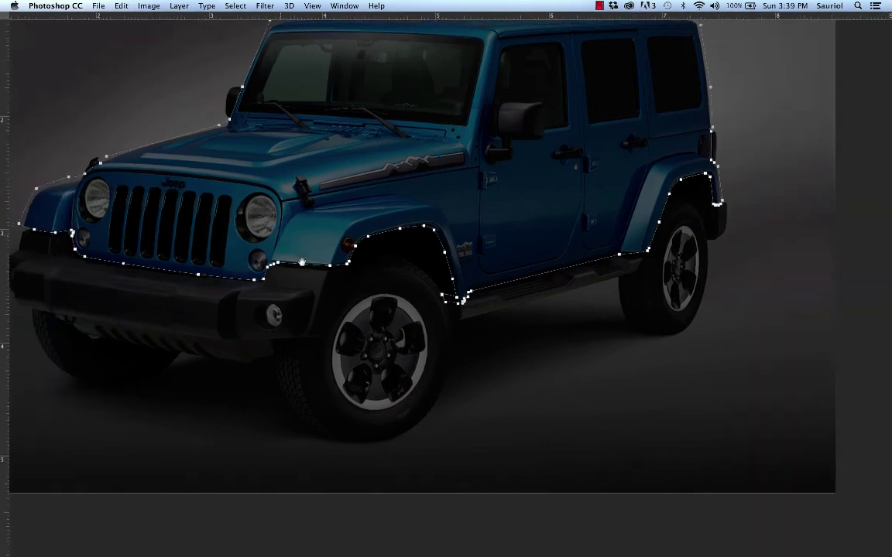
{"action": "scroll", "coordinate": [143, 180], "scroll_direction": "up", "scroll_amount": 2}
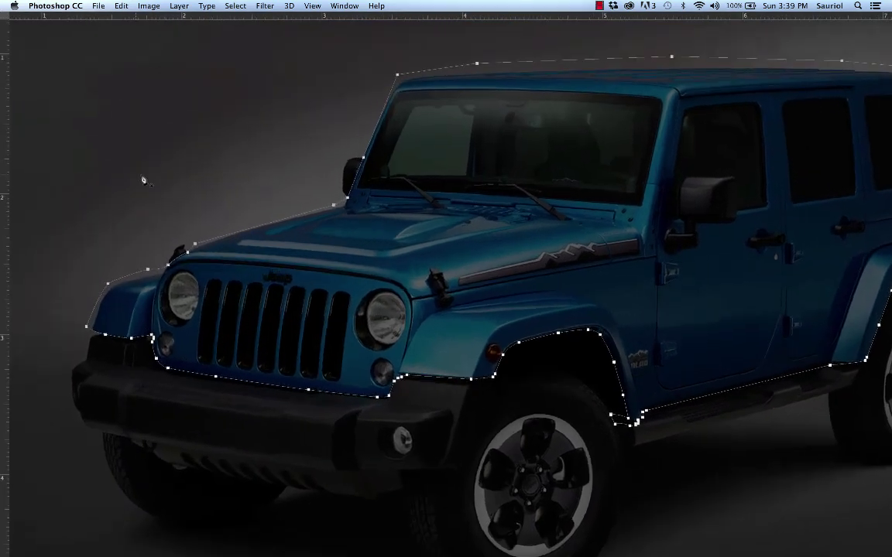
{"action": "scroll", "coordinate": [143, 179], "scroll_direction": "up", "scroll_amount": 2}
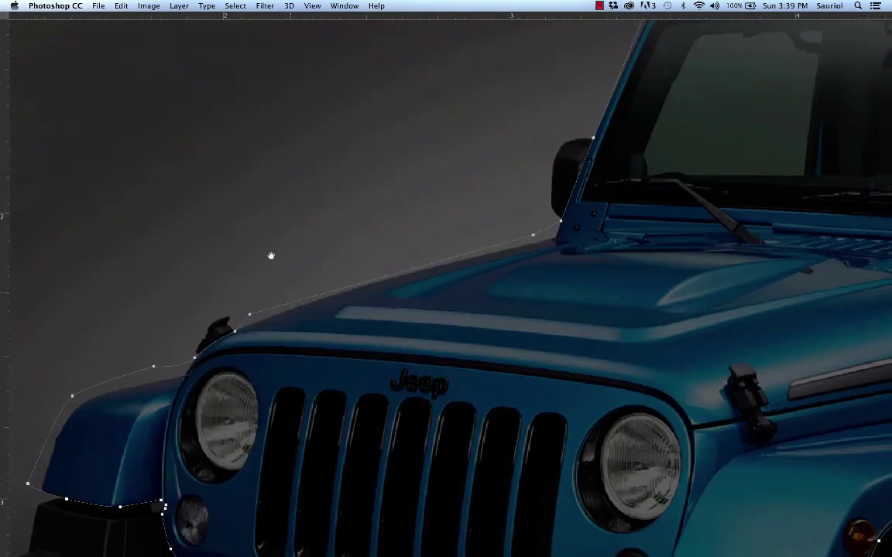
{"action": "left_click_drag", "start_coordinate": [285, 279], "coordinate": [263, 201]}
- Bring back the Paths panel and place it over the empty background above the front fender
{"action": "left_click", "coordinate": [345, 5]}
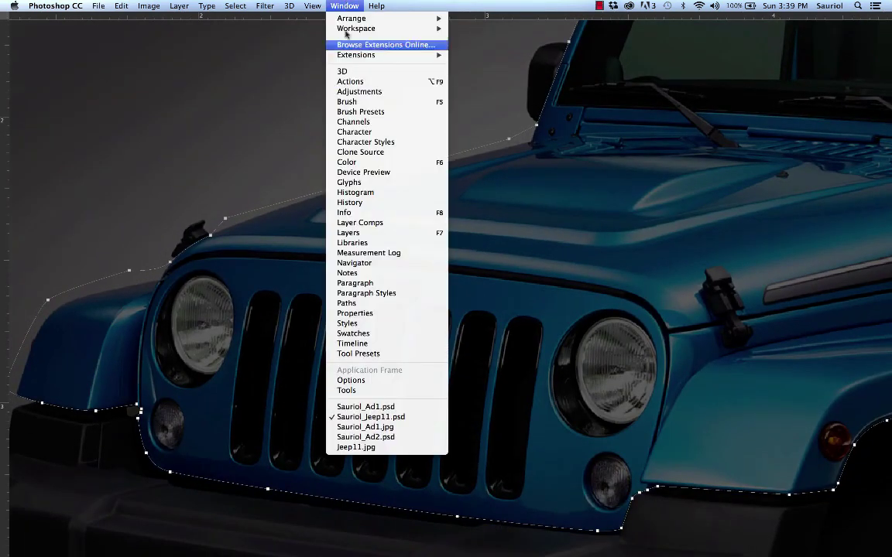
{"action": "left_click", "coordinate": [347, 303]}
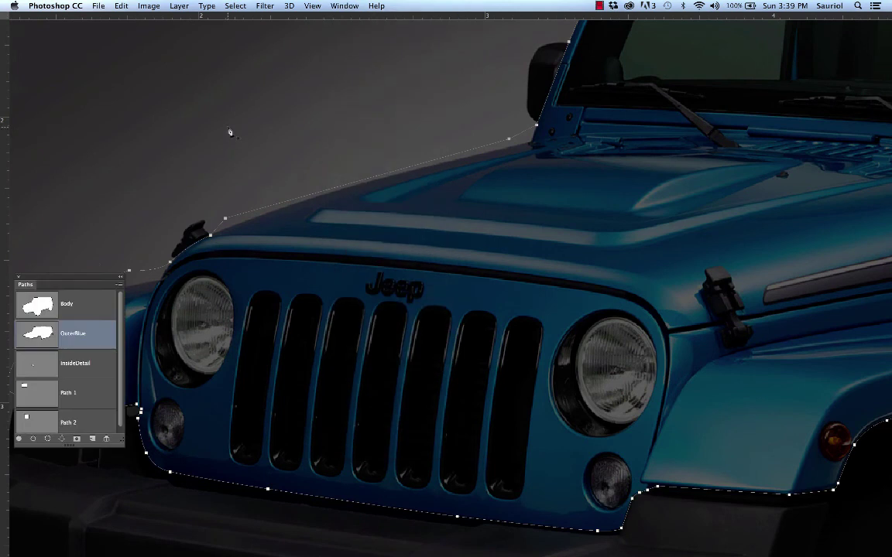
{"action": "left_click_drag", "start_coordinate": [79, 281], "coordinate": [87, 37]}
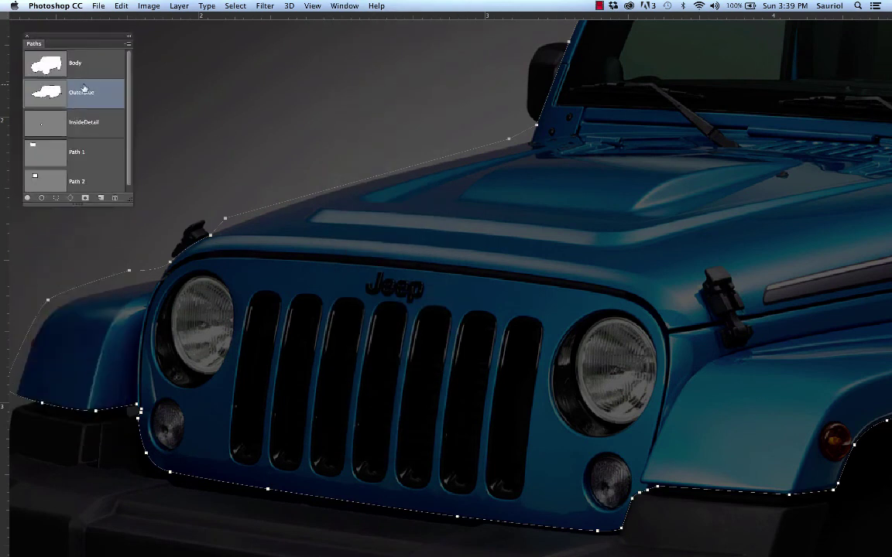
{"action": "left_click_drag", "start_coordinate": [150, 288], "coordinate": [189, 283]}
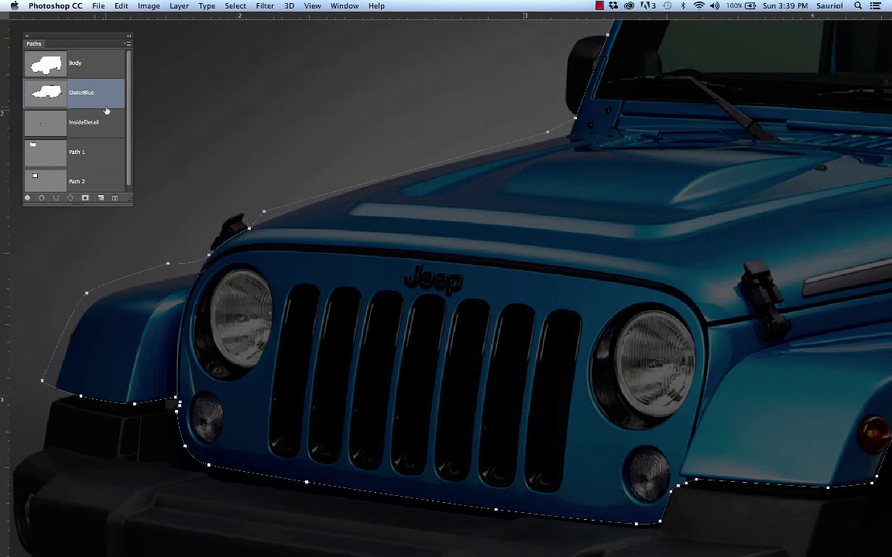
- Compare the Body path with the OuterBlue path, examining how OuterBlue follows the Jeep's painted bodywork
{"action": "left_click", "coordinate": [86, 67]}
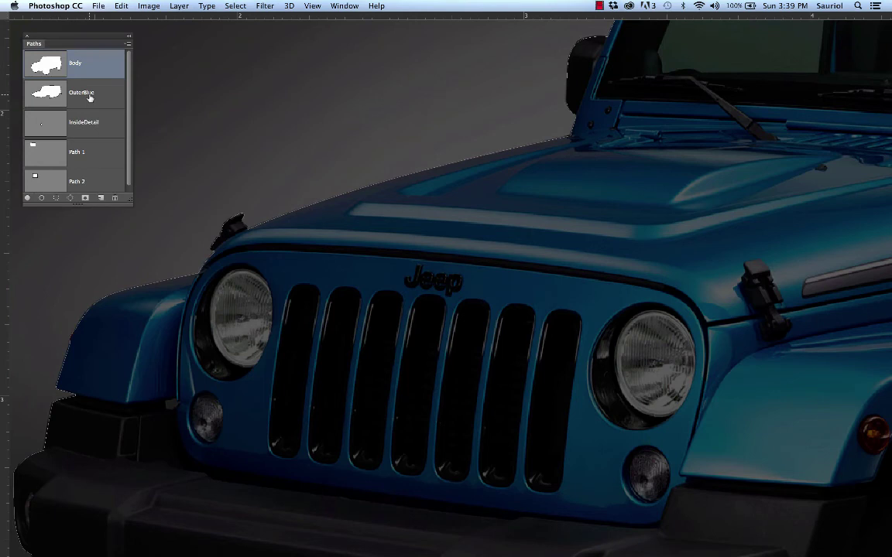
{"action": "left_click", "coordinate": [89, 97]}
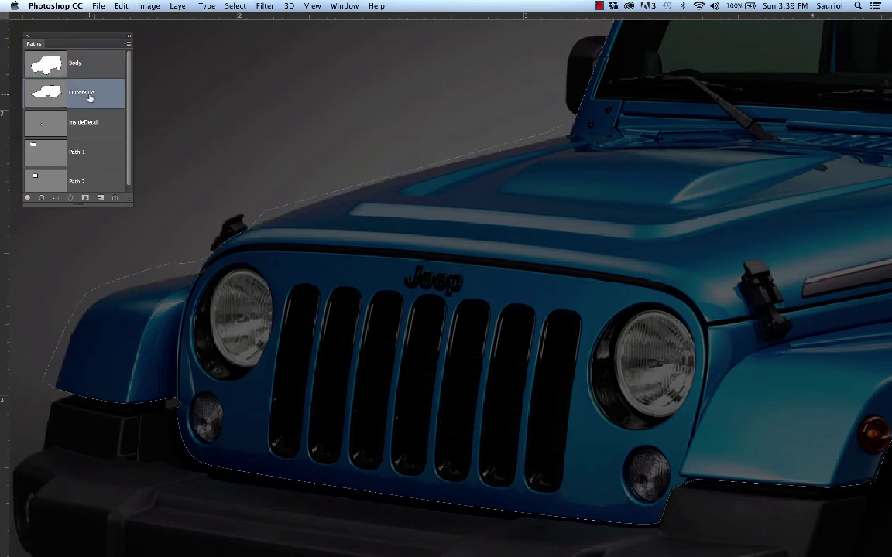
{"action": "scroll", "coordinate": [213, 220], "scroll_direction": "down", "scroll_amount": 4}
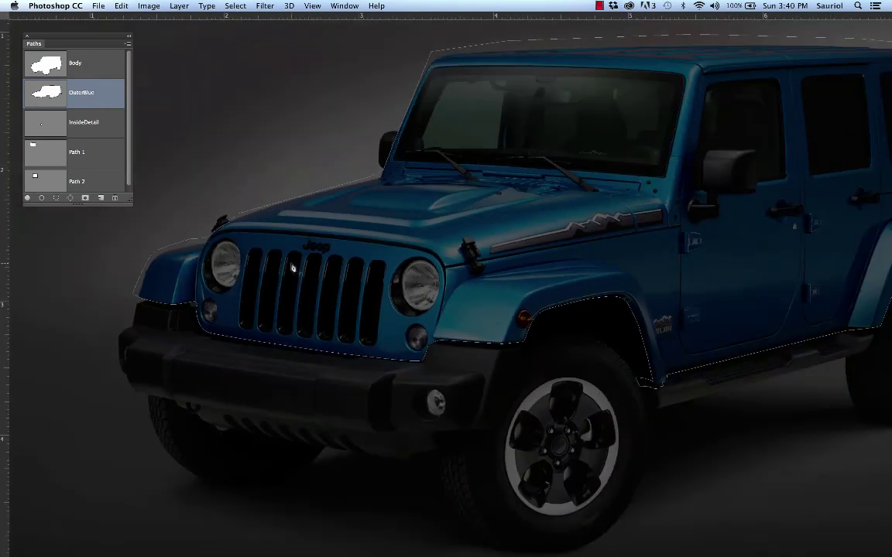
{"action": "scroll", "coordinate": [325, 257], "scroll_direction": "right", "scroll_amount": 5}
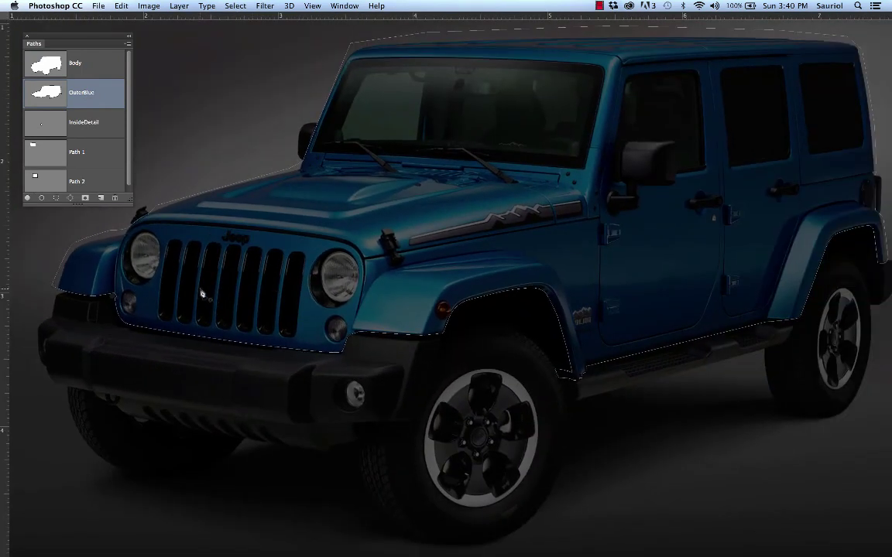
- Bring back the Layers panel and restore Layer 0's opacity to 100%
{"action": "scroll", "coordinate": [56, 291], "scroll_direction": "up", "scroll_amount": 2}
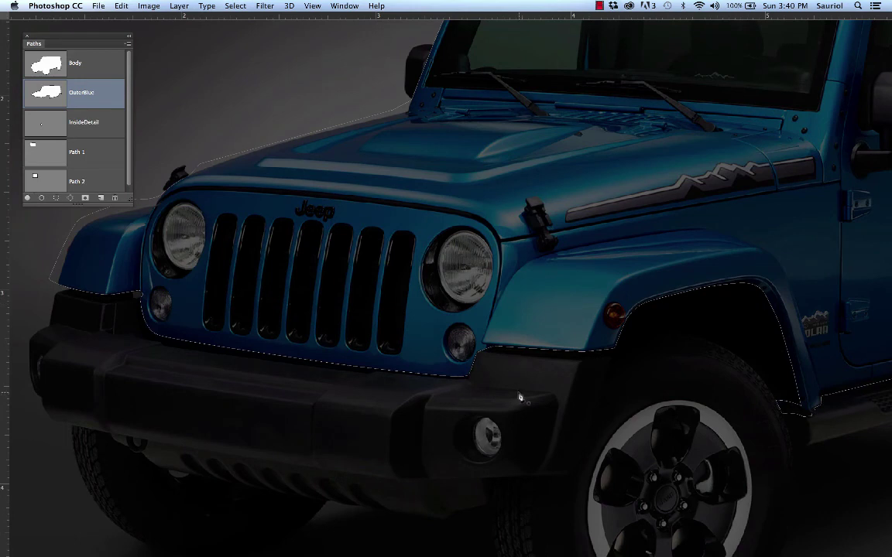
{"action": "left_click", "coordinate": [343, 6]}
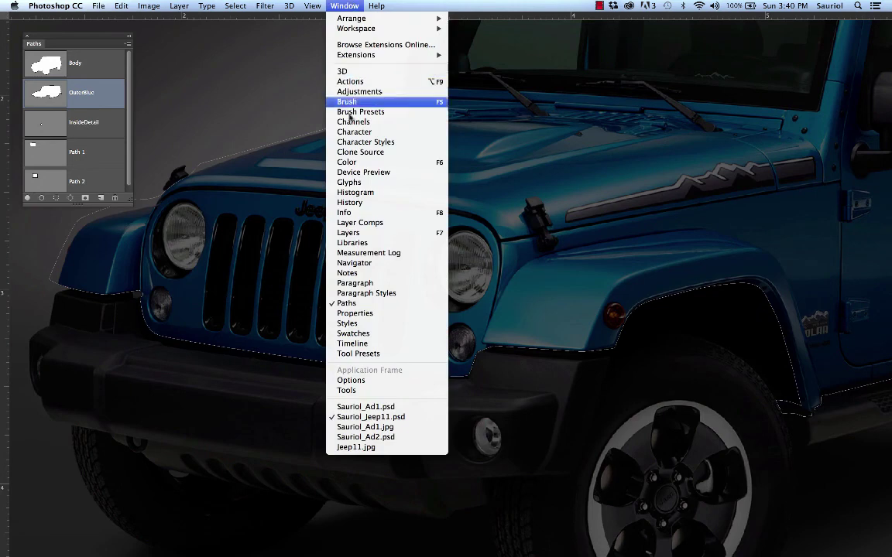
{"action": "left_click", "coordinate": [347, 232]}
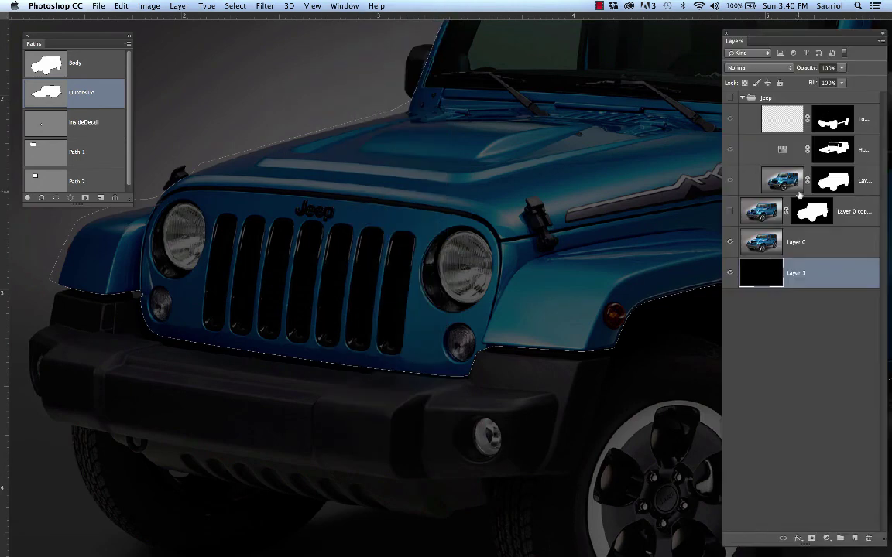
{"action": "left_click", "coordinate": [774, 242]}
{"action": "left_click", "coordinate": [842, 68]}
{"action": "left_click_drag", "start_coordinate": [844, 83], "coordinate": [884, 87]}
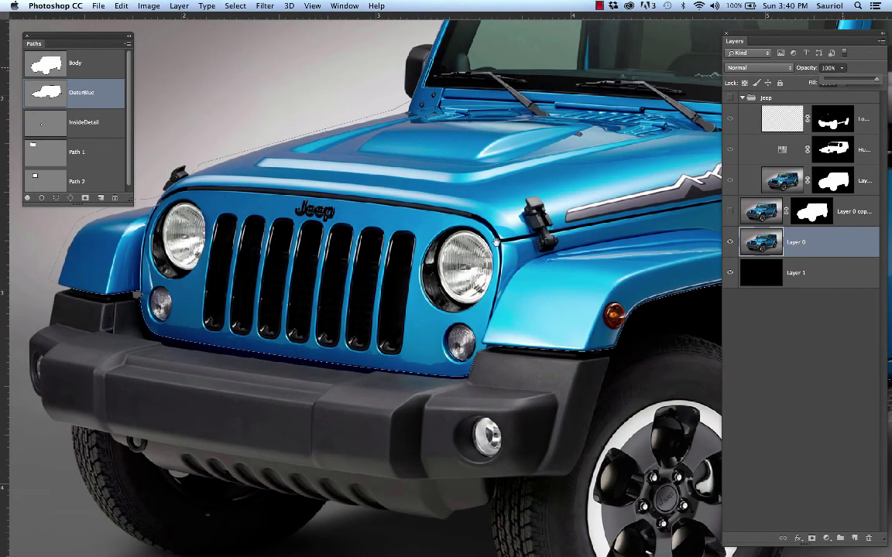
- Examine the OuterBlue path along the front wheel arch, rocker and rear fender, including its loose outer edge beyond the bodywork
{"action": "scroll", "coordinate": [439, 280], "scroll_direction": "right", "scroll_amount": 5}
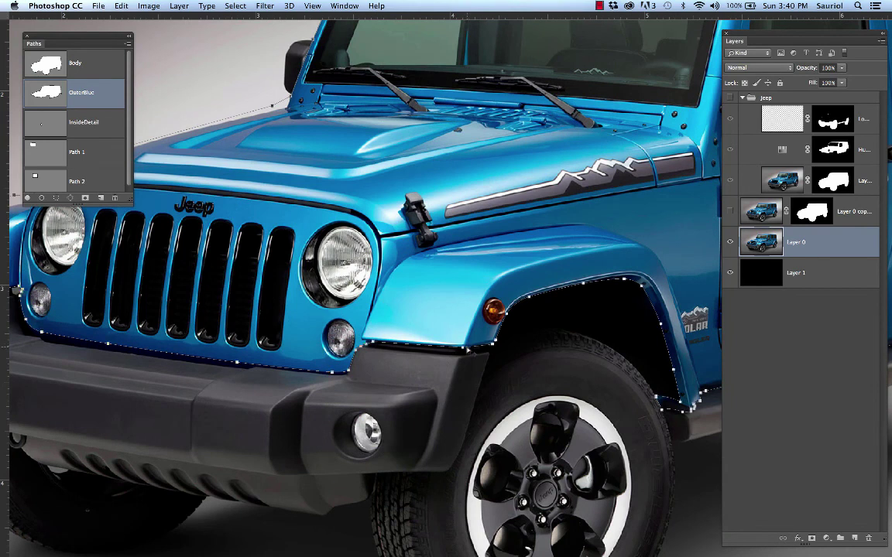
{"action": "left_click_drag", "start_coordinate": [570, 246], "coordinate": [517, 250]}
{"action": "scroll", "coordinate": [517, 250], "scroll_direction": "right", "scroll_amount": 10}
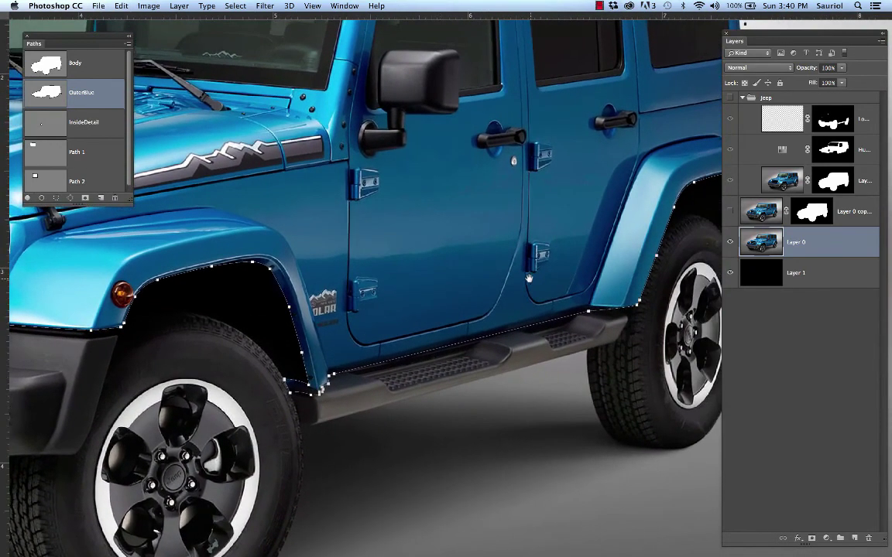
{"action": "scroll", "coordinate": [524, 278], "scroll_direction": "right", "scroll_amount": 4}
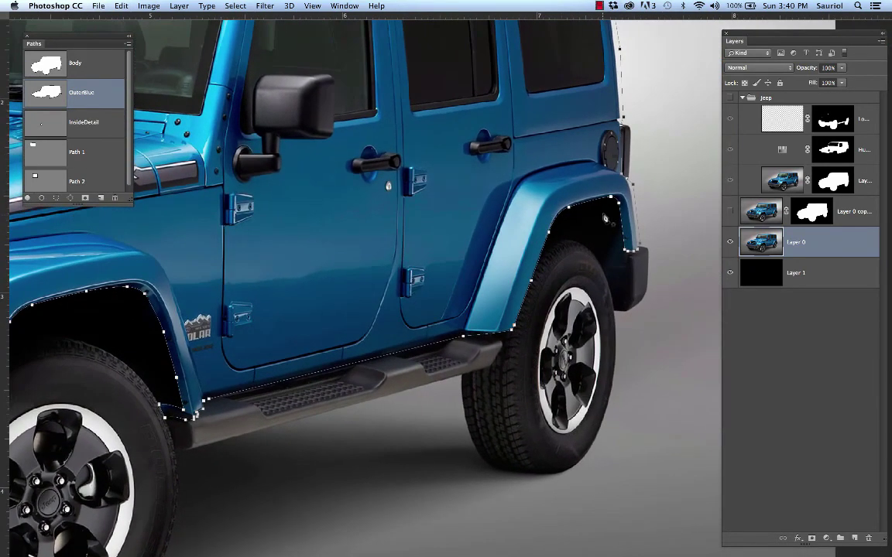
{"action": "scroll", "coordinate": [662, 213], "scroll_direction": "up", "scroll_amount": 6}
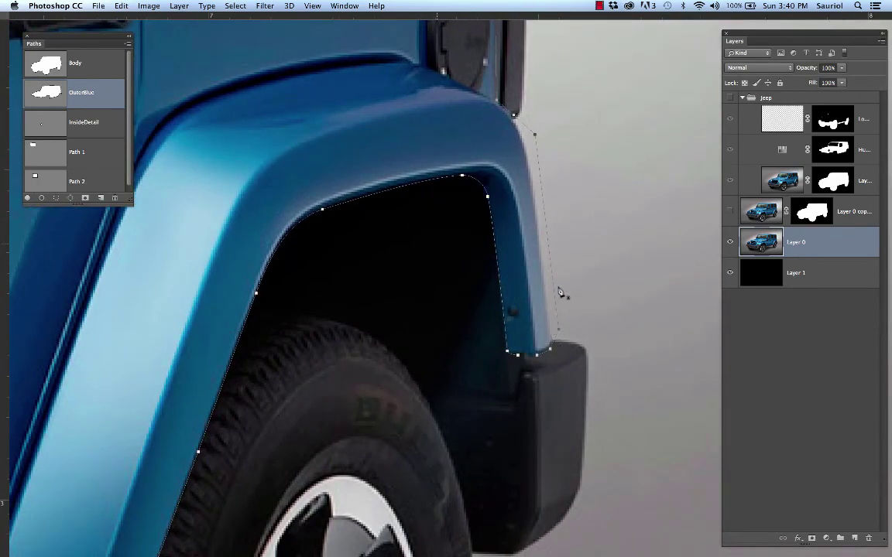
{"action": "scroll", "coordinate": [561, 292], "scroll_direction": "up", "scroll_amount": 3}
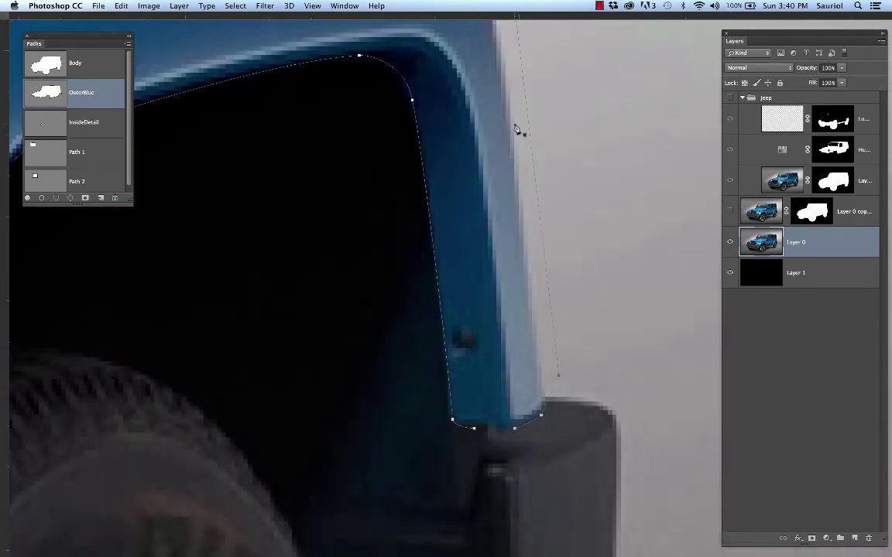
{"action": "scroll", "coordinate": [370, 173], "scroll_direction": "down", "scroll_amount": 8}
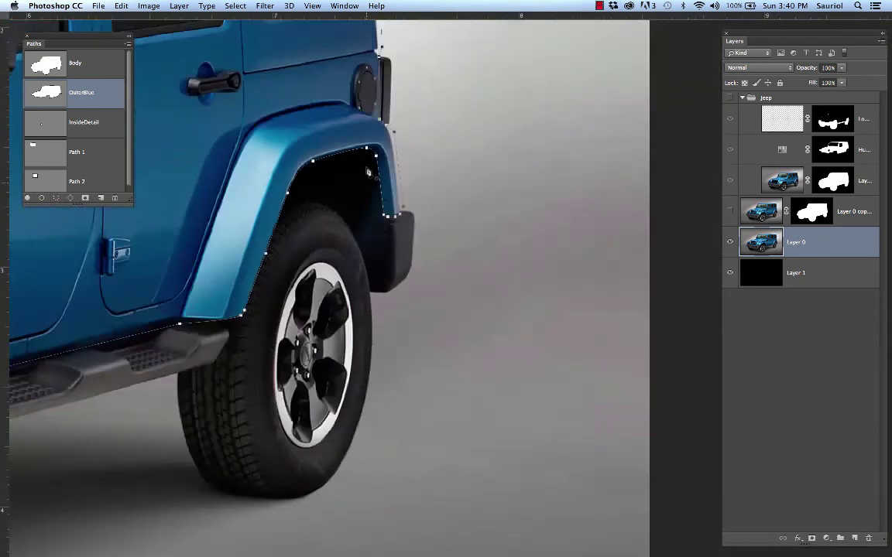
{"action": "scroll", "coordinate": [369, 172], "scroll_direction": "down", "scroll_amount": 4}
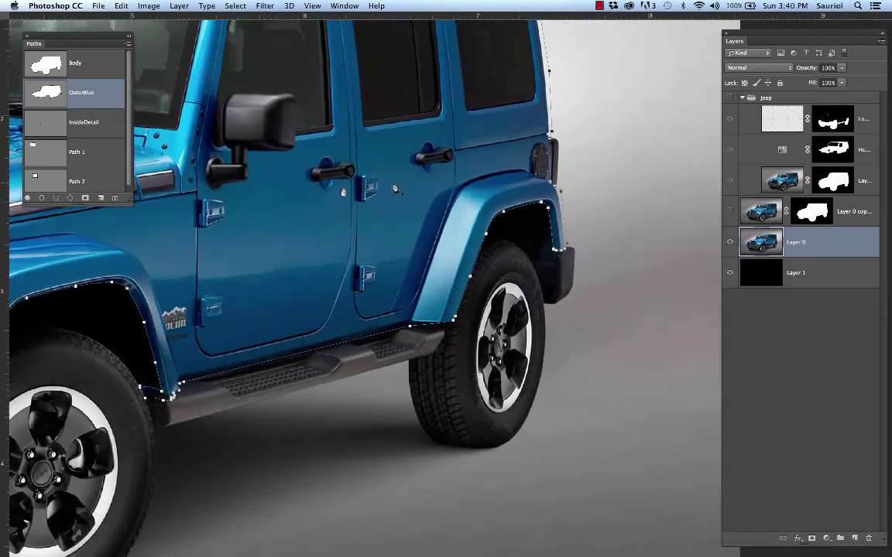
{"action": "scroll", "coordinate": [395, 189], "scroll_direction": "down", "scroll_amount": 2}
{"action": "scroll", "coordinate": [525, 201], "scroll_direction": "down", "scroll_amount": 3}
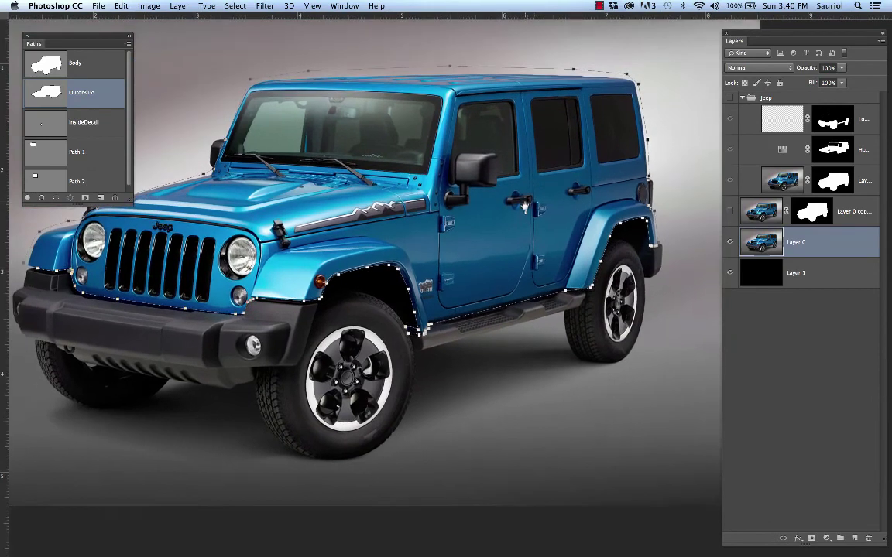
{"action": "scroll", "coordinate": [524, 201], "scroll_direction": "up", "scroll_amount": 1}
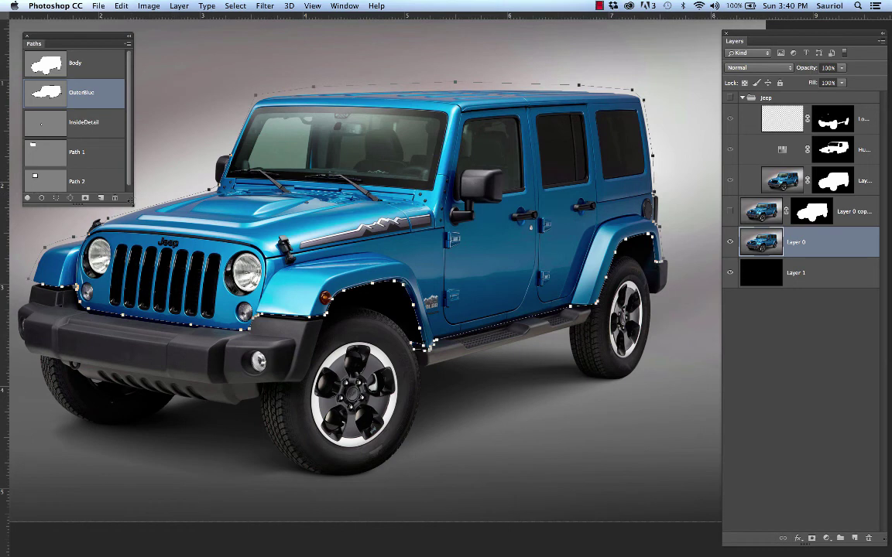
- Lengthen the Paths panel to list every path, move it up, and bring the empty background beside the Jeep into view
{"action": "left_click_drag", "start_coordinate": [77, 206], "coordinate": [77, 235]}
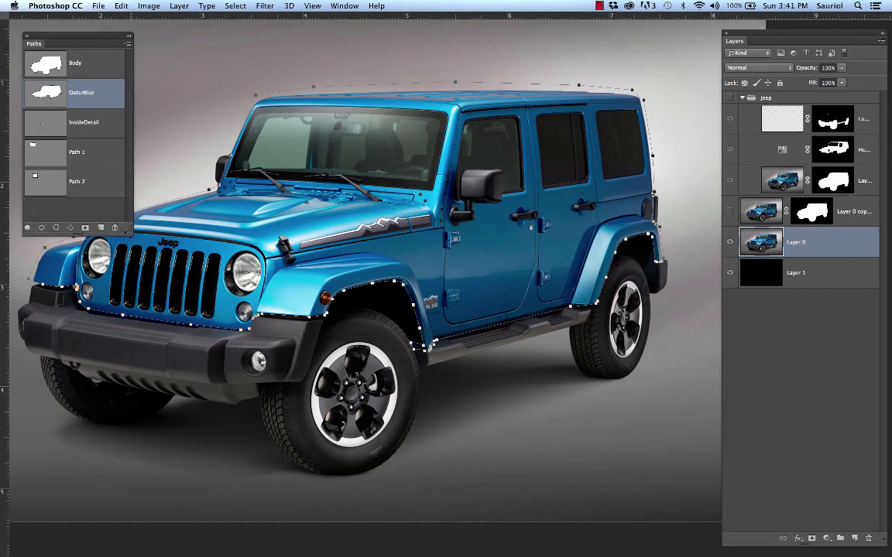
{"action": "left_click_drag", "start_coordinate": [95, 37], "coordinate": [93, 17]}
{"action": "left_click_drag", "start_coordinate": [221, 177], "coordinate": [411, 206]}
- Display Path 1 and hide Layer 0 so the path is seen against the black Layer 1
{"action": "left_click", "coordinate": [96, 127]}
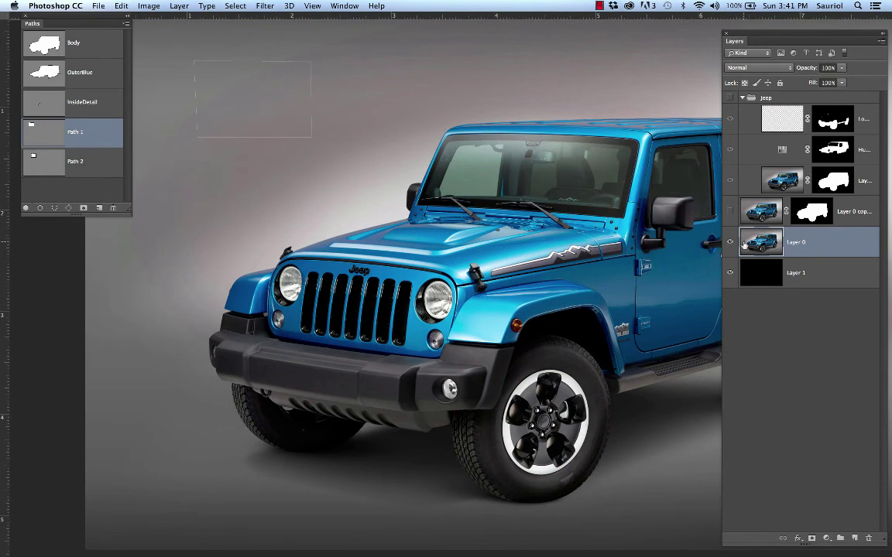
{"action": "key", "text": "super+comma"}
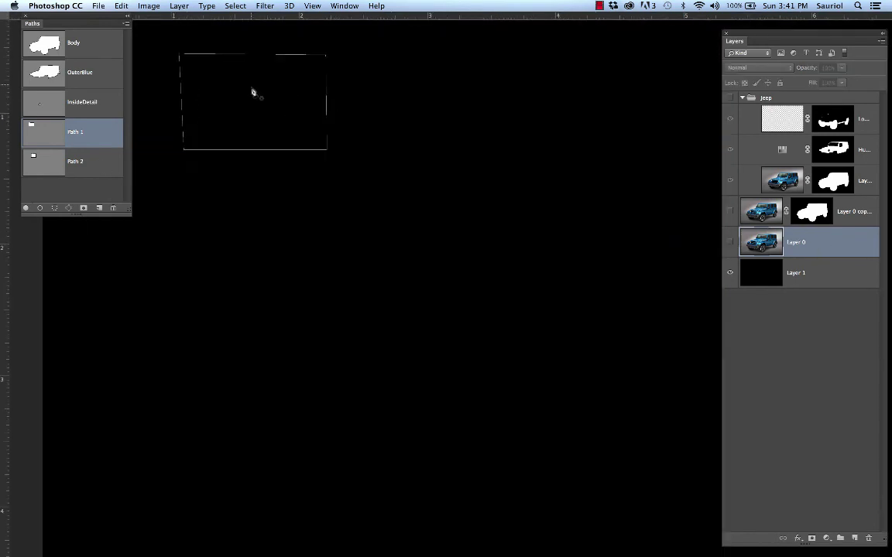
{"action": "scroll", "coordinate": [398, 215], "scroll_direction": "up", "scroll_amount": 2}
{"action": "scroll", "coordinate": [332, 185], "scroll_direction": "up", "scroll_amount": 3}
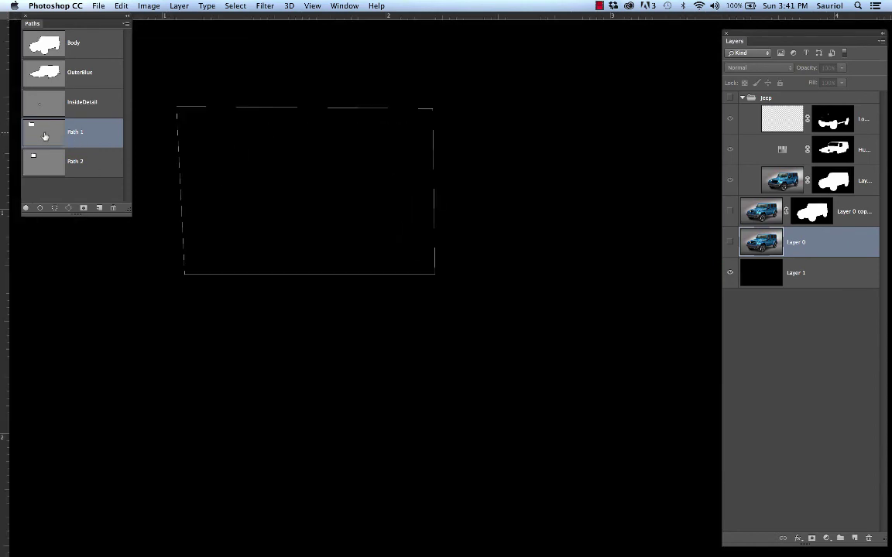
- Load Path 1 as a selection, display Path 2 over it, add Path 2's area to the selection, and clear the selection
{"action": "left_click", "coordinate": [45, 135], "text": "super"}
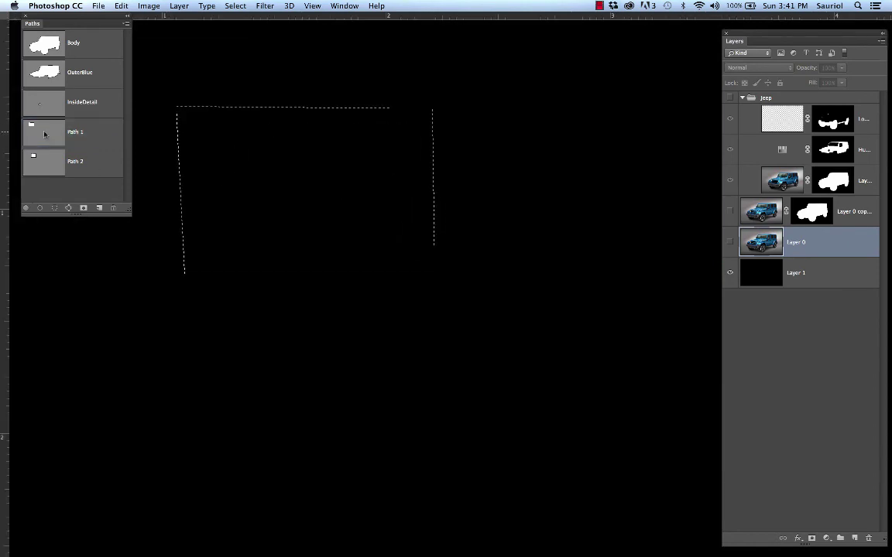
{"action": "left_click", "coordinate": [99, 165]}
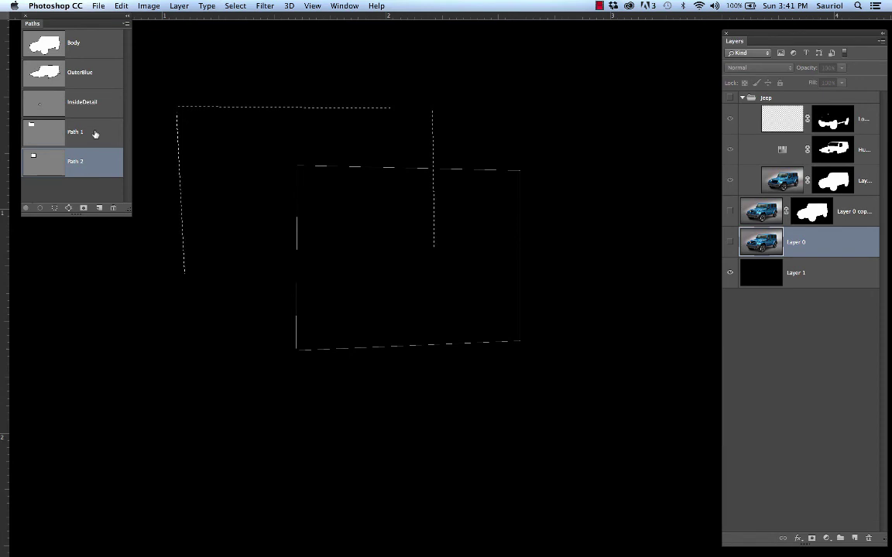
{"action": "left_click", "coordinate": [50, 163], "text": "alt+super"}
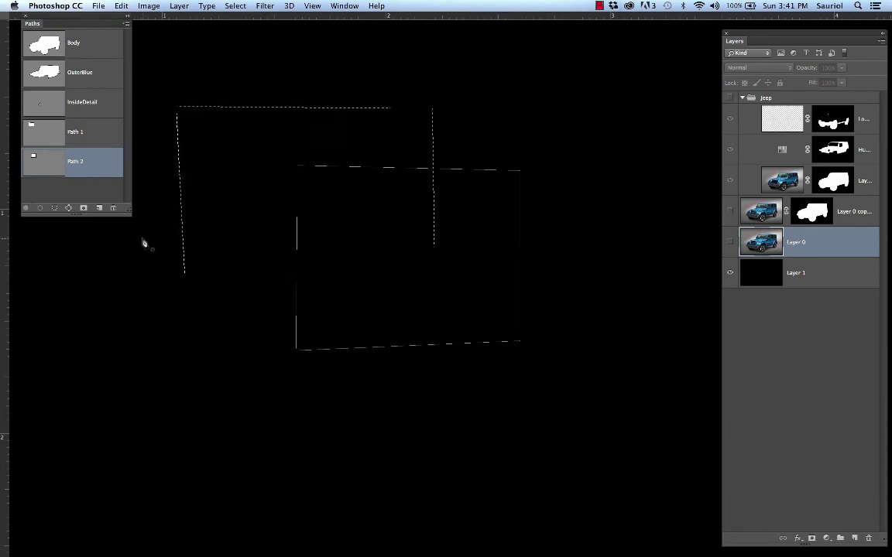
{"action": "left_click", "coordinate": [43, 135], "text": "super"}
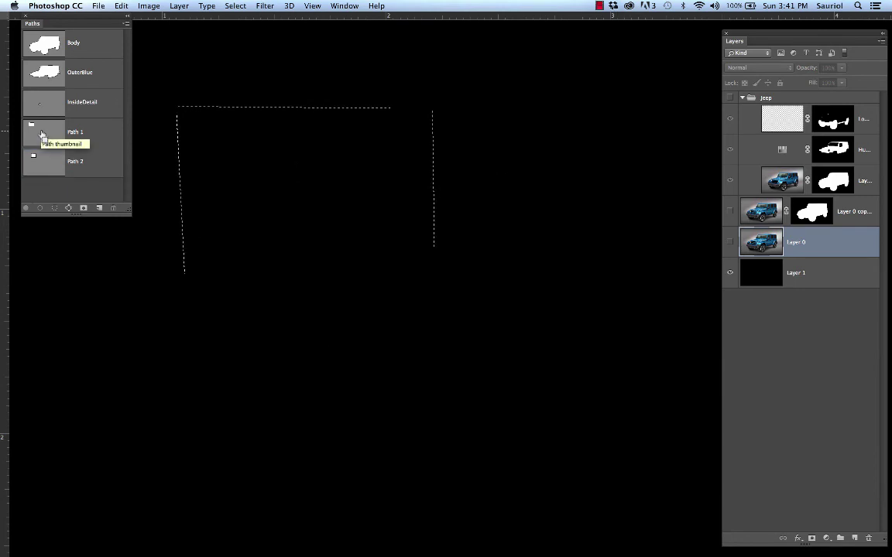
{"action": "left_click", "coordinate": [109, 167], "text": "shift+super"}
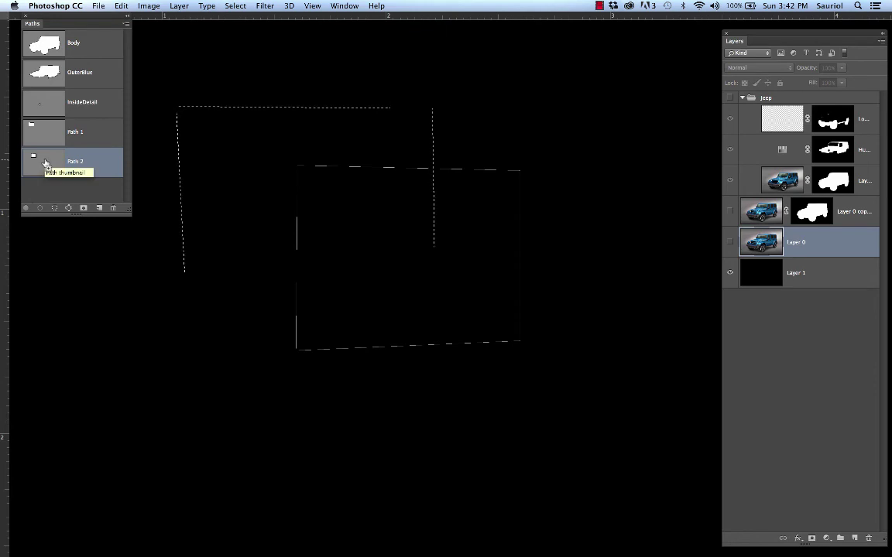
{"action": "key", "text": "Escape"}
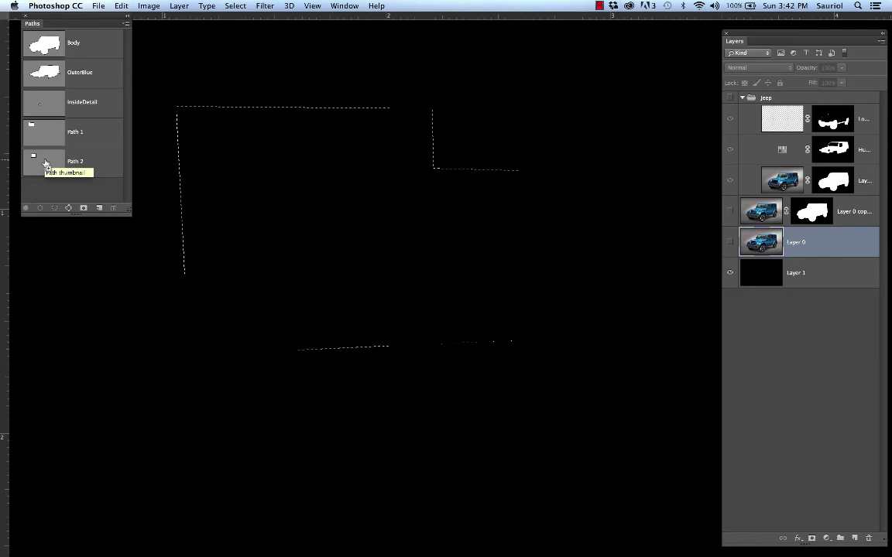
{"action": "key", "text": "super+c"}
- Load Path 1 as a selection with Path 2 displayed, try subtracting Path 2's area from it, and undo the subtraction
{"action": "left_click", "coordinate": [45, 164]}
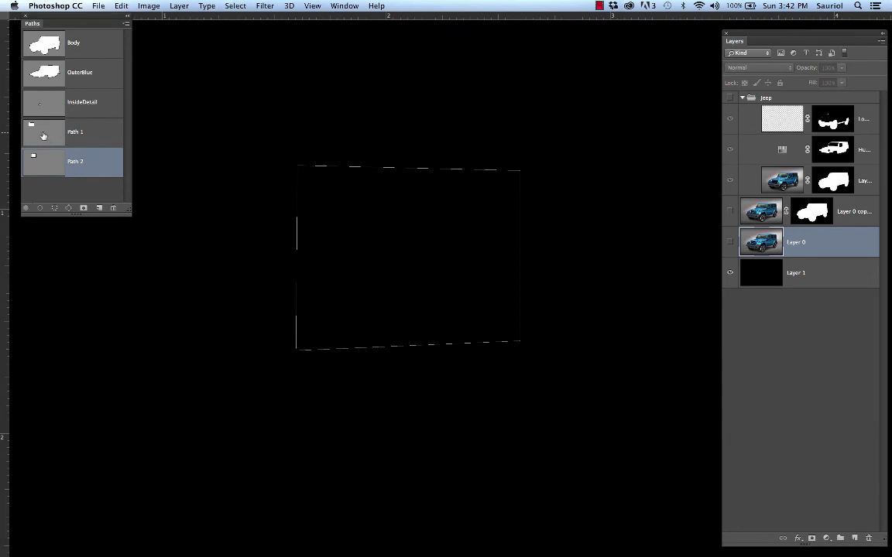
{"action": "left_click", "coordinate": [43, 132], "text": "super"}
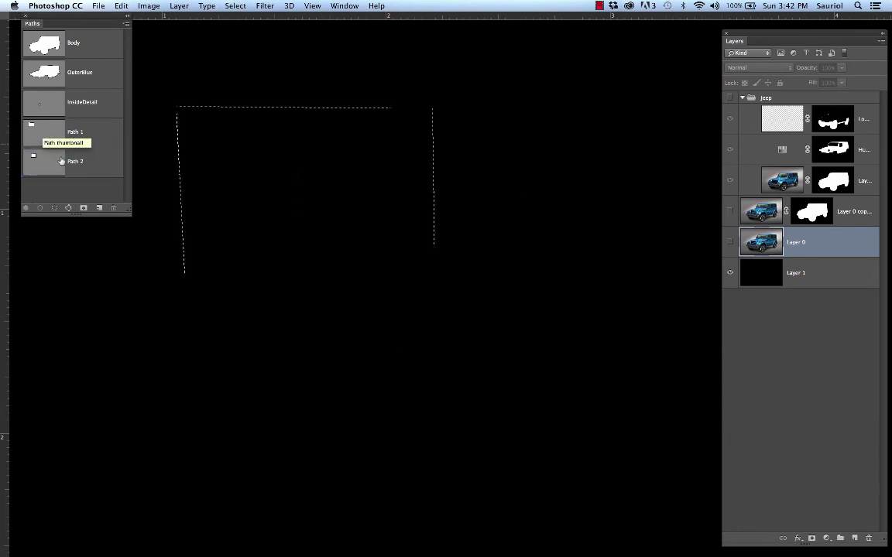
{"action": "left_click", "coordinate": [101, 167]}
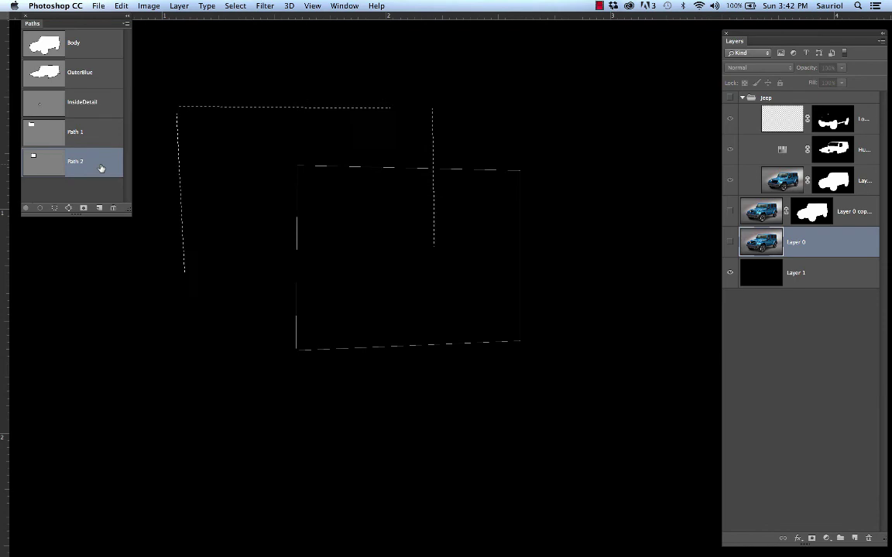
{"action": "left_click", "coordinate": [48, 163], "text": "alt+super"}
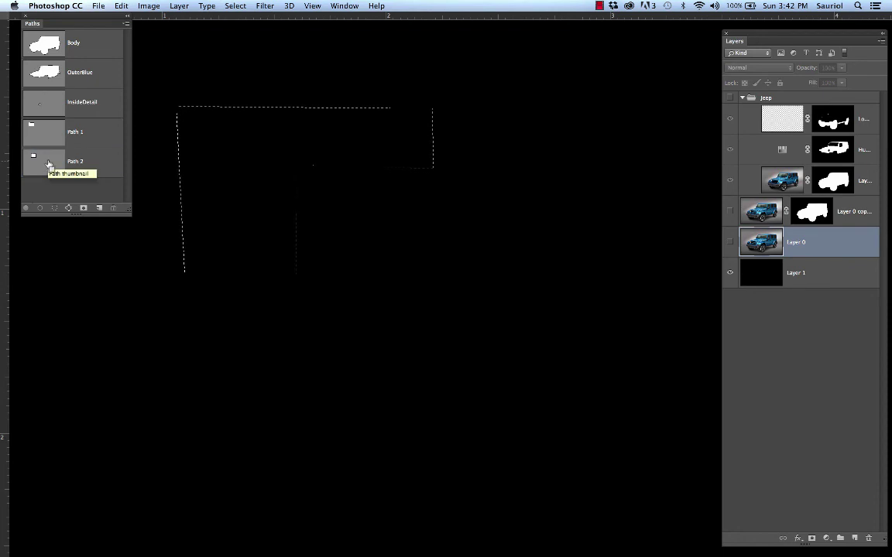
{"action": "left_click", "coordinate": [47, 162]}
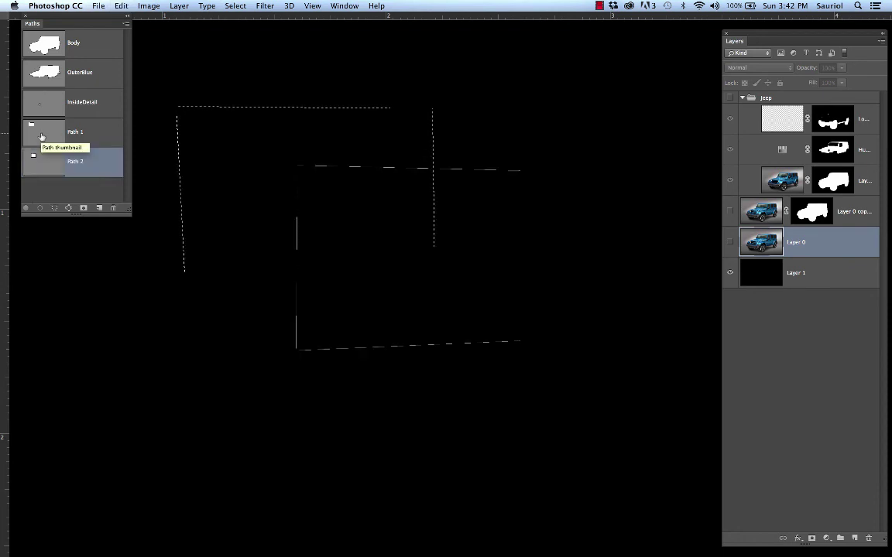
- Reload Path 1 as a selection and try adding Path 2's area, followed by subtracting it
{"action": "left_click", "coordinate": [43, 134], "text": "super"}
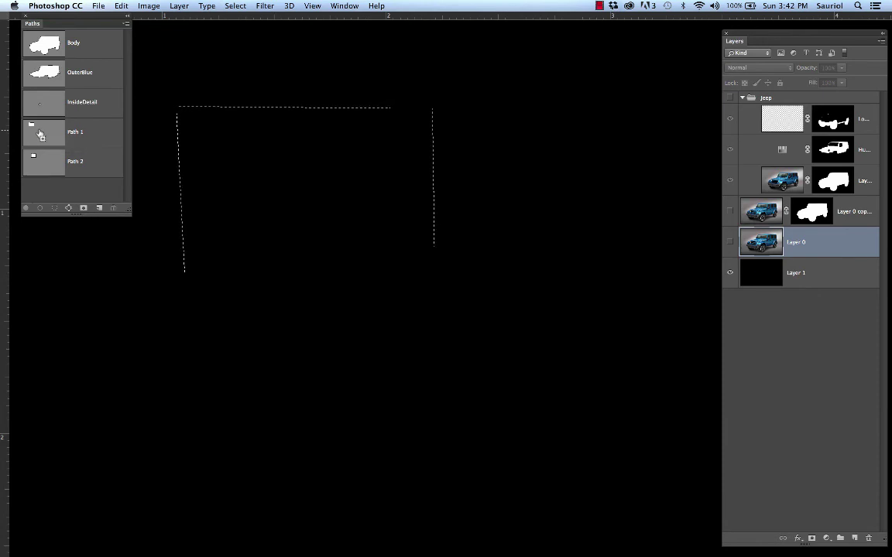
{"action": "left_click", "coordinate": [39, 156], "text": "shift+super"}
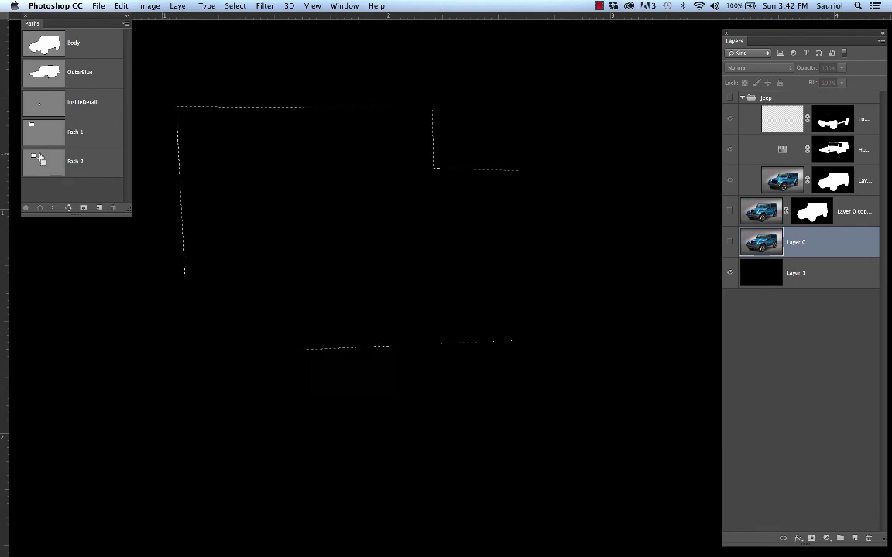
{"action": "left_click", "coordinate": [39, 157], "text": "alt+super"}
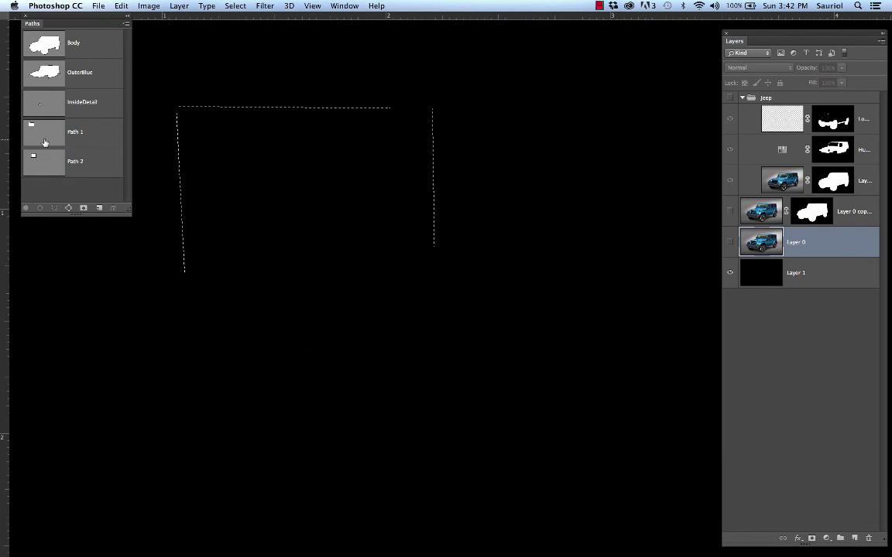
- Load Path 1 as a selection, display Path 2, and intersect the selection with Path 2's area
{"action": "left_click", "coordinate": [44, 138]}
{"action": "left_click", "coordinate": [47, 139], "text": "super"}
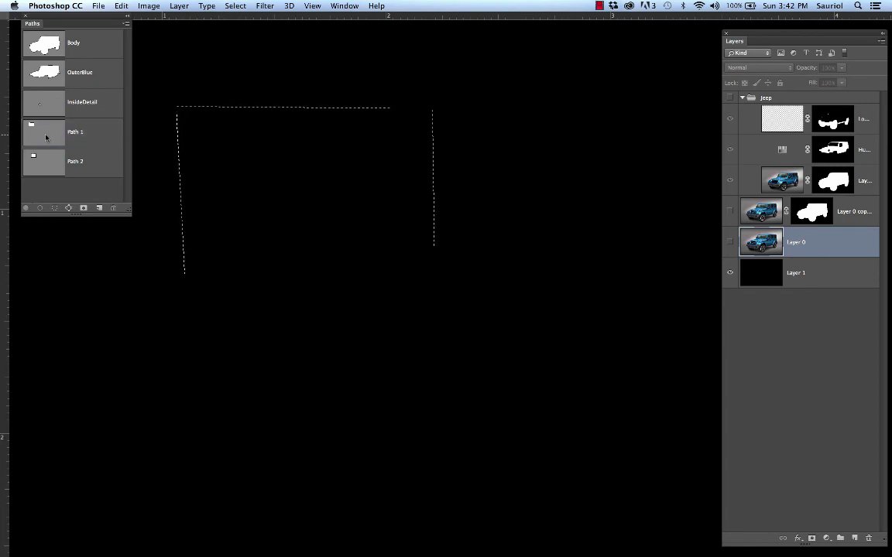
{"action": "left_click", "coordinate": [105, 169]}
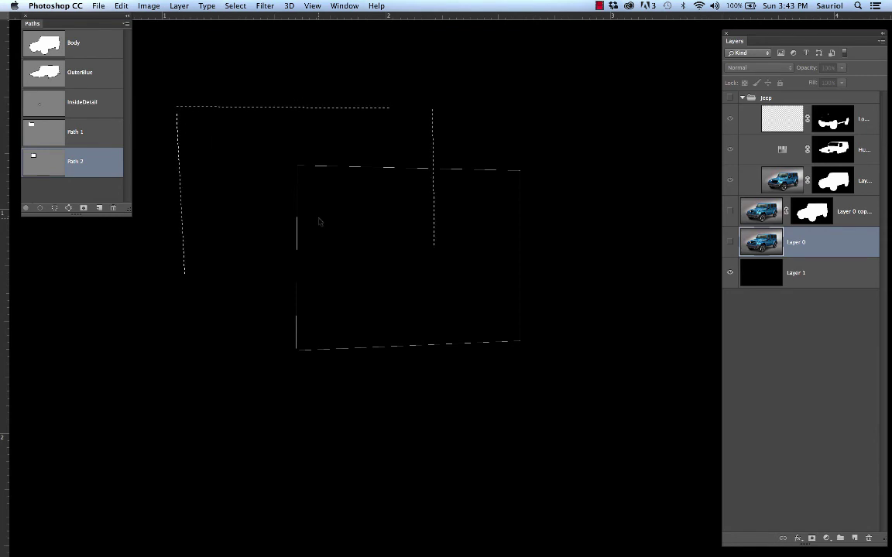
{"action": "left_click", "coordinate": [43, 161], "text": "ctrl"}
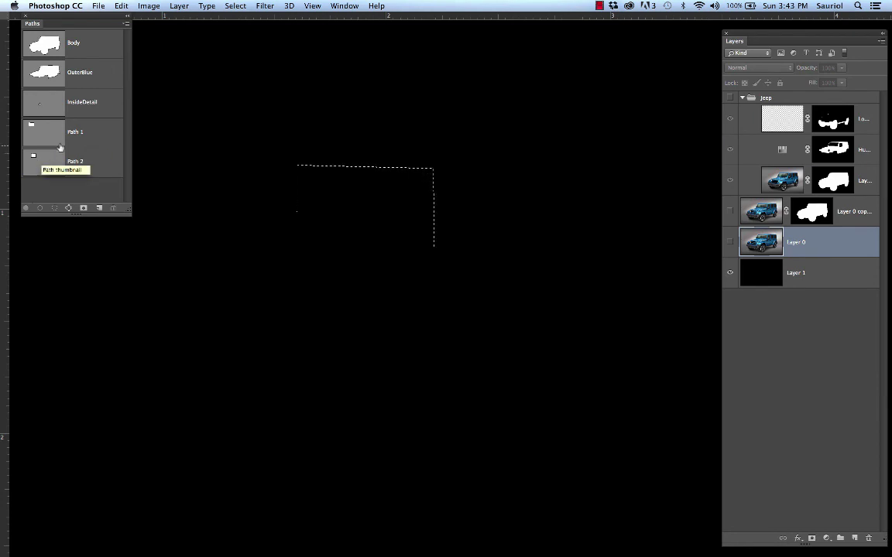
- Replace the intersected selection with the combined area of Path 1 and Path 2
{"action": "left_click", "coordinate": [39, 133], "text": "ctrl"}
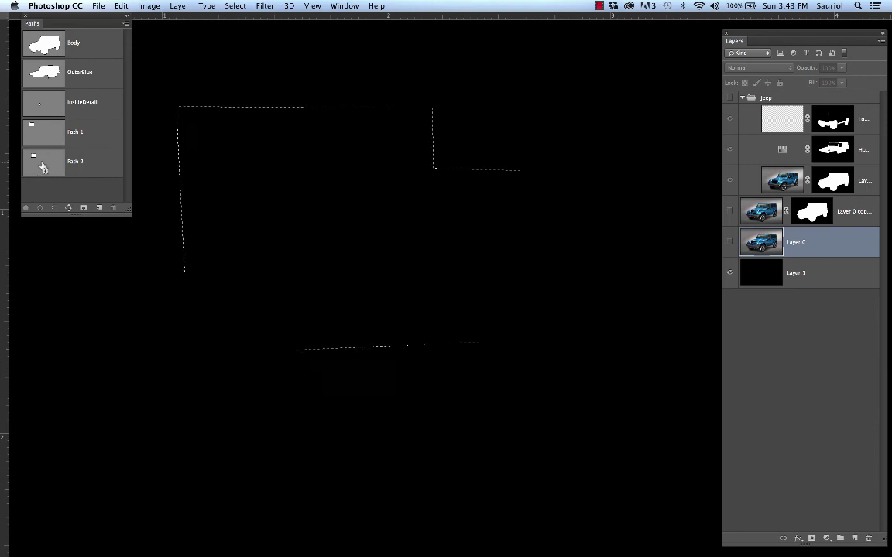
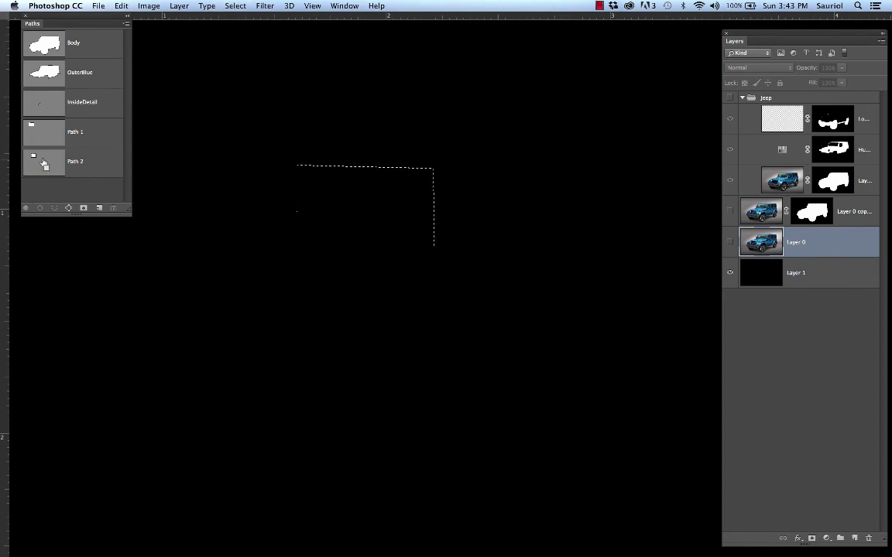
- Clear the current selection and show the Jeep photo on Layer 0
{"action": "key", "text": "super+d"}
{"action": "key", "text": "f"}
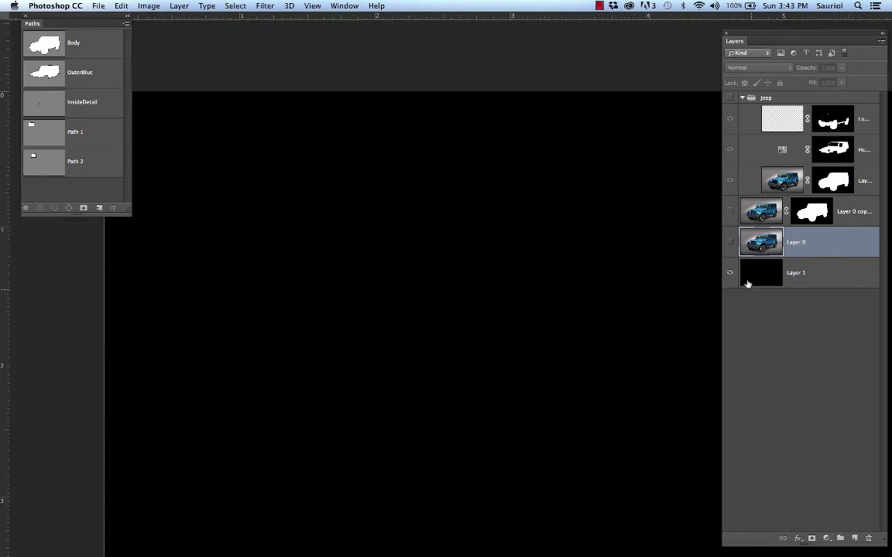
{"action": "left_click", "coordinate": [729, 242]}
{"action": "left_click_drag", "start_coordinate": [541, 265], "coordinate": [377, 181]}
{"action": "left_click", "coordinate": [730, 243]}
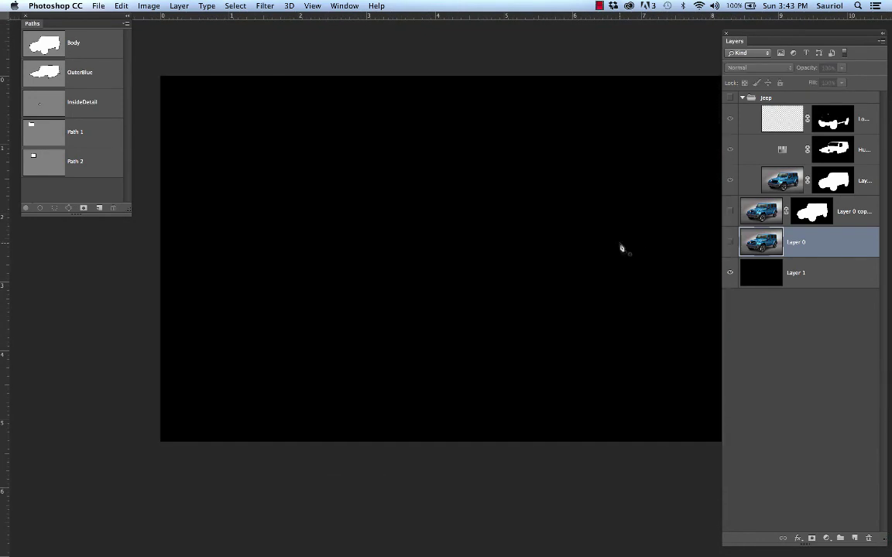
{"action": "left_click", "coordinate": [730, 242]}
- Lower Layer 0's opacity to 36%
{"action": "left_click", "coordinate": [842, 82]}
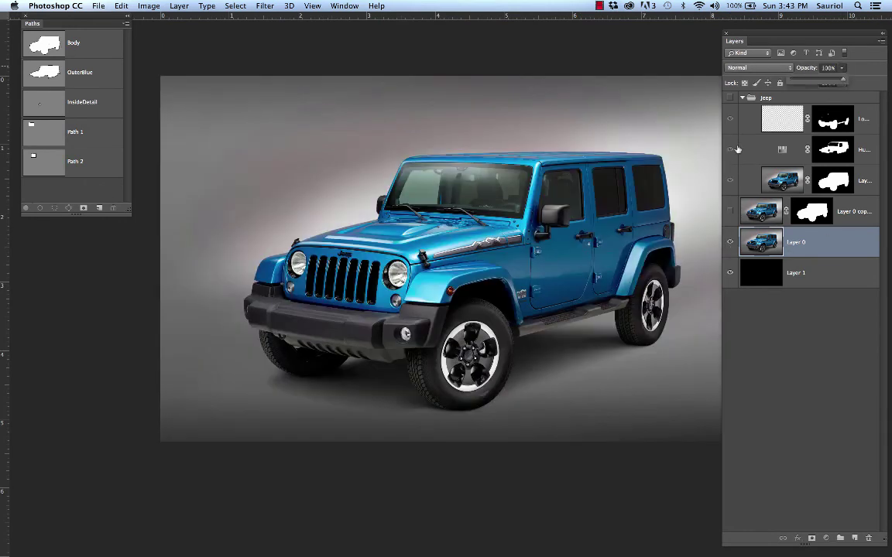
{"action": "left_click", "coordinate": [827, 249]}
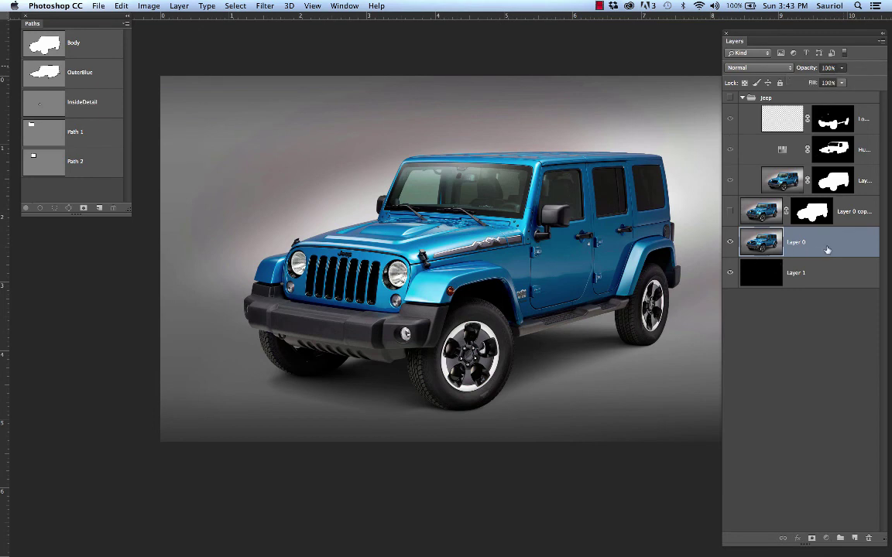
{"action": "left_click", "coordinate": [843, 67]}
{"action": "left_click_drag", "start_coordinate": [844, 79], "coordinate": [811, 83]}
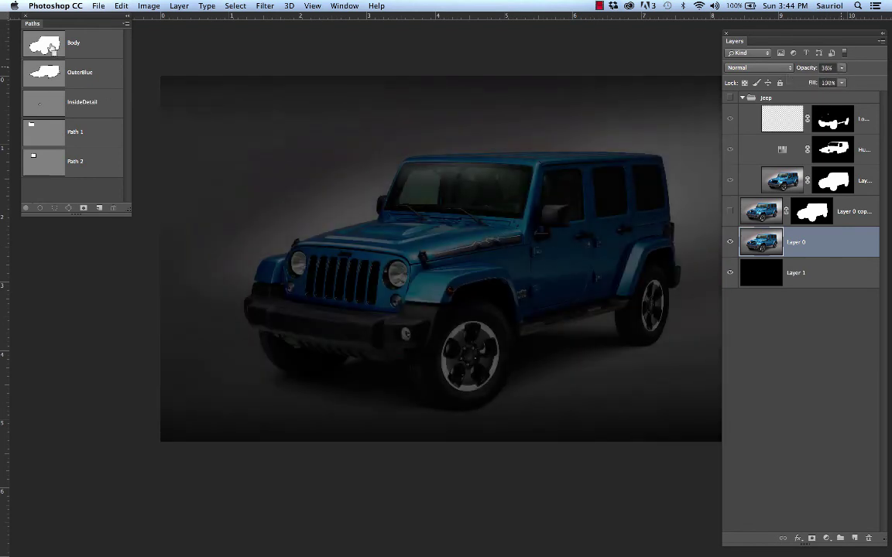
- Load the Body path as a selection, display the OuterBlue path, and intersect the selection with OuterBlue's area
{"action": "scroll", "coordinate": [446, 269], "scroll_direction": "up", "scroll_amount": 3}
{"action": "scroll", "coordinate": [447, 269], "scroll_direction": "down", "scroll_amount": 3}
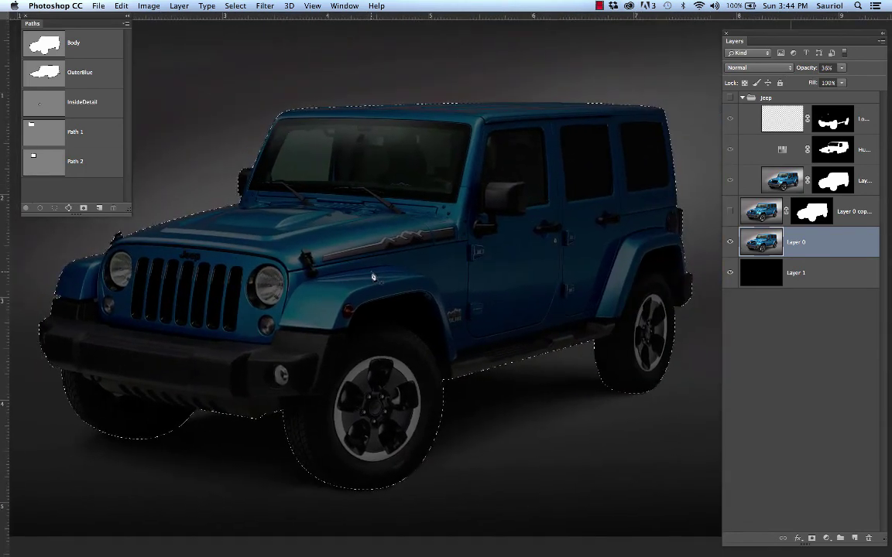
{"action": "left_click", "coordinate": [107, 77]}
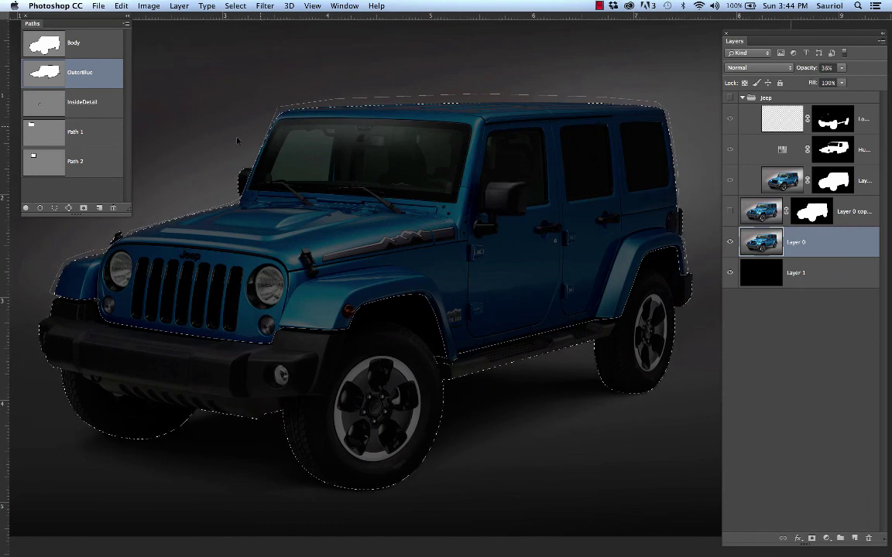
{"action": "left_click", "coordinate": [42, 75], "text": "ctrl"}
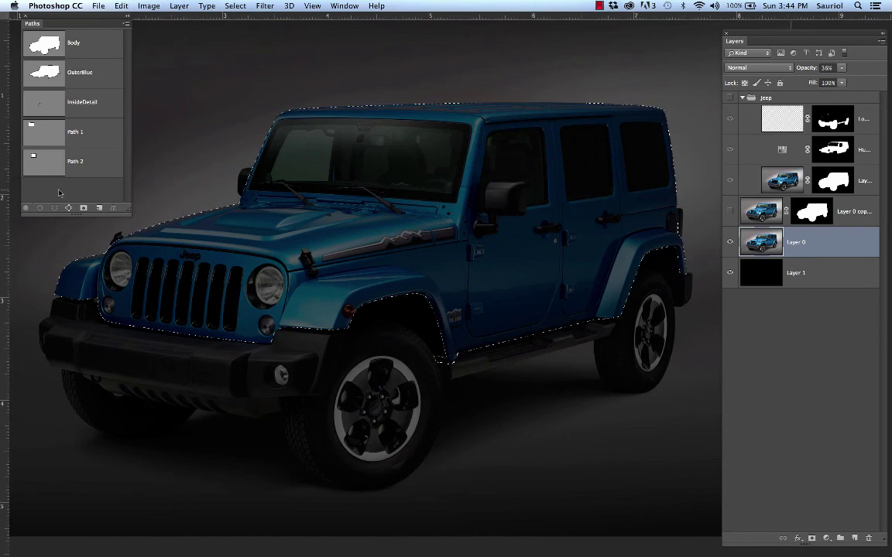
- Display the OuterBlue path and examine how it runs around the Jeep's front fender, hood latch and hood edge
{"action": "left_click", "coordinate": [82, 70]}
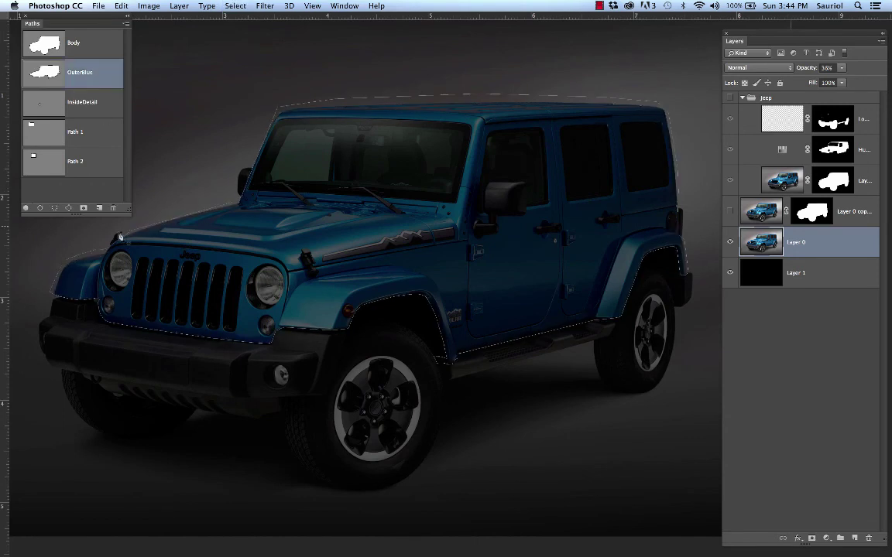
{"action": "scroll", "coordinate": [64, 281], "scroll_direction": "up", "scroll_amount": 5}
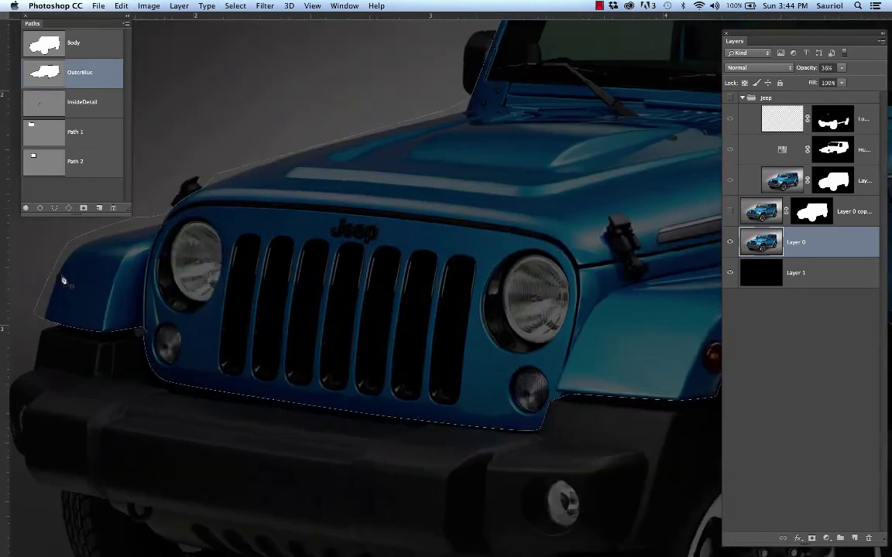
{"action": "left_click_drag", "start_coordinate": [95, 259], "coordinate": [225, 298]}
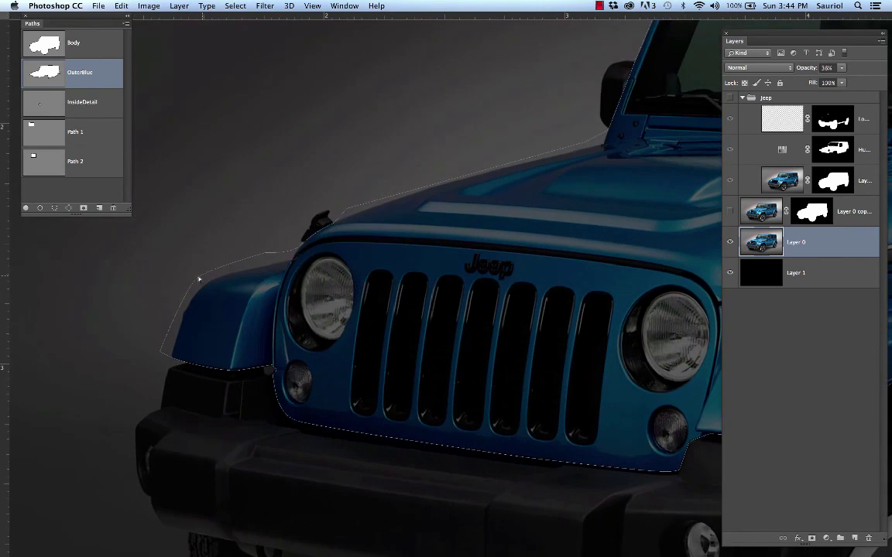
{"action": "left_click", "coordinate": [199, 280]}
{"action": "left_click_drag", "start_coordinate": [199, 280], "coordinate": [180, 275]}
{"action": "scroll", "coordinate": [333, 239], "scroll_direction": "up", "scroll_amount": 3}
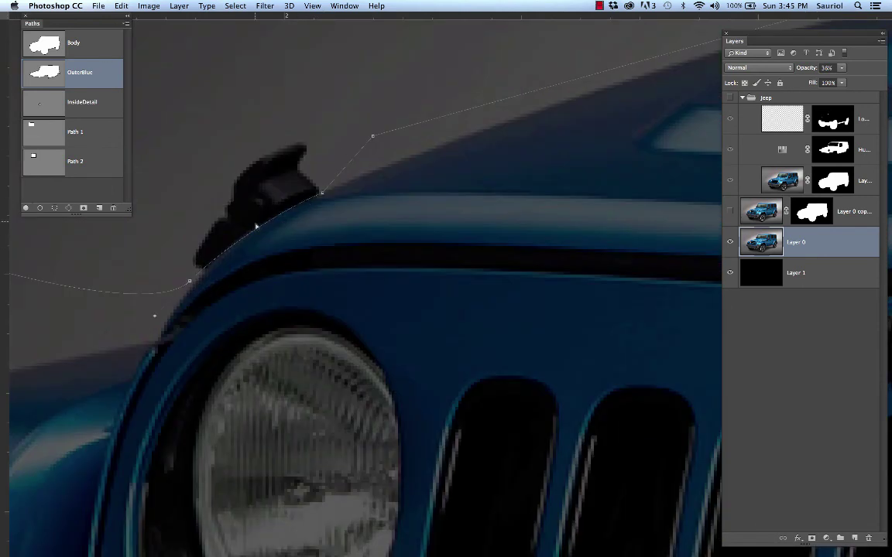
{"action": "scroll", "coordinate": [364, 191], "scroll_direction": "down", "scroll_amount": 4}
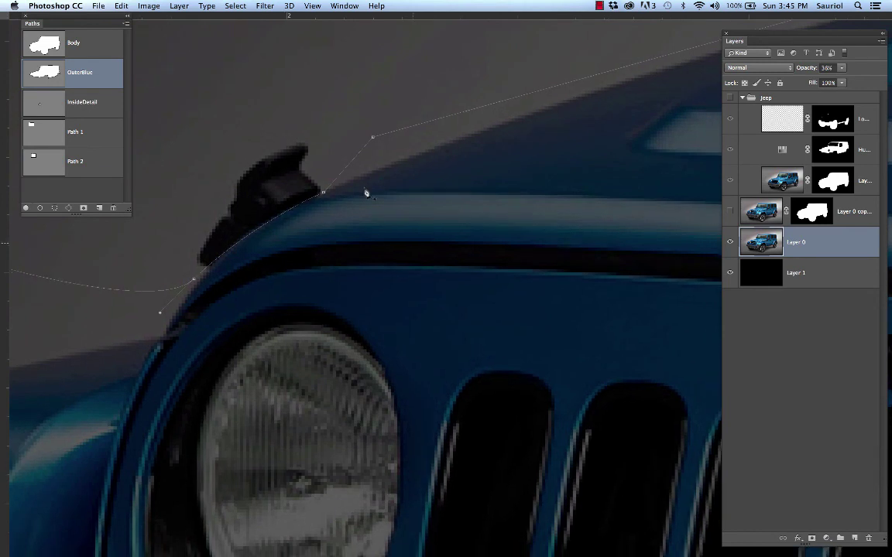
{"action": "scroll", "coordinate": [366, 193], "scroll_direction": "down", "scroll_amount": 2}
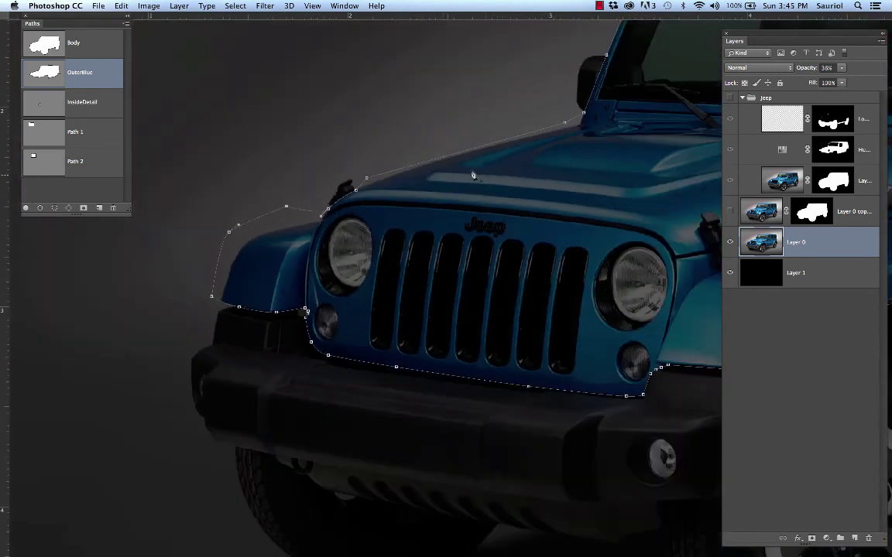
{"action": "scroll", "coordinate": [387, 210], "scroll_direction": "up", "scroll_amount": 4}
{"action": "scroll", "coordinate": [369, 223], "scroll_direction": "down", "scroll_amount": 4}
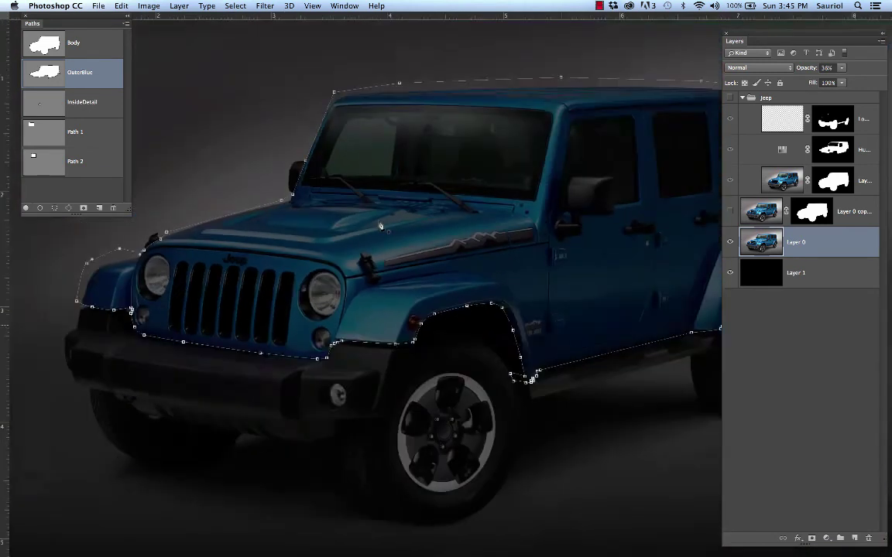
{"action": "scroll", "coordinate": [418, 211], "scroll_direction": "right", "scroll_amount": 3}
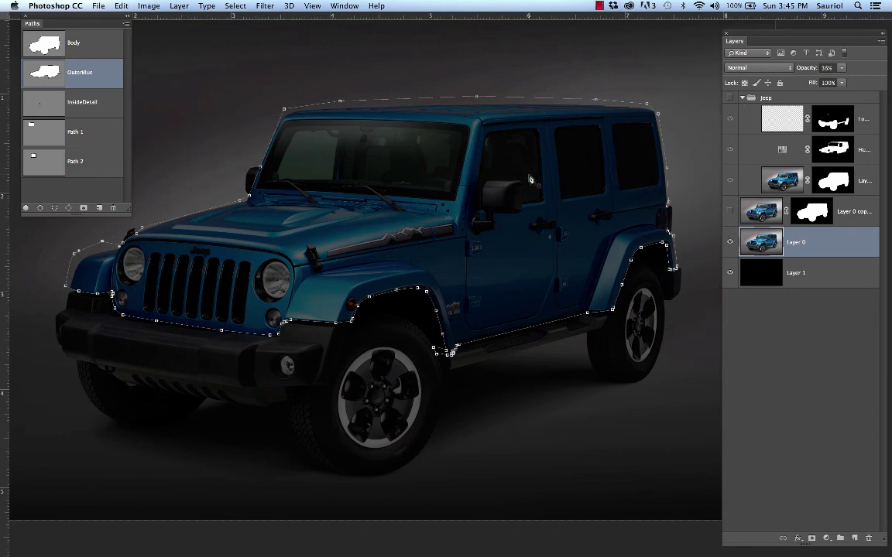
- Hide Layer 0, show the masked Layer 0 copy, and check the cutout with and without the black Layer 1
{"action": "left_click", "coordinate": [729, 243]}
{"action": "left_click", "coordinate": [729, 210]}
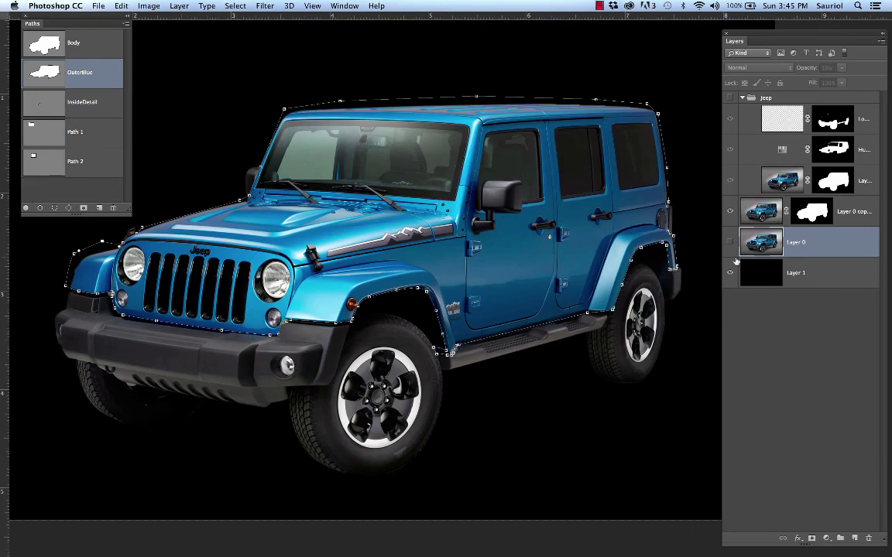
{"action": "left_click", "coordinate": [763, 272]}
{"action": "left_click", "coordinate": [729, 272]}
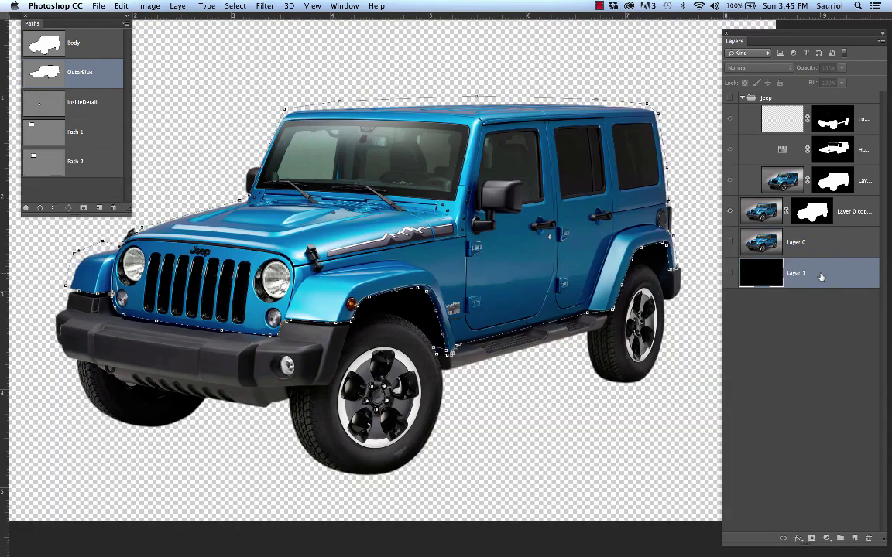
{"action": "left_click", "coordinate": [729, 272]}
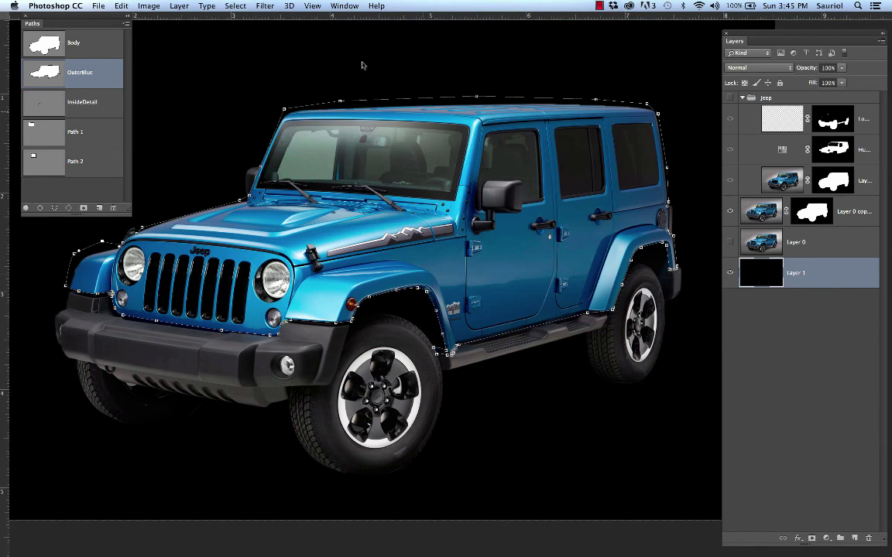
- Fill Layer 1 with white behind the masked Jeep and deselect the OuterBlue path
{"action": "key", "text": "Tab"}
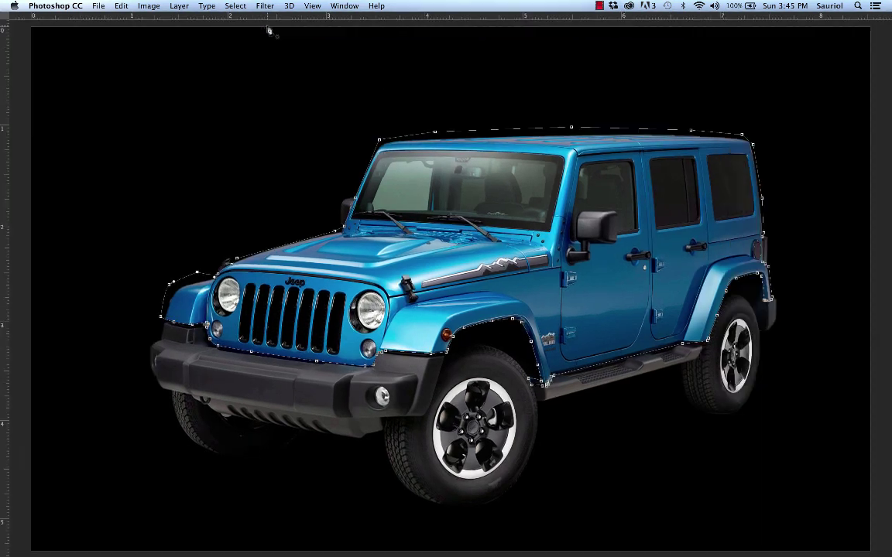
{"action": "key", "text": "Tab"}
{"action": "left_click_drag", "start_coordinate": [59, 61], "coordinate": [59, 249]}
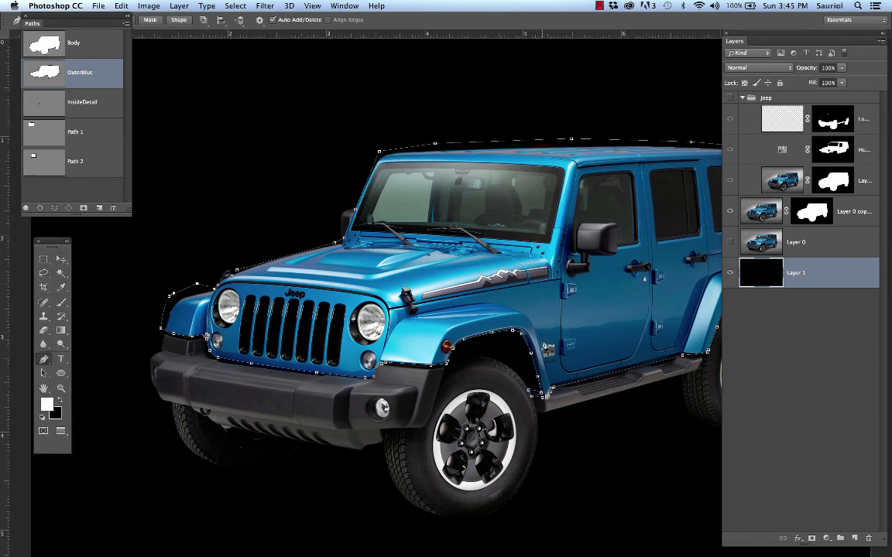
{"action": "key", "text": "alt+BackSpace"}
{"action": "left_click_drag", "start_coordinate": [434, 319], "coordinate": [358, 310]}
{"action": "left_click", "coordinate": [75, 185]}
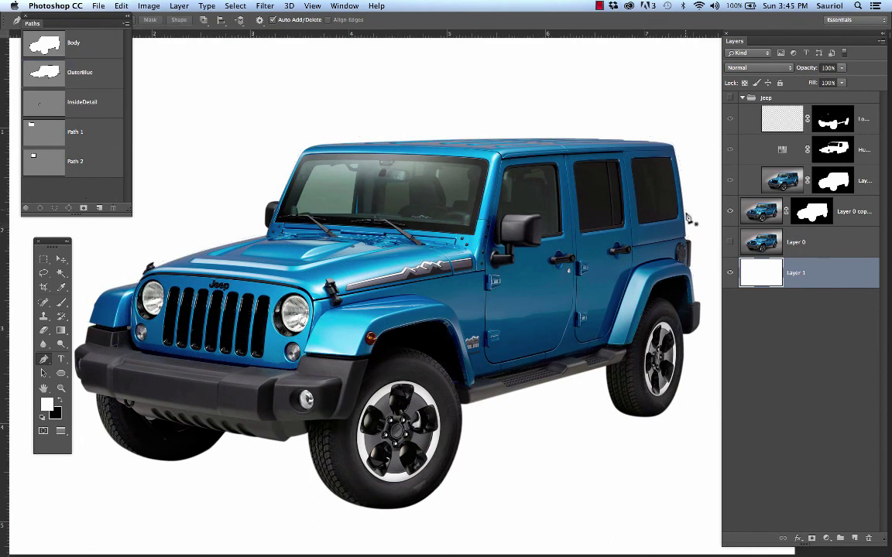
- Compare the canvas with and without the masked Jeep layer, and collapse the Jeep group in the layer stack
{"action": "left_click", "coordinate": [731, 212]}
{"action": "left_click", "coordinate": [731, 212]}
{"action": "left_click", "coordinate": [743, 99]}
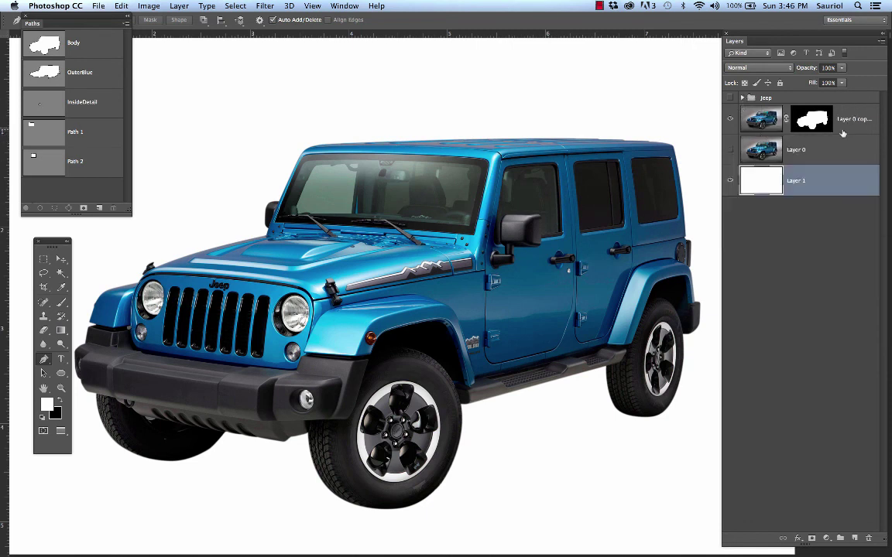
{"action": "left_click", "coordinate": [813, 121]}
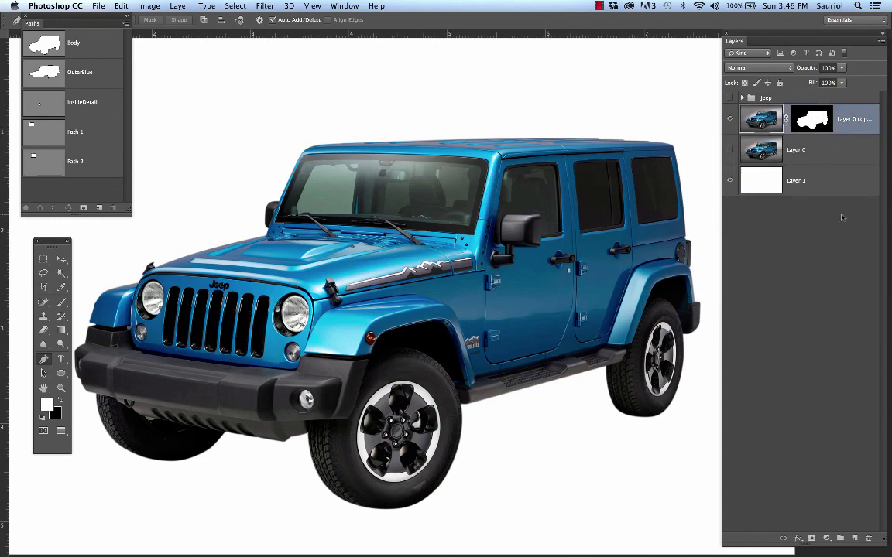
{"action": "left_click", "coordinate": [840, 237]}
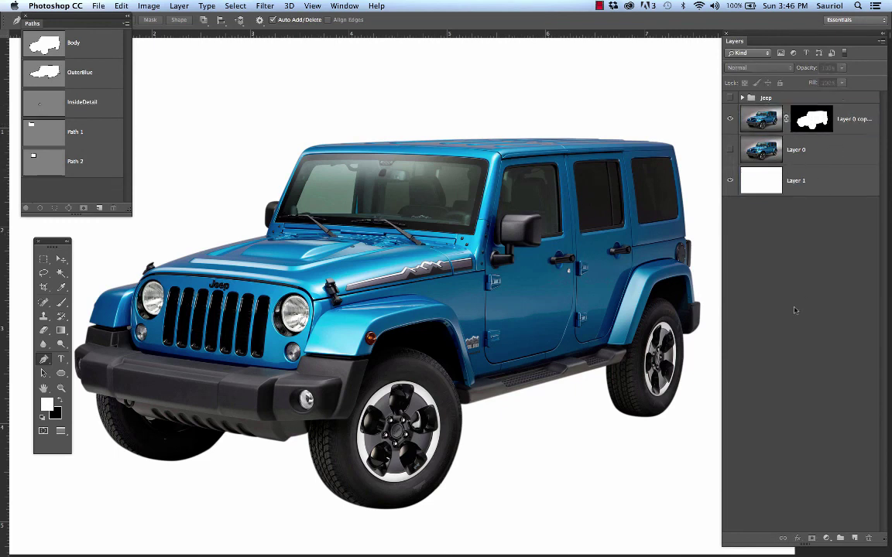
- Add a Hue/Saturation adjustment layer and place it between the Jeep group and the masked Layer 0 copy
{"action": "left_click", "coordinate": [826, 538]}
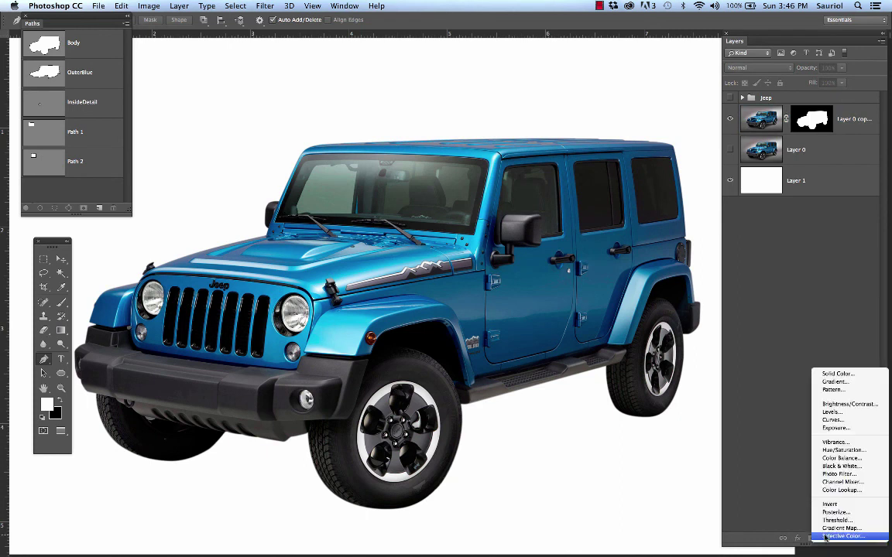
{"action": "left_click", "coordinate": [835, 452]}
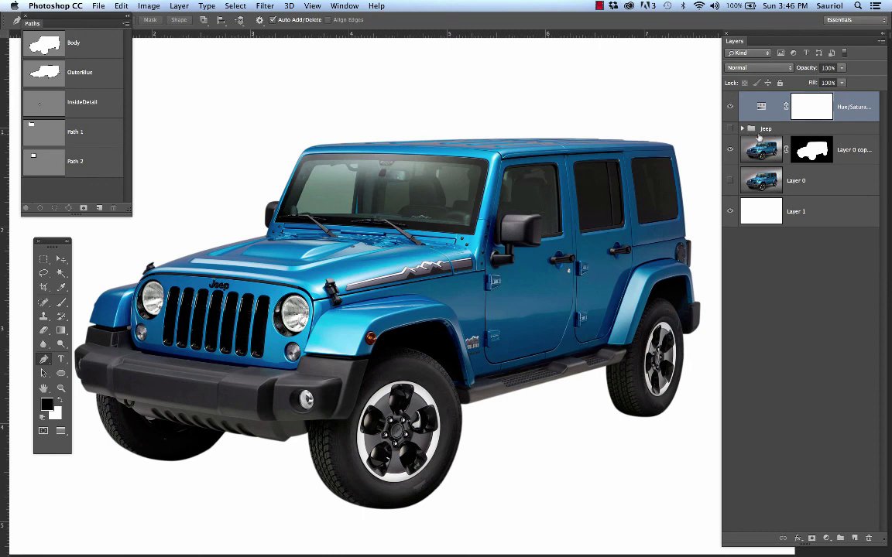
{"action": "left_click_drag", "start_coordinate": [766, 112], "coordinate": [776, 139]}
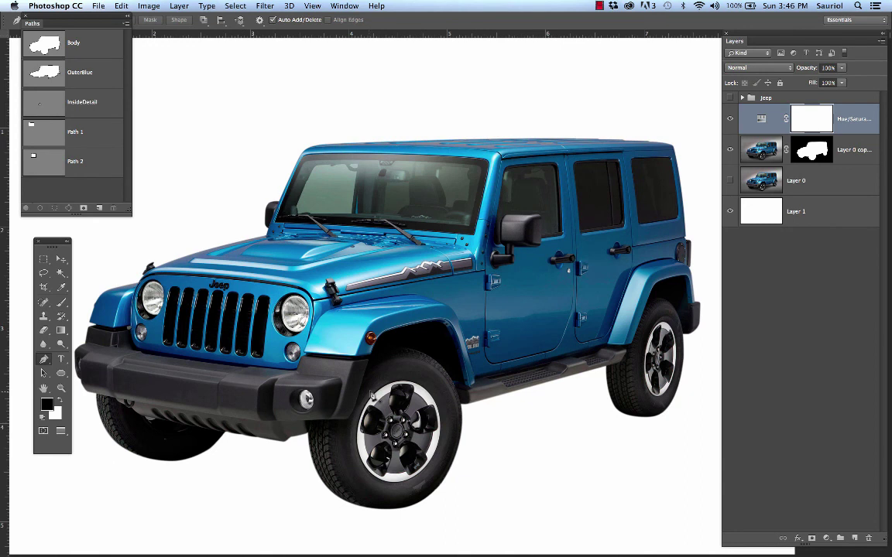
- Set the adjustment layer's hue to +148, and hide the adjustment to compare it with the original blue
{"action": "scroll", "coordinate": [382, 341], "scroll_direction": "up", "scroll_amount": 2}
{"action": "scroll", "coordinate": [382, 349], "scroll_direction": "up", "scroll_amount": 2}
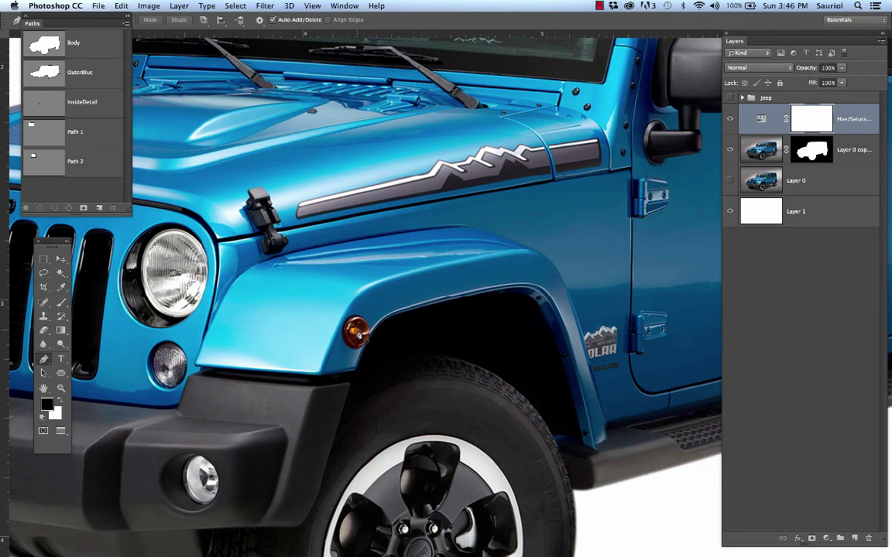
{"action": "scroll", "coordinate": [356, 332], "scroll_direction": "down", "scroll_amount": 2}
{"action": "scroll", "coordinate": [379, 335], "scroll_direction": "down", "scroll_amount": 2}
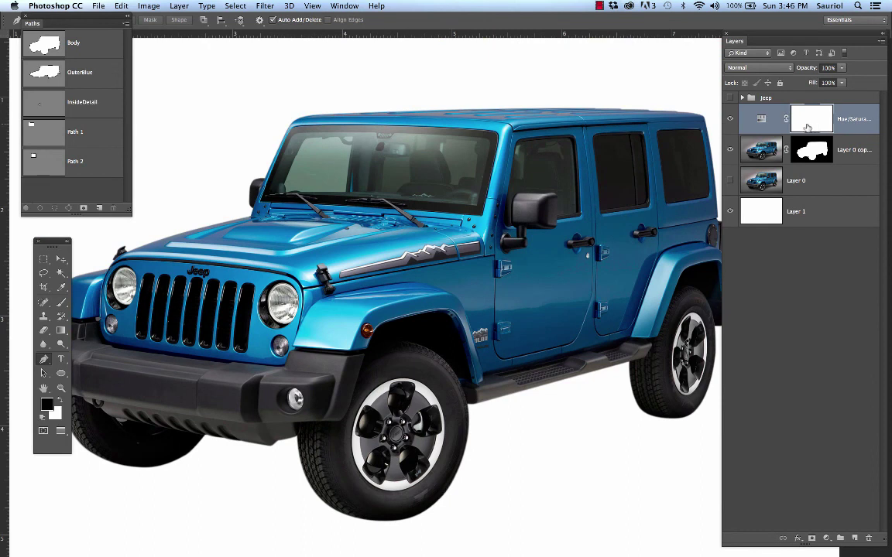
{"action": "key", "text": "x"}
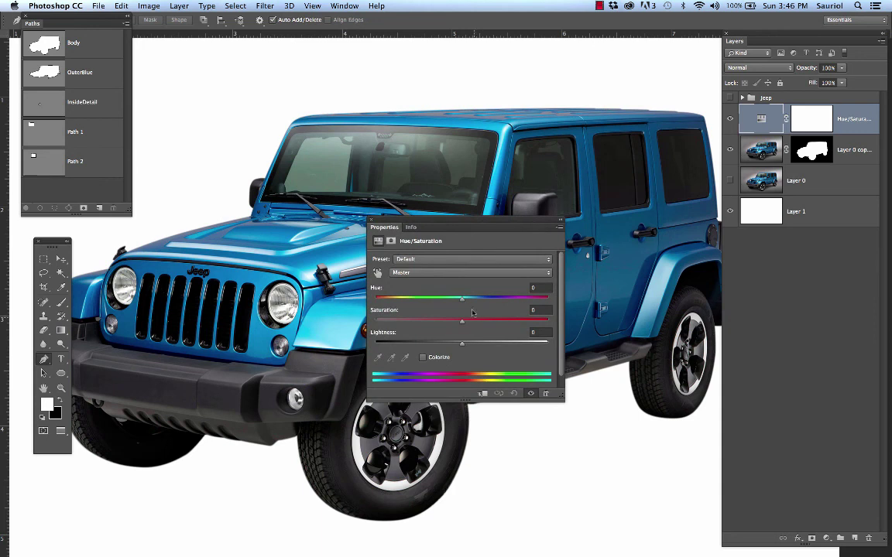
{"action": "left_click_drag", "start_coordinate": [444, 227], "coordinate": [546, 319]}
{"action": "left_click_drag", "start_coordinate": [563, 395], "coordinate": [641, 395]}
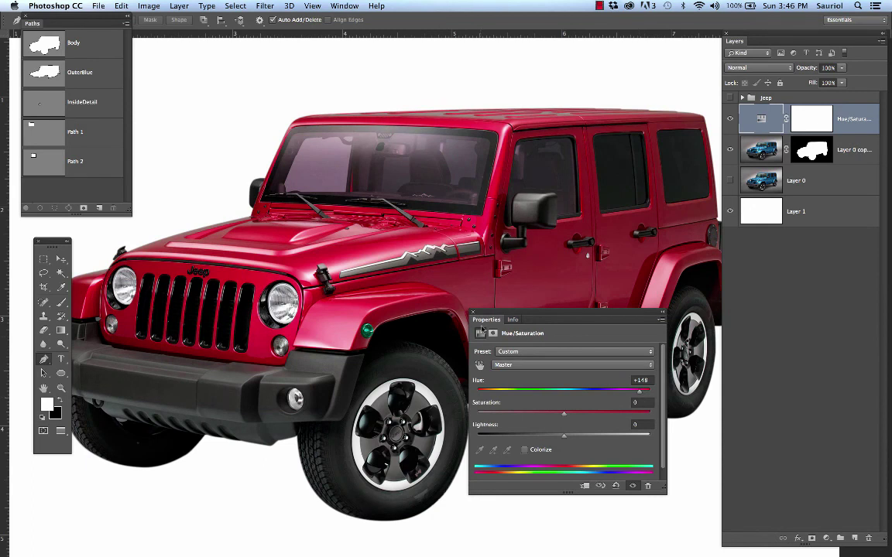
{"action": "left_click_drag", "start_coordinate": [494, 320], "coordinate": [578, 382]}
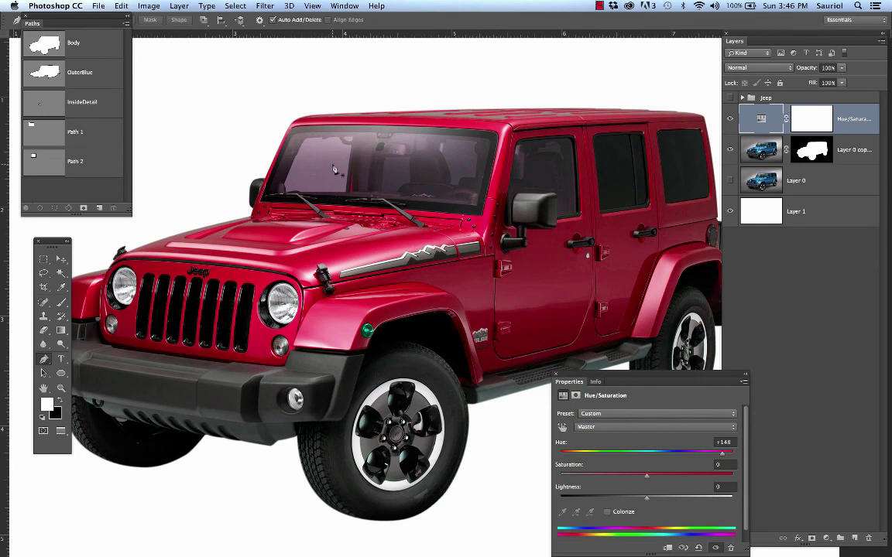
{"action": "left_click", "coordinate": [729, 118]}
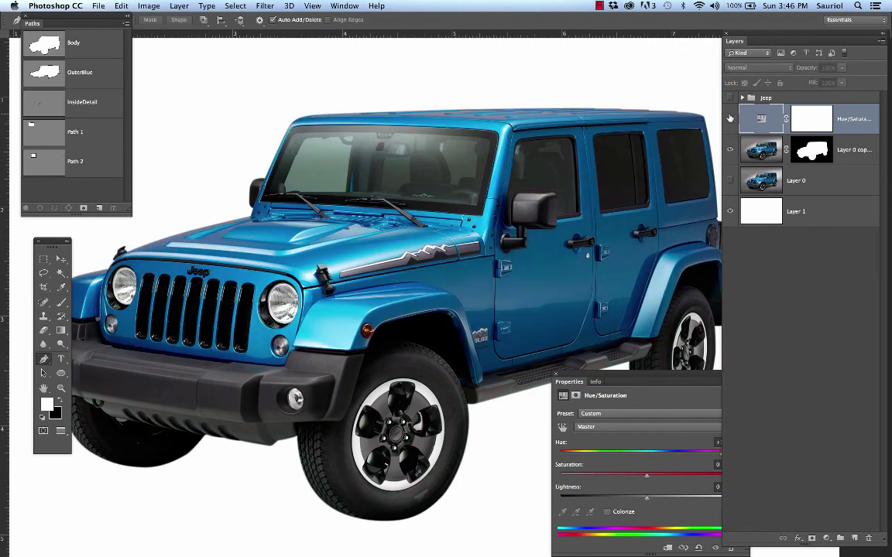
- Show the Hue/Saturation adjustment again, close its properties, and bring the whole recolored Jeep into view
{"action": "left_click", "coordinate": [730, 118]}
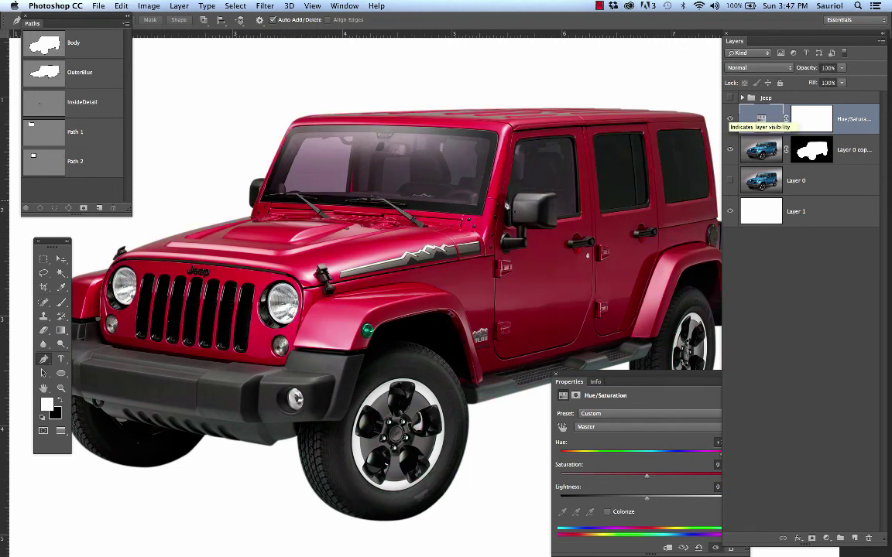
{"action": "left_click", "coordinate": [556, 374]}
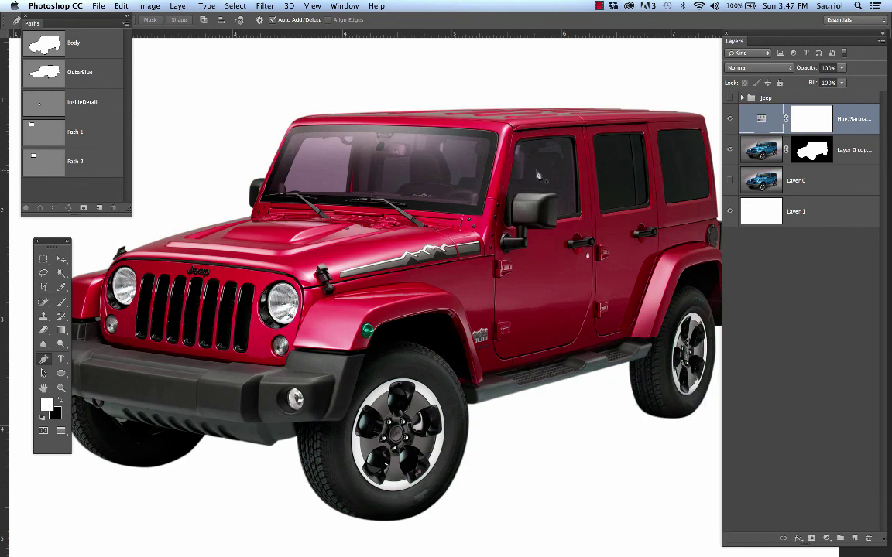
{"action": "scroll", "coordinate": [538, 176], "scroll_direction": "down", "scroll_amount": 2}
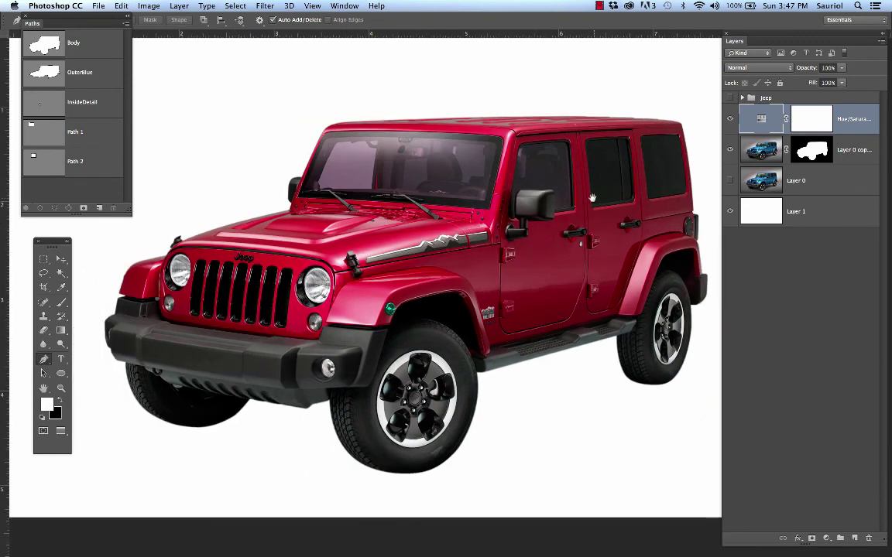
{"action": "scroll", "coordinate": [538, 176], "scroll_direction": "right", "scroll_amount": 2}
{"action": "scroll", "coordinate": [542, 176], "scroll_direction": "down", "scroll_amount": 2}
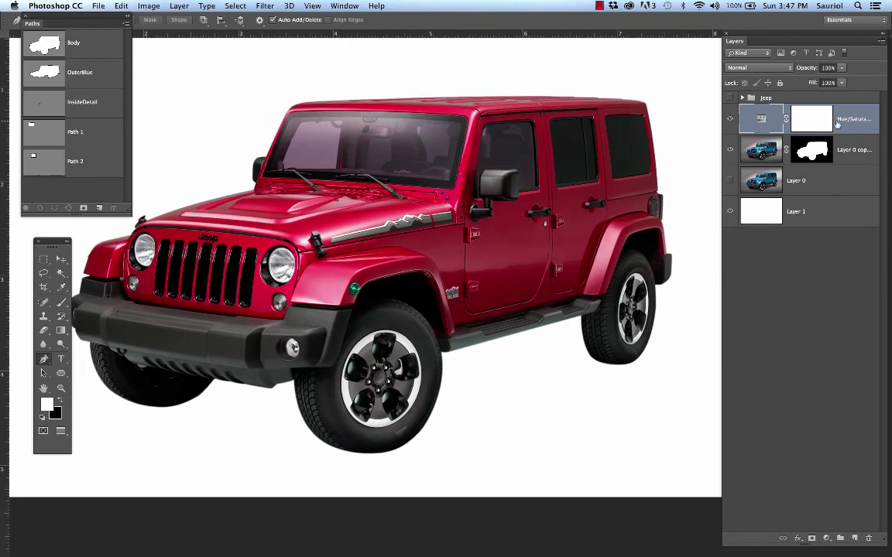
- Make black the foreground color, hide Layer 0 copy, and intersect a selection of the full Jeep outline with the OuterBlue path
{"action": "key", "text": "x"}
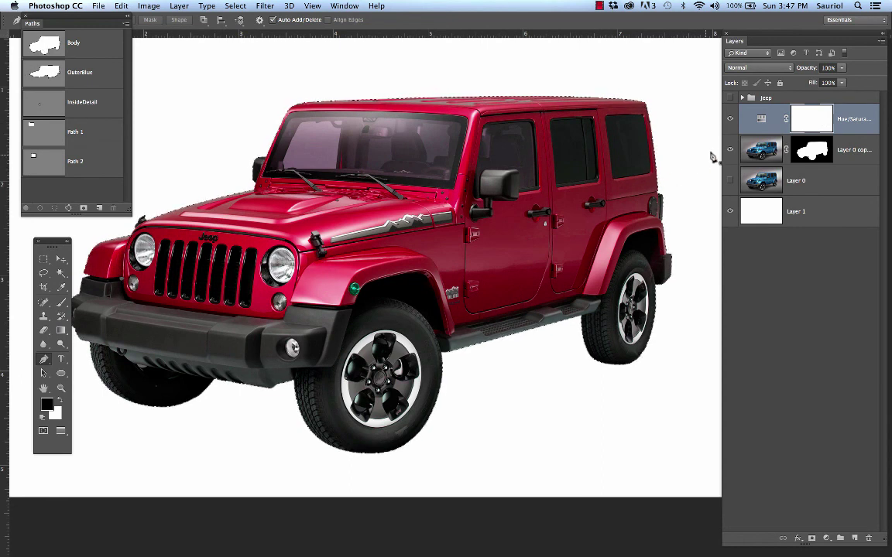
{"action": "key", "text": "ctrl+Return"}
{"action": "key", "text": "ctrl+comma"}
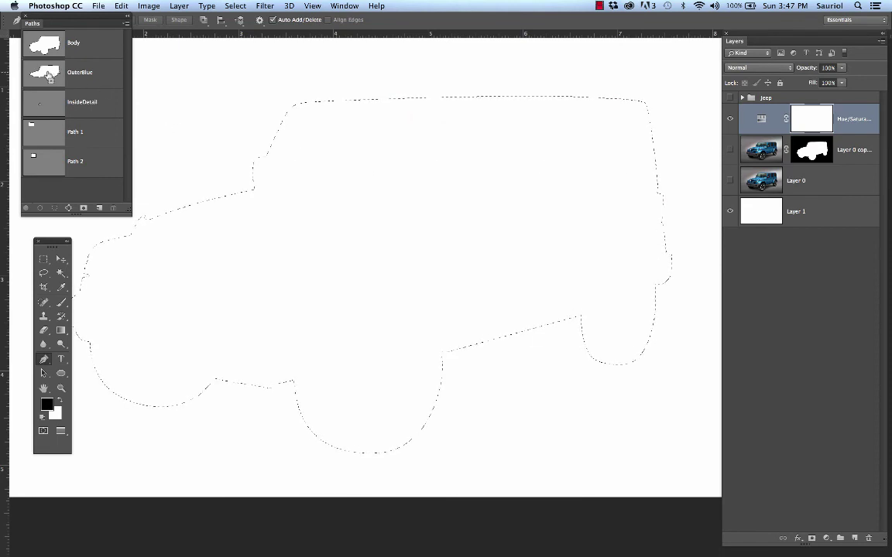
{"action": "left_click", "coordinate": [49, 75], "text": "ctrl"}
{"action": "scroll", "coordinate": [510, 139], "scroll_direction": "down", "scroll_amount": 1}
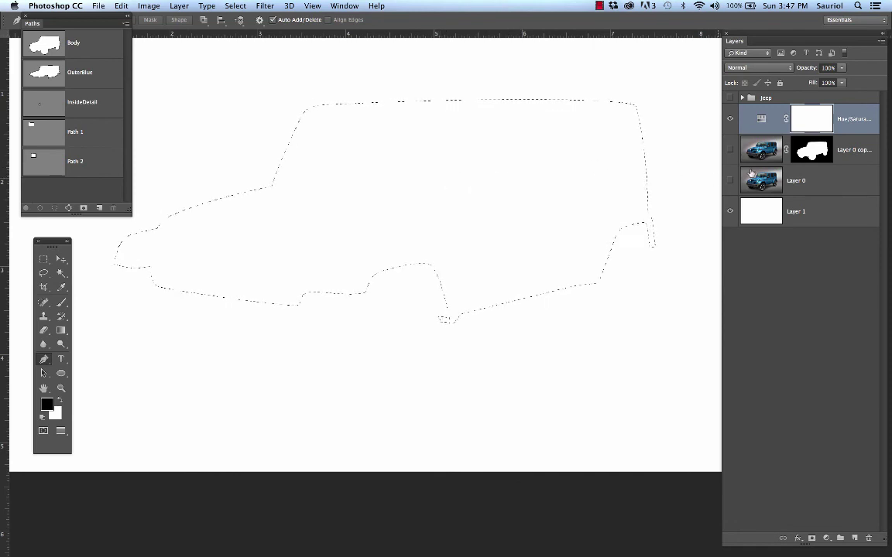
- Toggle the masked Layer 0 copy to check the intersected selection, then deselect and reselect it
{"action": "left_click", "coordinate": [731, 150]}
{"action": "left_click", "coordinate": [731, 149]}
{"action": "key", "text": "super+d"}
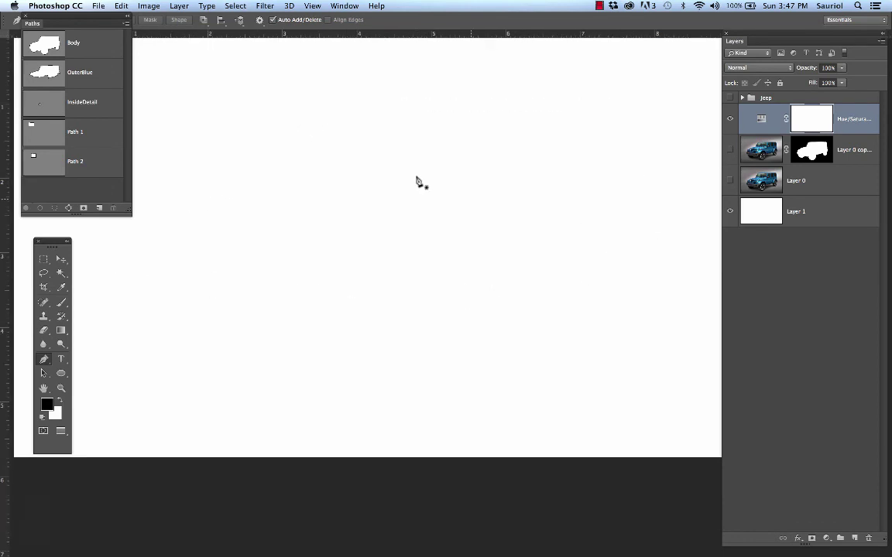
{"action": "key", "text": "super+minus"}
{"action": "key", "text": "super+shift+d"}
- Invert the selection, fill the Hue/Saturation mask with black outside the blue bodywork, and show the masked Layer 0 copy
{"action": "left_click", "coordinate": [235, 5]}
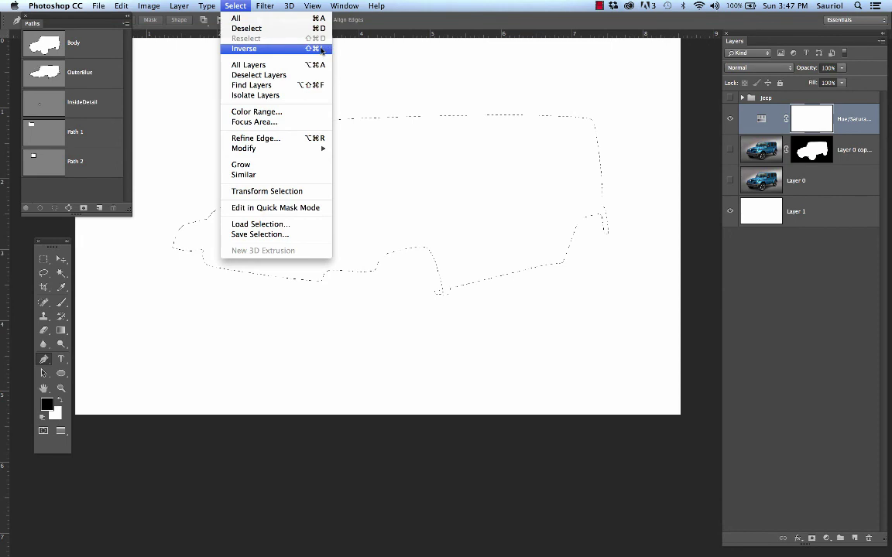
{"action": "left_click", "coordinate": [289, 48]}
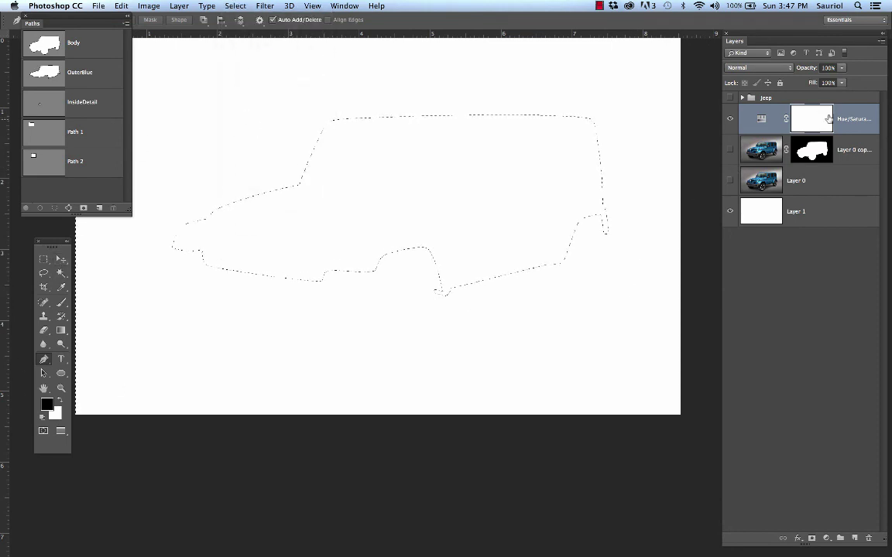
{"action": "key", "text": "alt+BackSpace"}
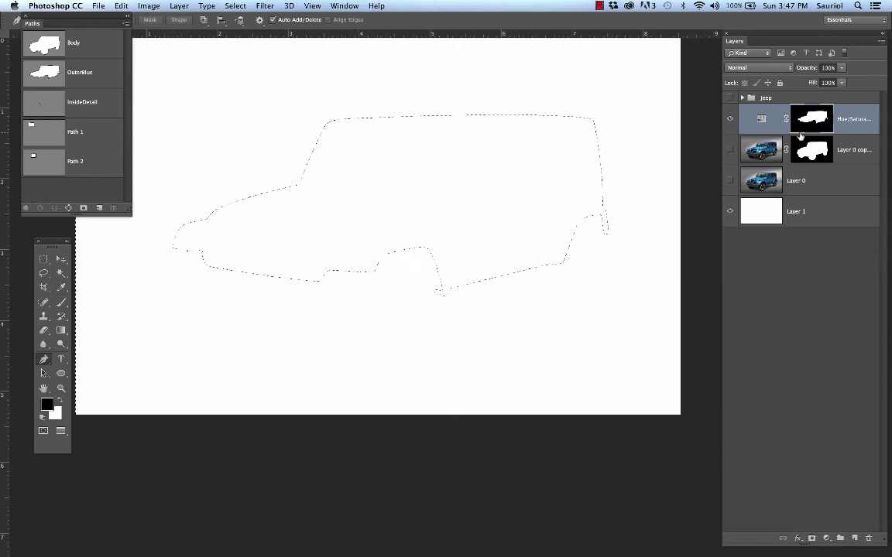
{"action": "left_click", "coordinate": [731, 151]}
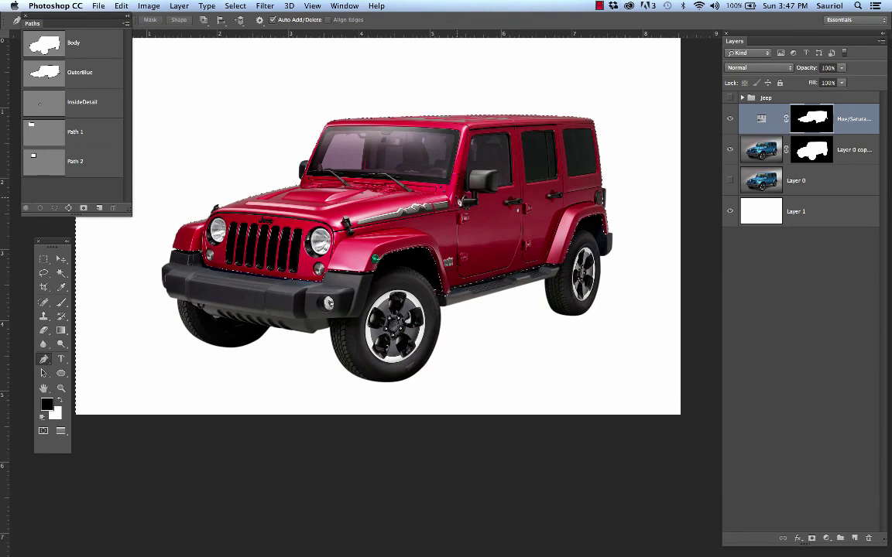
- Inspect the windshield area and view the Hue/Saturation mask on its own before returning to the image
{"action": "scroll", "coordinate": [458, 211], "scroll_direction": "up", "scroll_amount": 2}
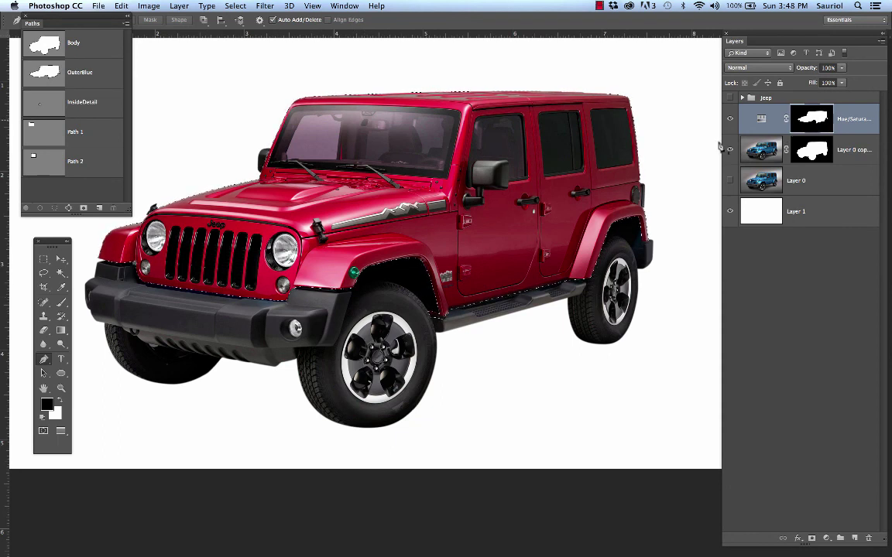
{"action": "scroll", "coordinate": [342, 150], "scroll_direction": "up", "scroll_amount": 6}
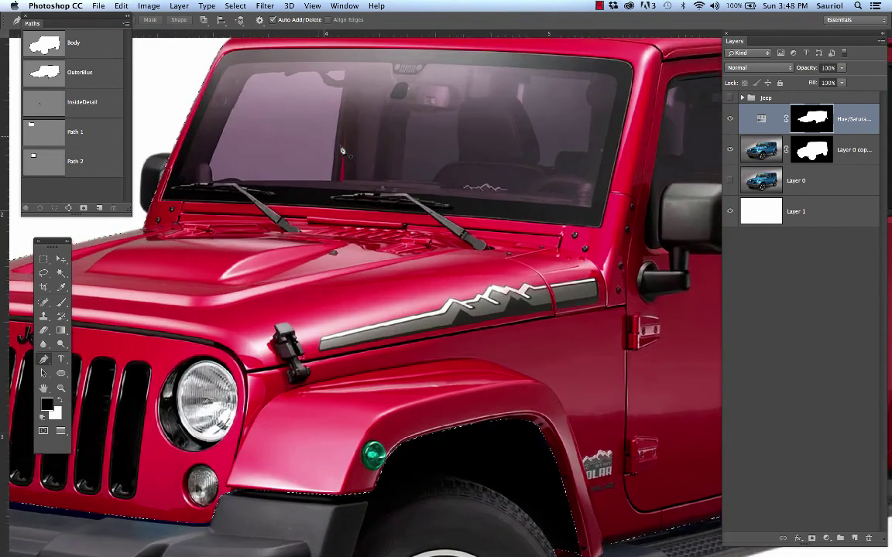
{"action": "left_click_drag", "start_coordinate": [342, 151], "coordinate": [357, 245]}
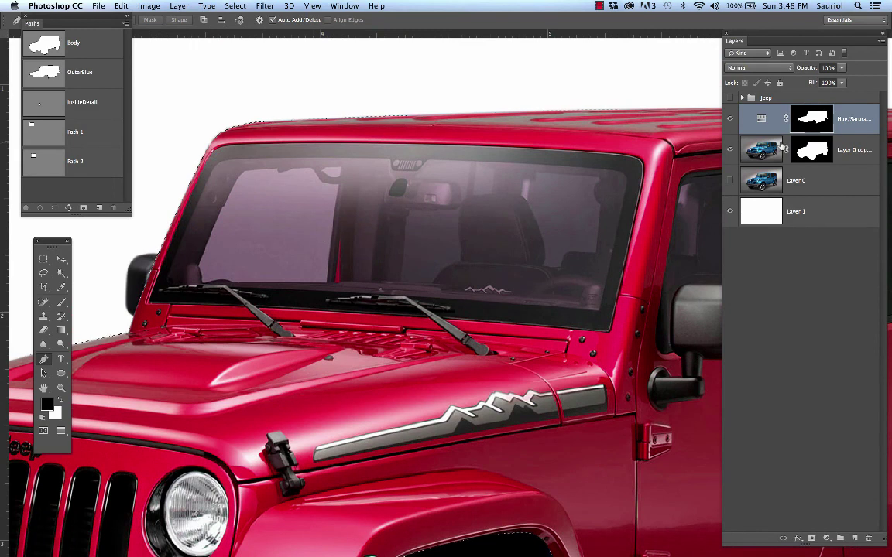
{"action": "left_click", "coordinate": [816, 117], "text": "alt"}
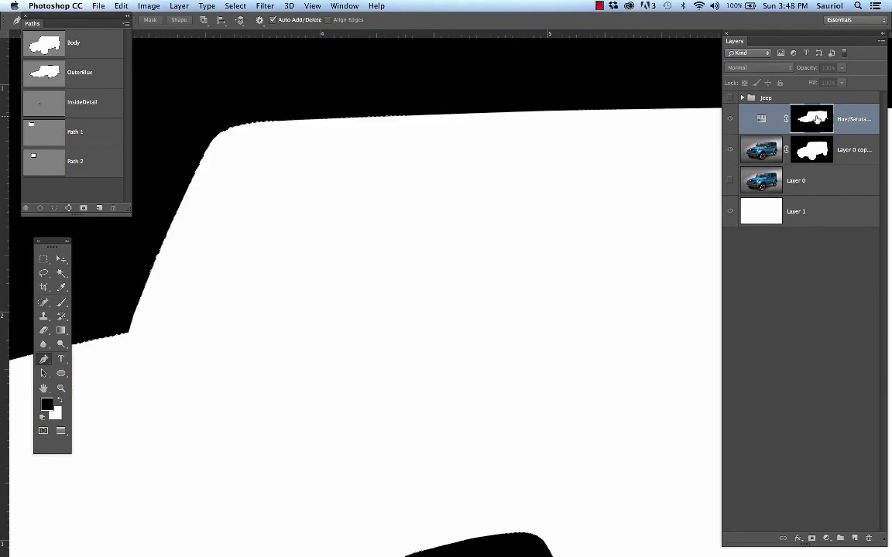
{"action": "left_click", "coordinate": [817, 118], "text": "alt"}
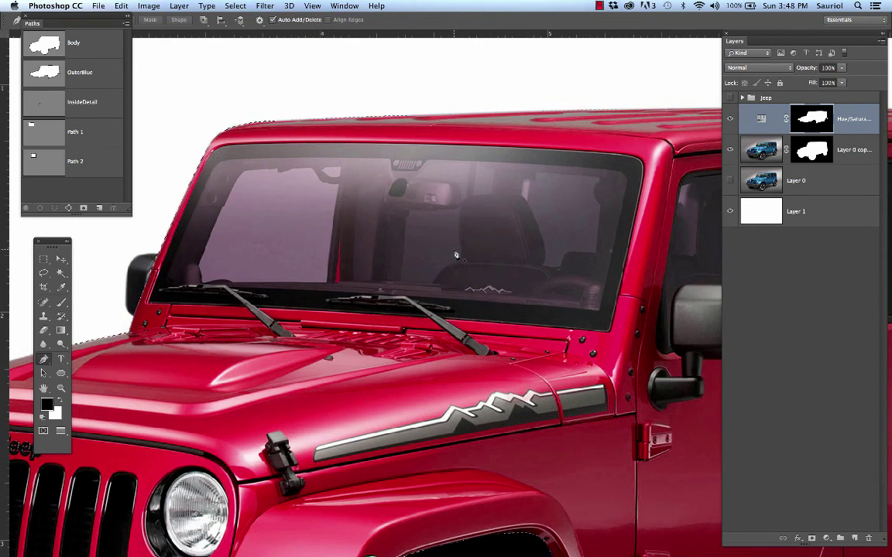
- Drop the inverted selection and activate the Brush tool for editing the Hue/Saturation mask
{"action": "key", "text": "b"}
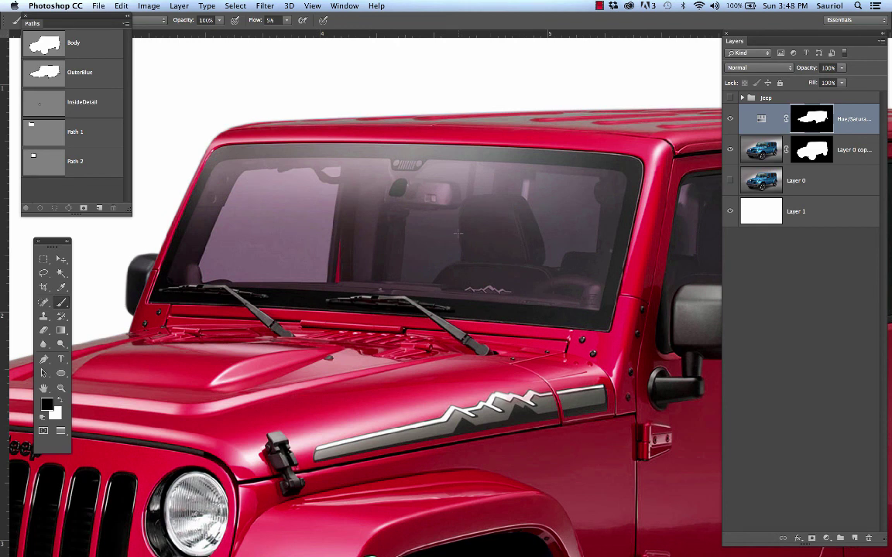
{"action": "key", "text": "super+minus"}
{"action": "key", "text": "super+minus"}
{"action": "key", "text": "super+minus"}
{"action": "key", "text": "super+0"}
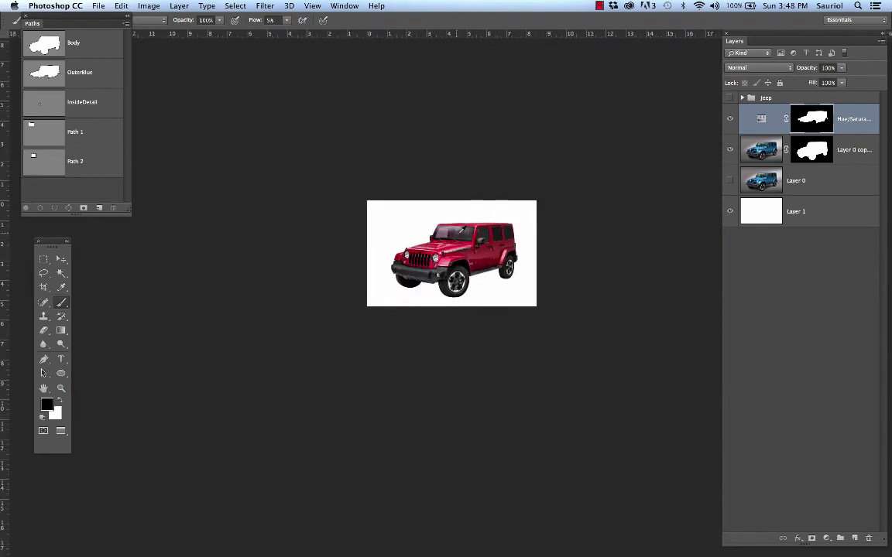
{"action": "key", "text": "super+minus"}
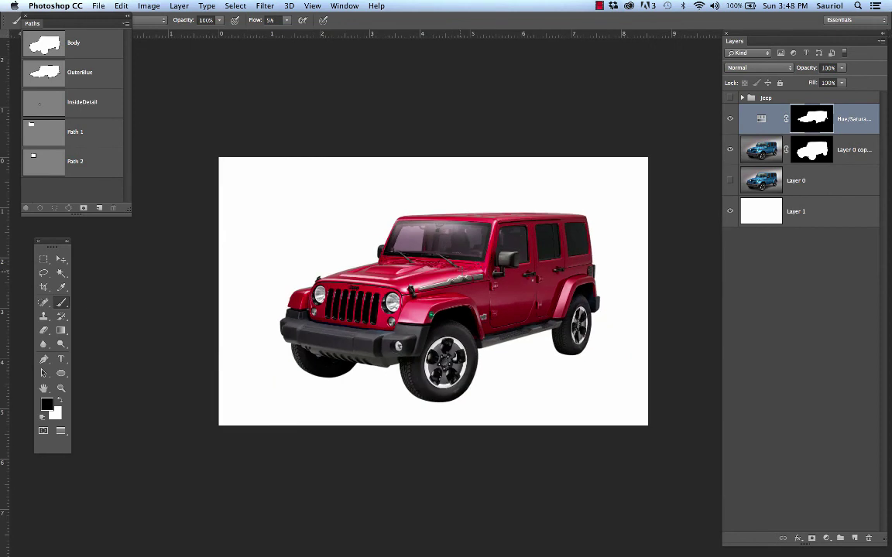
{"action": "scroll", "coordinate": [457, 260], "scroll_direction": "up", "scroll_amount": 5}
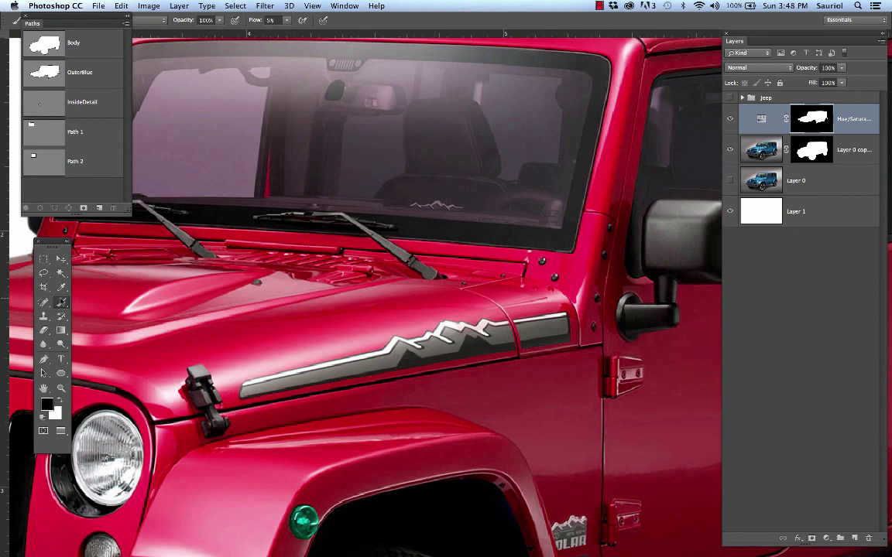
{"action": "left_click_drag", "start_coordinate": [64, 304], "coordinate": [64, 304]}
{"action": "scroll", "coordinate": [503, 124], "scroll_direction": "down", "scroll_amount": 3}
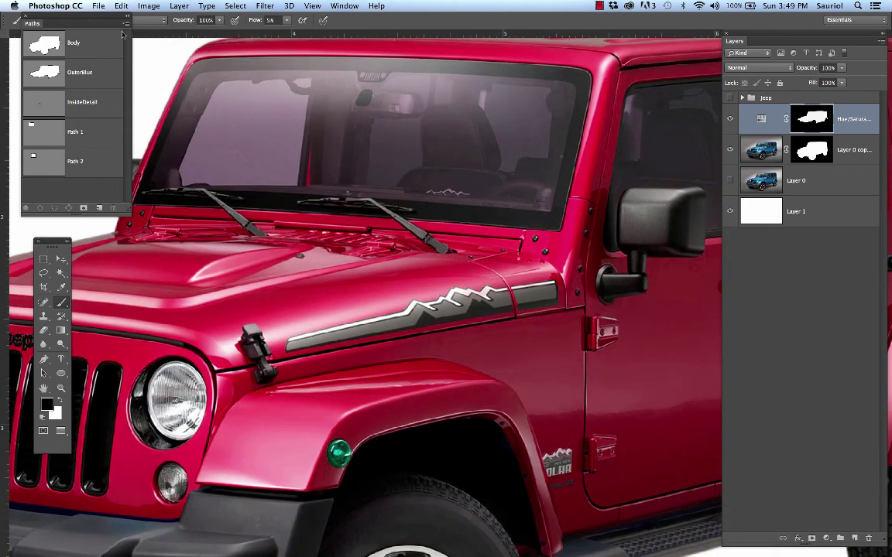
{"action": "scroll", "coordinate": [343, 185], "scroll_direction": "down", "scroll_amount": 6}
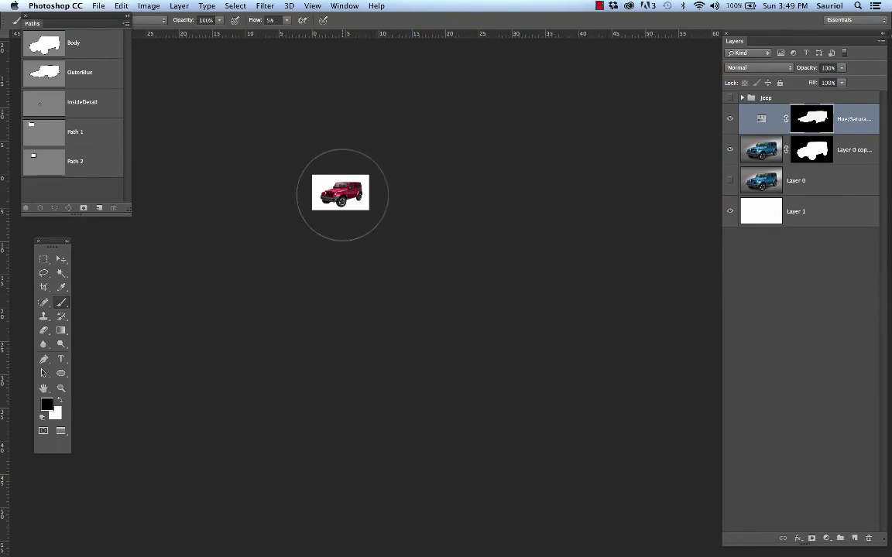
{"action": "scroll", "coordinate": [346, 202], "scroll_direction": "up", "scroll_amount": 4}
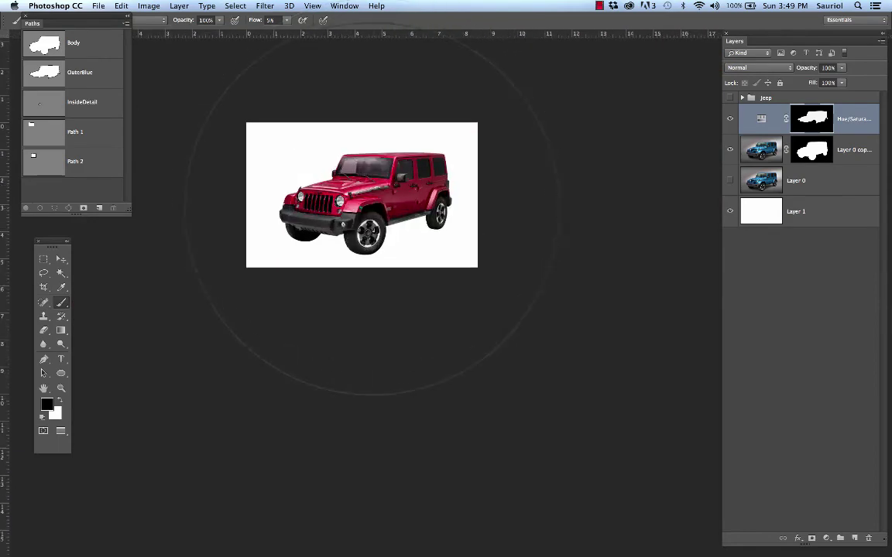
- Reduce the brush size to 60 px for masking the windshield glass
{"action": "key", "text": "bracketleft"}
{"action": "key", "text": "bracketleft"}
{"action": "key", "text": "bracketleft"}
{"action": "key", "text": "bracketleft"}
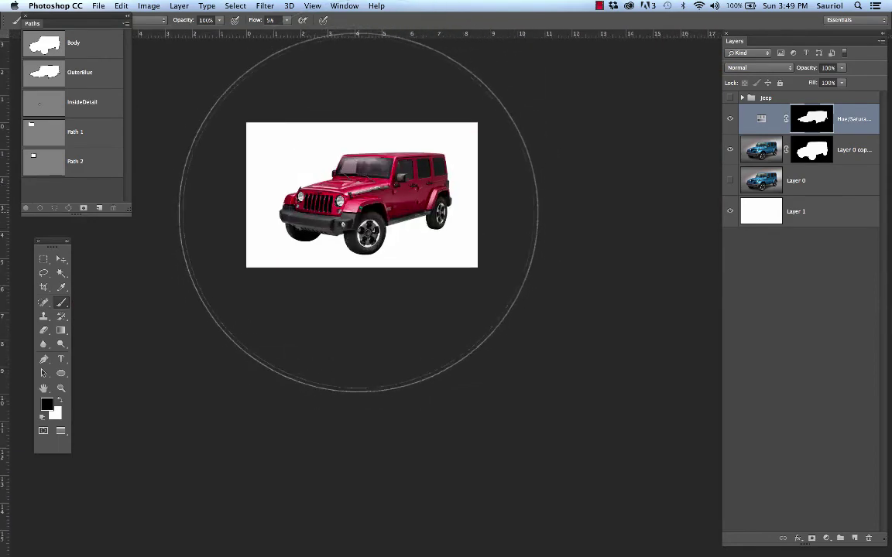
{"action": "key", "text": "bracketleft"}
{"action": "key", "text": "bracketleft"}
{"action": "key", "text": "bracketleft"}
{"action": "key", "text": "bracketleft"}
{"action": "key", "text": "bracketleft"}
{"action": "key", "text": "bracketleft"}
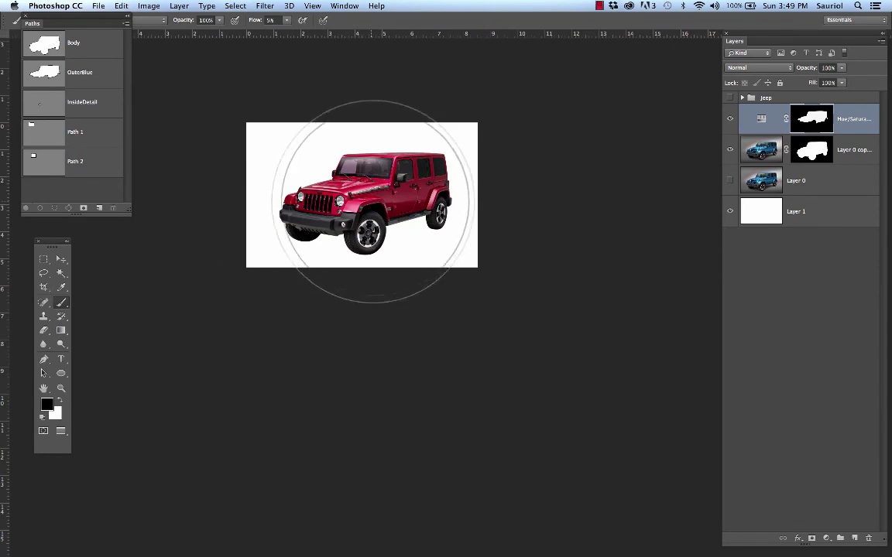
{"action": "key", "text": "bracketleft"}
{"action": "key", "text": "bracketleft"}
{"action": "key", "text": "bracketleft"}
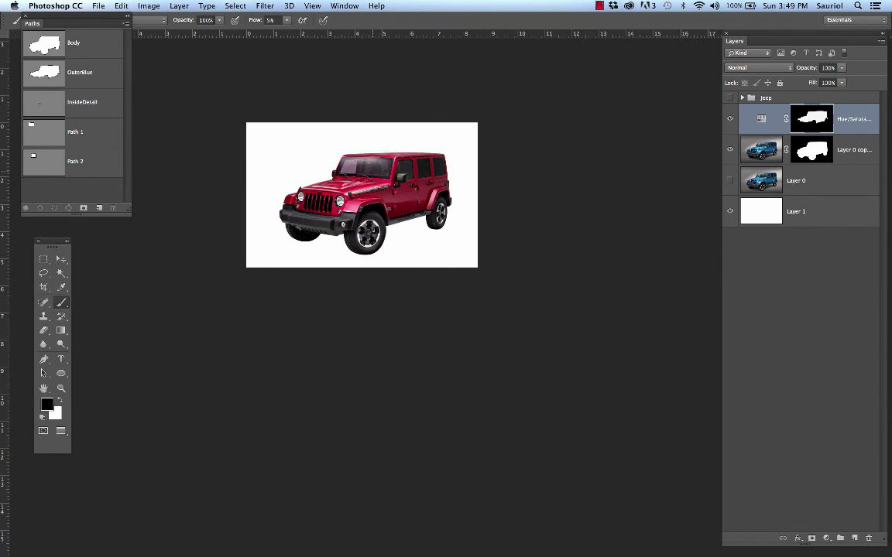
{"action": "scroll", "coordinate": [334, 142], "scroll_direction": "up", "scroll_amount": 10}
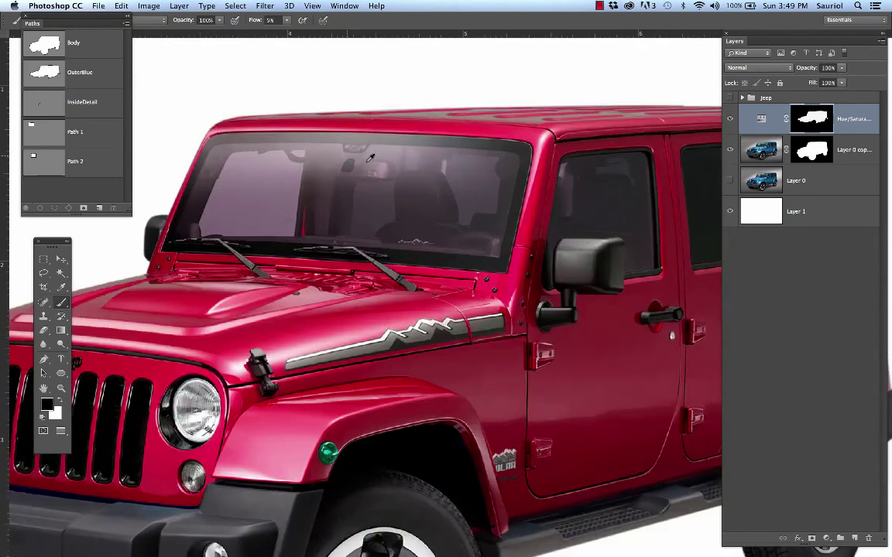
{"action": "scroll", "coordinate": [385, 190], "scroll_direction": "up", "scroll_amount": 2}
{"action": "key", "text": "bracketleft"}
{"action": "key", "text": "bracketleft"}
{"action": "key", "text": "bracketleft"}
{"action": "key", "text": "bracketleft"}
{"action": "key", "text": "bracketleft"}
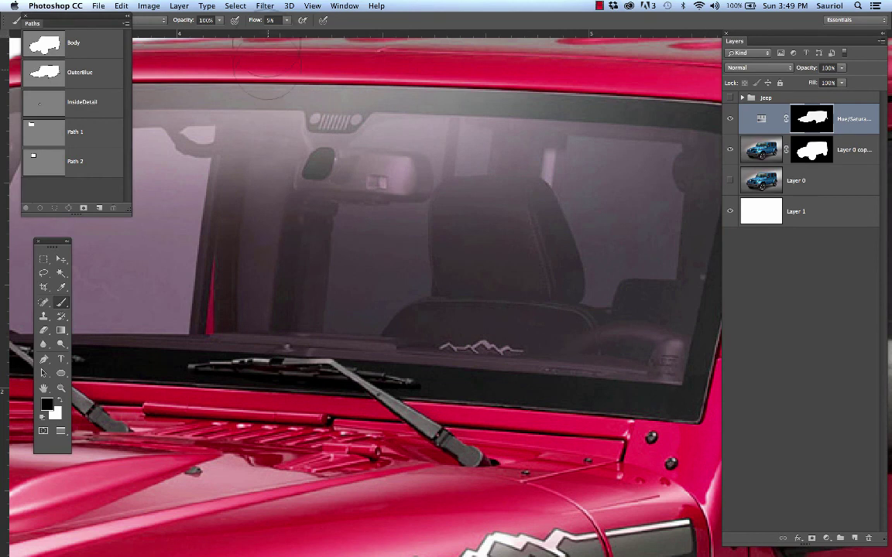
- Set the brush flow to 100% and reposition the floating toolbox
{"action": "left_click", "coordinate": [271, 20]}
{"action": "type", "text": "100"}
{"action": "key", "text": "Return"}
{"action": "left_click_drag", "start_coordinate": [49, 243], "coordinate": [49, 223]}
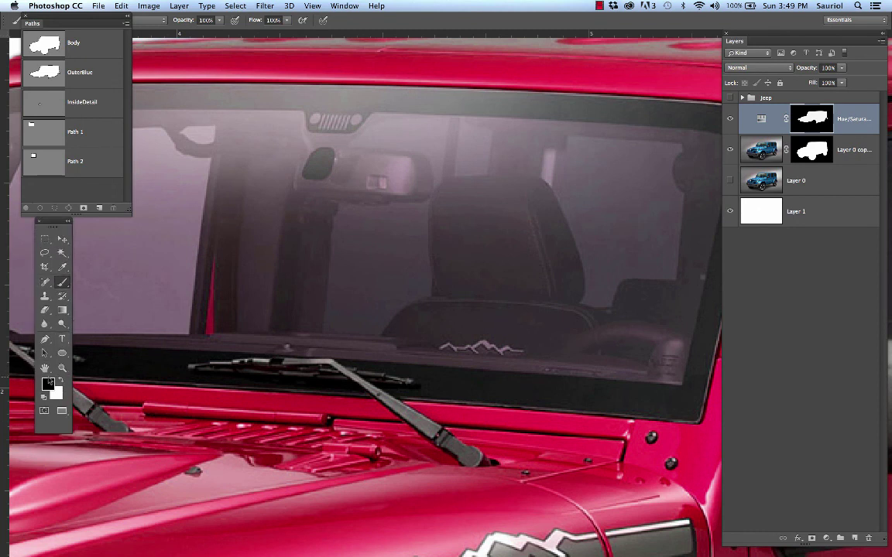
- Set the brush hardness to 84% for cleaner mask edges
{"action": "key", "text": "super+minus"}
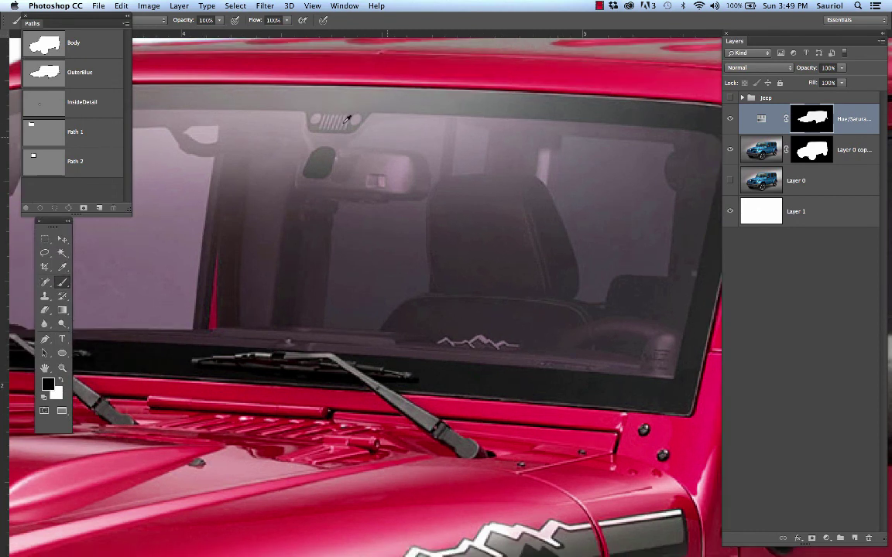
{"action": "right_click", "coordinate": [353, 138]}
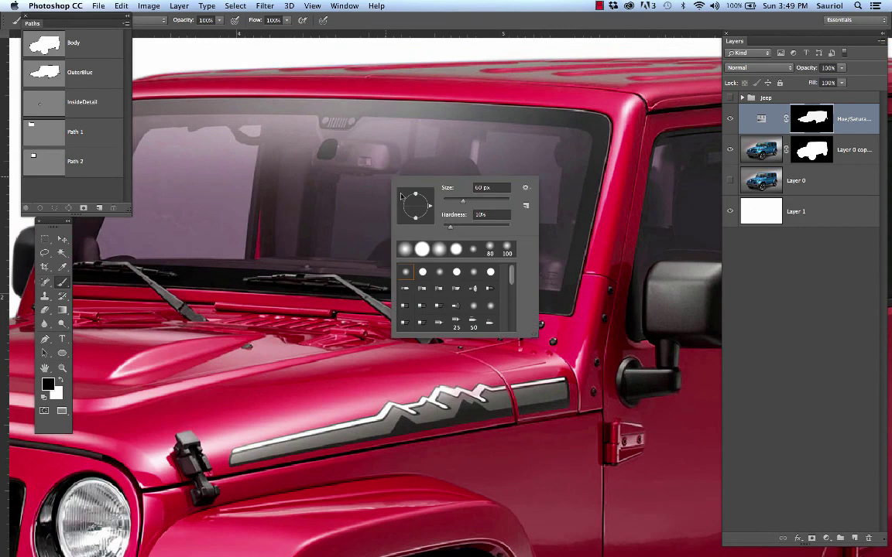
{"action": "left_click_drag", "start_coordinate": [449, 229], "coordinate": [499, 230]}
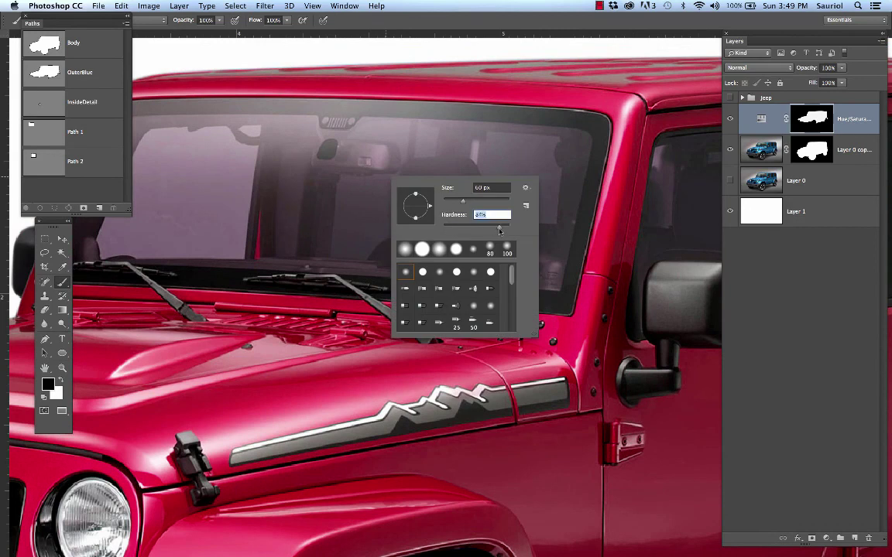
- Paint black on the Hue/Saturation mask across the windshield glass, out to its edges, to remove the red tint
{"action": "mouse_move", "coordinate": [363, 139]}
{"action": "left_mouse_down"}
{"action": "mouse_move", "coordinate": [313, 152]}
{"action": "mouse_move", "coordinate": [397, 155]}
{"action": "mouse_move", "coordinate": [227, 161]}
{"action": "left_mouse_up"}
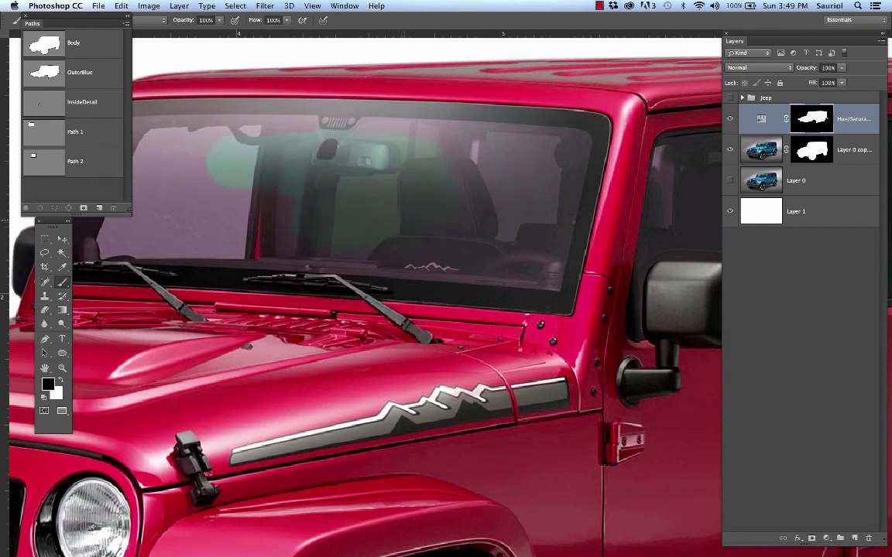
{"action": "left_click_drag", "start_coordinate": [322, 170], "coordinate": [442, 233]}
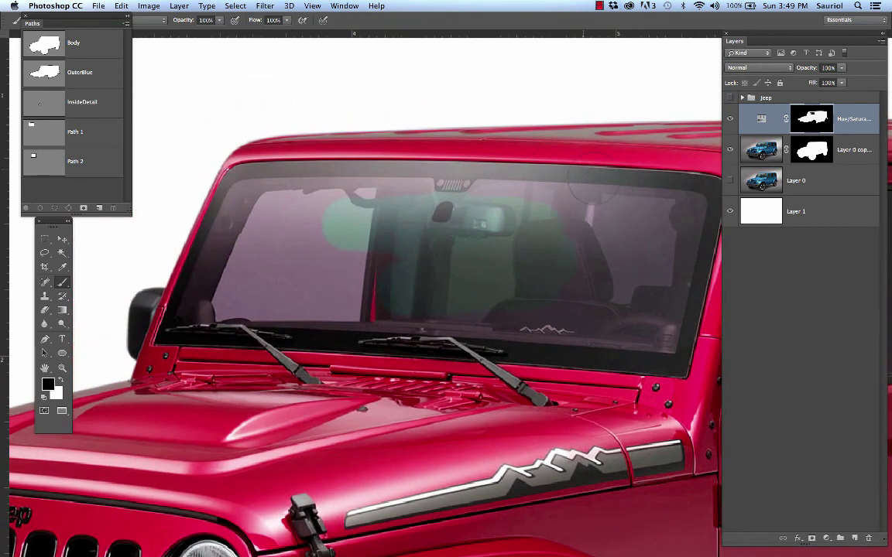
{"action": "mouse_move", "coordinate": [542, 179]}
{"action": "left_mouse_down"}
{"action": "mouse_move", "coordinate": [287, 183]}
{"action": "mouse_move", "coordinate": [254, 195]}
{"action": "mouse_move", "coordinate": [239, 187]}
{"action": "mouse_move", "coordinate": [226, 218]}
{"action": "mouse_move", "coordinate": [245, 239]}
{"action": "mouse_move", "coordinate": [220, 282]}
{"action": "mouse_move", "coordinate": [332, 294]}
{"action": "left_mouse_up"}
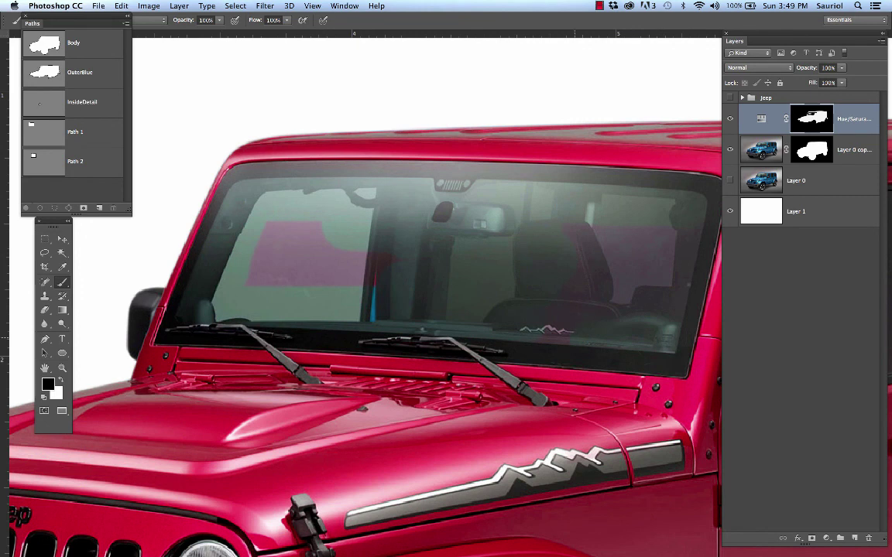
{"action": "left_click_drag", "start_coordinate": [250, 287], "coordinate": [318, 274]}
{"action": "mouse_move", "coordinate": [302, 202]}
{"action": "left_mouse_down"}
{"action": "mouse_move", "coordinate": [259, 216]}
{"action": "mouse_move", "coordinate": [321, 213]}
{"action": "left_mouse_up"}
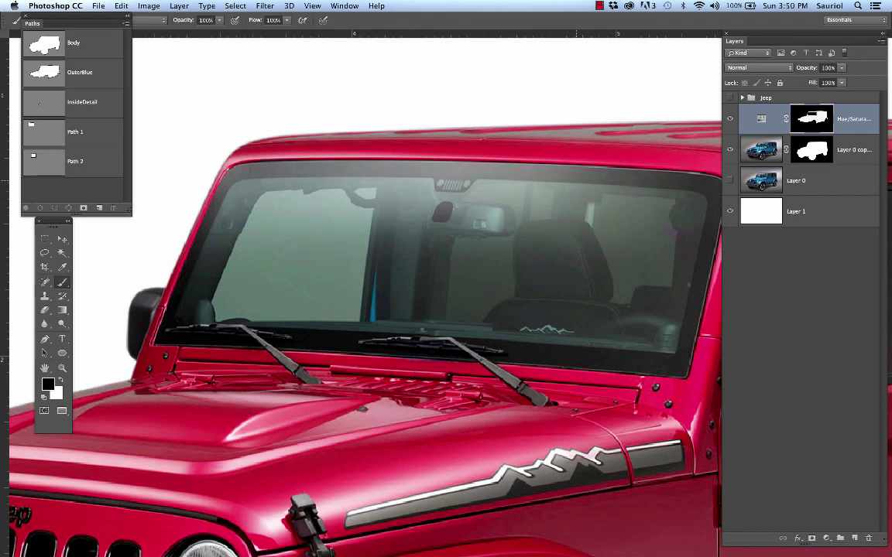
{"action": "left_click_drag", "start_coordinate": [705, 298], "coordinate": [705, 313]}
{"action": "left_click_drag", "start_coordinate": [569, 281], "coordinate": [495, 247]}
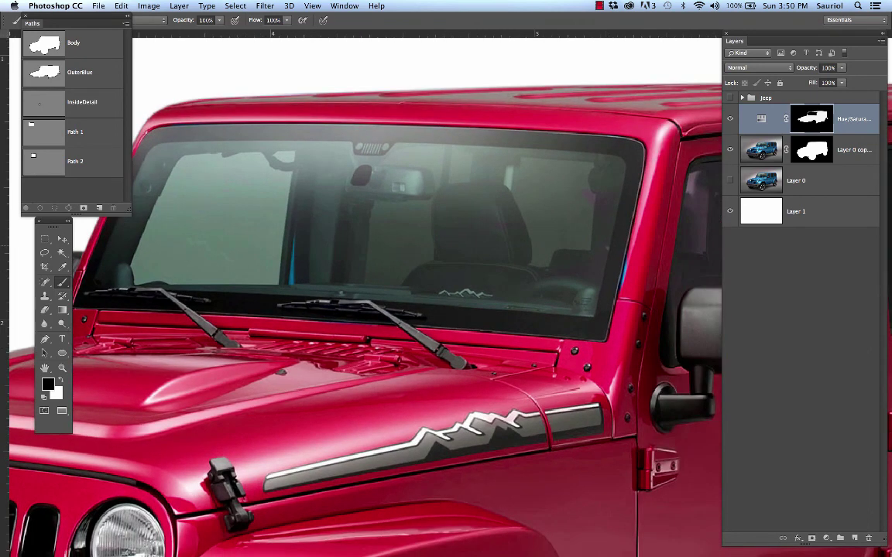
{"action": "left_click", "coordinate": [627, 273]}
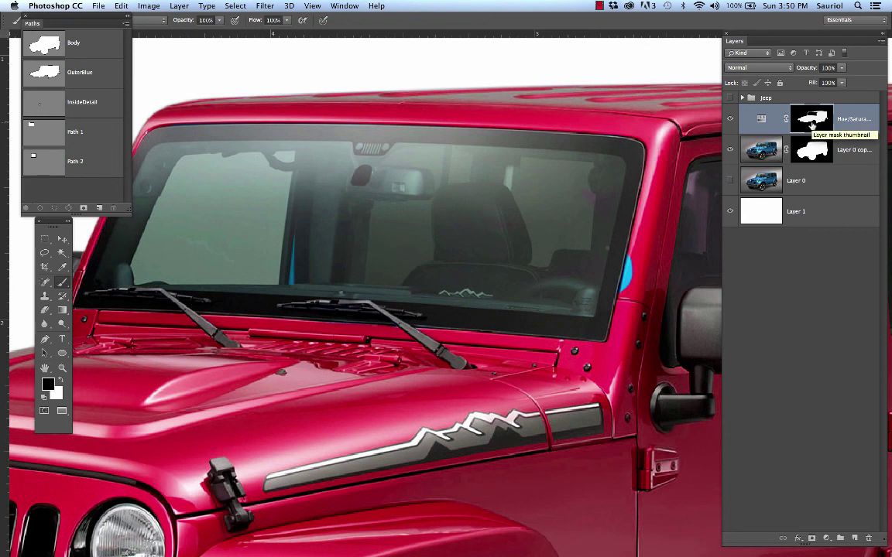
- Display the Hue/Saturation layer mask on its own and paint black over the white gaps left inside the windshield area
{"action": "left_click", "coordinate": [816, 117], "text": "alt"}
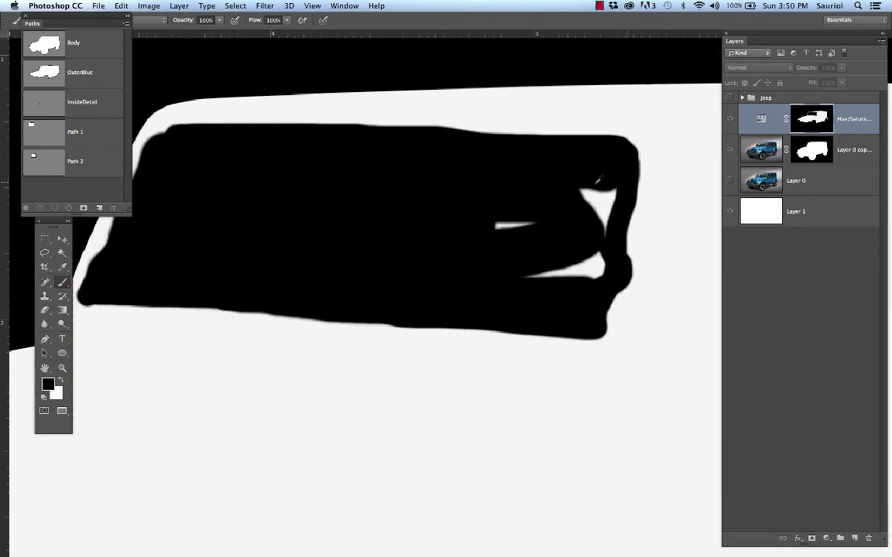
{"action": "mouse_move", "coordinate": [600, 248]}
{"action": "left_mouse_down"}
{"action": "mouse_move", "coordinate": [580, 269]}
{"action": "mouse_move", "coordinate": [556, 264]}
{"action": "mouse_move", "coordinate": [531, 272]}
{"action": "mouse_move", "coordinate": [585, 268]}
{"action": "mouse_move", "coordinate": [586, 179]}
{"action": "left_mouse_up"}
{"action": "left_click_drag", "start_coordinate": [495, 226], "coordinate": [545, 219]}
{"action": "left_click", "coordinate": [615, 196]}
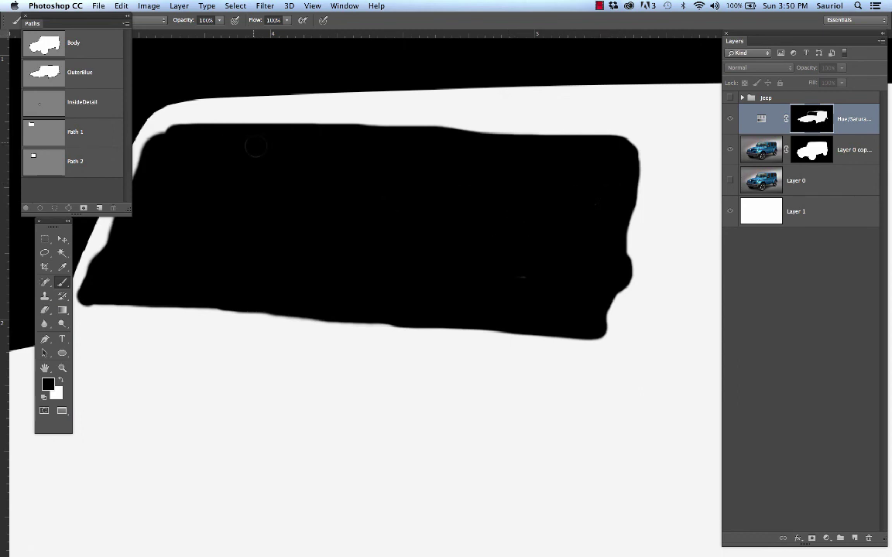